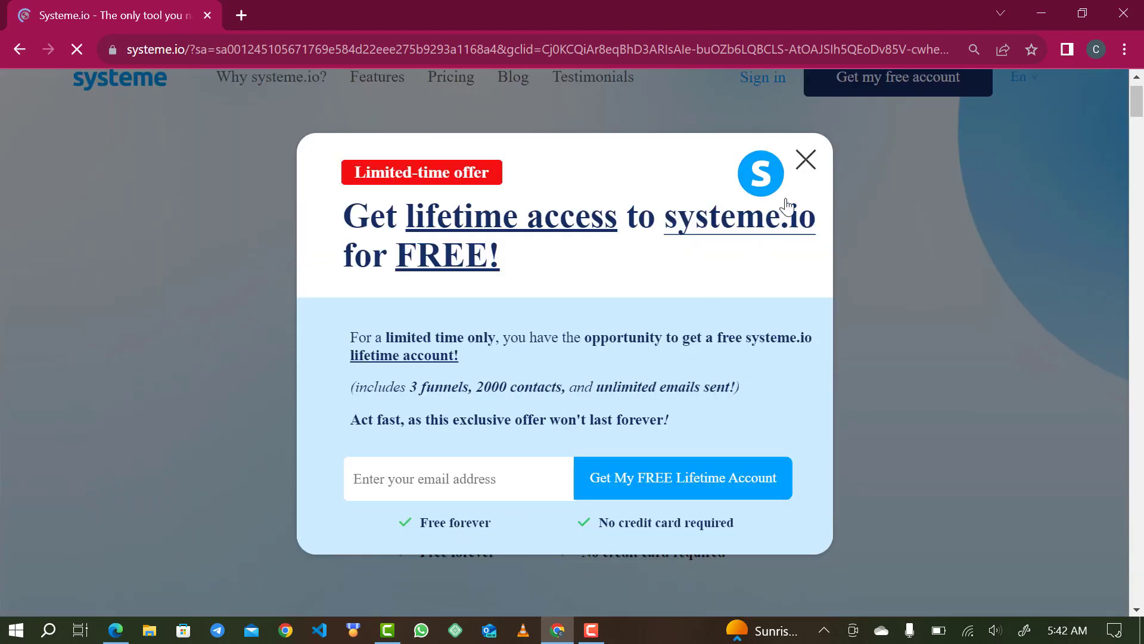
- Dismiss the offer popup and register a free Systeme.io account with the user's email address
click(810, 156)
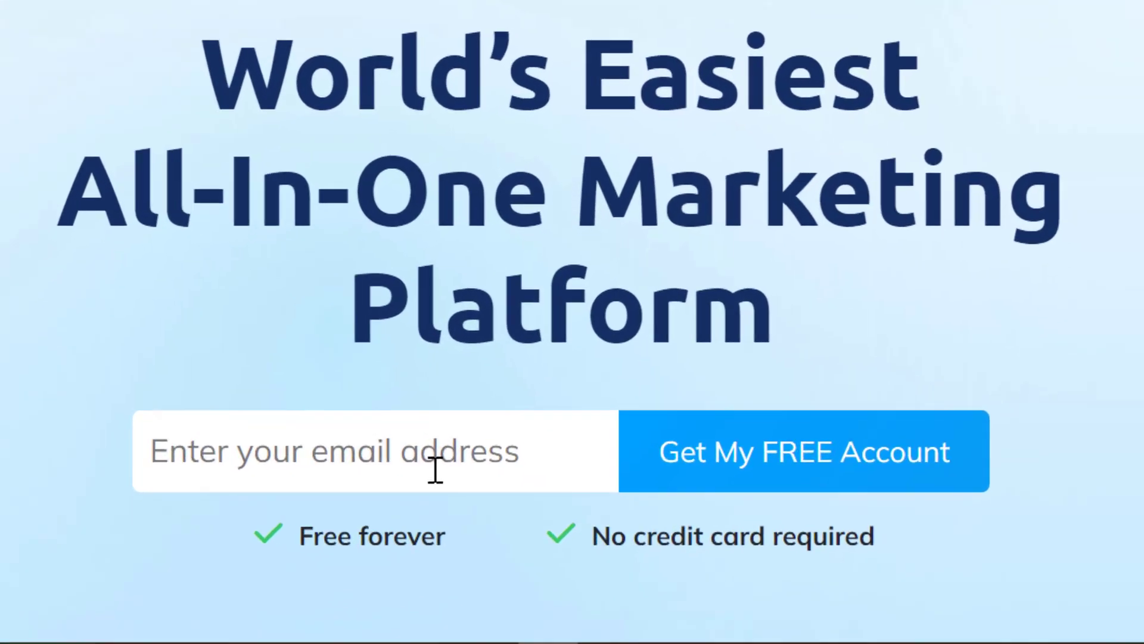
click(495, 520)
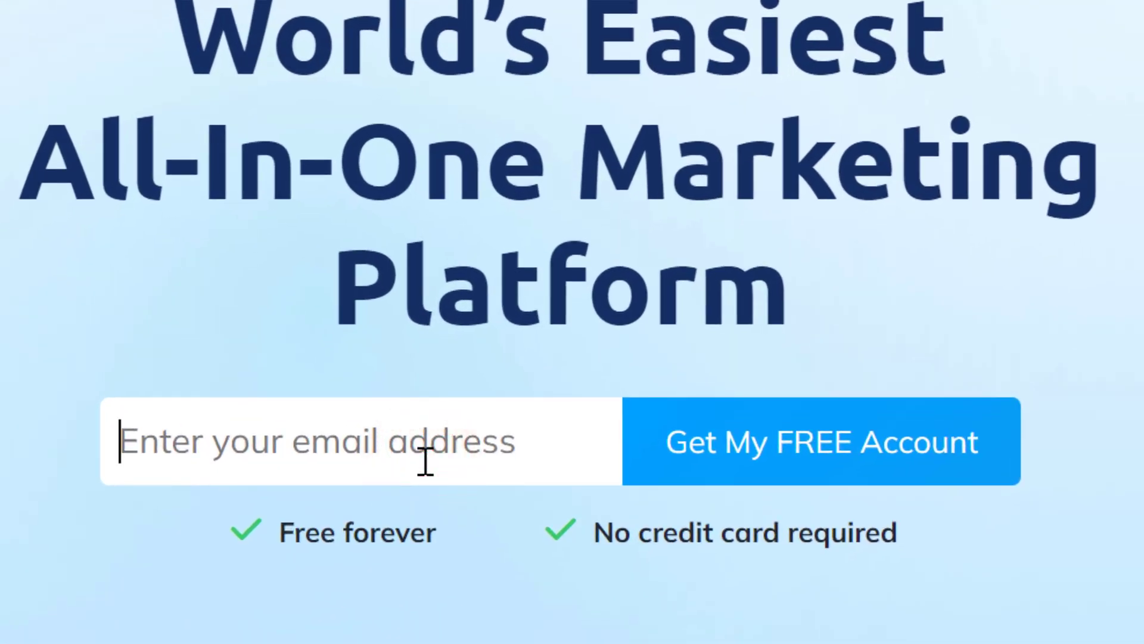
click(426, 460)
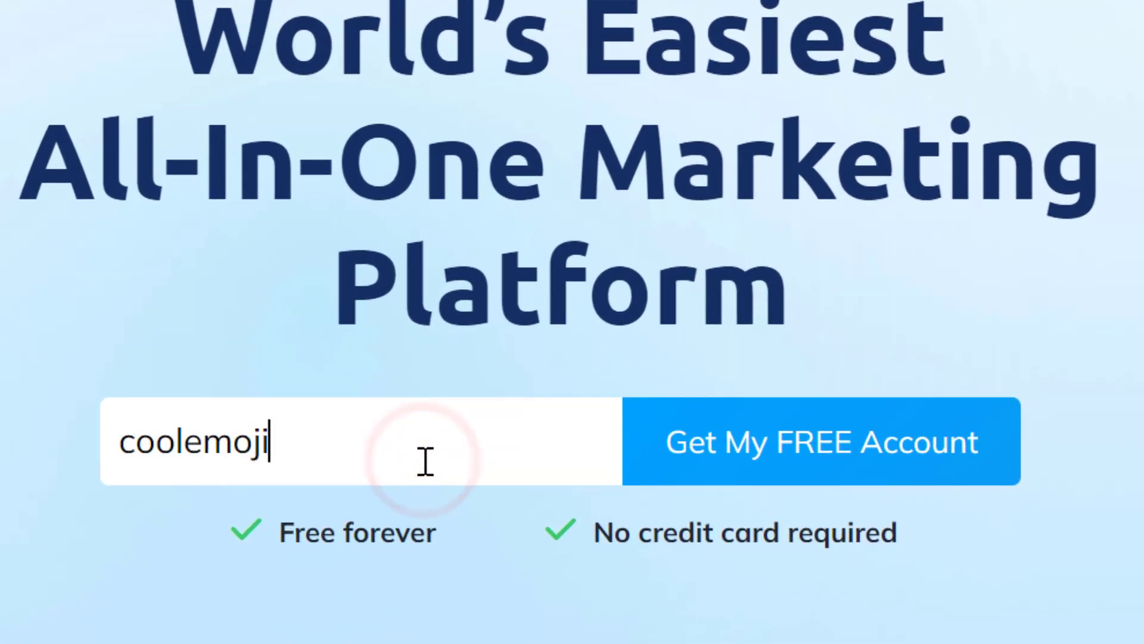
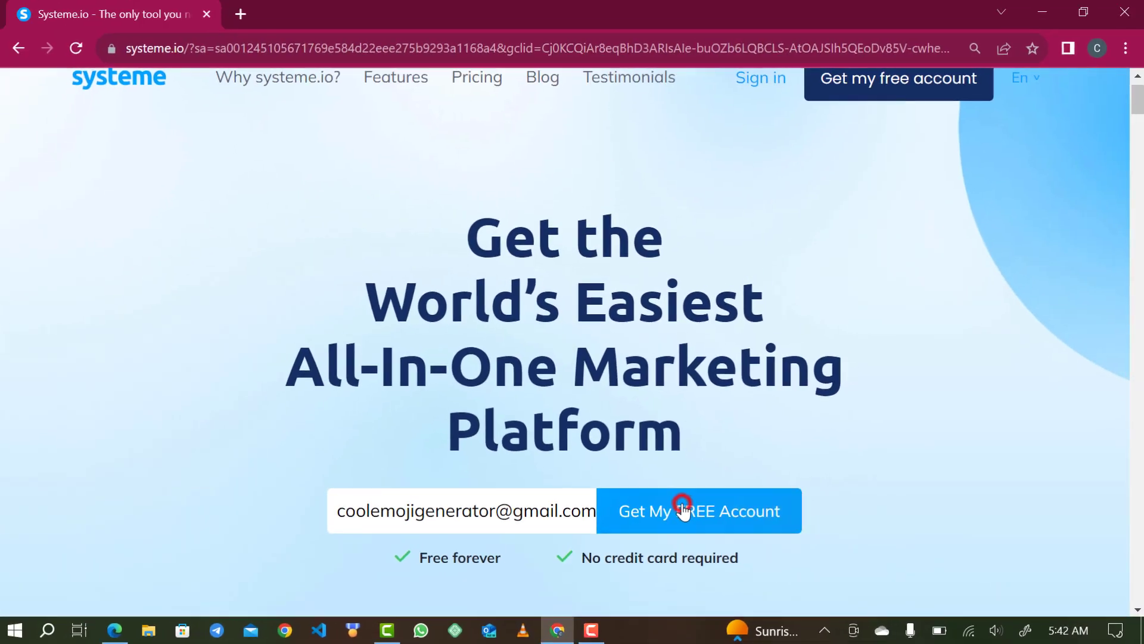
click(789, 430)
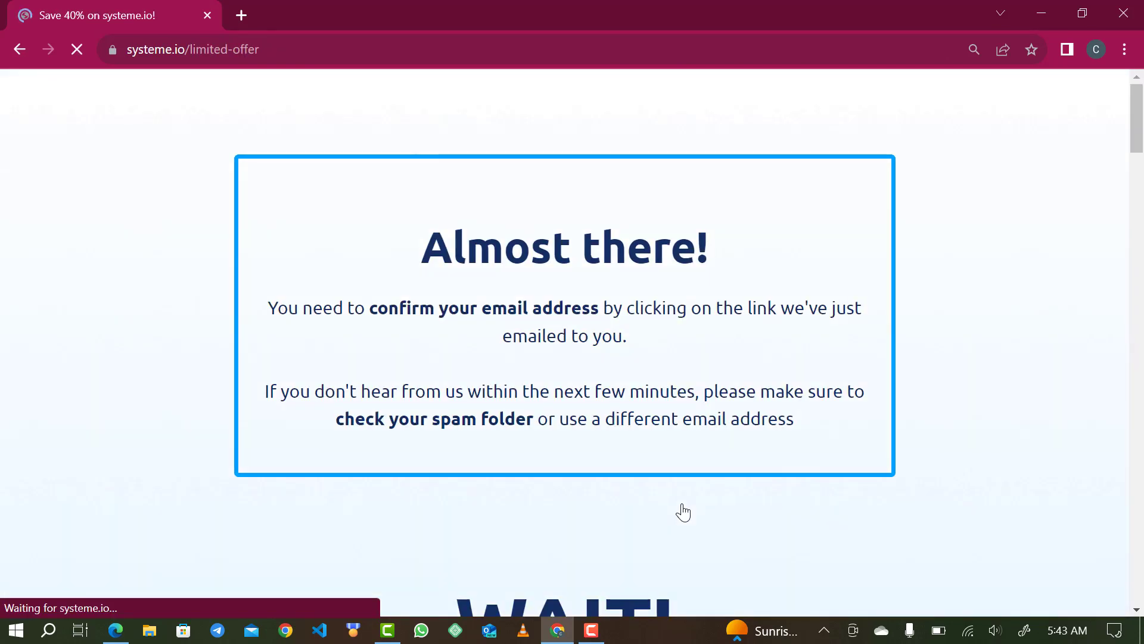
scroll(546, 498, down, 2)
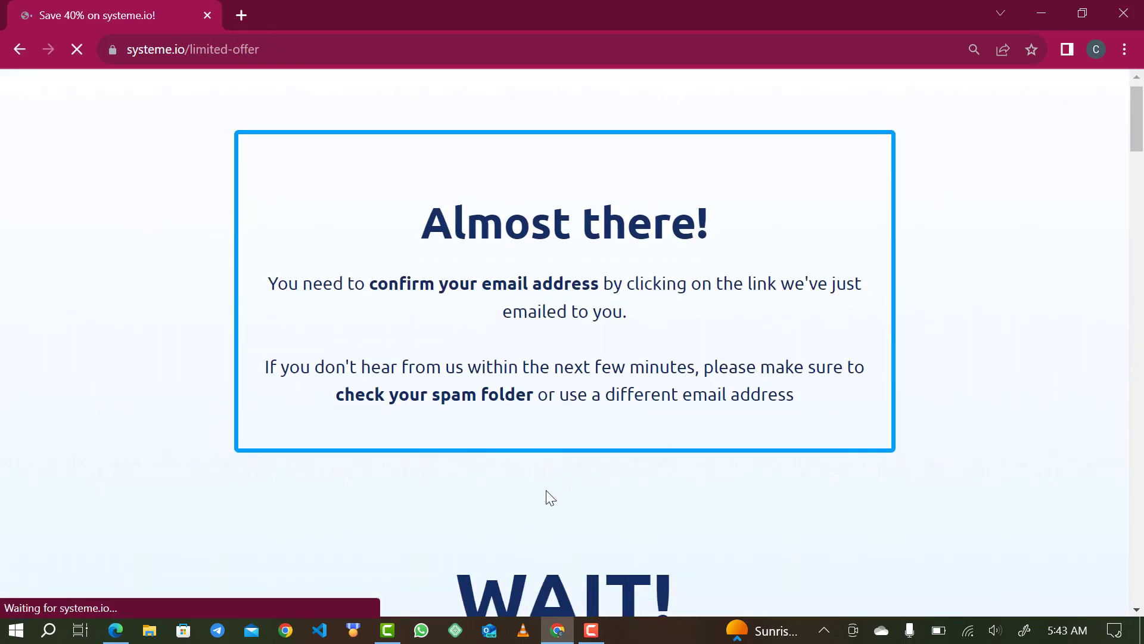
scroll(549, 497, down, 1)
key(ctrl+t)
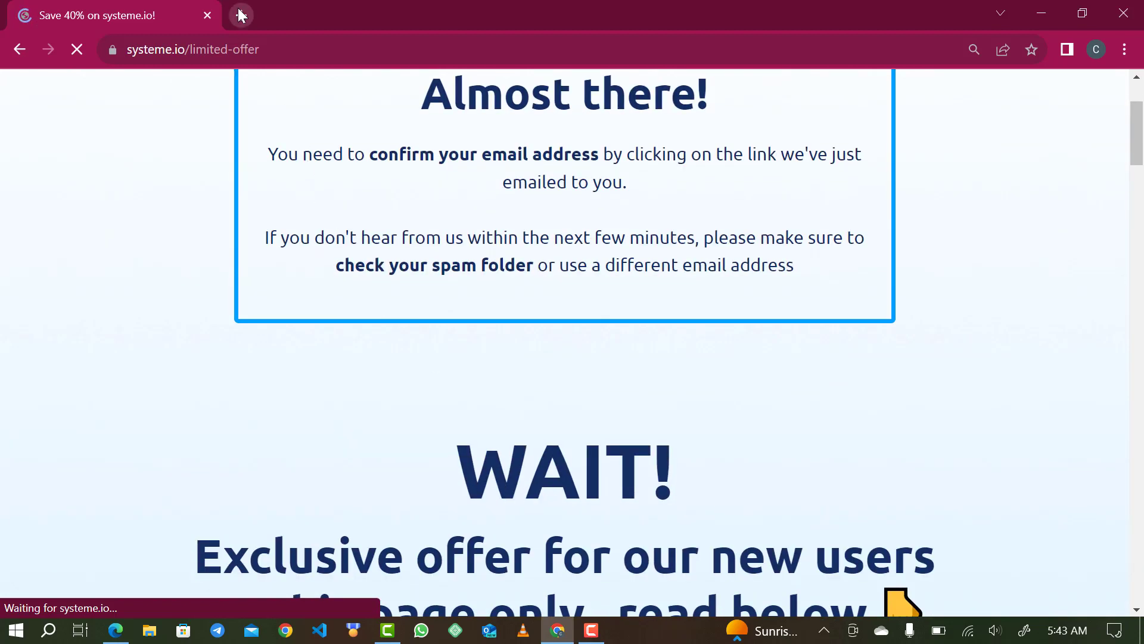
- Open Gmail, open the Systeme.io confirmation email and follow its confirmation link
text(g)
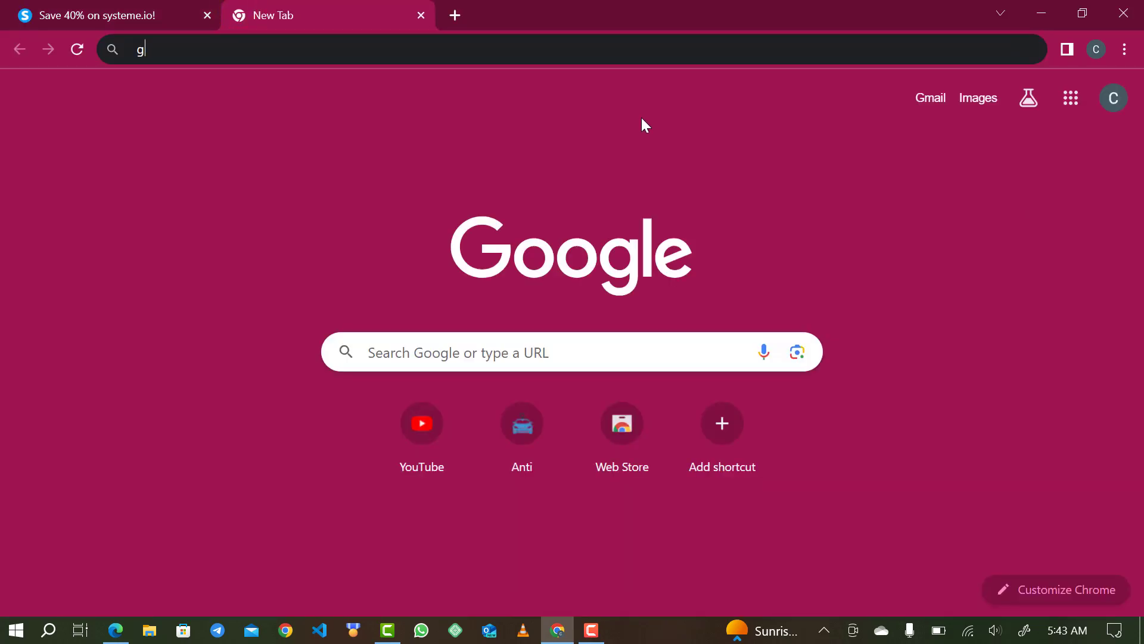
text(mail)
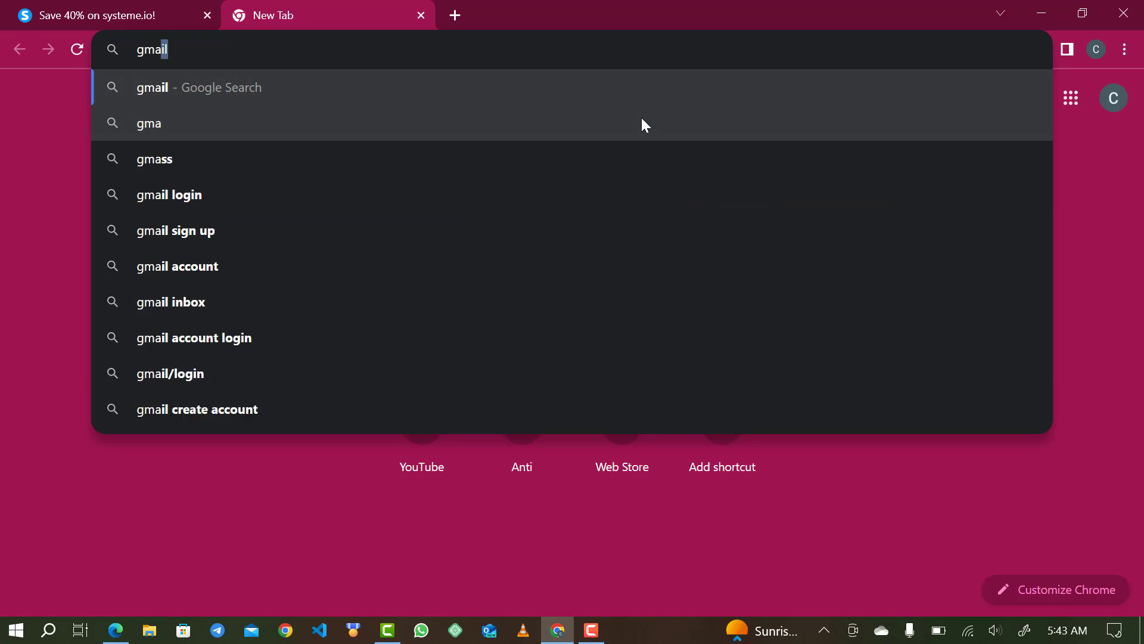
click(641, 125)
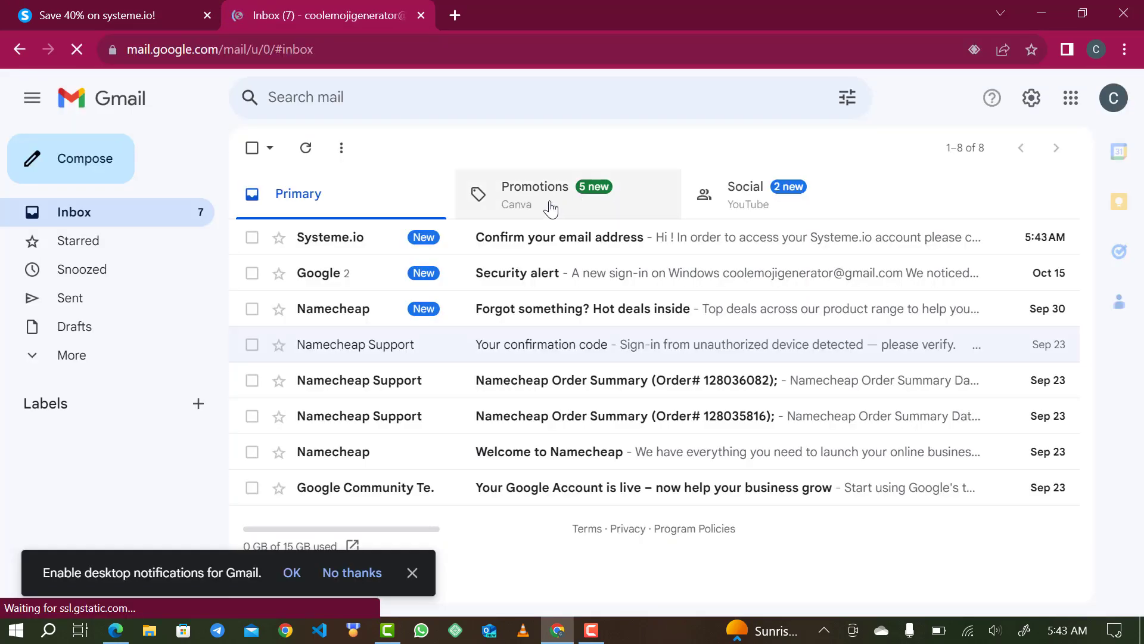
click(522, 238)
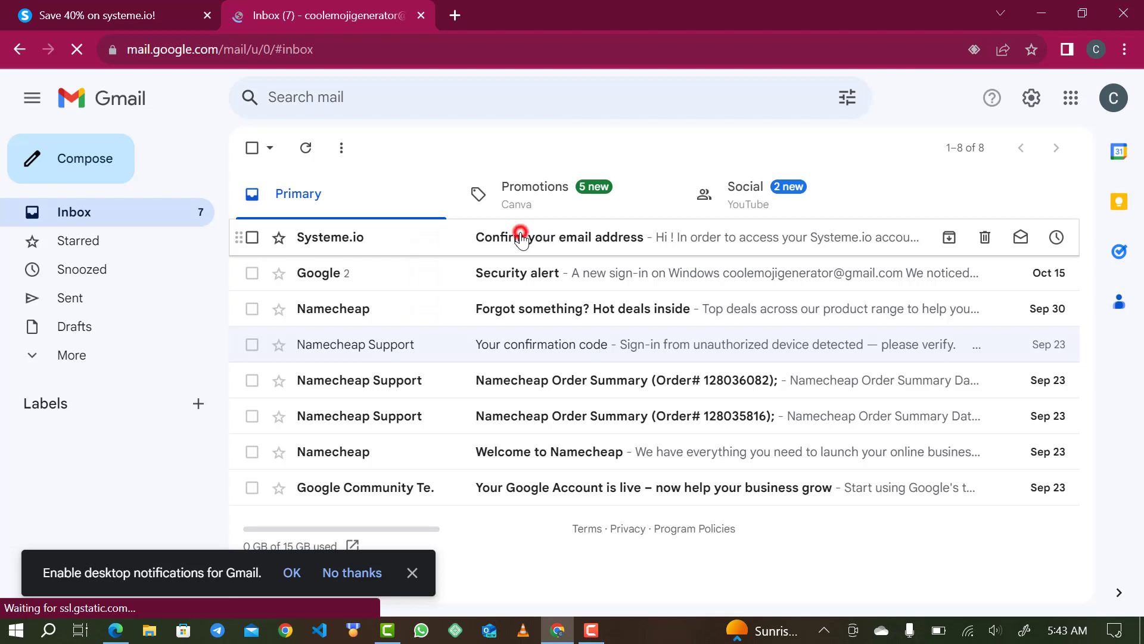
scroll(500, 420, down, 2)
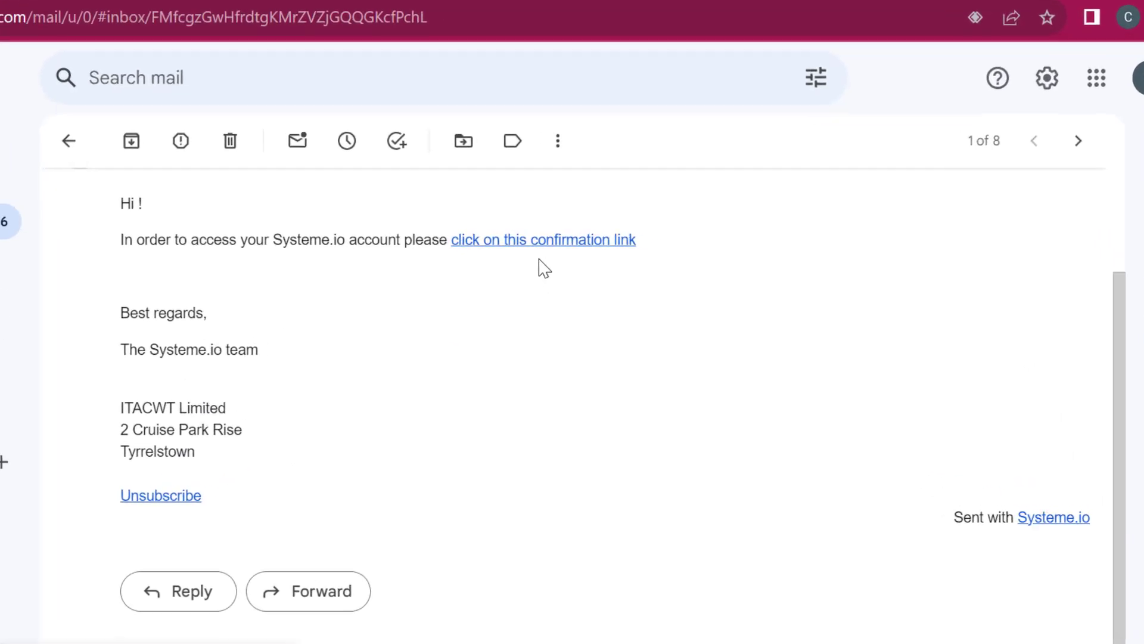
click(498, 245)
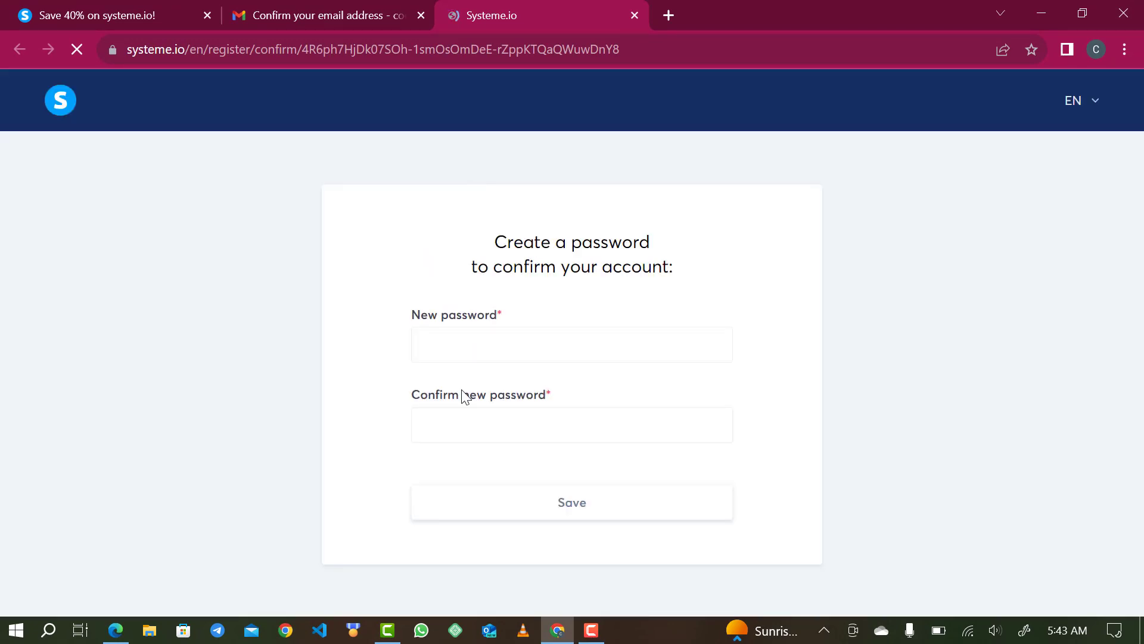
- Enter and confirm a new password, pass the I'm not a robot check, and save
click(461, 340)
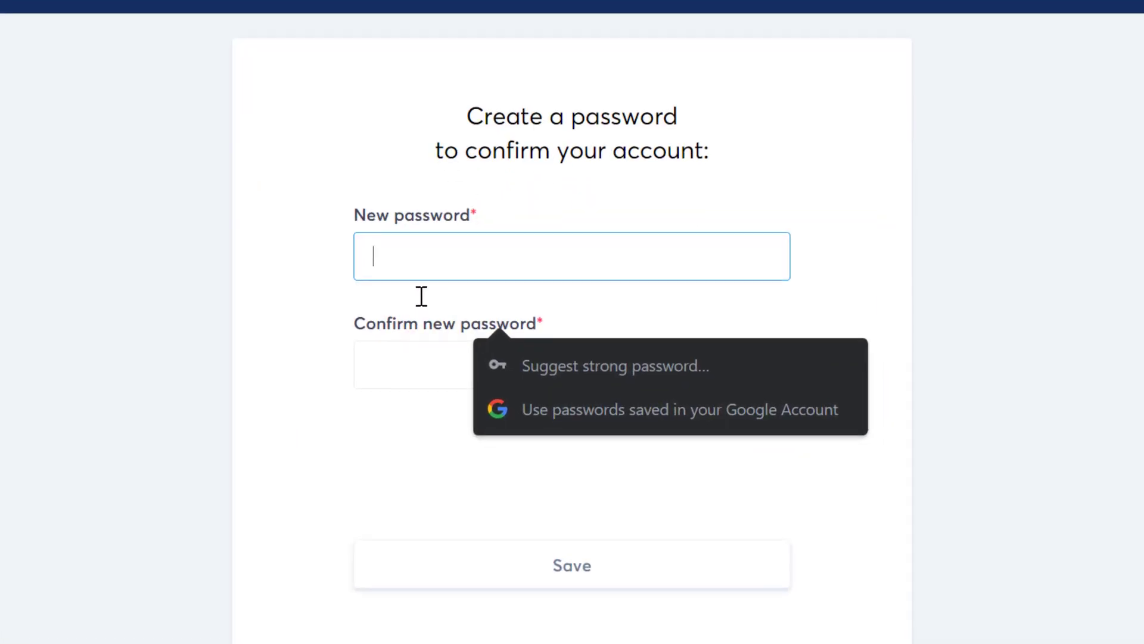
click(386, 477)
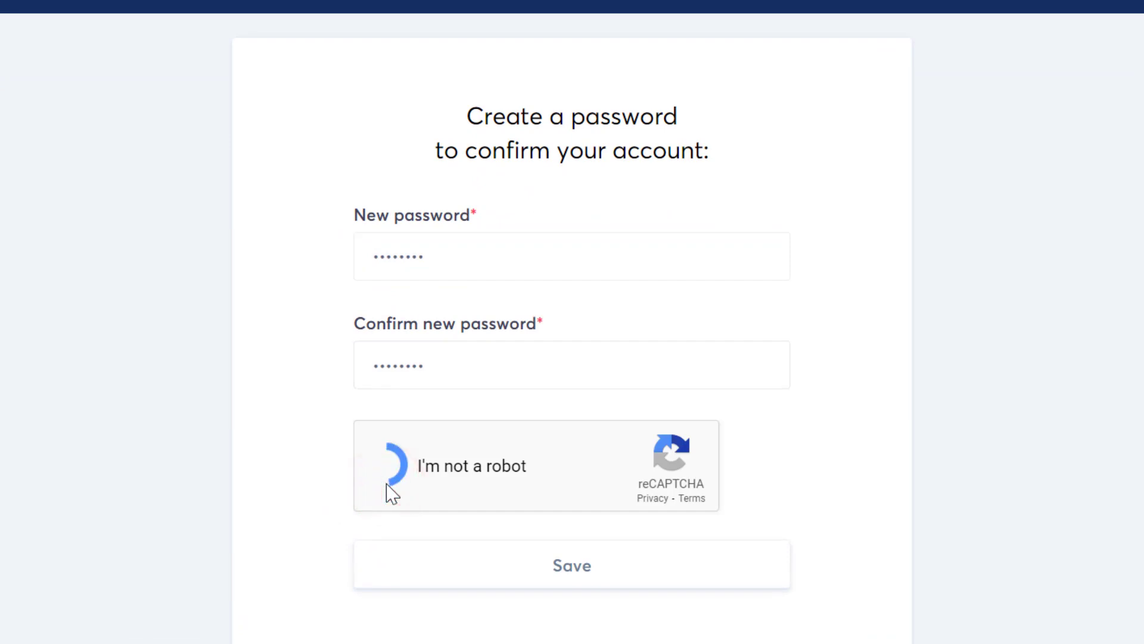
click(476, 559)
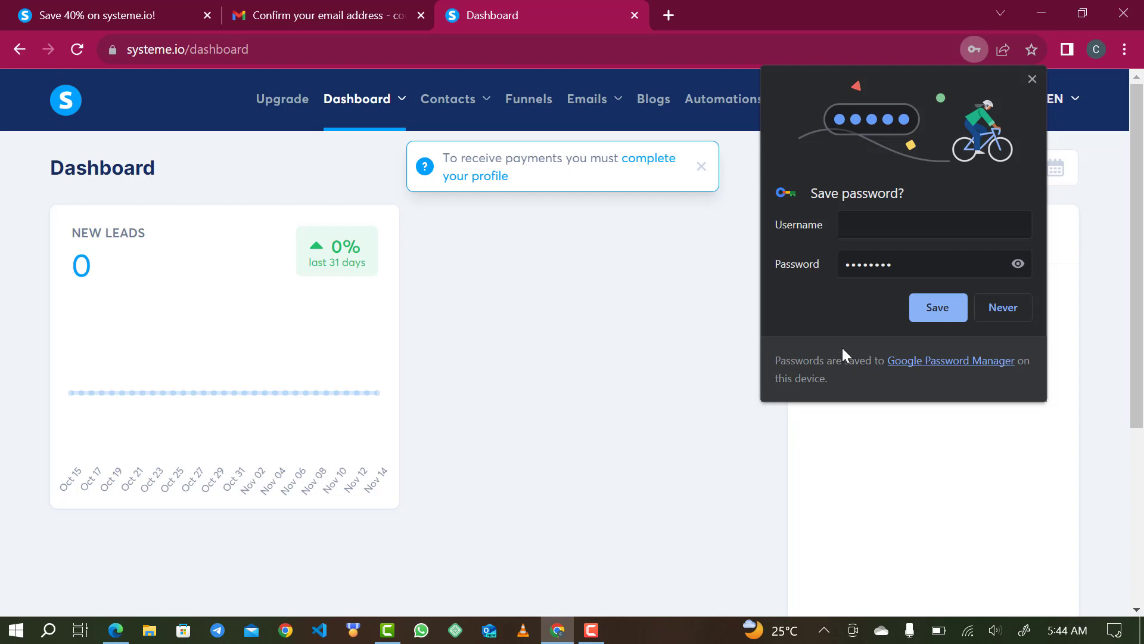
- Save the login in Chrome with the account email as username, then dismiss Google's verification dialog
click(890, 223)
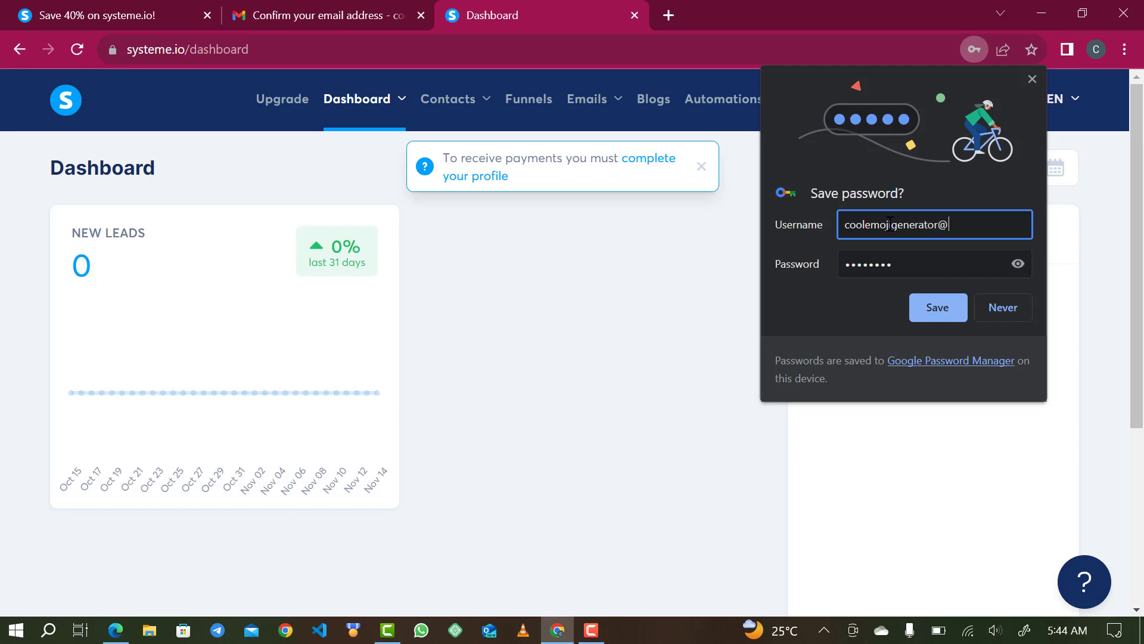
text(gmail)
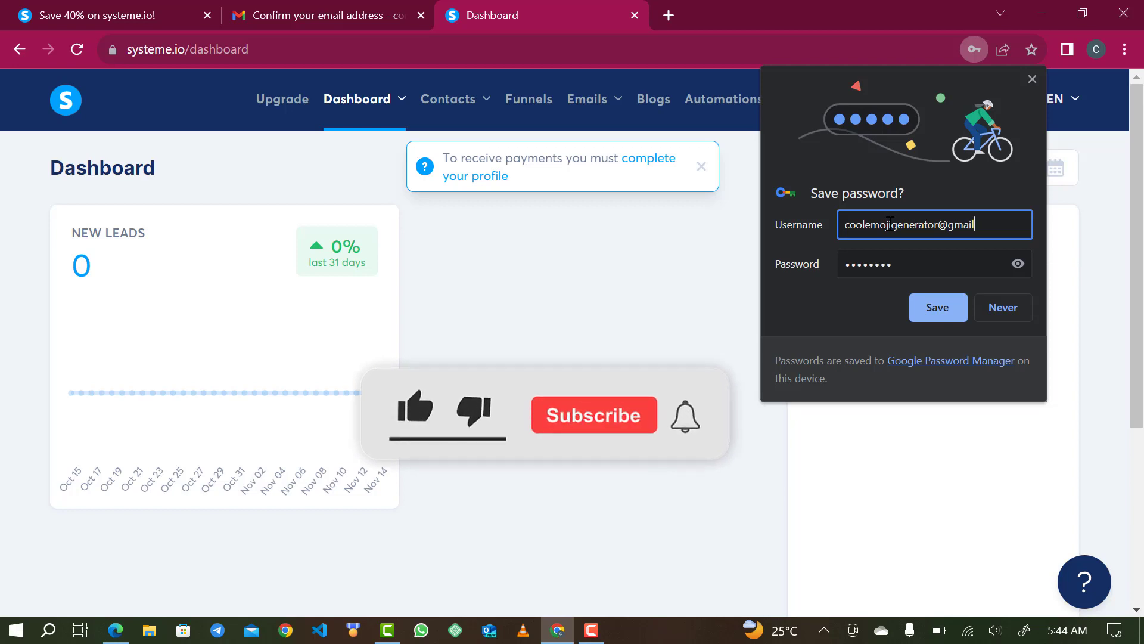
text(.)
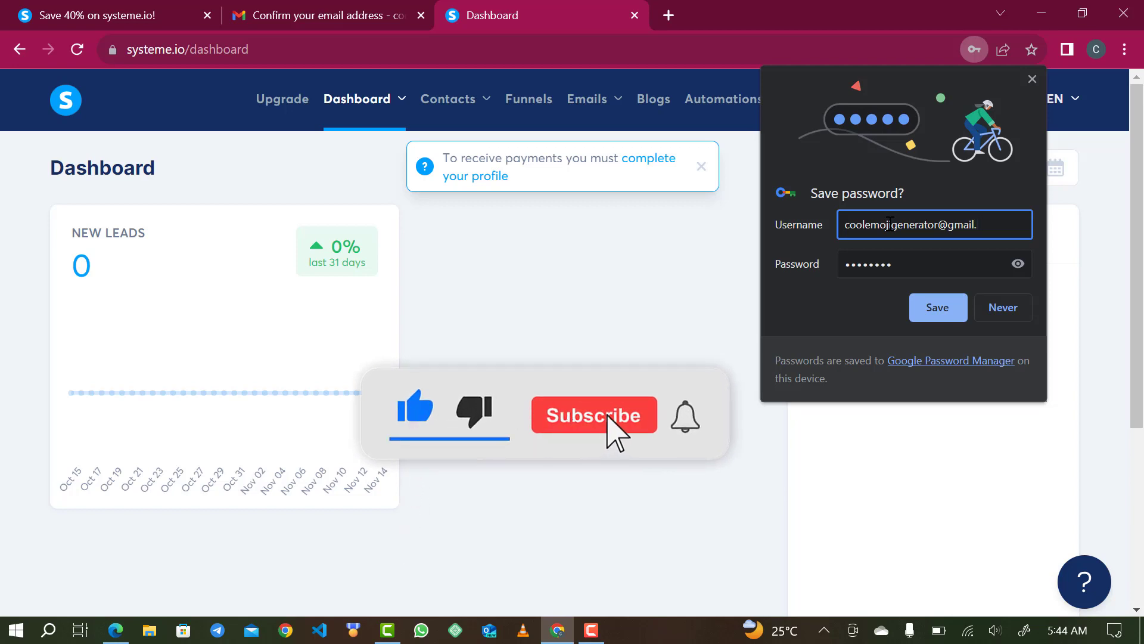
text(com)
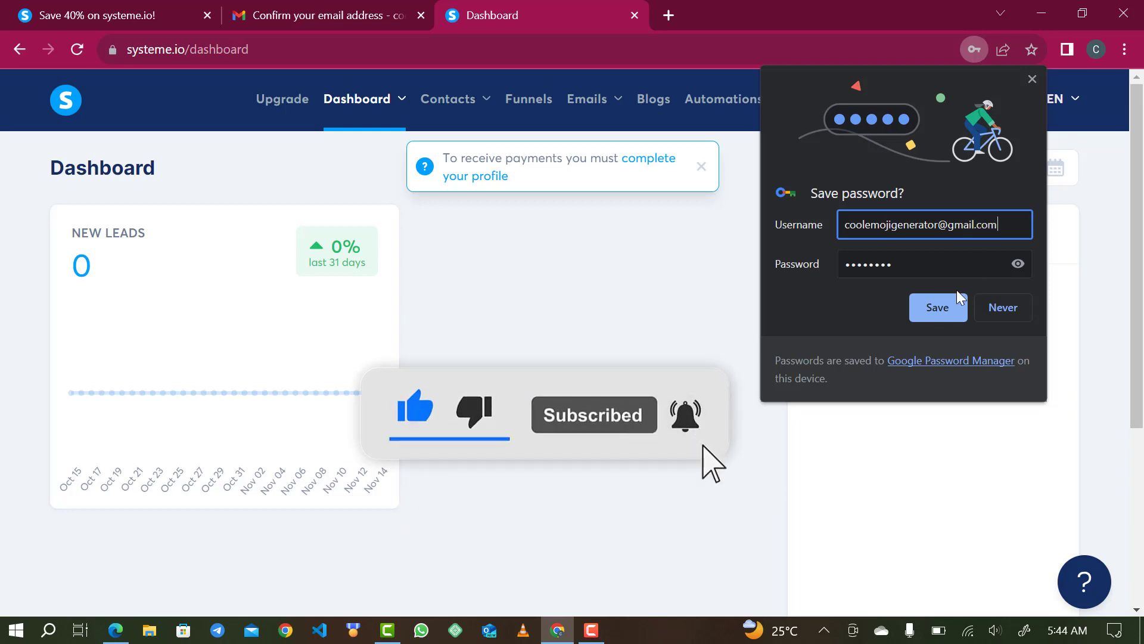
click(947, 297)
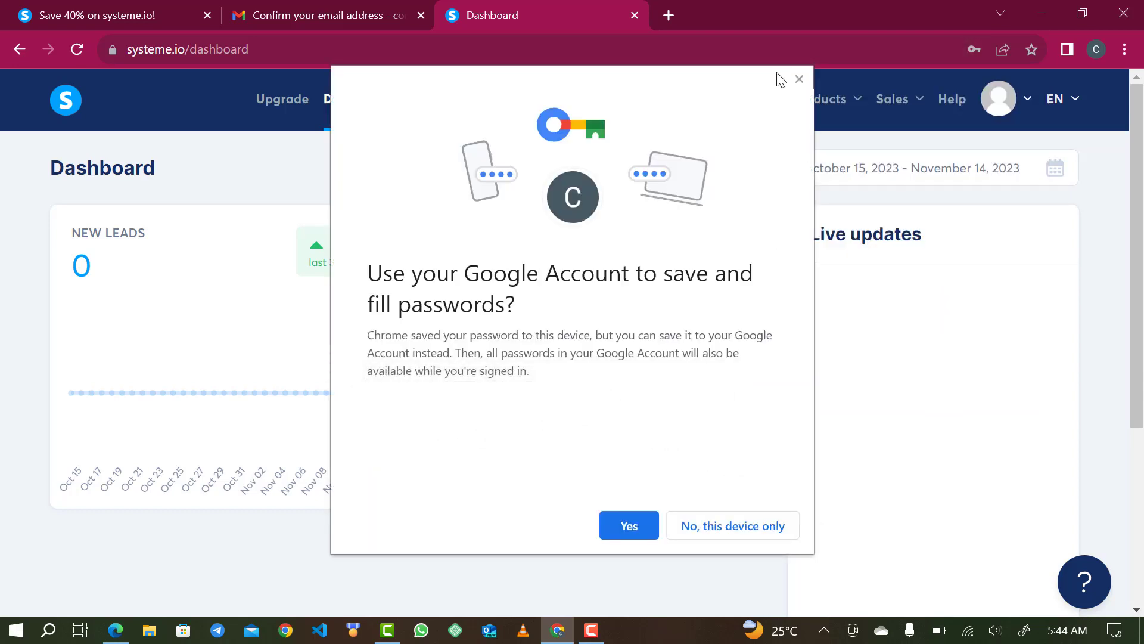
click(614, 535)
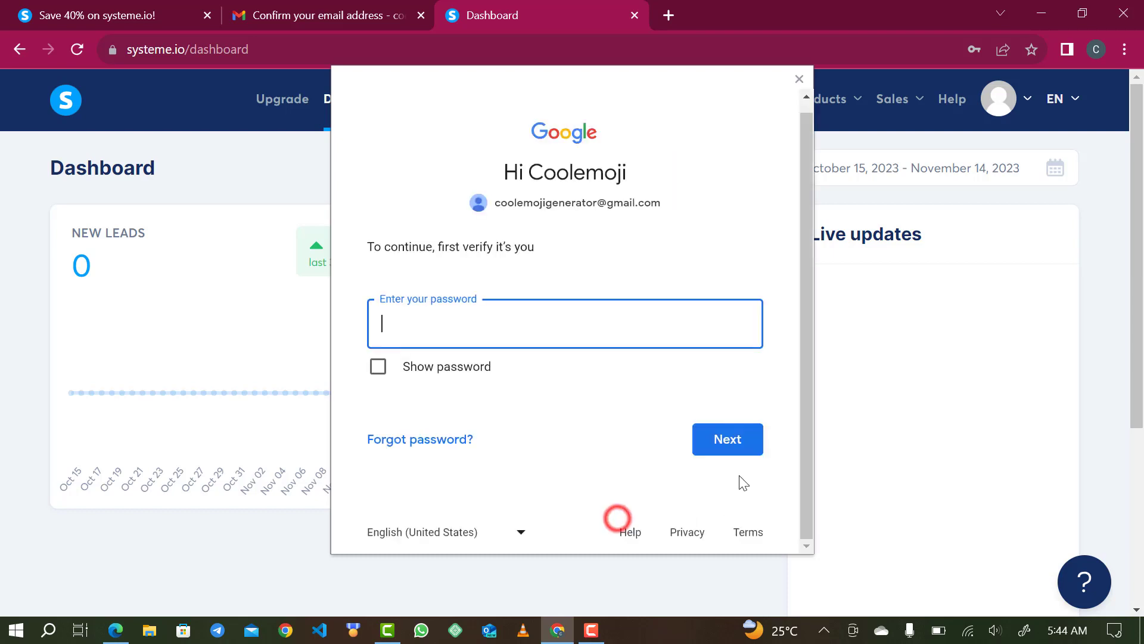
click(798, 78)
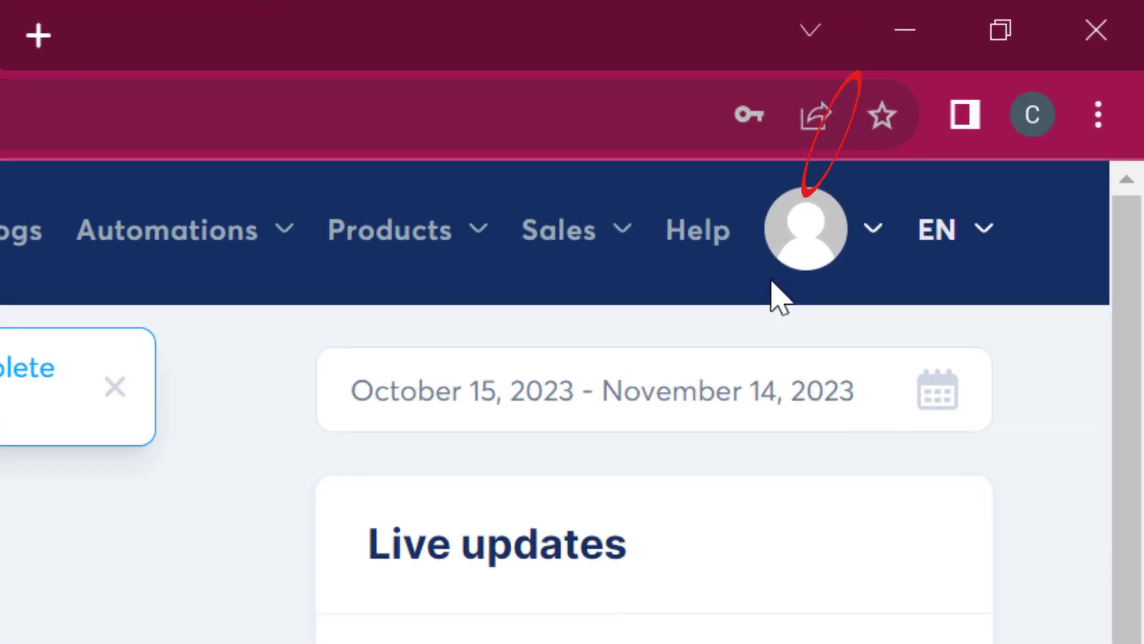
- Open the avatar menu and go to Settings
click(790, 288)
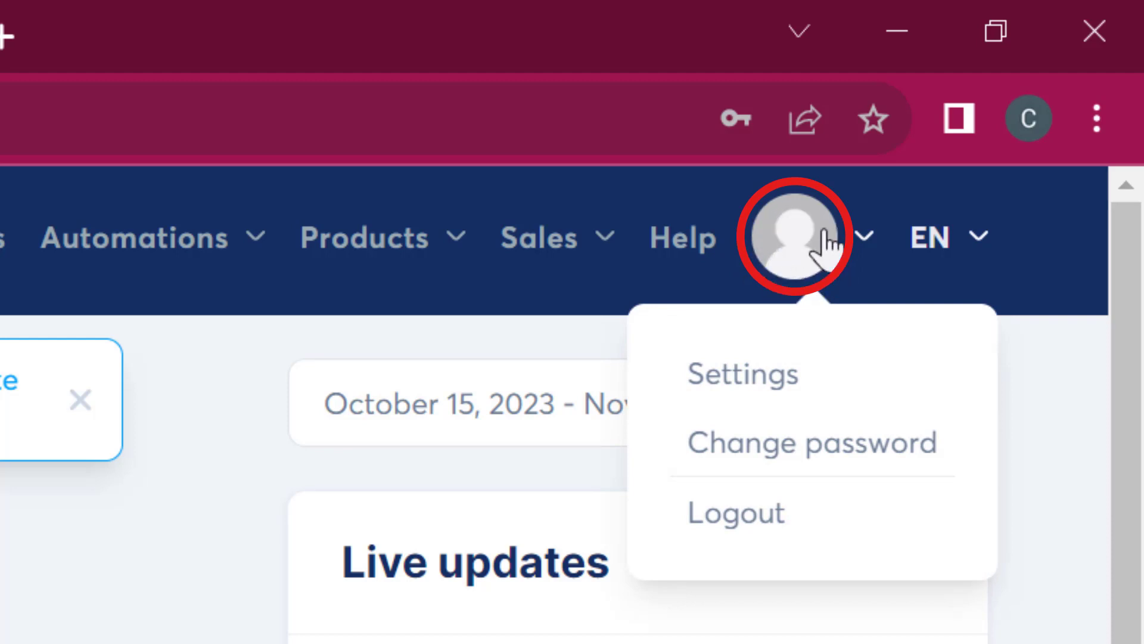
click(748, 374)
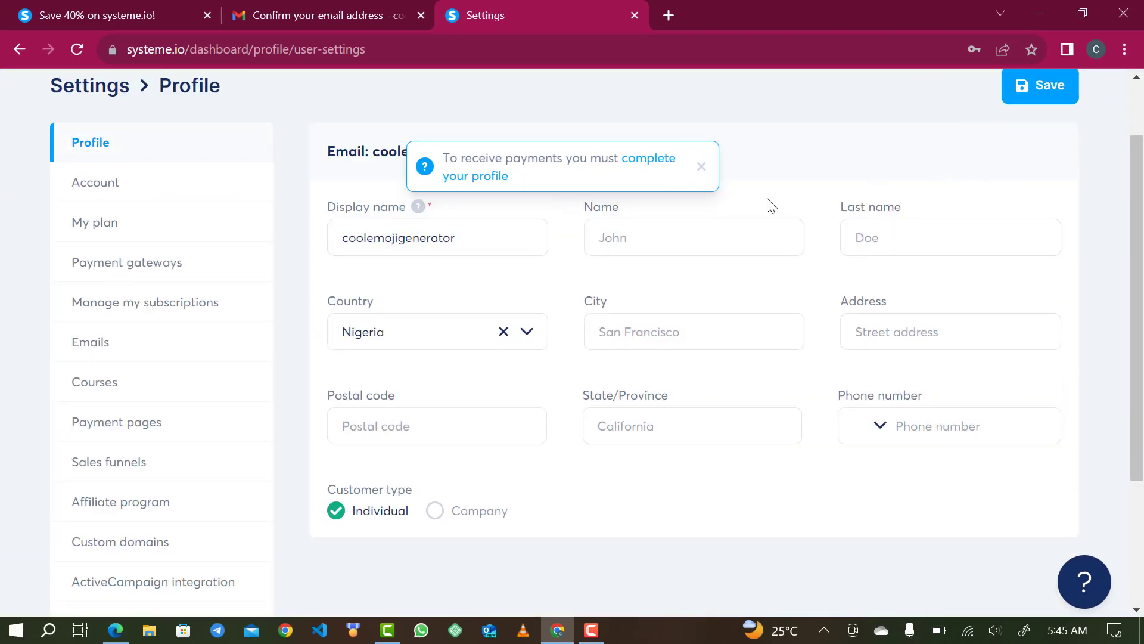
- Fill in the profile's first name, last name, city and street address
click(645, 241)
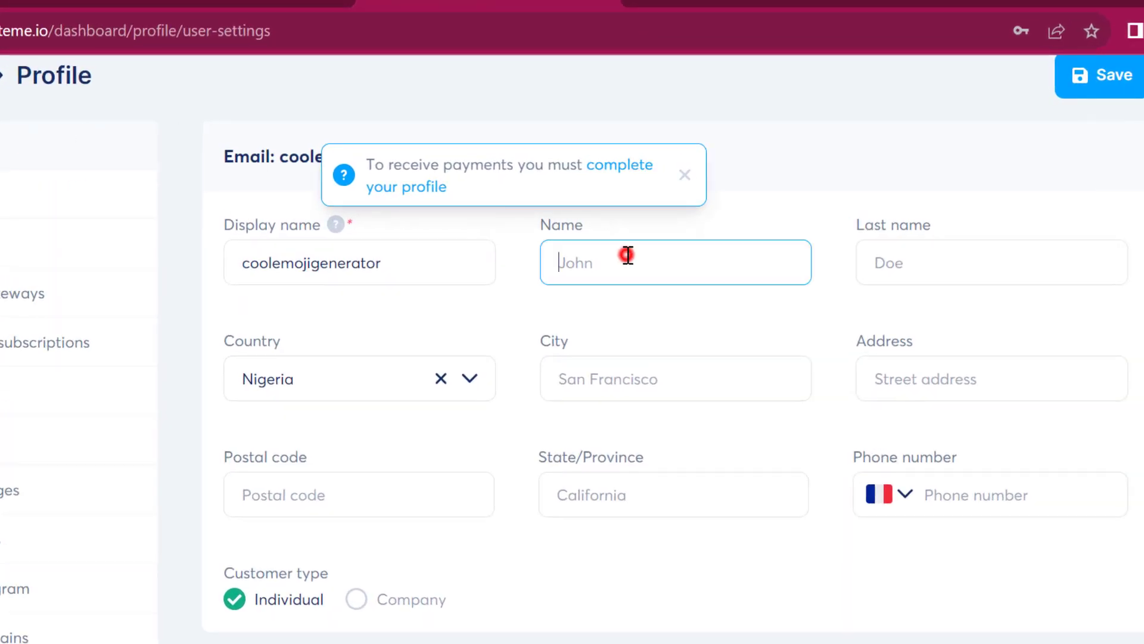
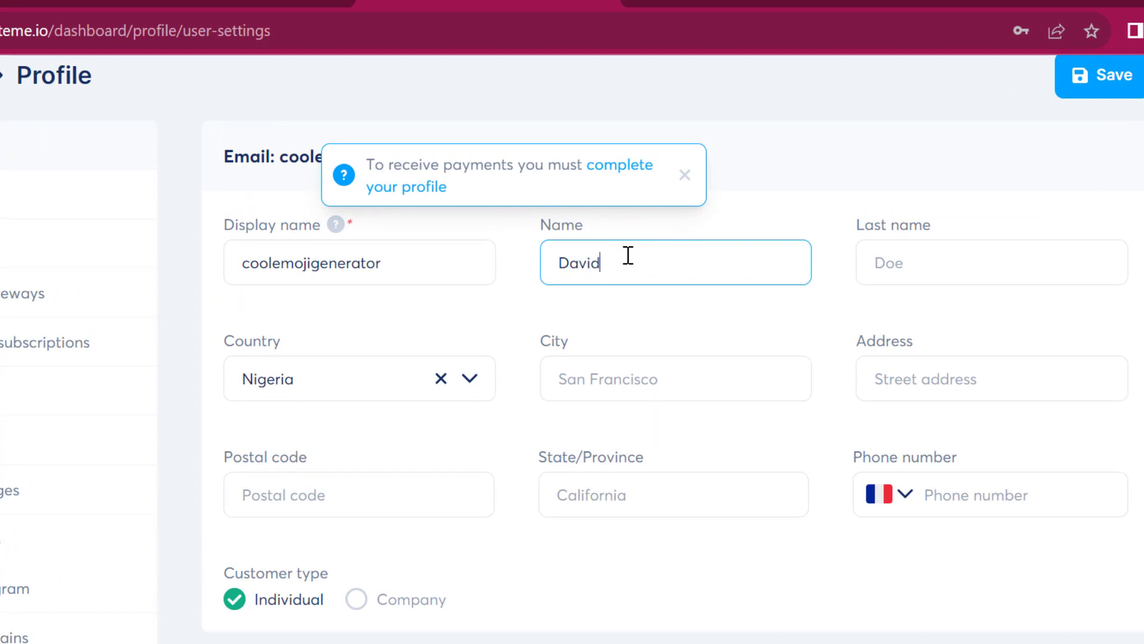
click(914, 265)
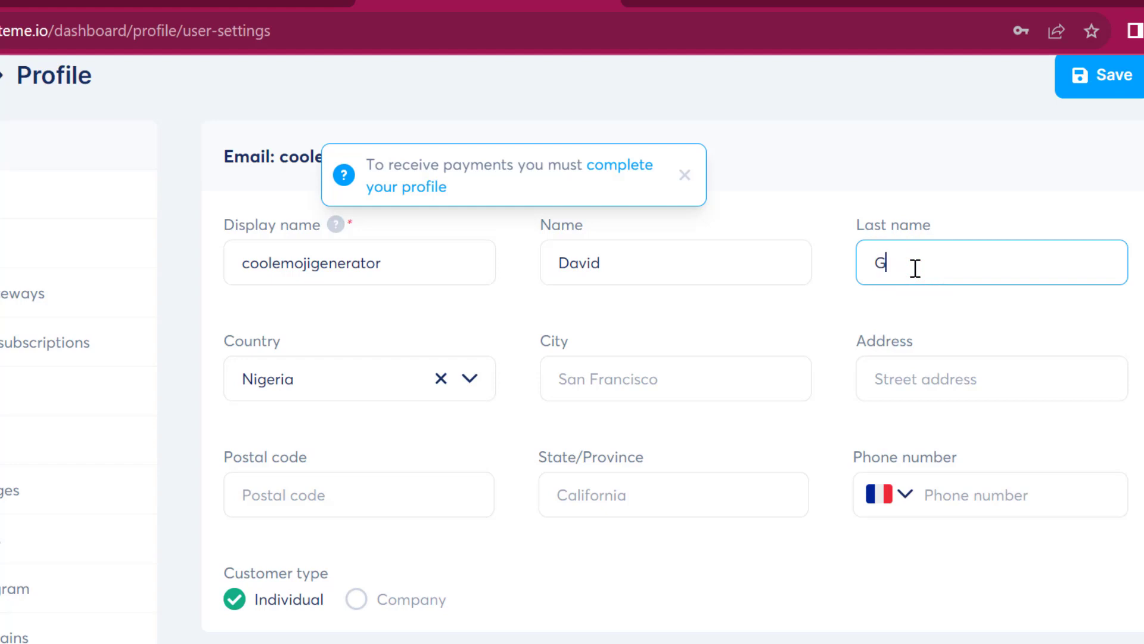
click(607, 376)
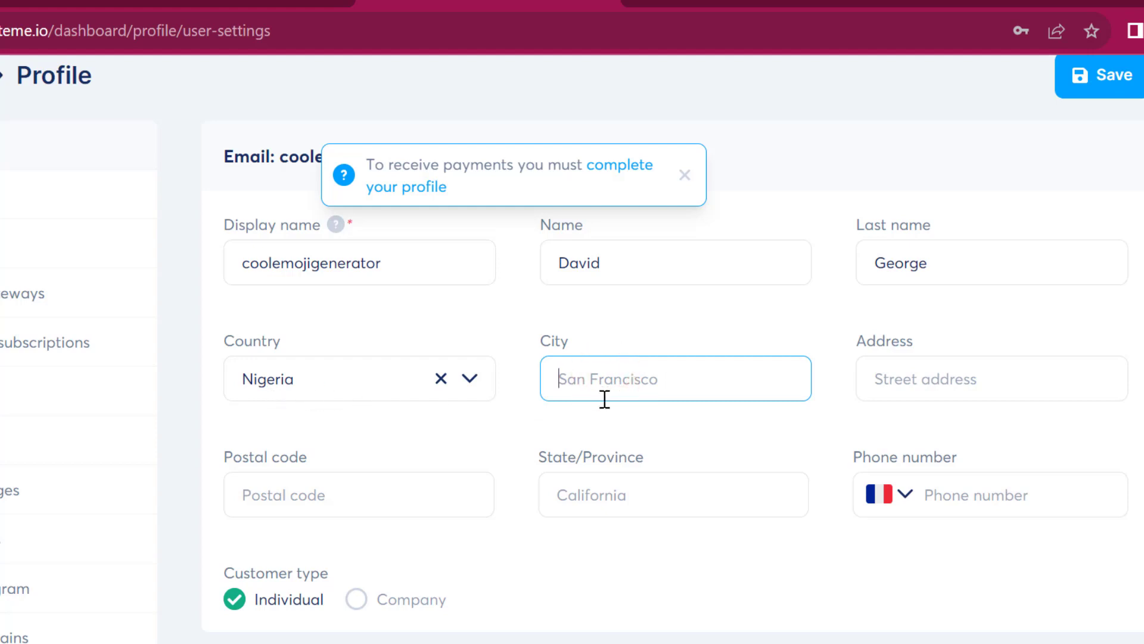
text(Abuja)
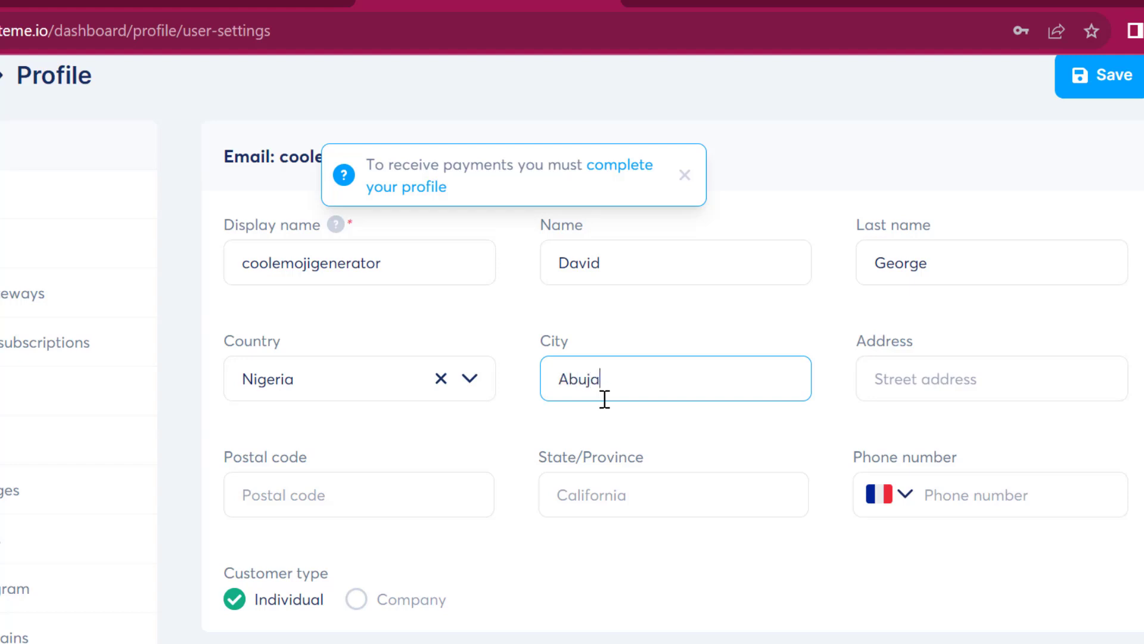
click(893, 388)
text(Wuse 2)
- Add the postal code and state/province, set the phone prefix, and save the profile
click(421, 512)
text(9001)
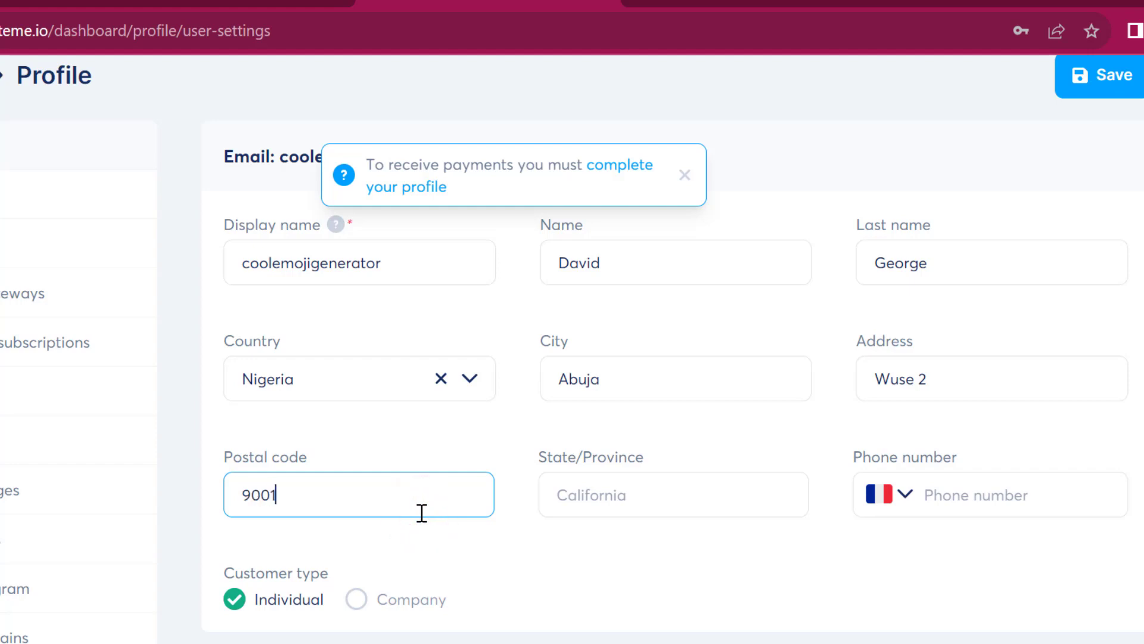
text(01)
click(670, 512)
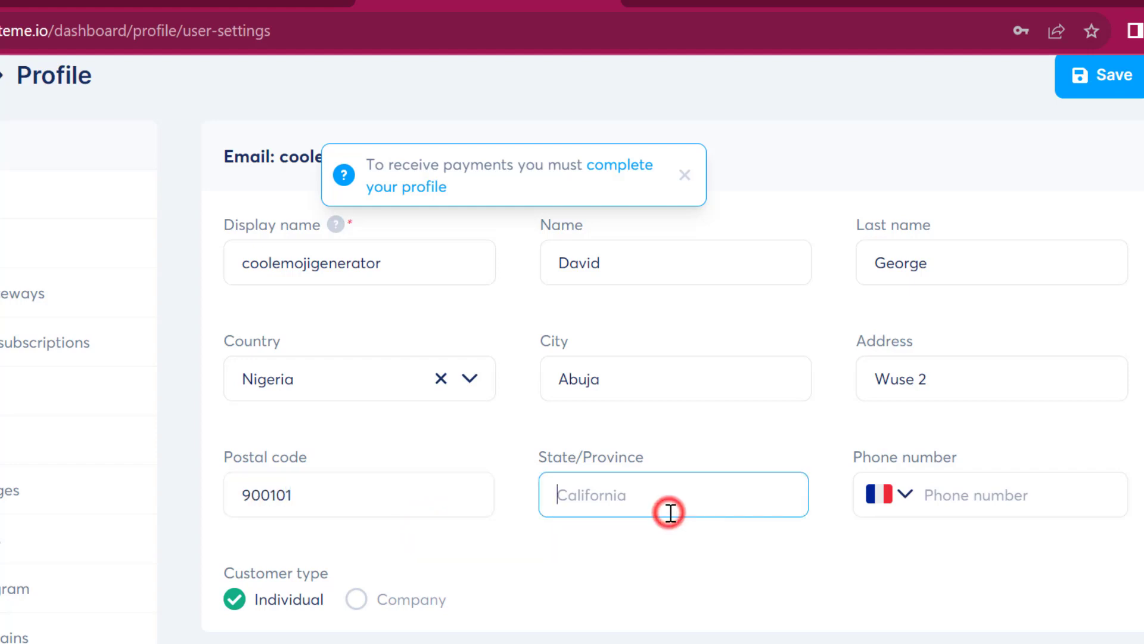
text(F)
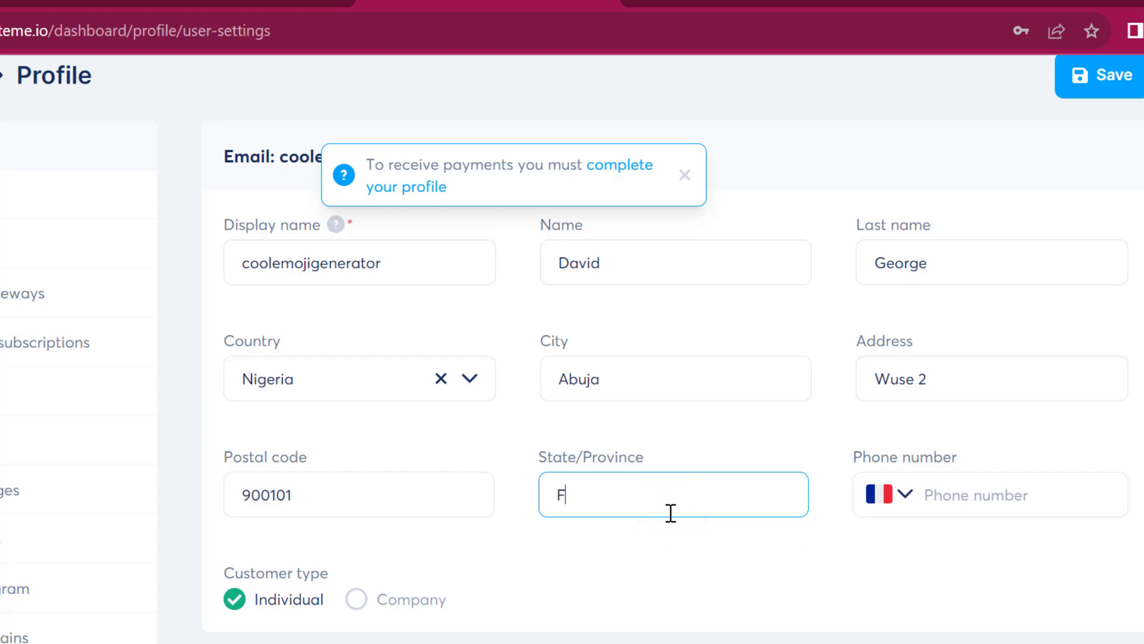
text(ederal capital Ter)
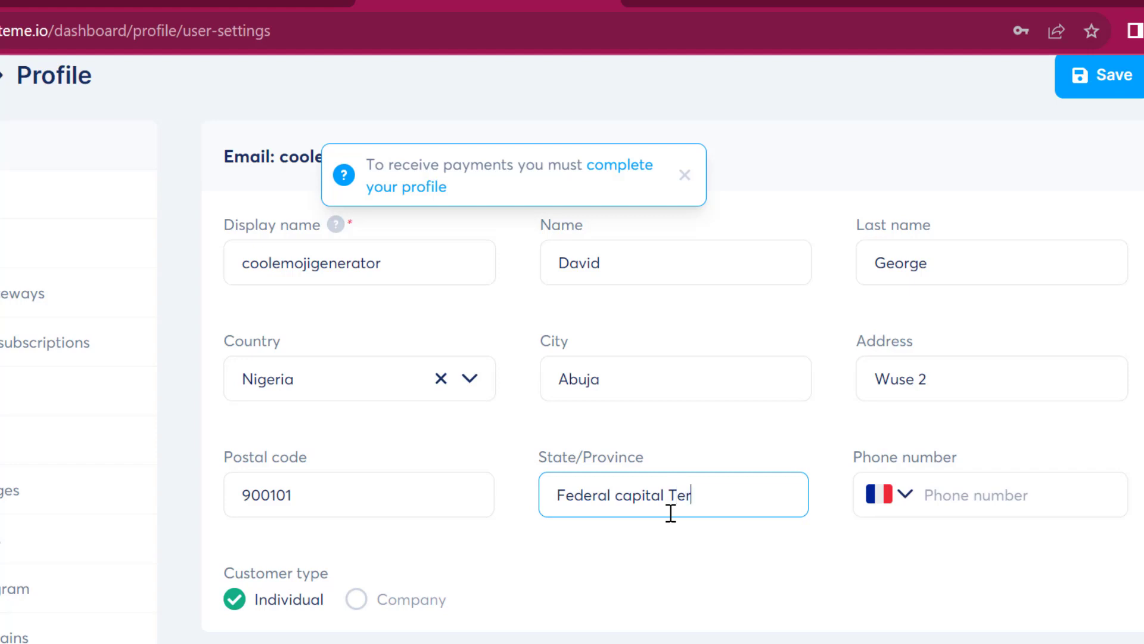
text(itorry)
click(953, 490)
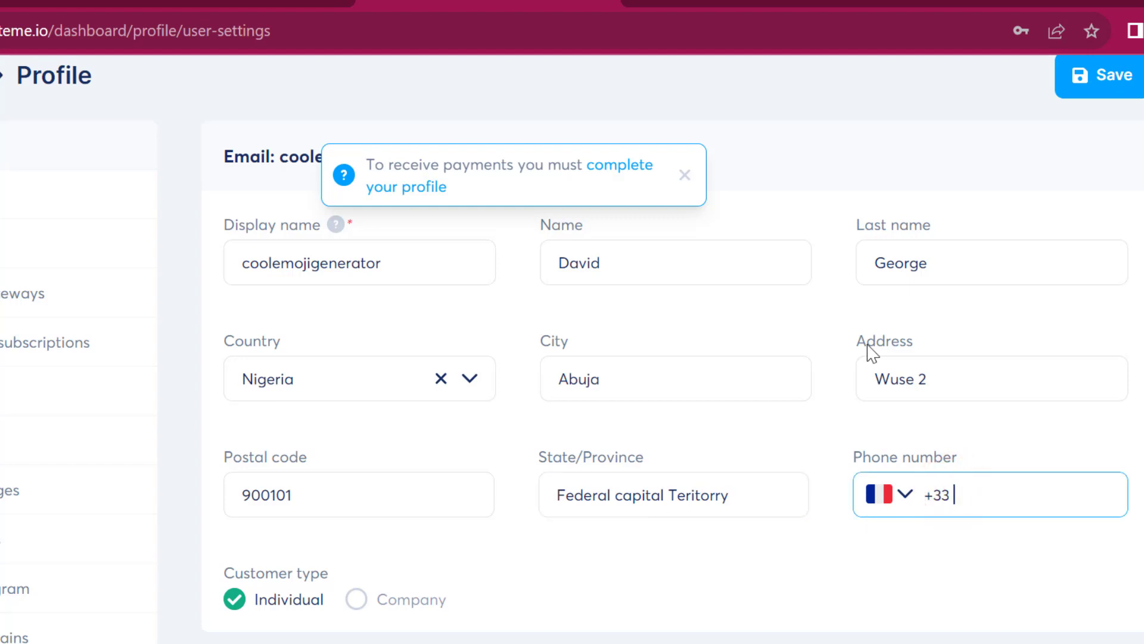
click(1101, 80)
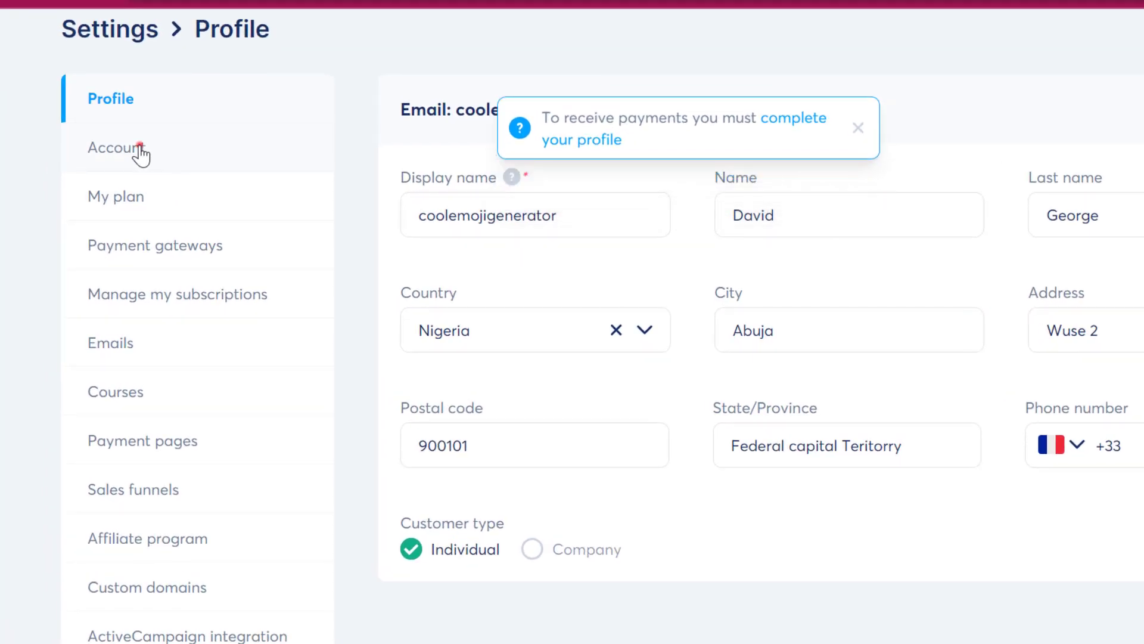
click(140, 155)
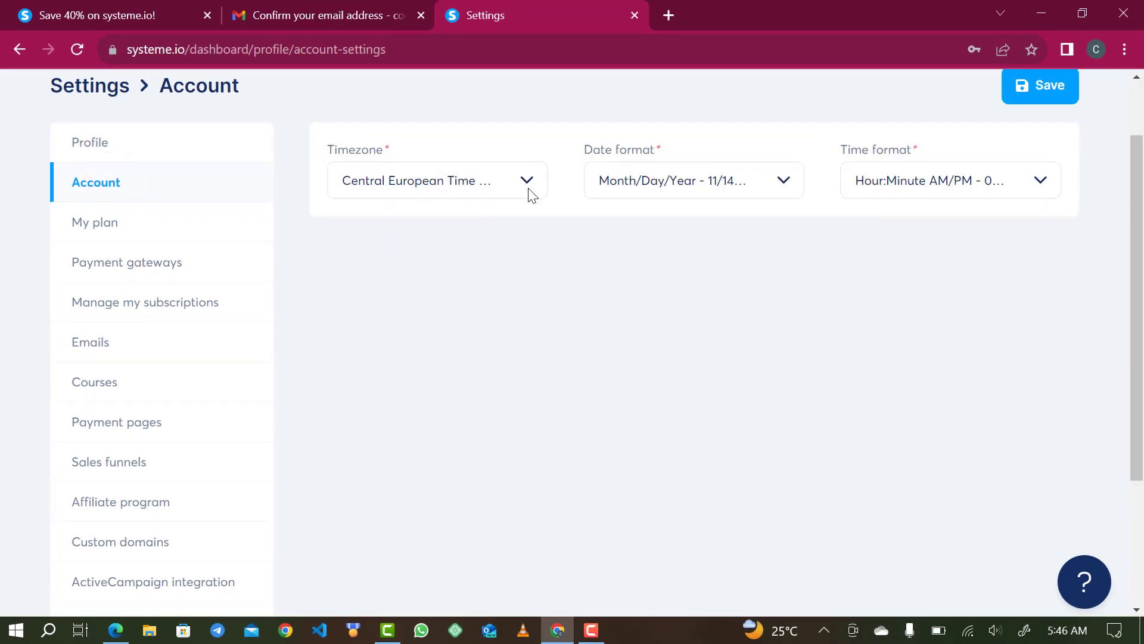
- Set the account timezone to West Africa Time (Lagos)
click(529, 191)
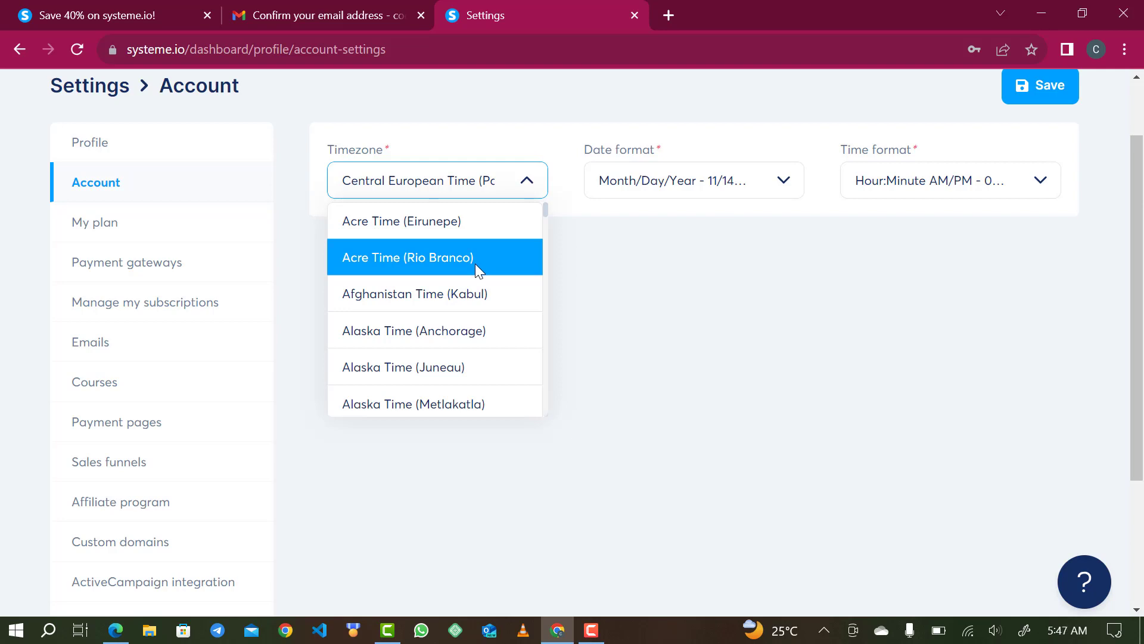
click(462, 180)
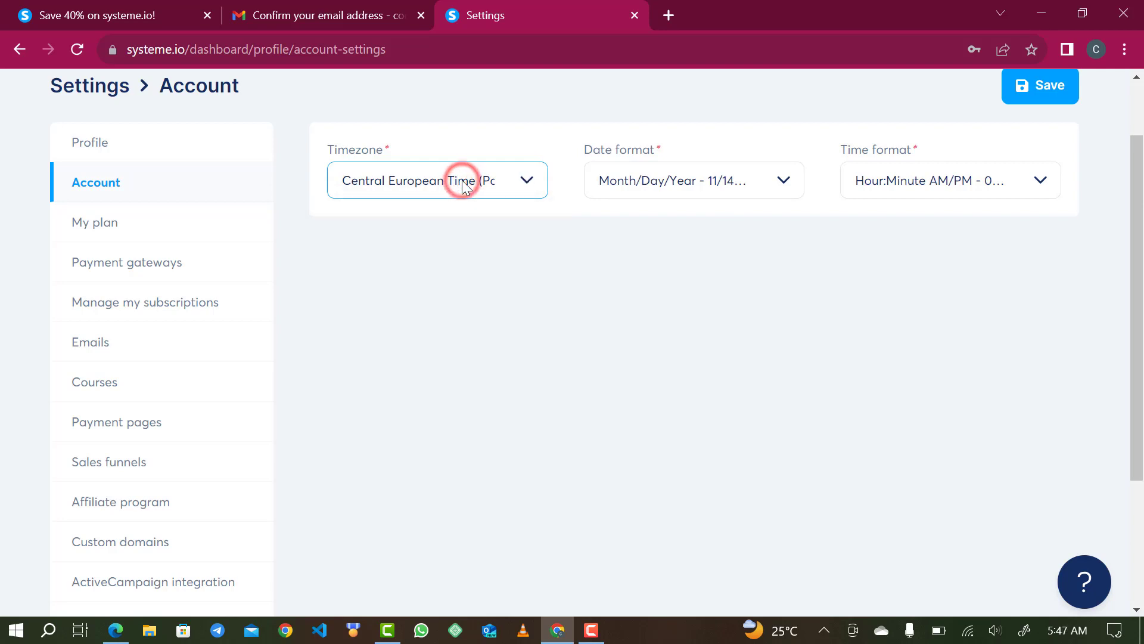
triple_click(462, 180)
key(BackSpace)
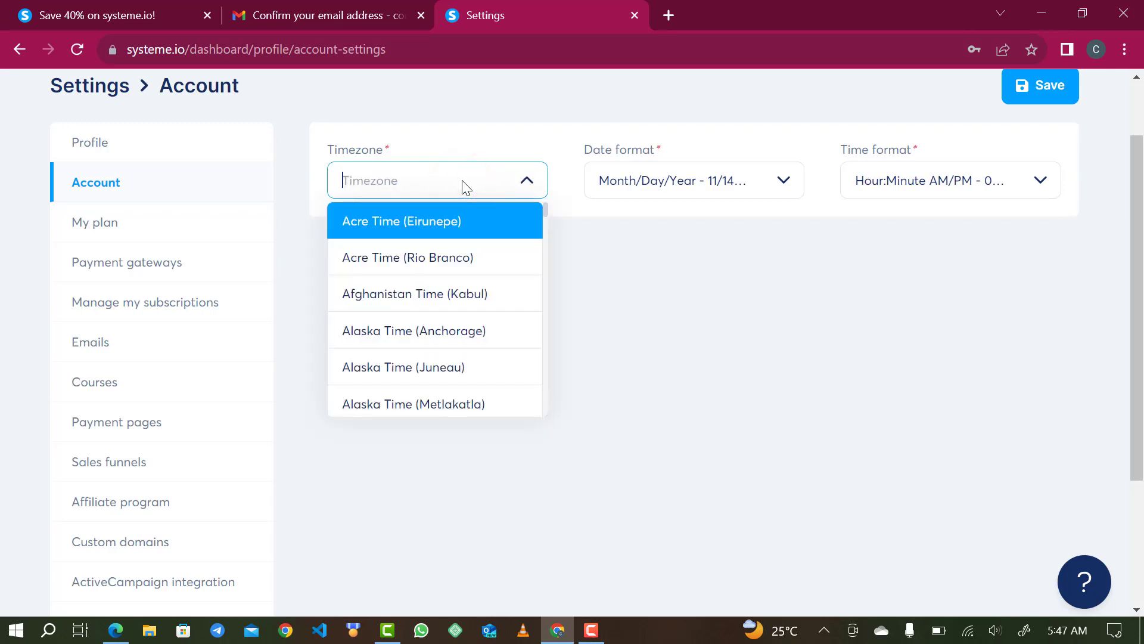
text(wes)
scroll(445, 378, down, 2)
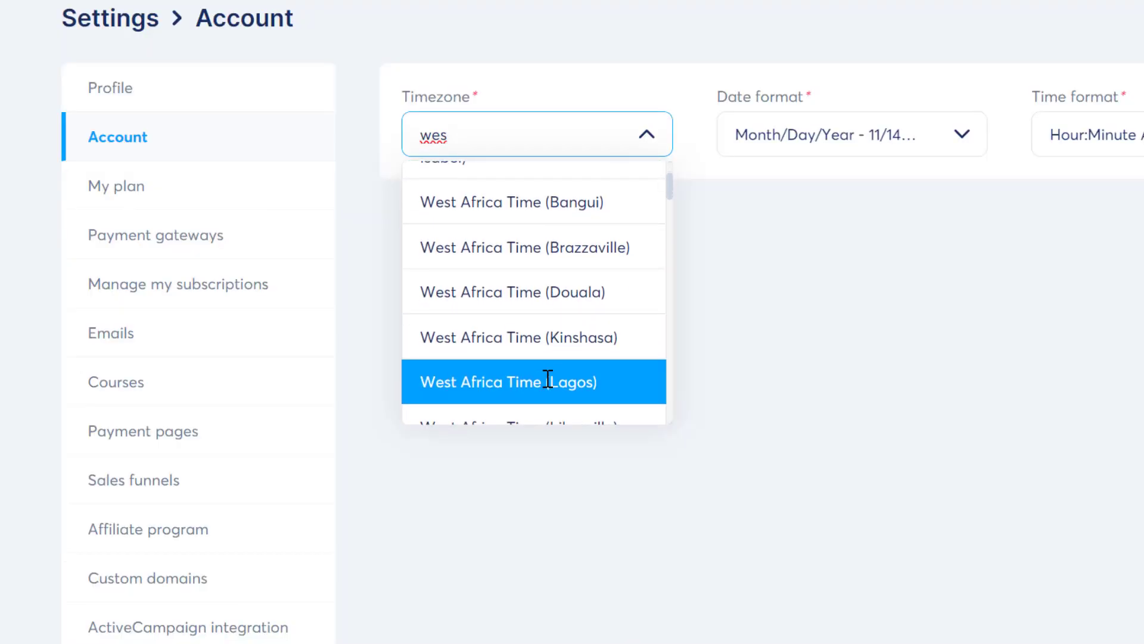
click(549, 381)
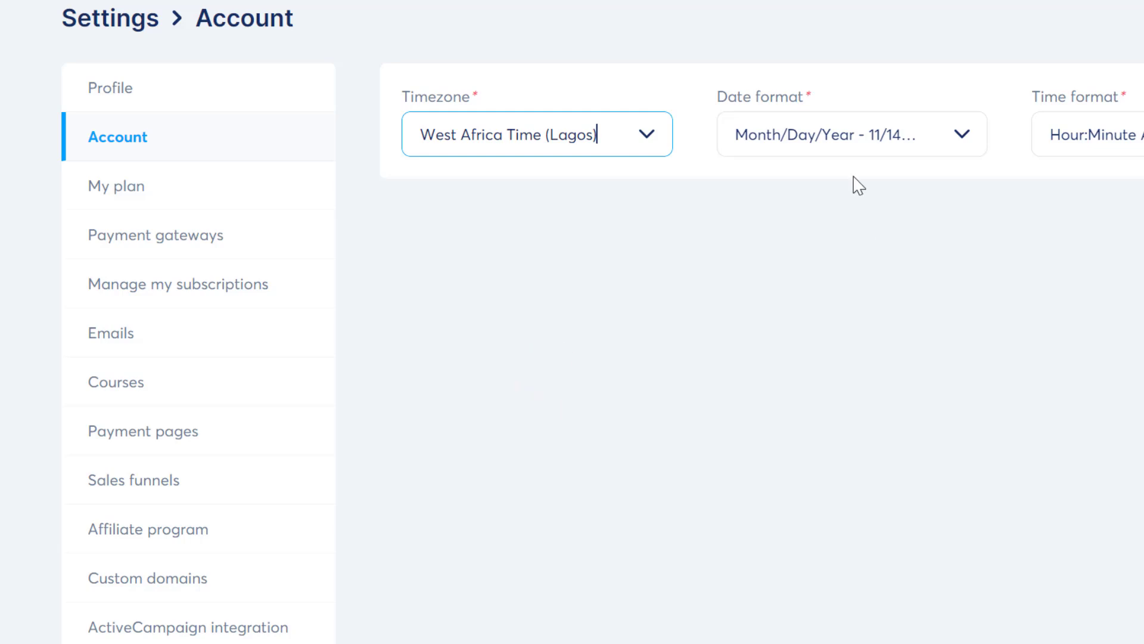
- Switch the date format to Day/Month/Year and save the account settings
click(906, 142)
click(870, 183)
click(1046, 95)
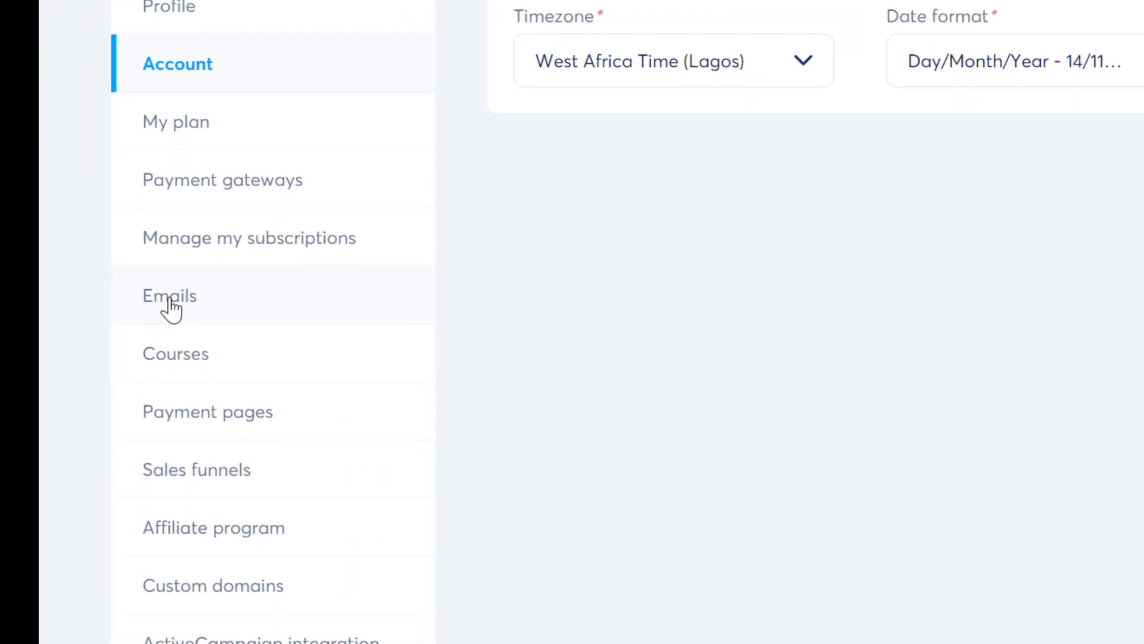
click(93, 350)
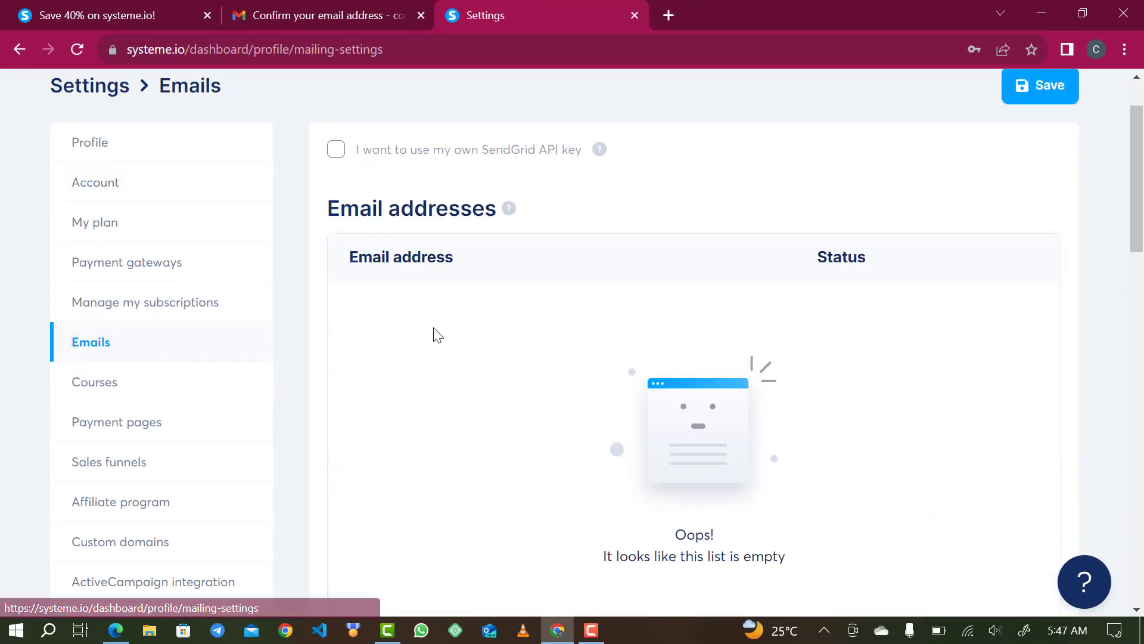
scroll(438, 335, down, 1)
scroll(438, 336, down, 4)
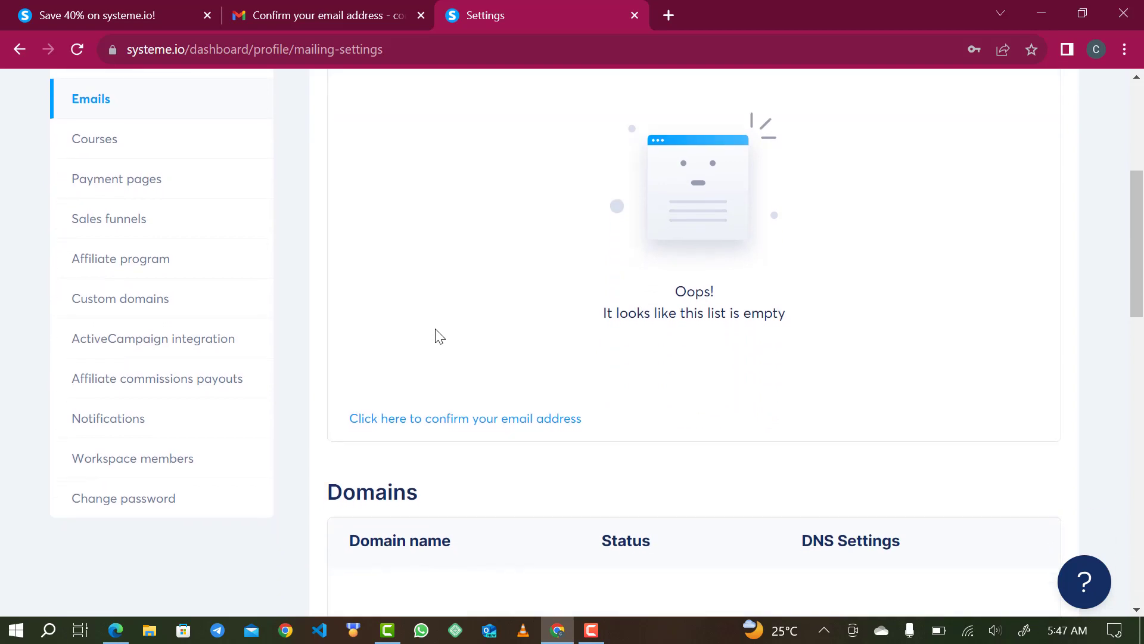
- Copy the Gmail account's address from the Google account panel and save it as a new sender email
click(495, 323)
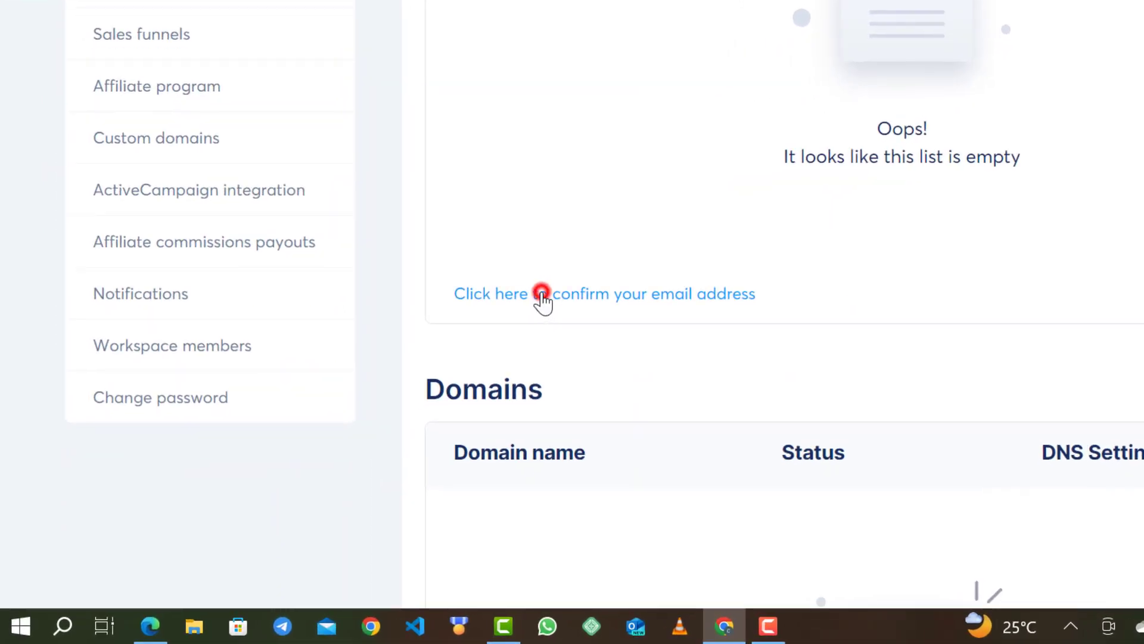
click(495, 258)
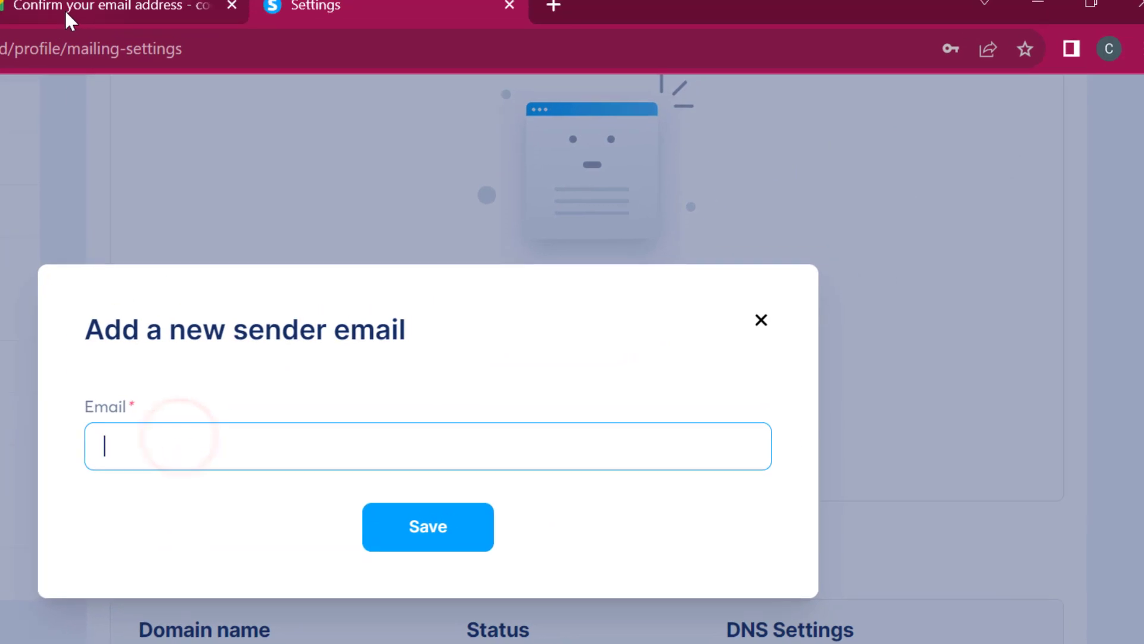
click(64, 9)
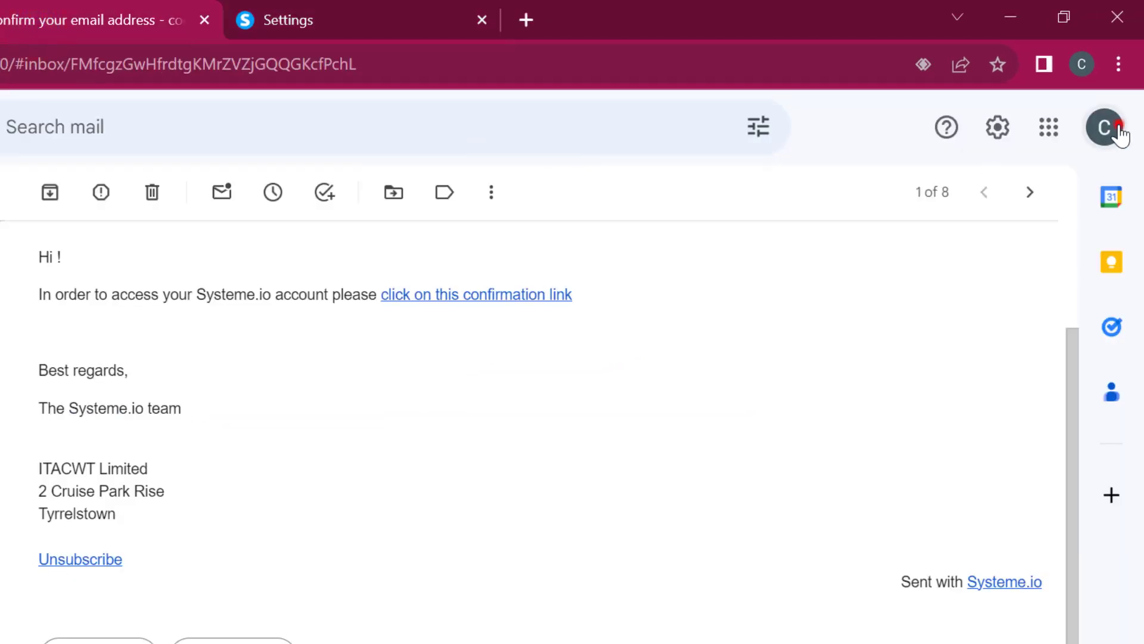
click(1120, 133)
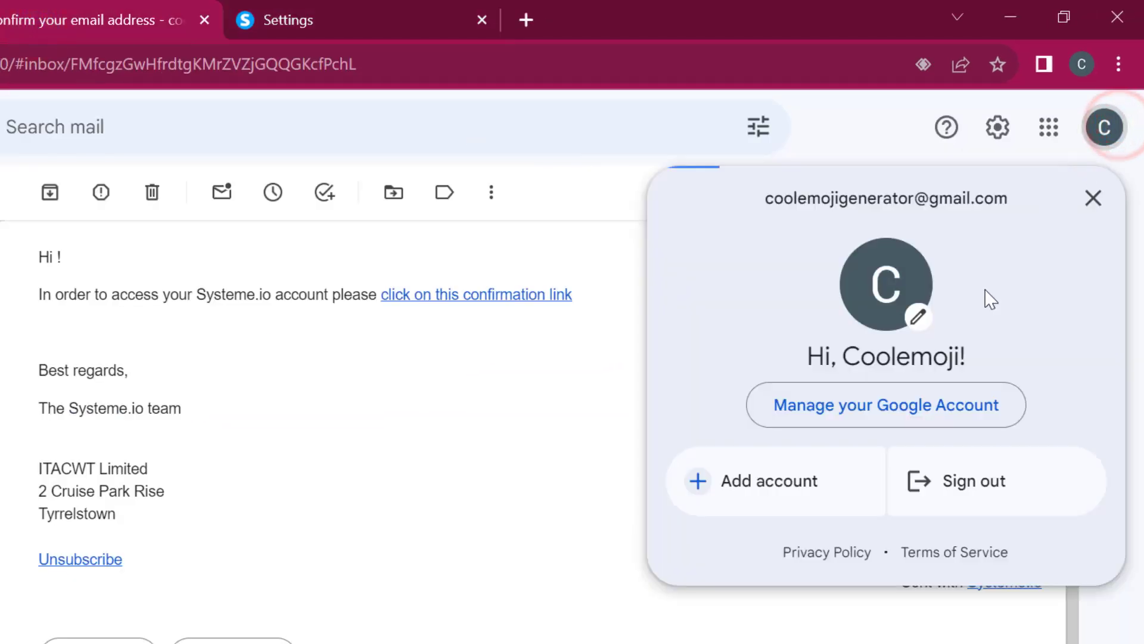
drag(1012, 197, 757, 214)
key(ctrl+c)
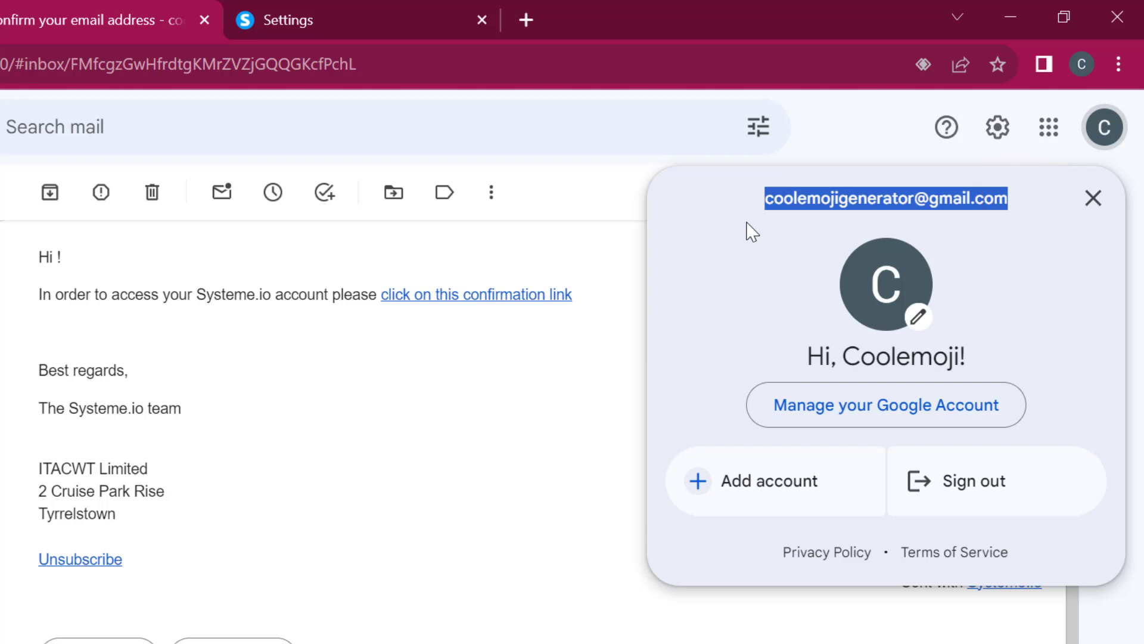
key(ctrl+c)
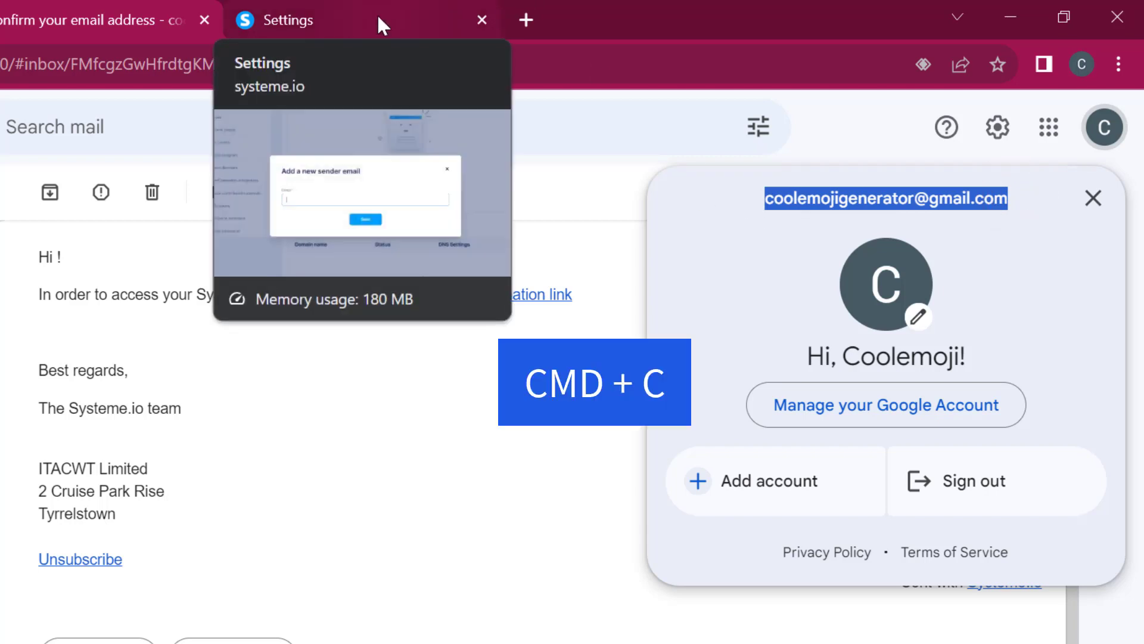
click(376, 13)
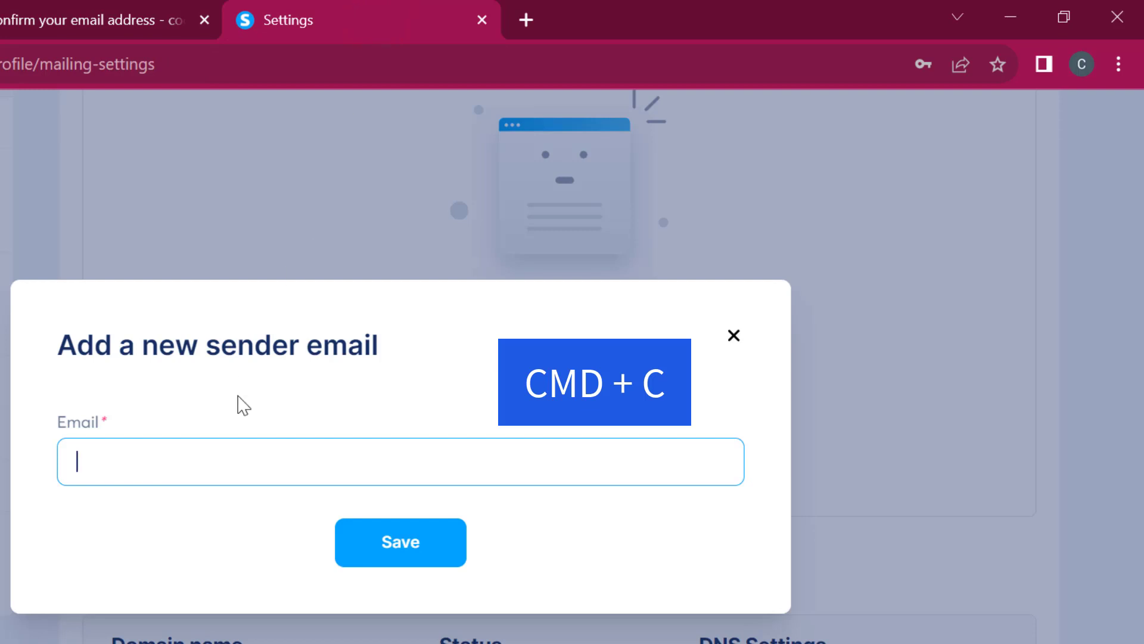
key(ctrl+v)
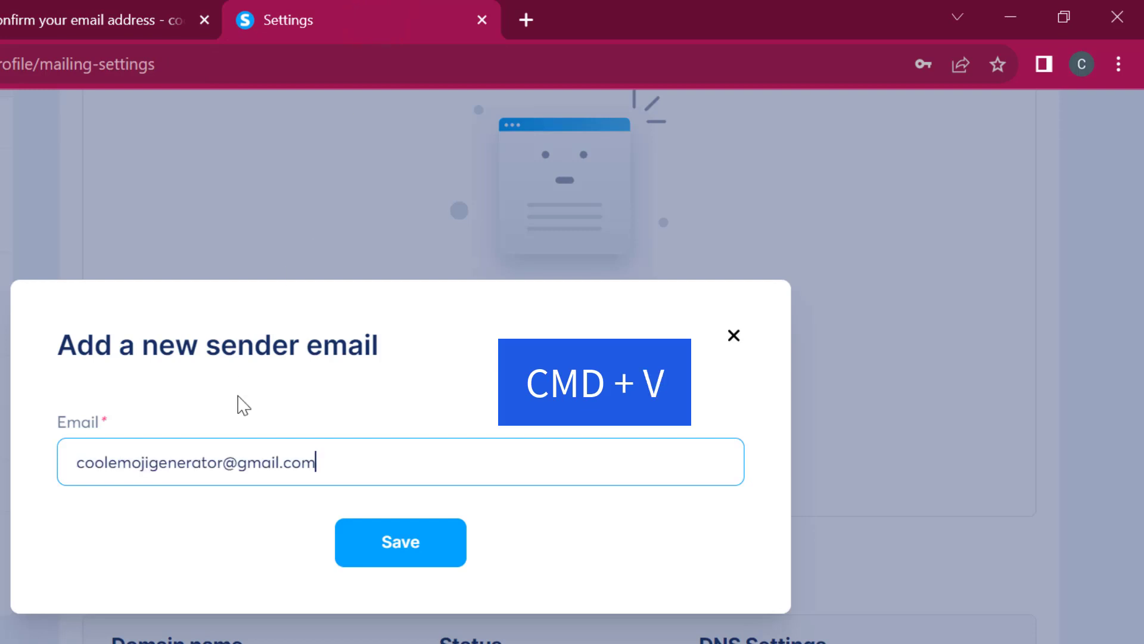
click(391, 546)
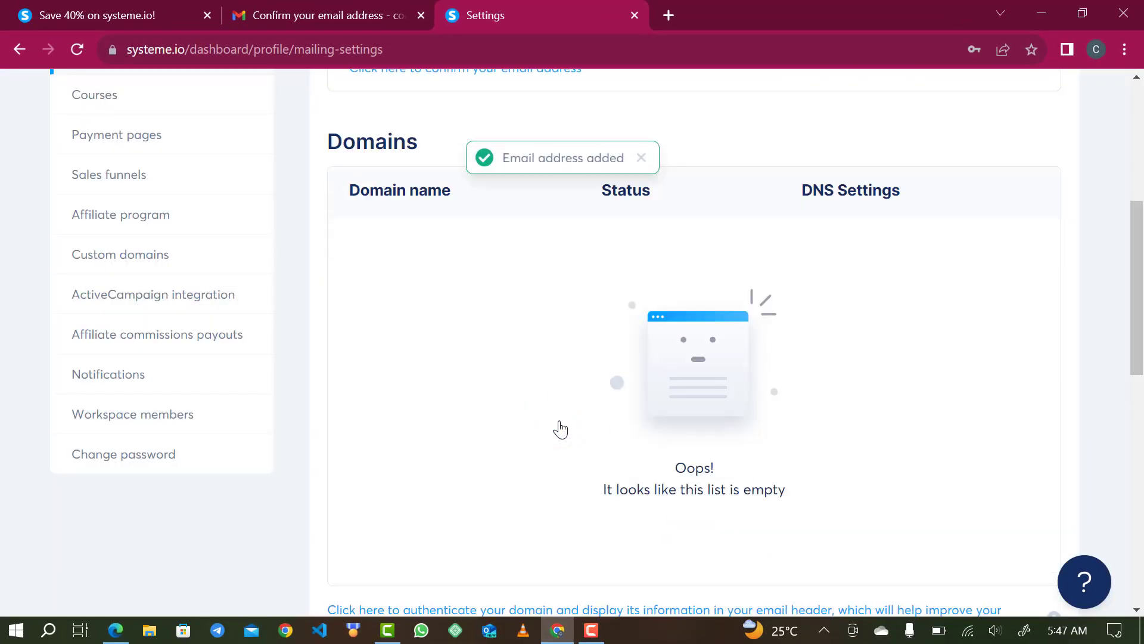
- Enter the user's name as the sender name for outgoing emails and save the email settings
scroll(560, 429, down, 7)
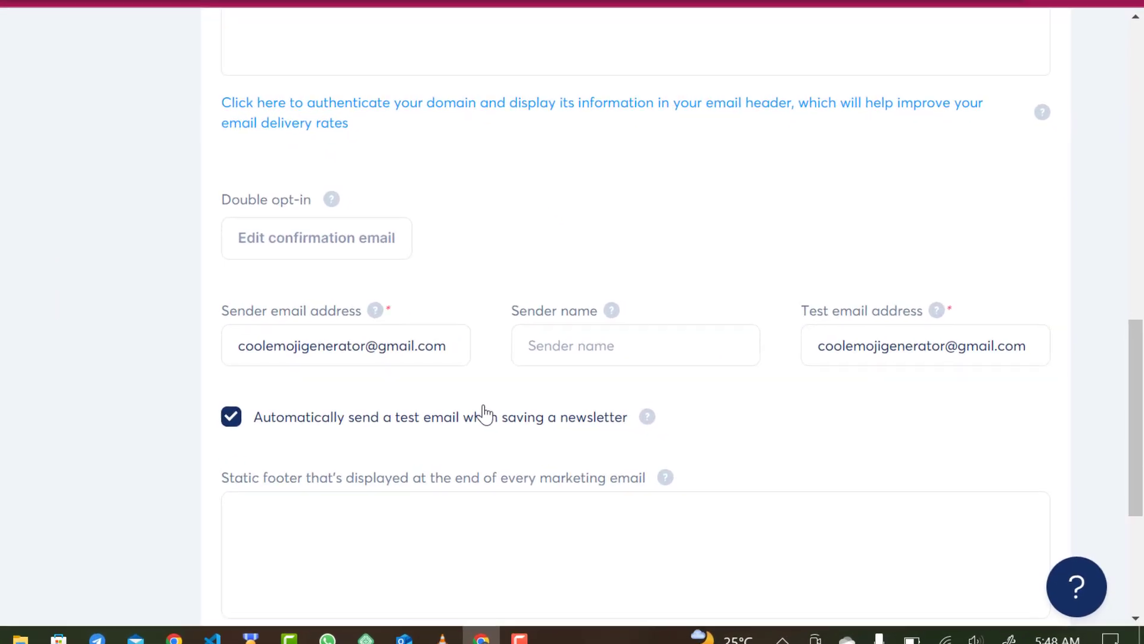
click(574, 348)
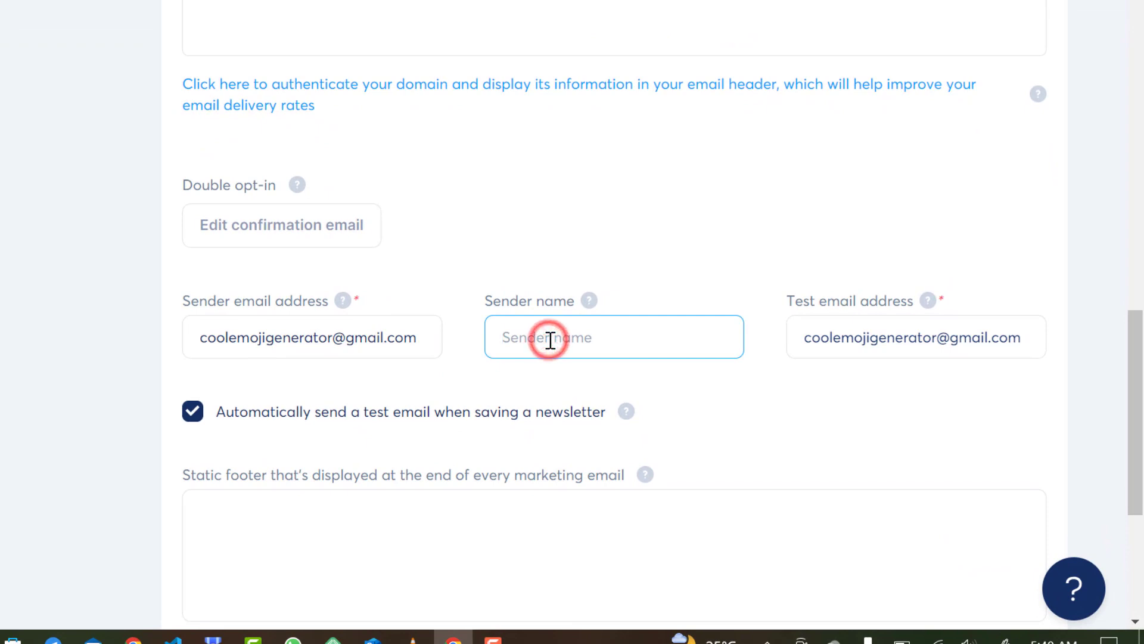
text(Ge)
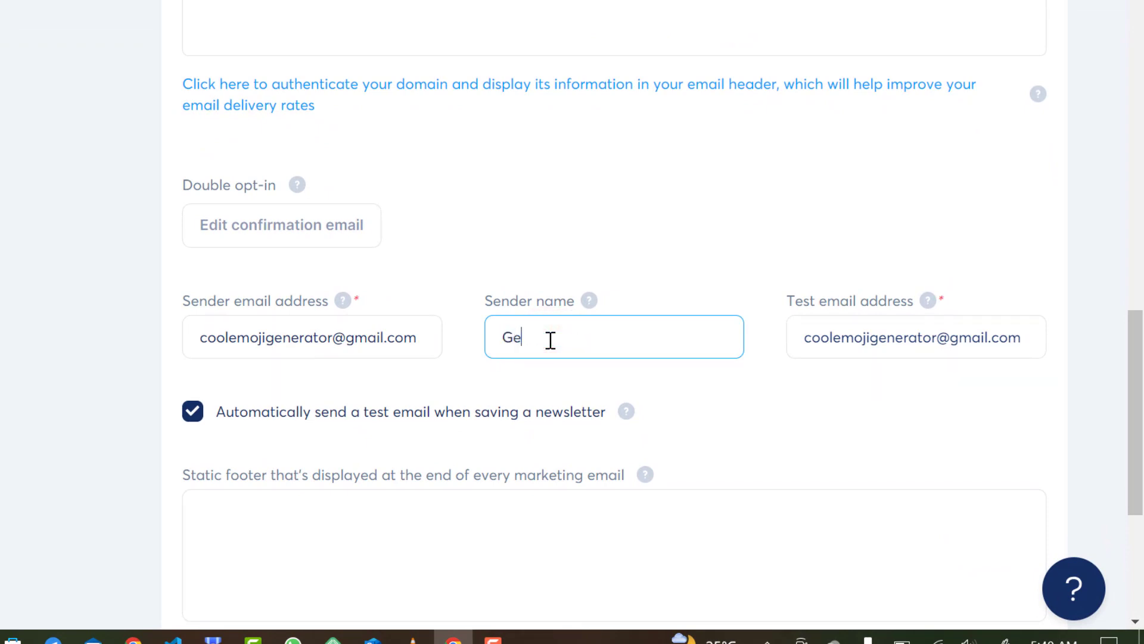
text(orge)
scroll(622, 384, down, 5)
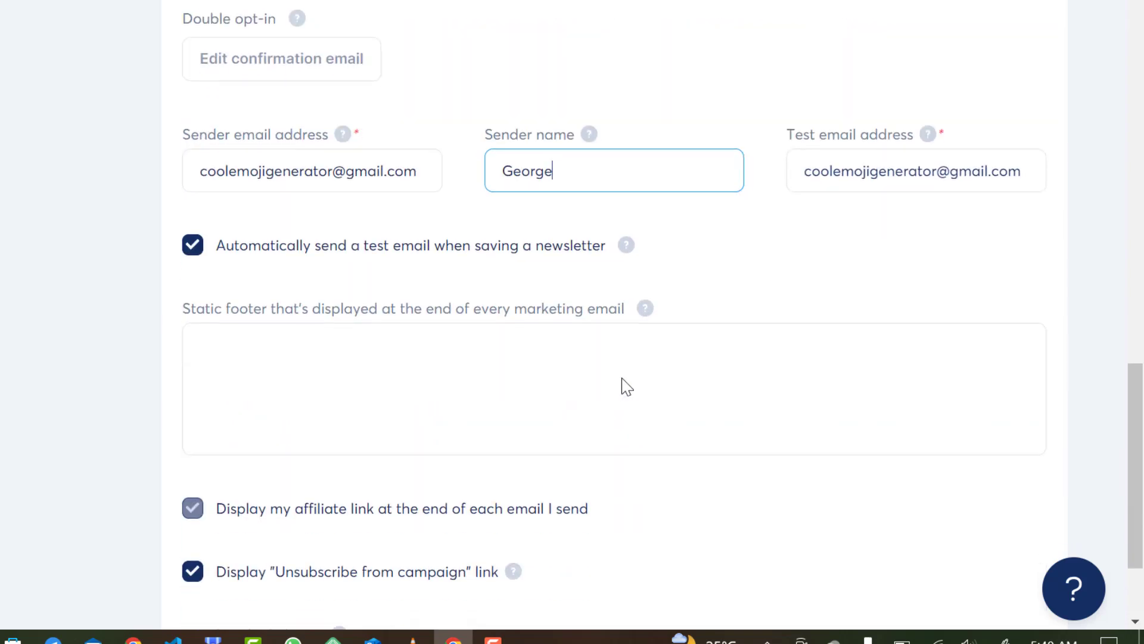
scroll(623, 386, up, 10)
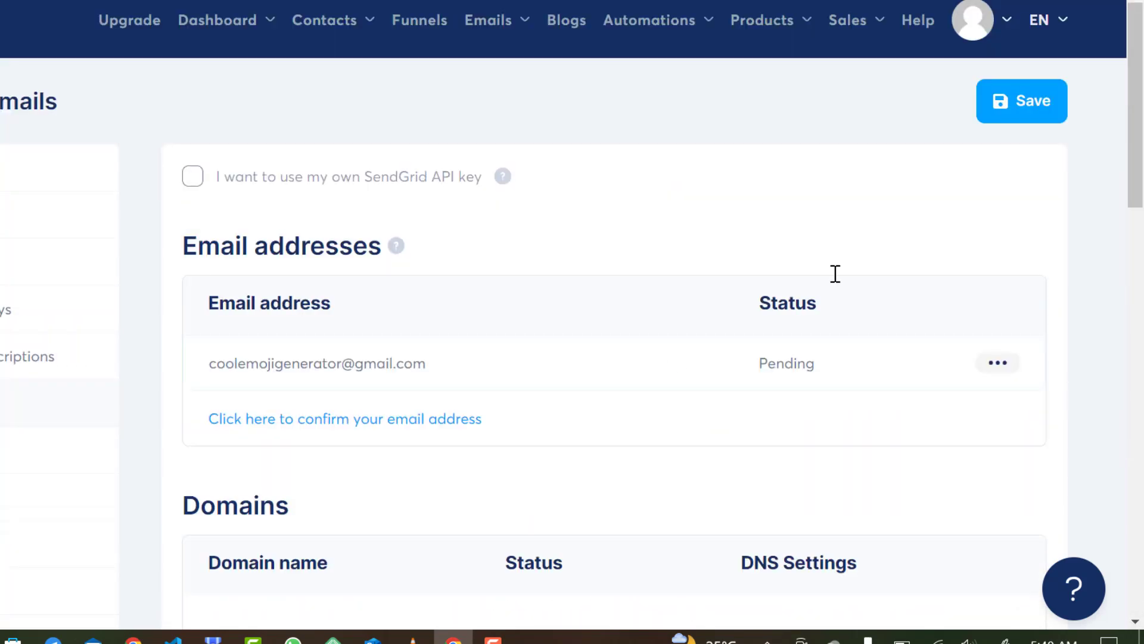
click(1005, 119)
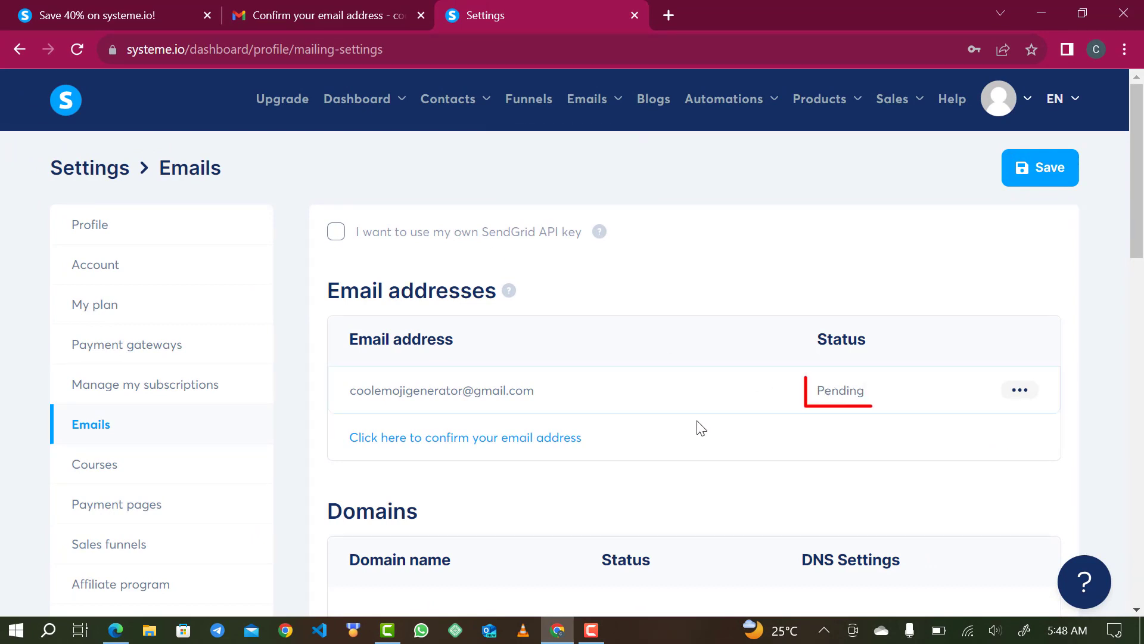
click(310, 12)
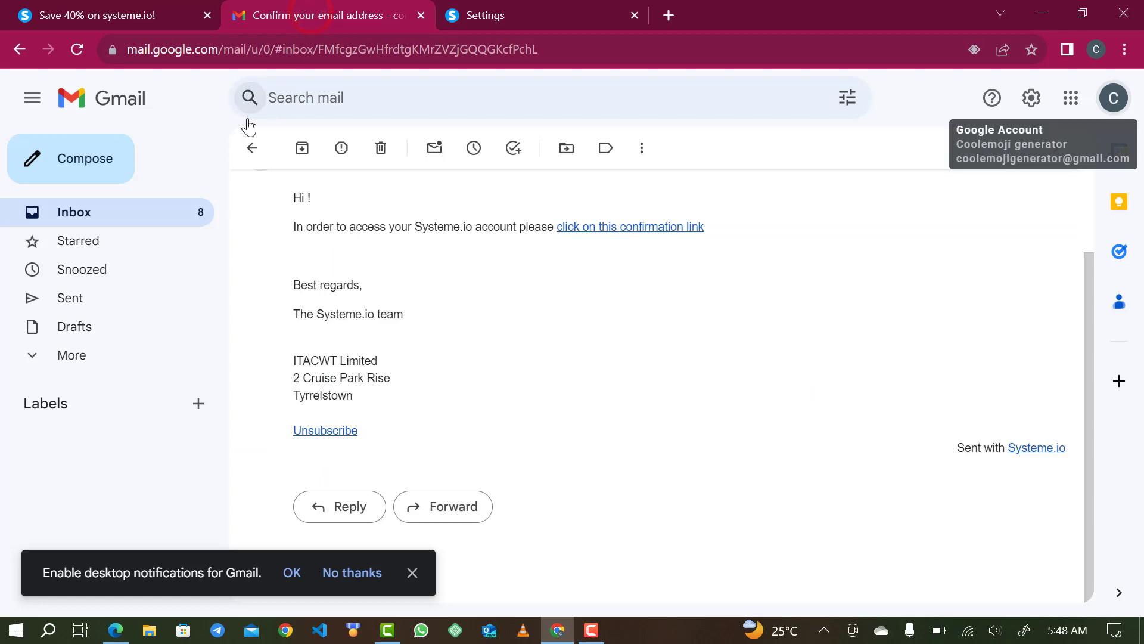
- Open the 'Confirm sender email address in systeme.io' email and follow its 'here' verification link
click(251, 150)
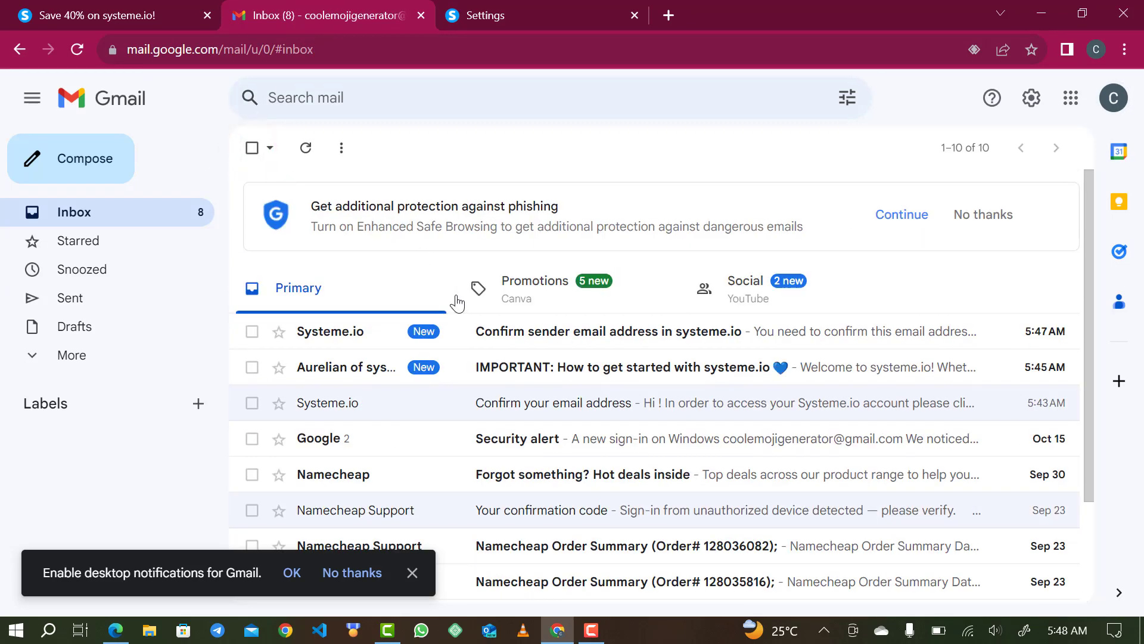
click(523, 335)
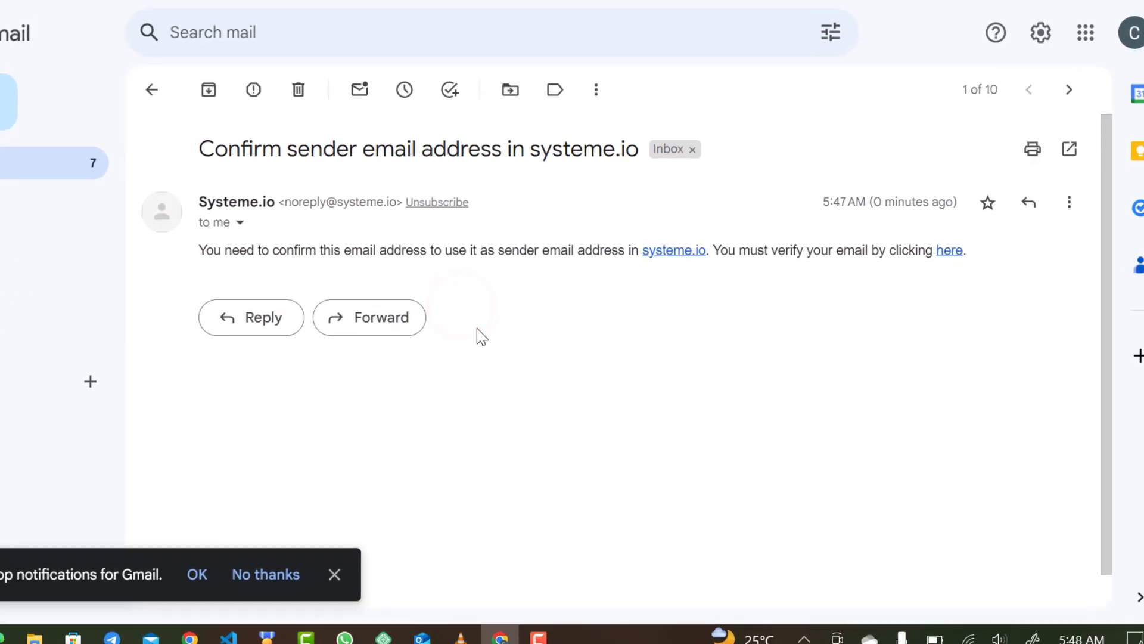
click(947, 212)
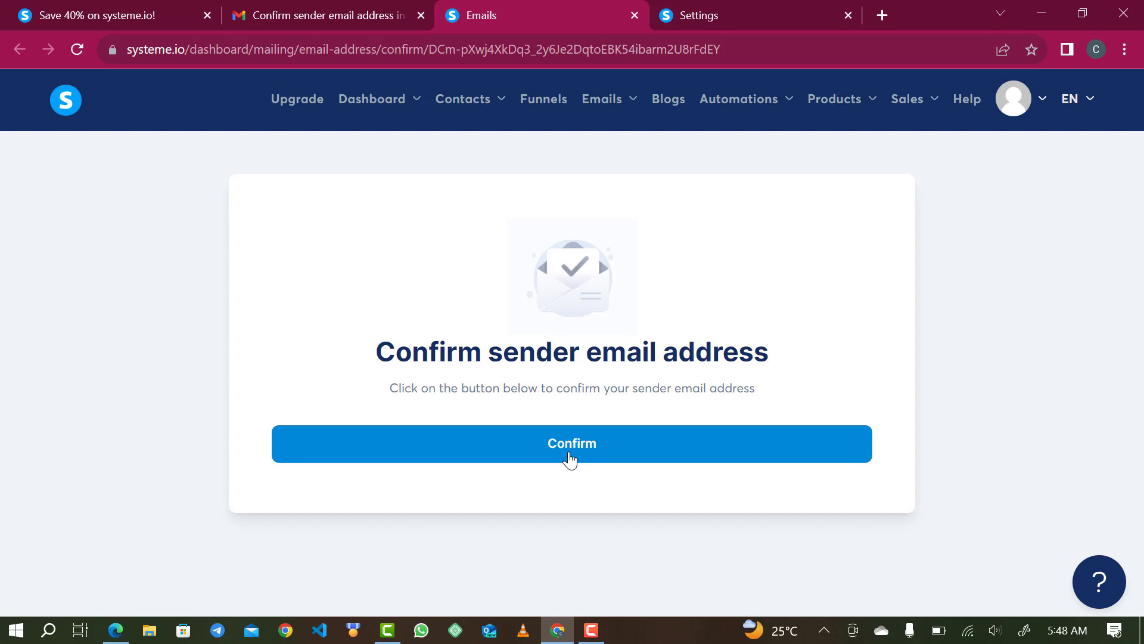
- Confirm the sender email address and check that the Emails settings show it as Verified
click(570, 458)
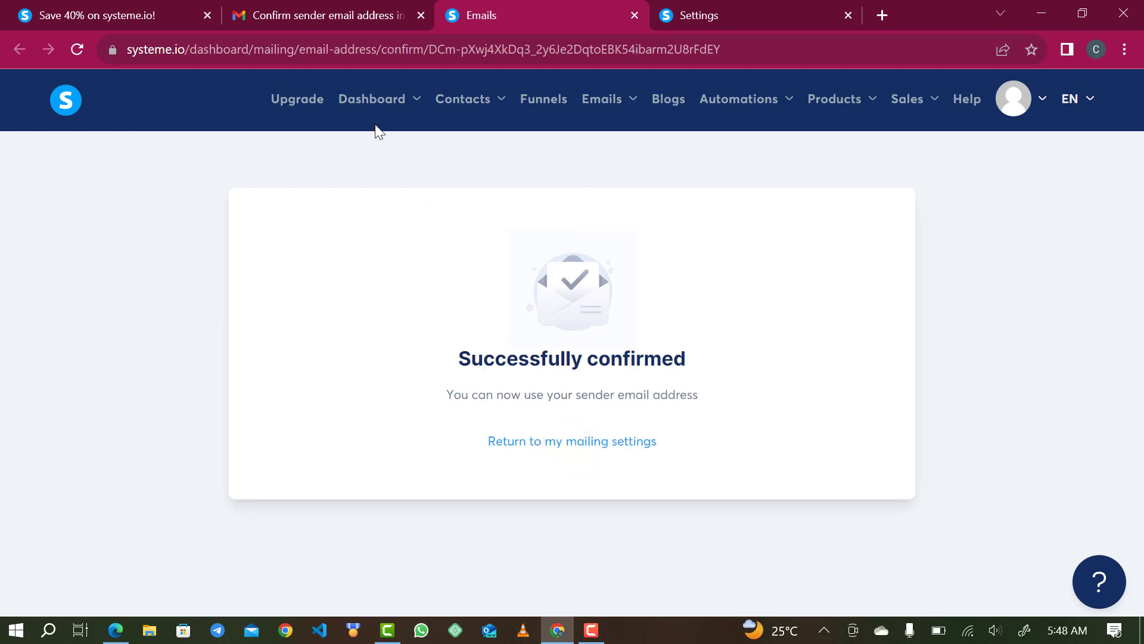
click(663, 18)
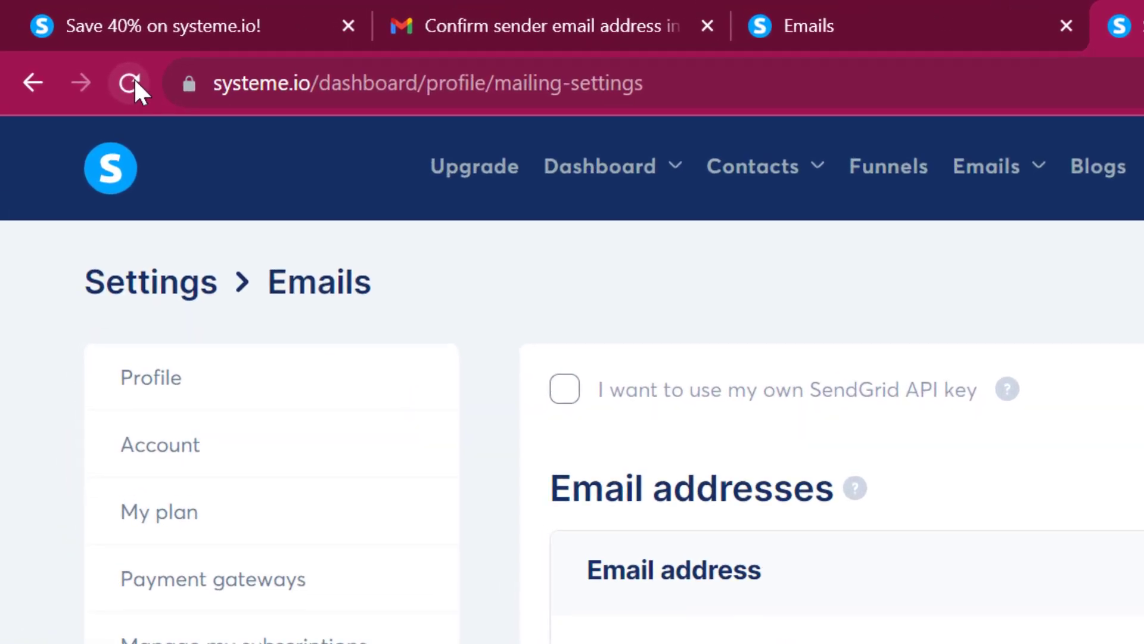
click(133, 79)
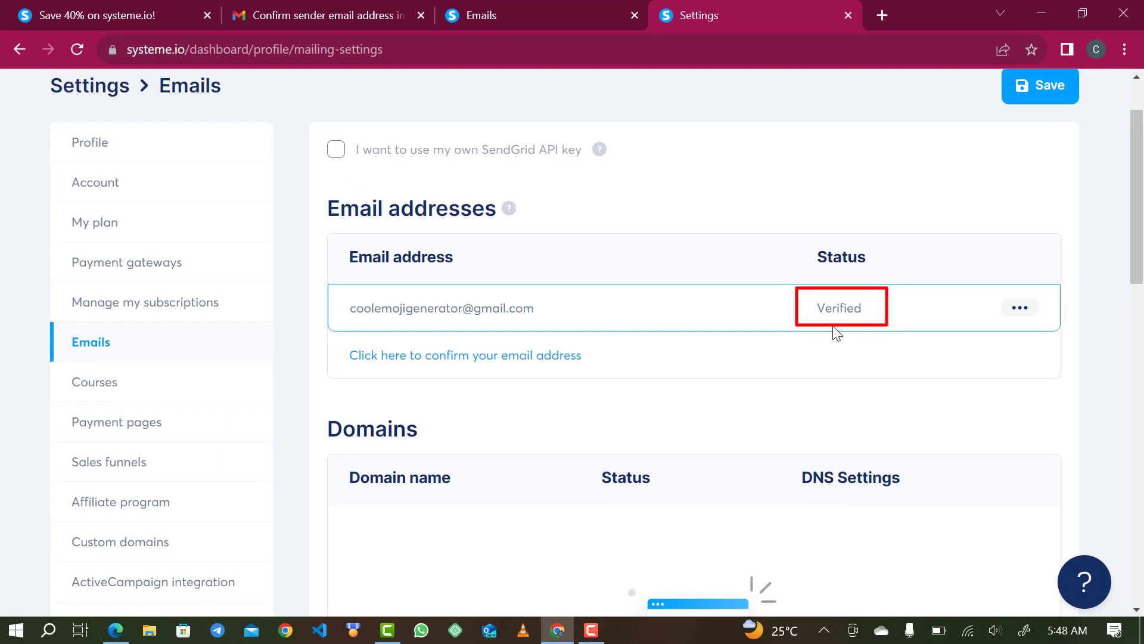
scroll(843, 311, up, 1)
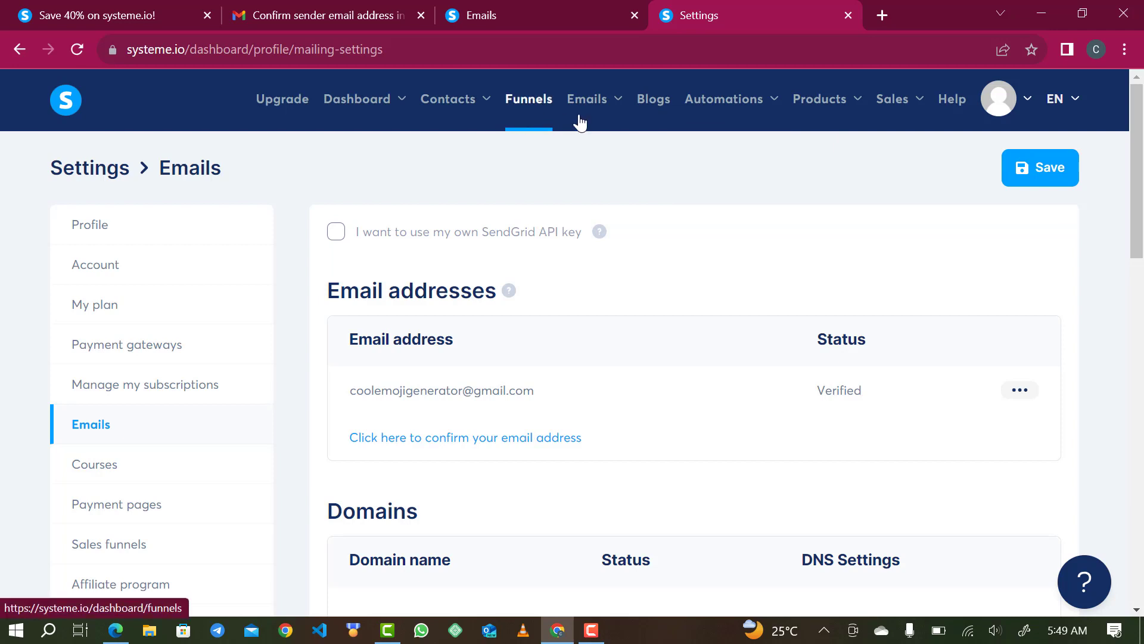
- Go to the empty Funnels list and bring up the Create funnel dialog
mouse_move(589, 120)
click(526, 108)
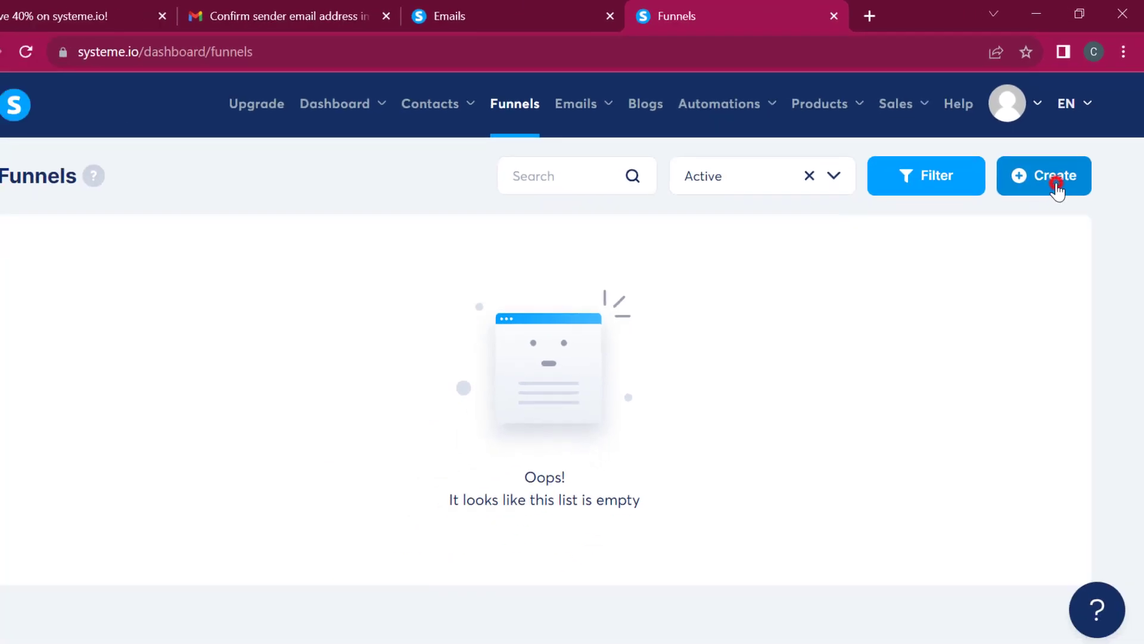
click(1010, 262)
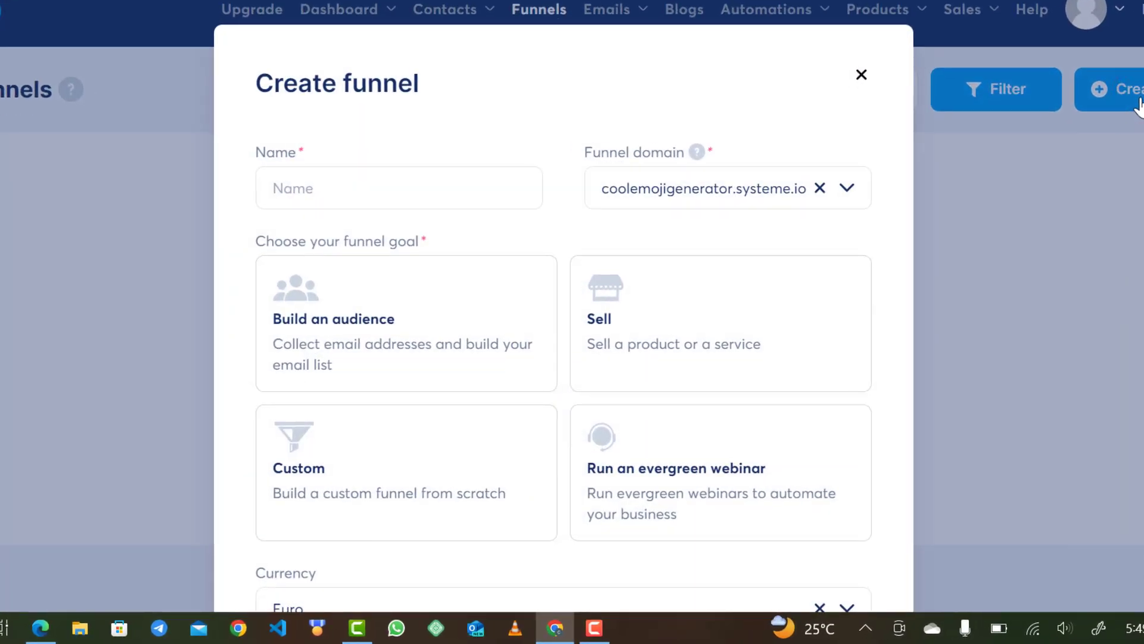
- Enter 'Demo Funnel' as the new funnel's name
click(437, 195)
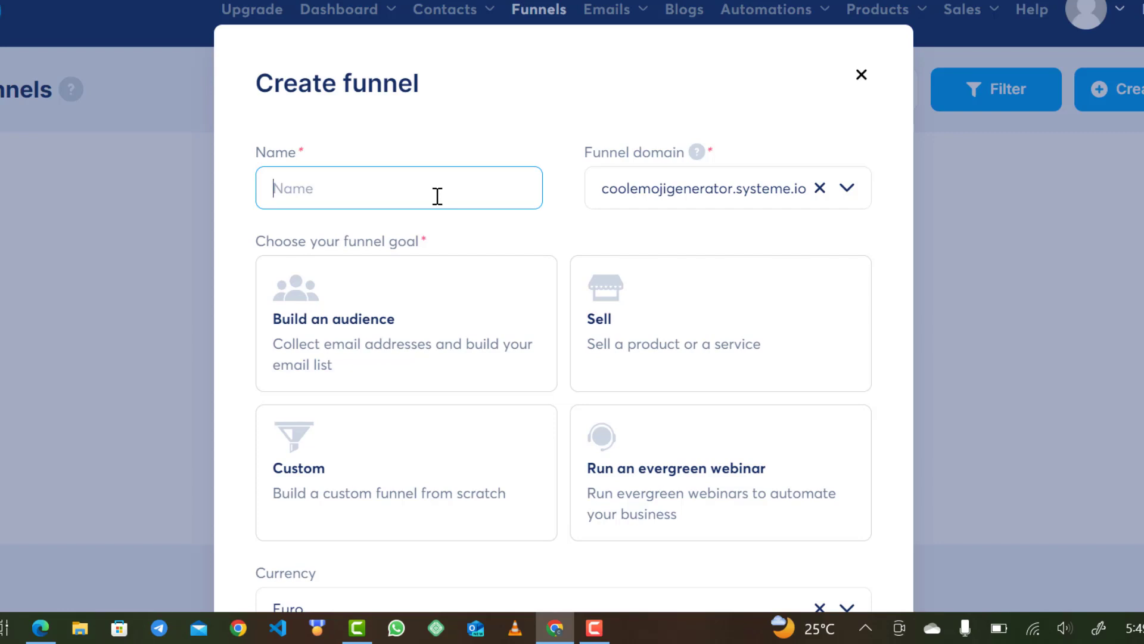
text(Demo Funnel)
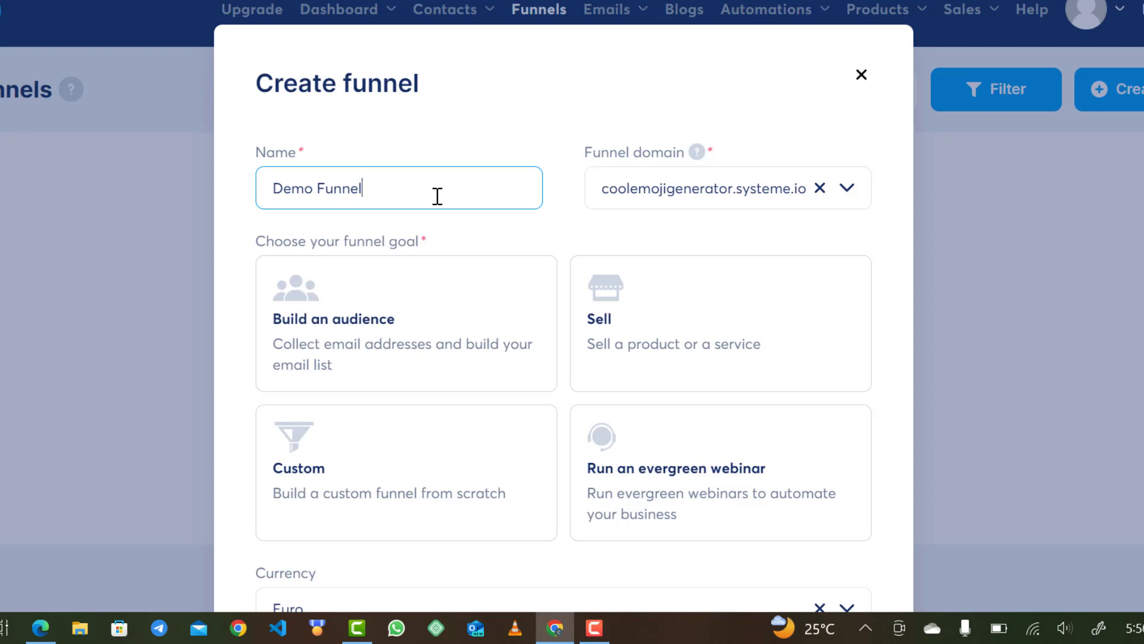
scroll(611, 242, down, 1)
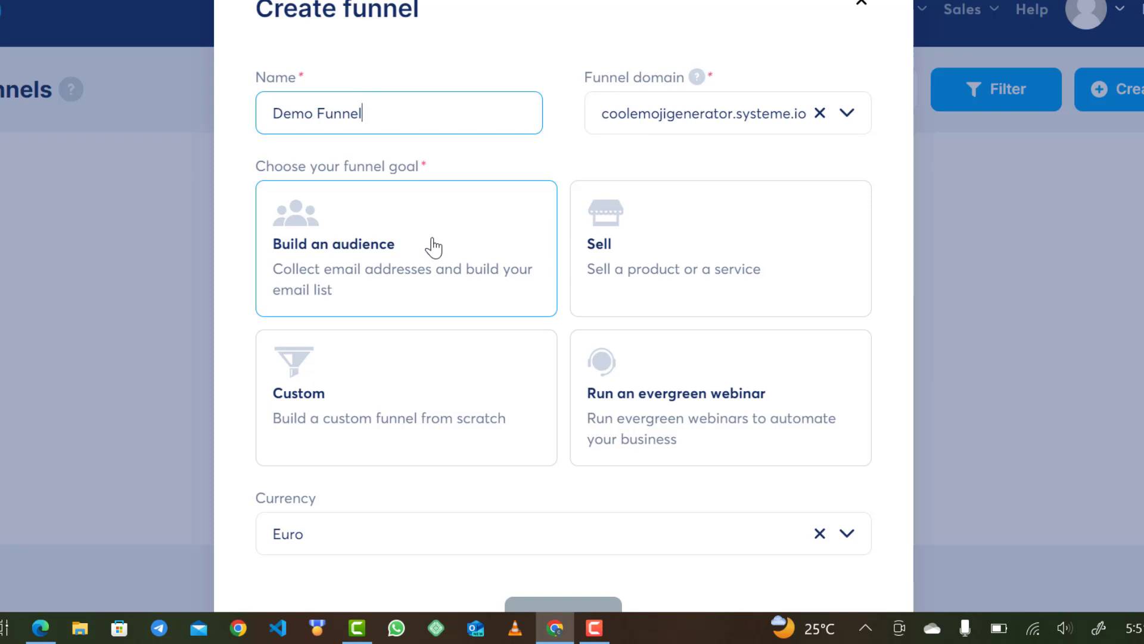
- Choose the Build an audience goal and Nigerian Naira currency, then save the funnel
click(388, 244)
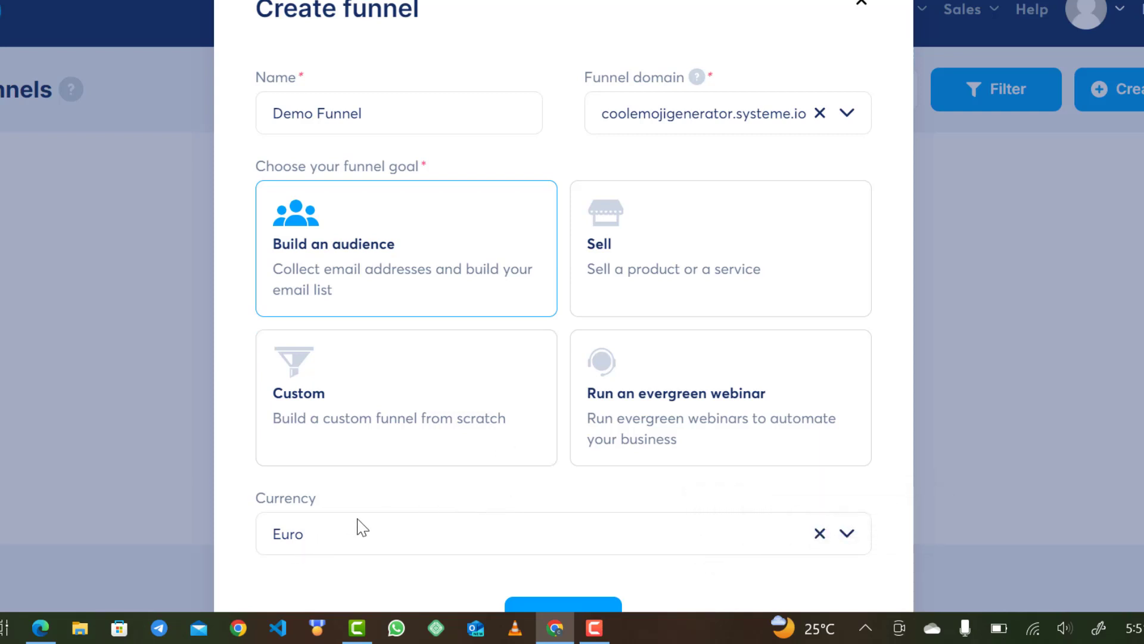
scroll(360, 526, down, 2)
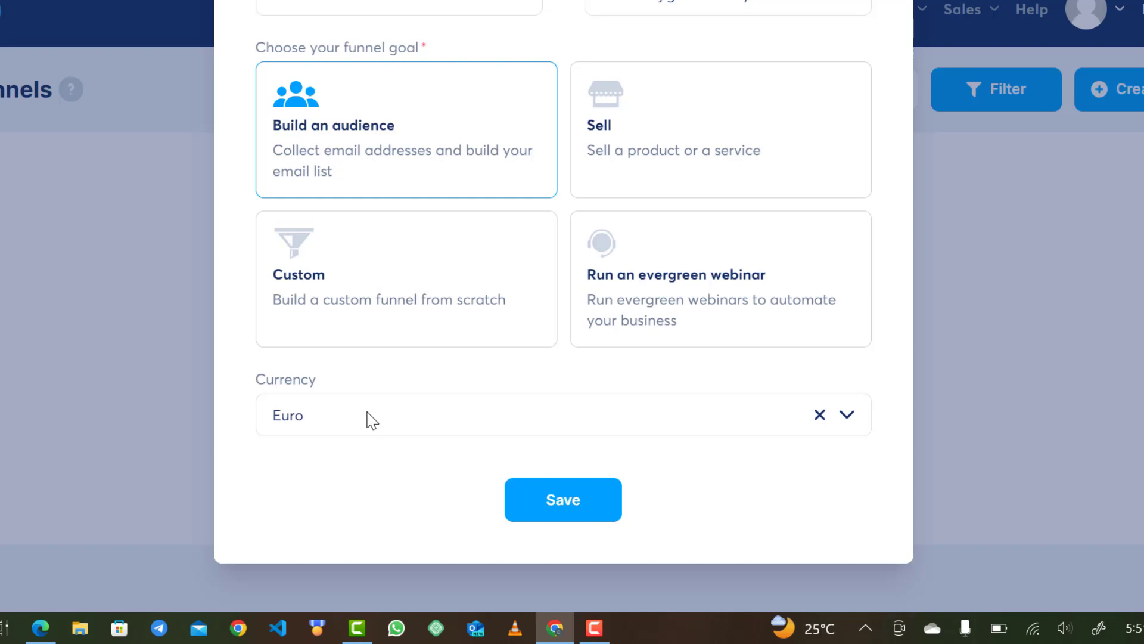
click(367, 414)
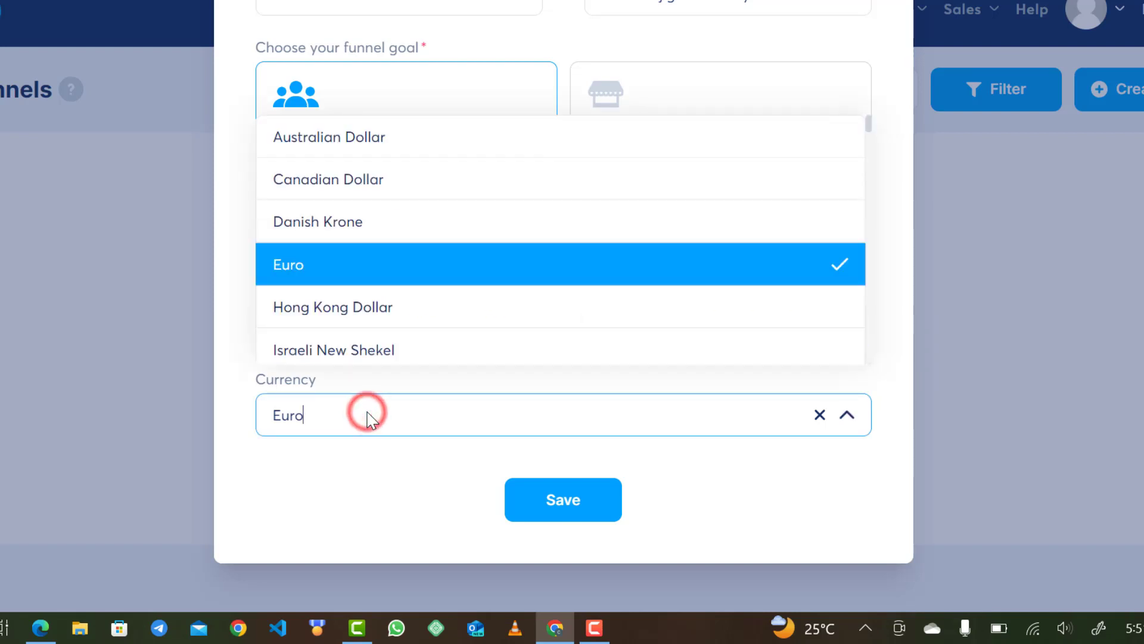
key(BackSpace)
key(BackSpace)
key(BackSpace)
key(BackSpace)
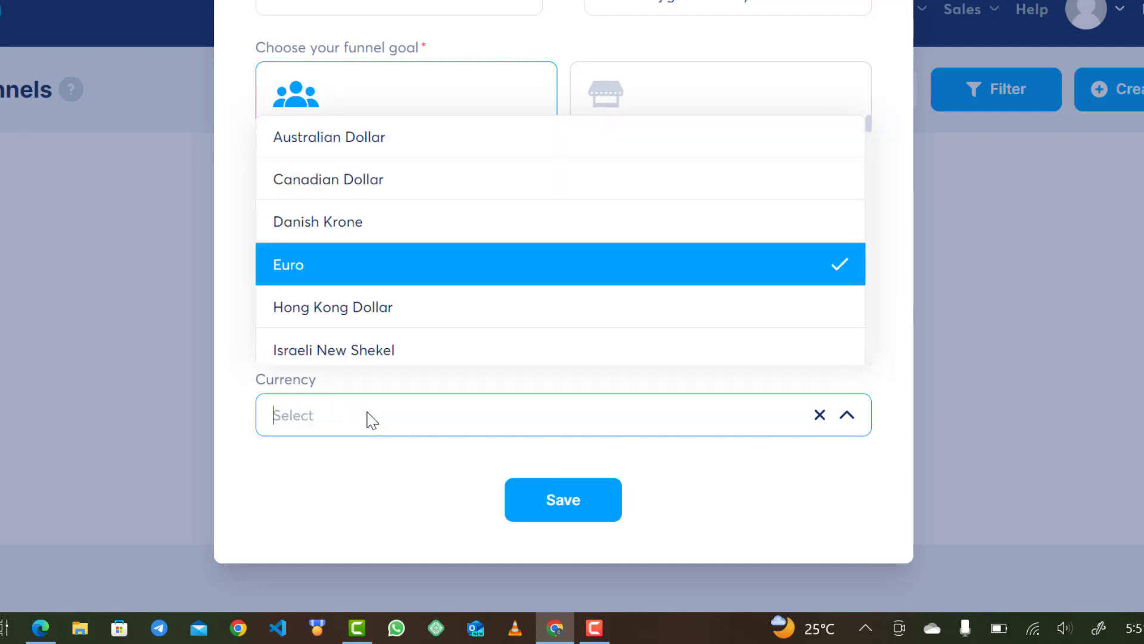
text(naira)
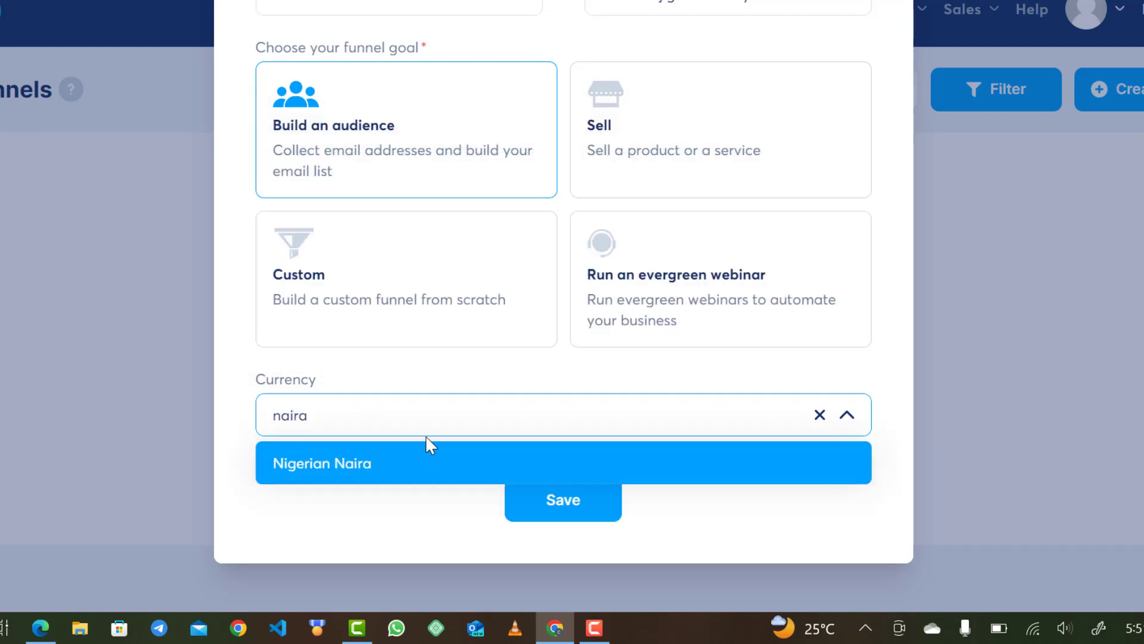
click(347, 460)
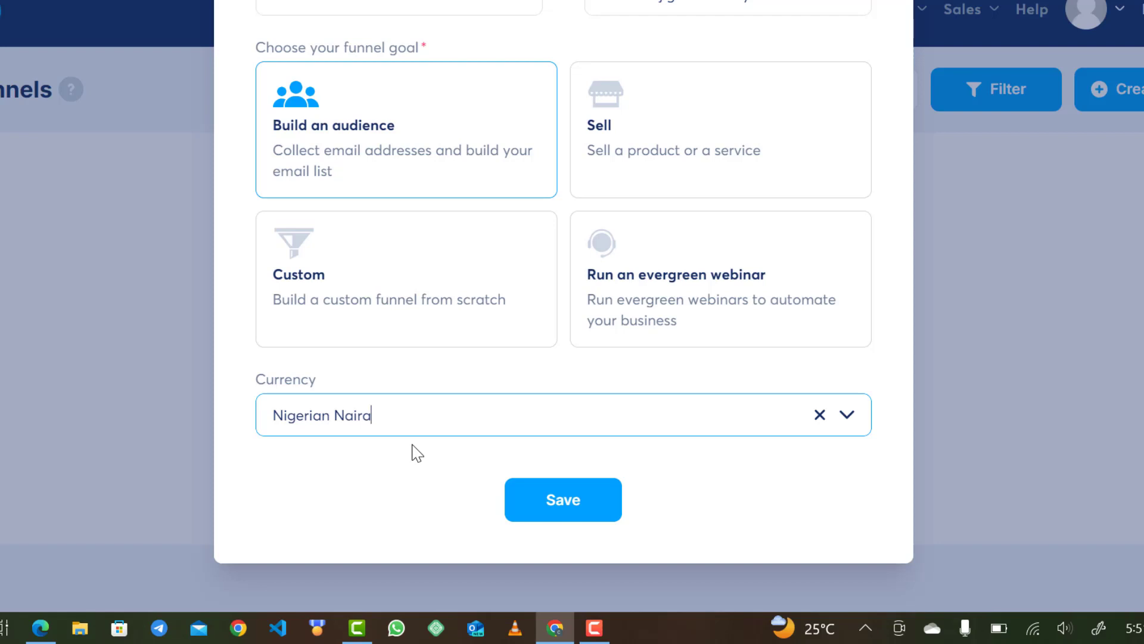
click(549, 504)
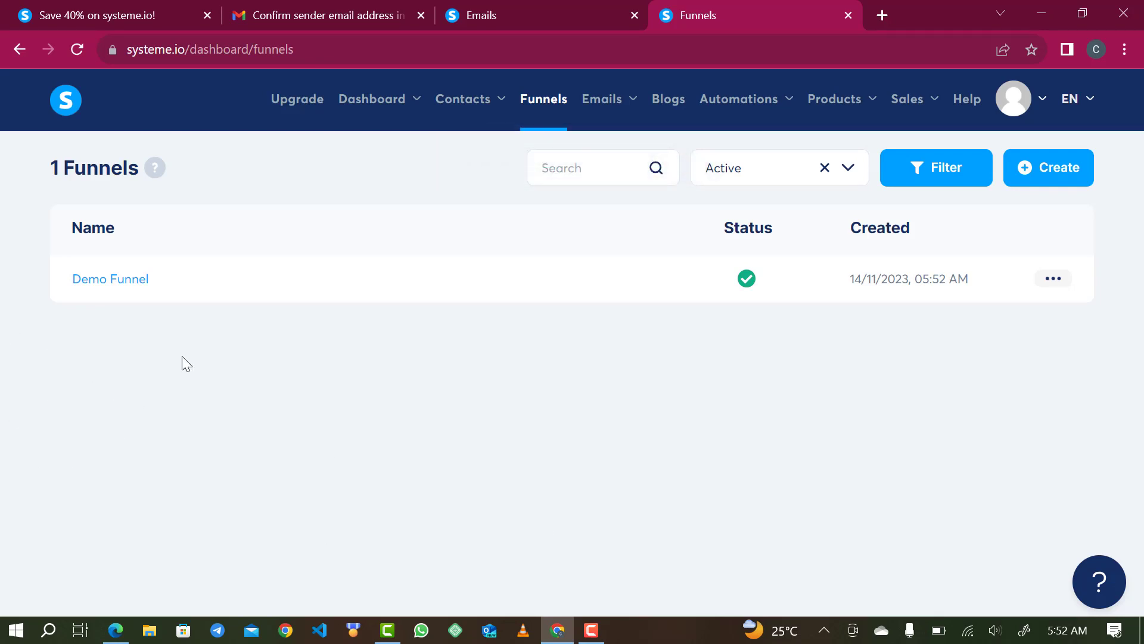
- Open Demo Funnel from the funnels list to view its Squeeze page and Thank You steps
click(114, 281)
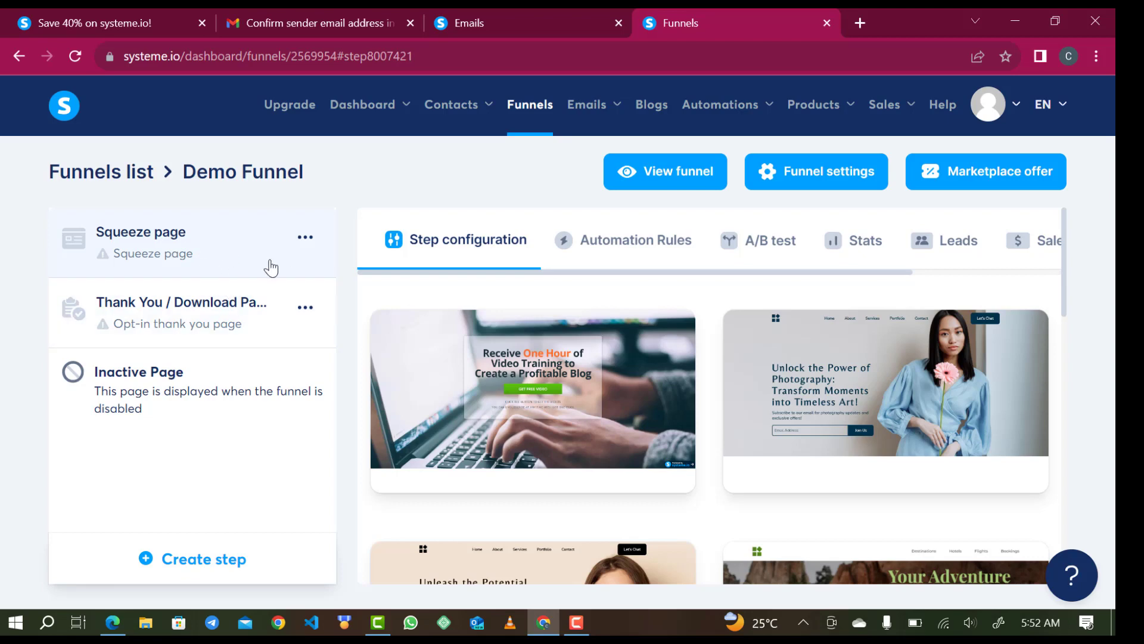
mouse_move(471, 340)
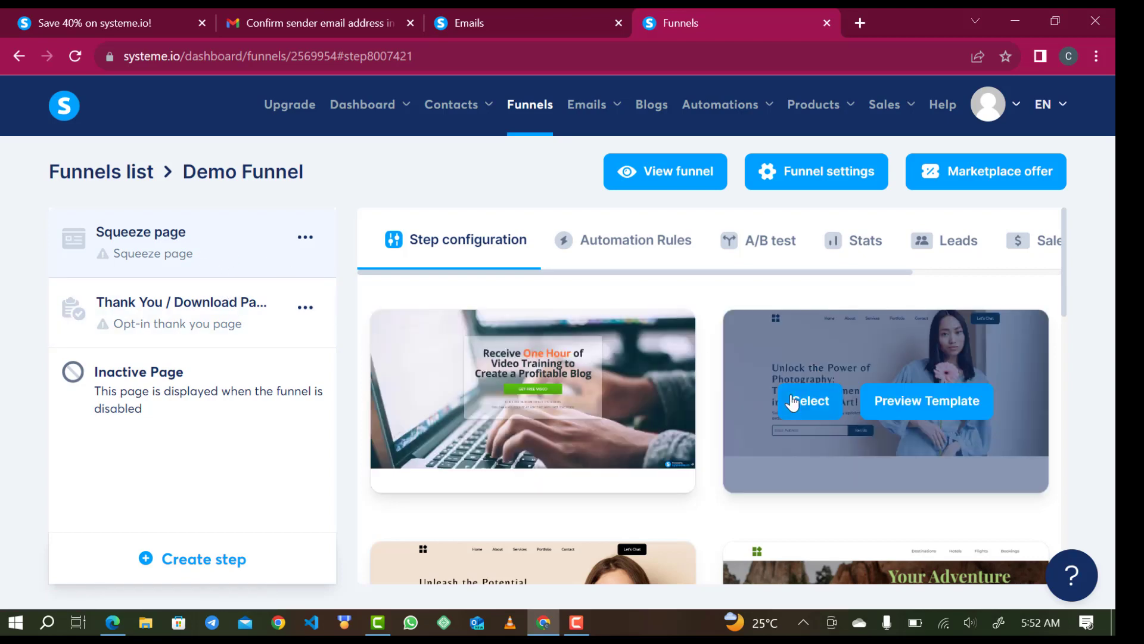
scroll(666, 482, down, 1)
scroll(666, 481, down, 1)
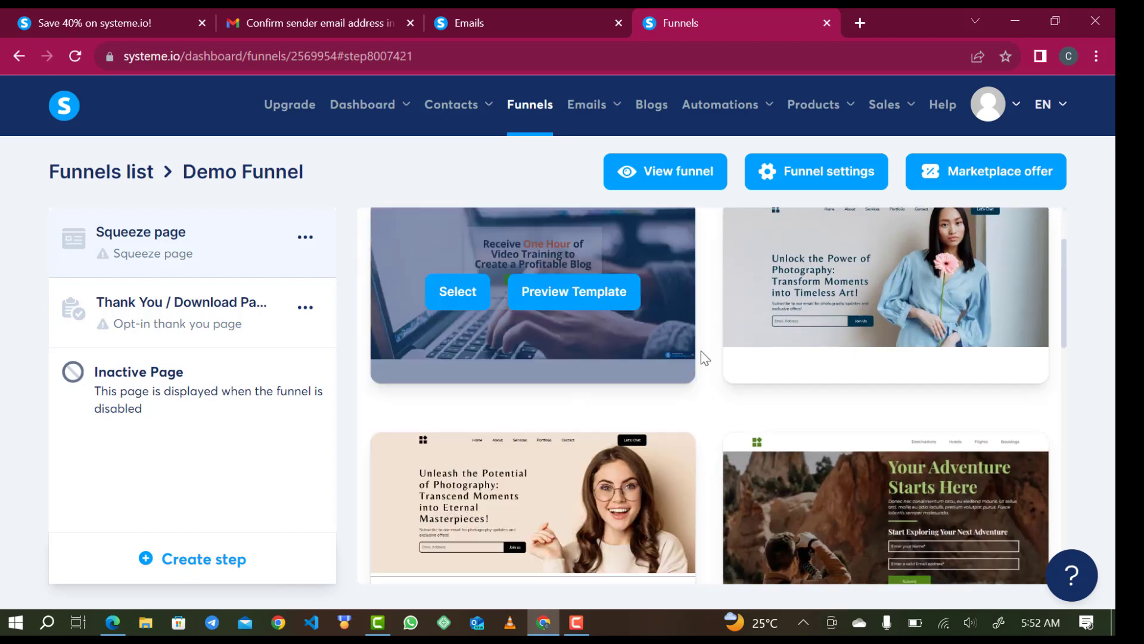
mouse_move(670, 457)
scroll(670, 457, down, 5)
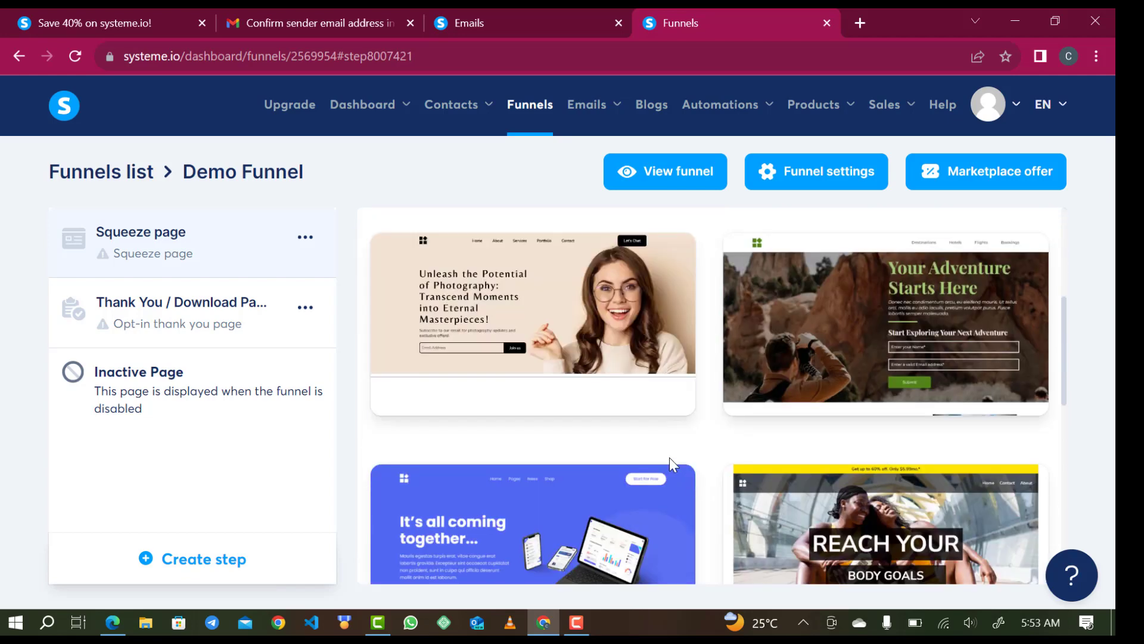
scroll(677, 439, down, 5)
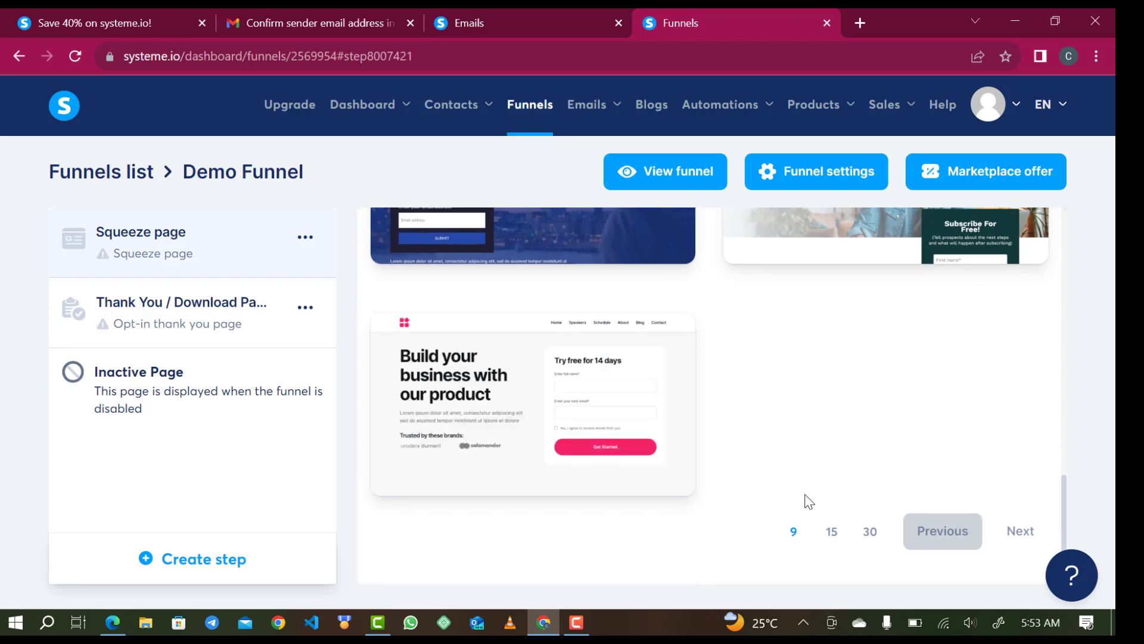
scroll(805, 499, up, 10)
scroll(806, 500, up, 5)
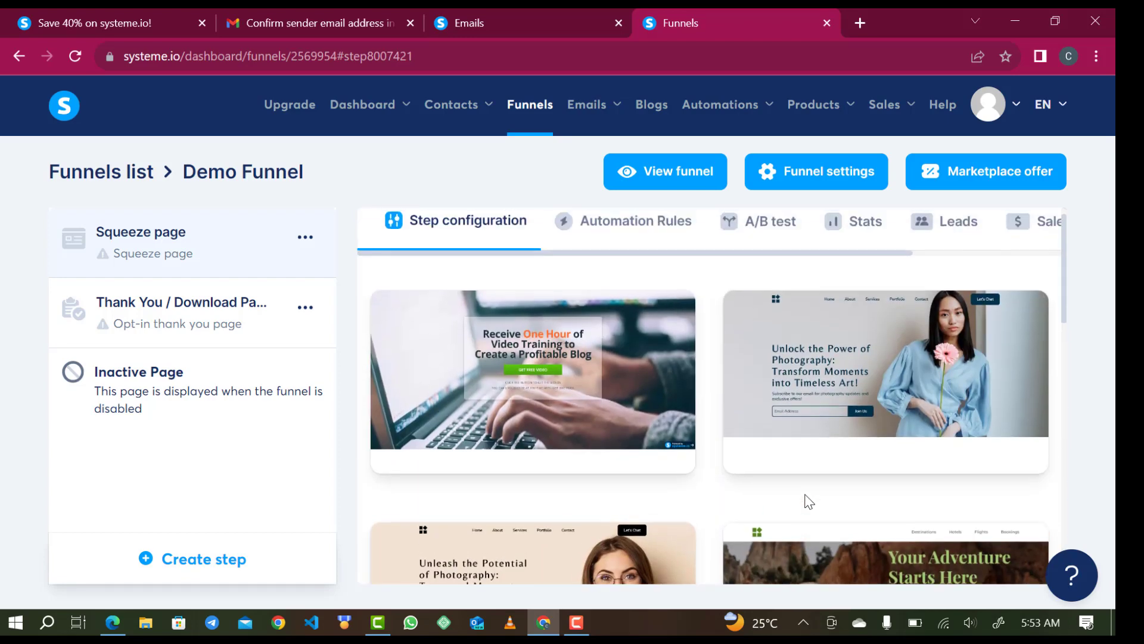
scroll(838, 453, down, 3)
mouse_move(918, 389)
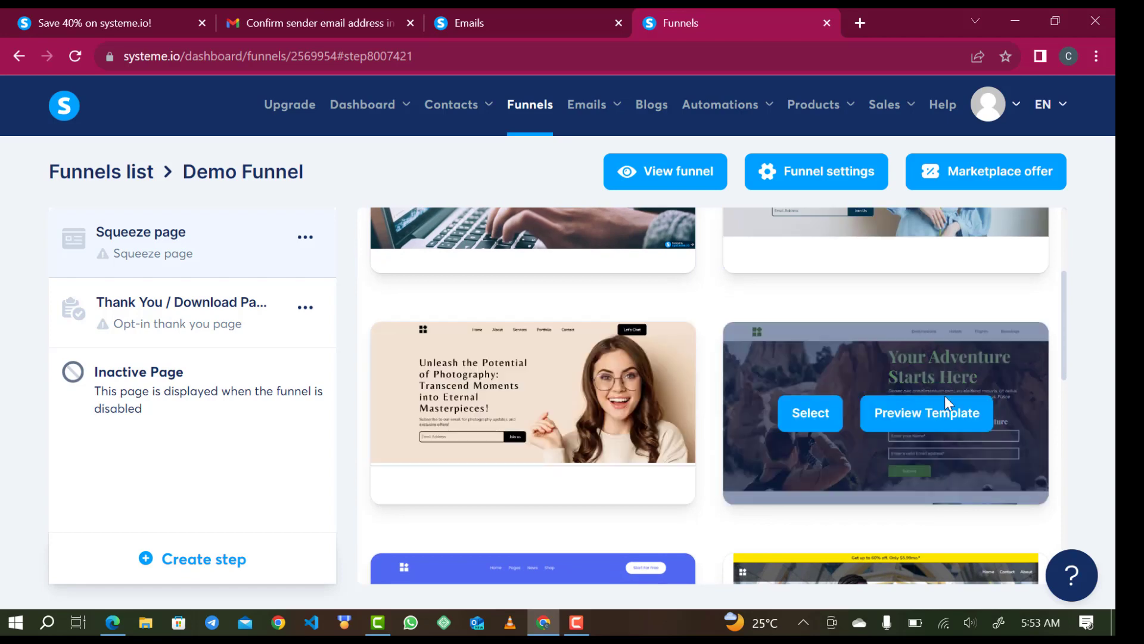
scroll(774, 499, down, 10)
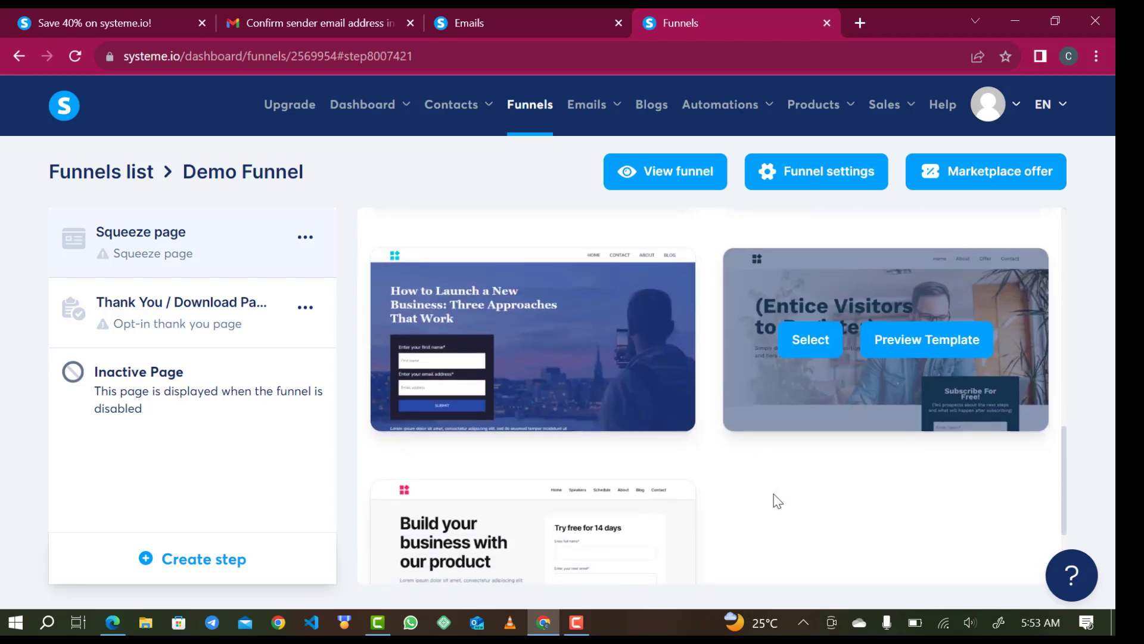
scroll(749, 447, up, 10)
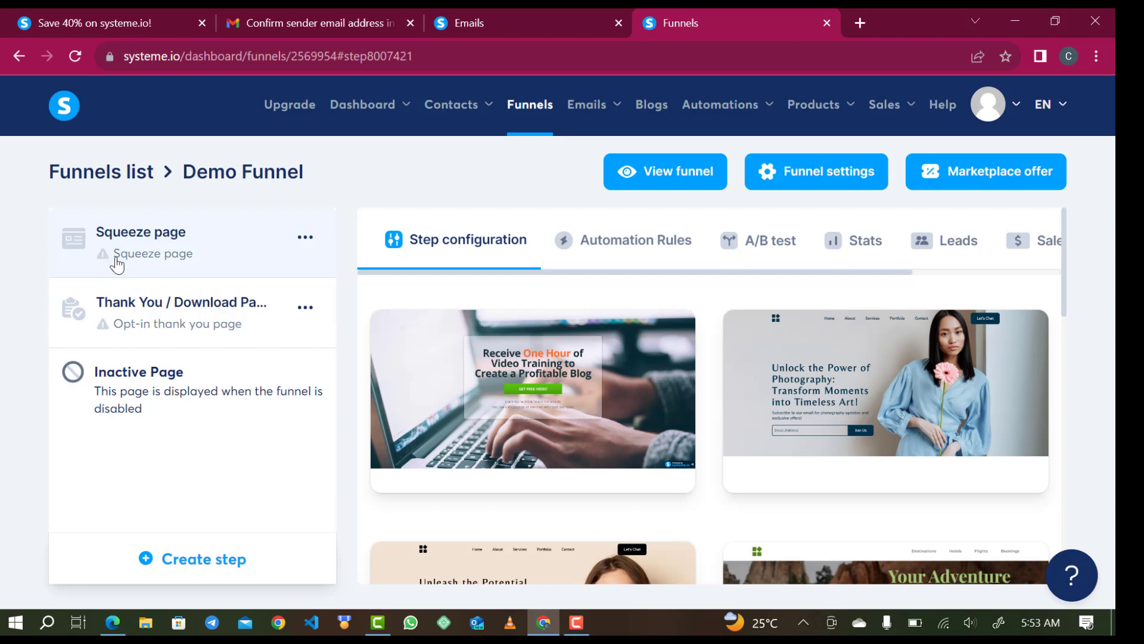
- Start a new funnel step, look at the step types, then dismiss the dialog without adding one
mouse_move(539, 346)
mouse_move(805, 421)
click(215, 568)
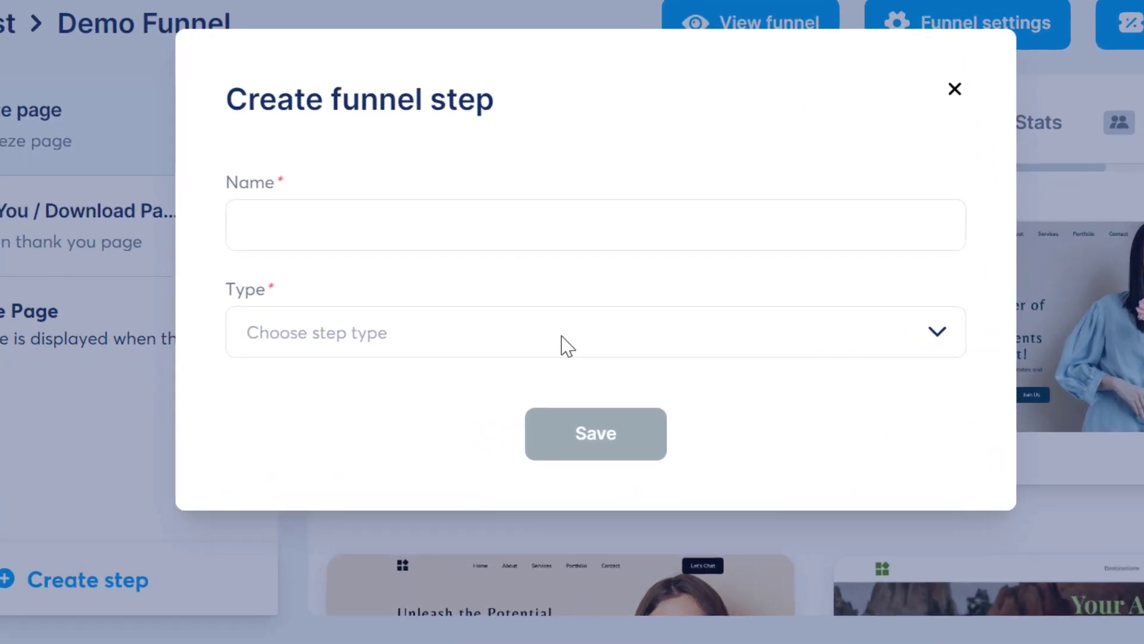
click(511, 372)
scroll(486, 108, down, 5)
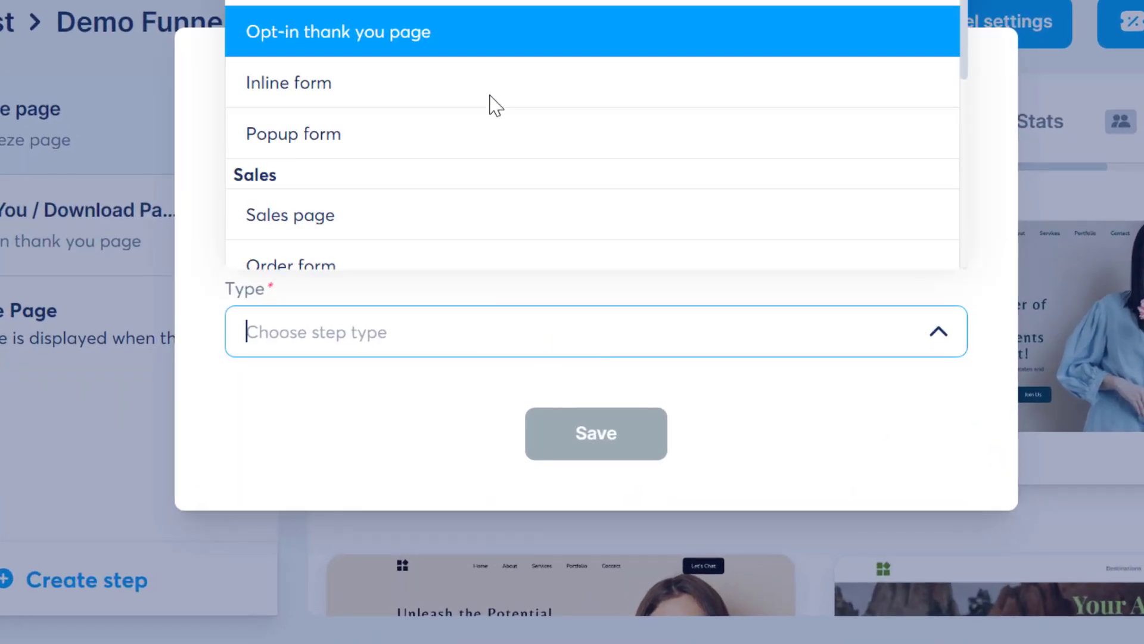
scroll(439, 140, up, 1)
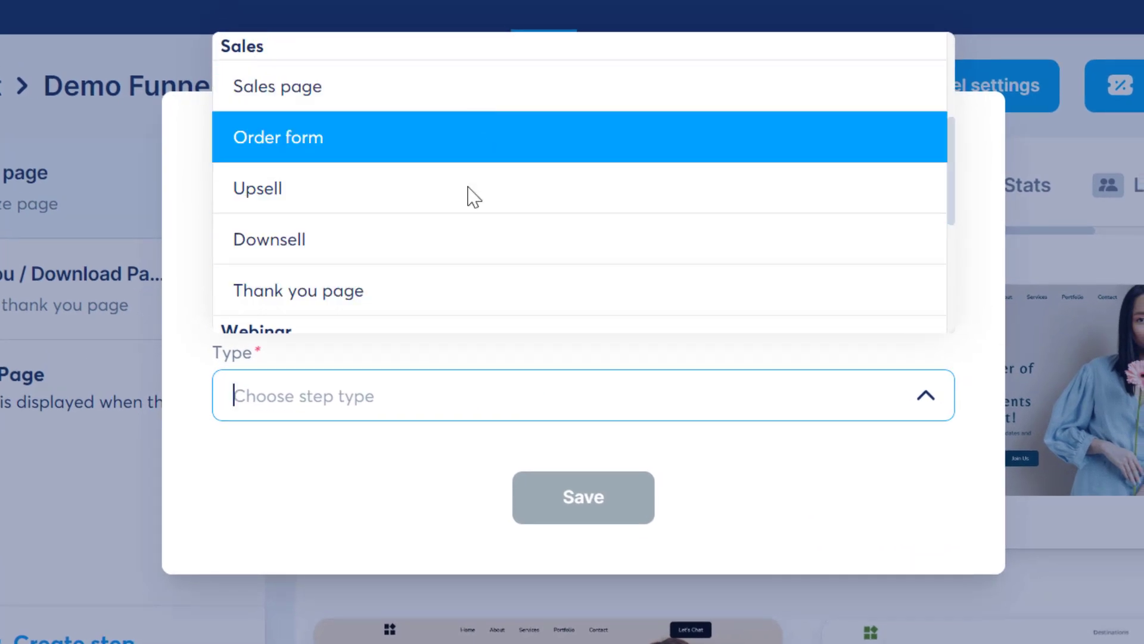
click(351, 461)
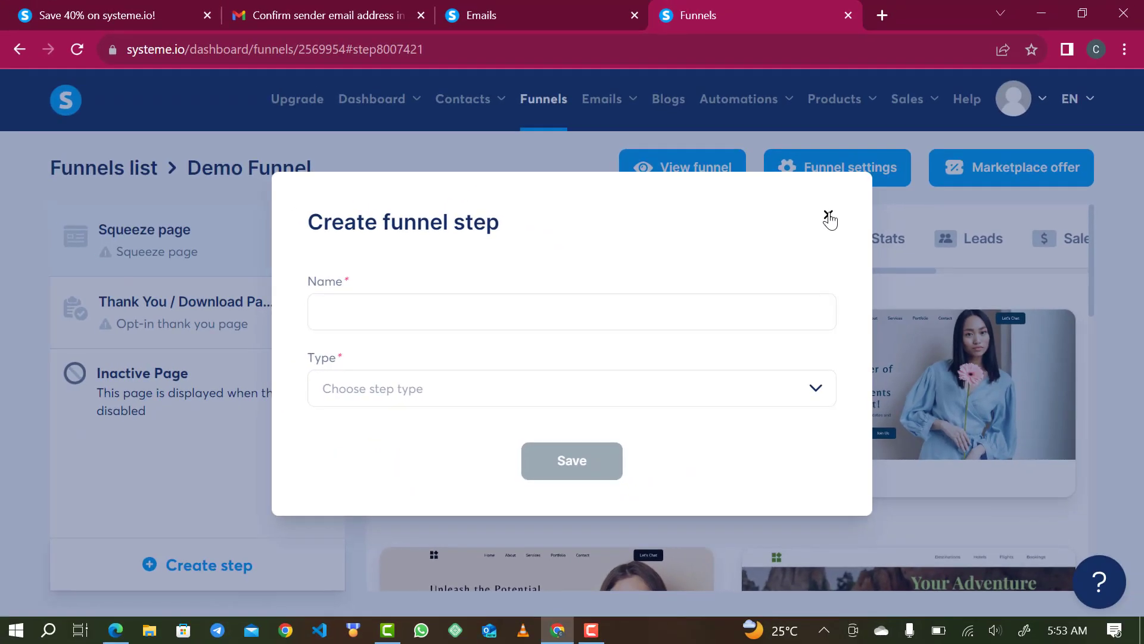
click(943, 150)
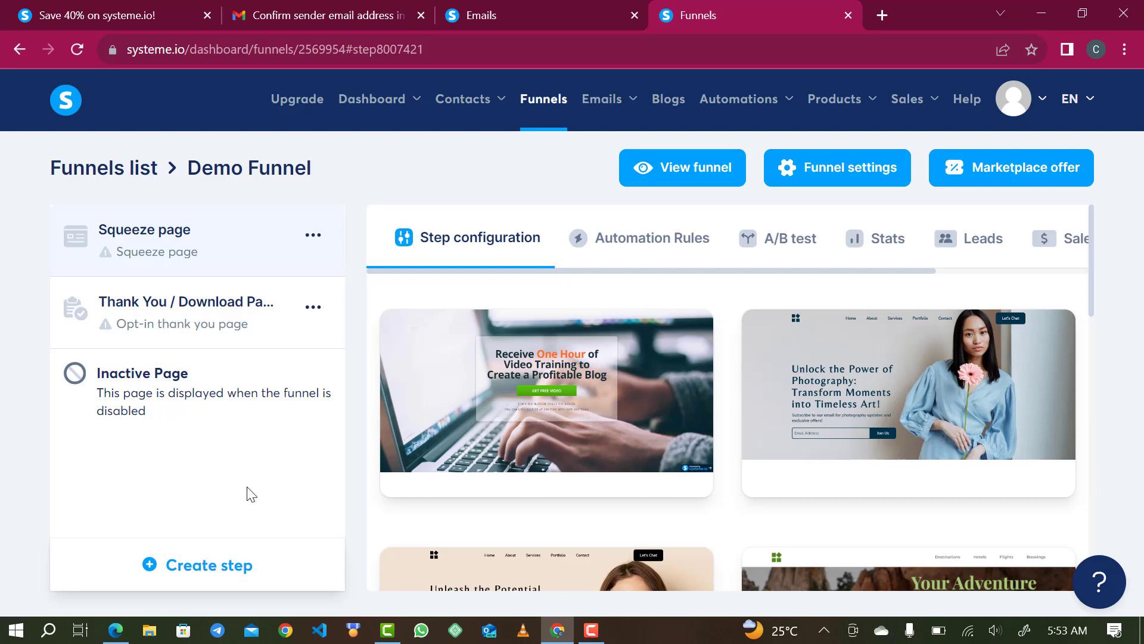
- Browse the squeeze page templates and preview 'Your Adventure Starts Here'
mouse_move(609, 349)
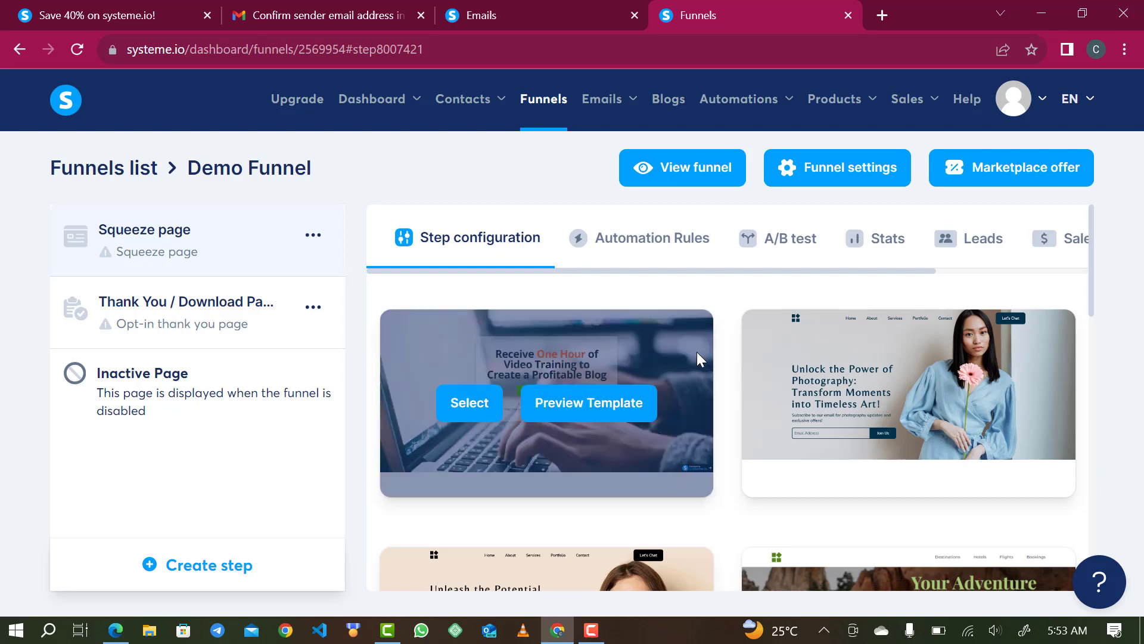
mouse_move(903, 474)
scroll(1102, 393, down, 2)
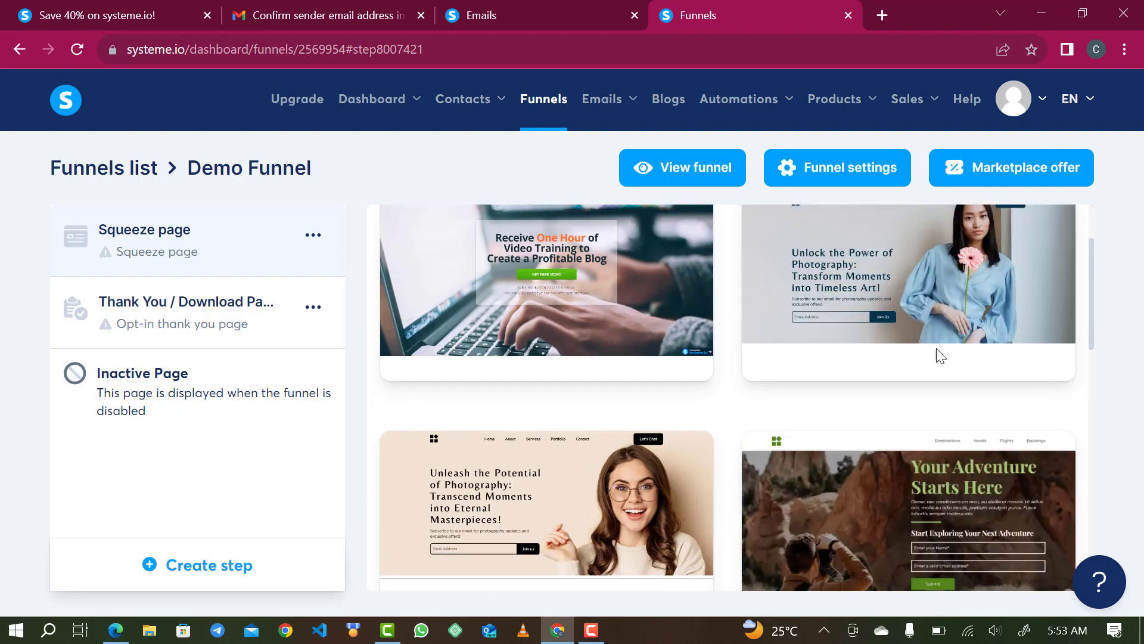
scroll(655, 471, down, 1)
scroll(583, 496, down, 3)
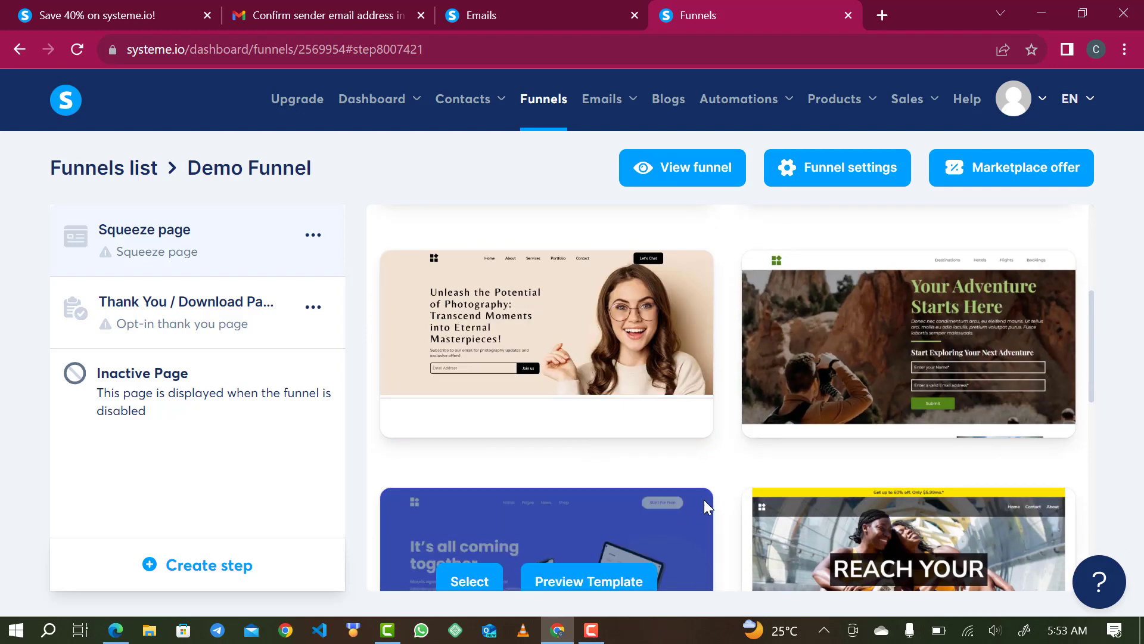
scroll(667, 561, down, 3)
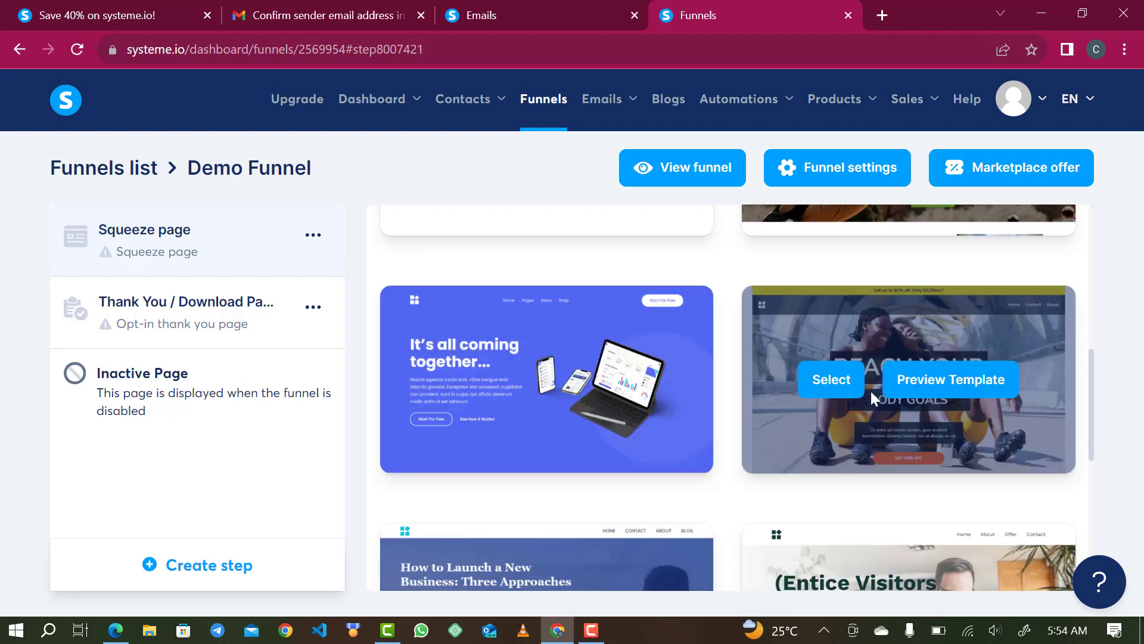
scroll(894, 382, up, 3)
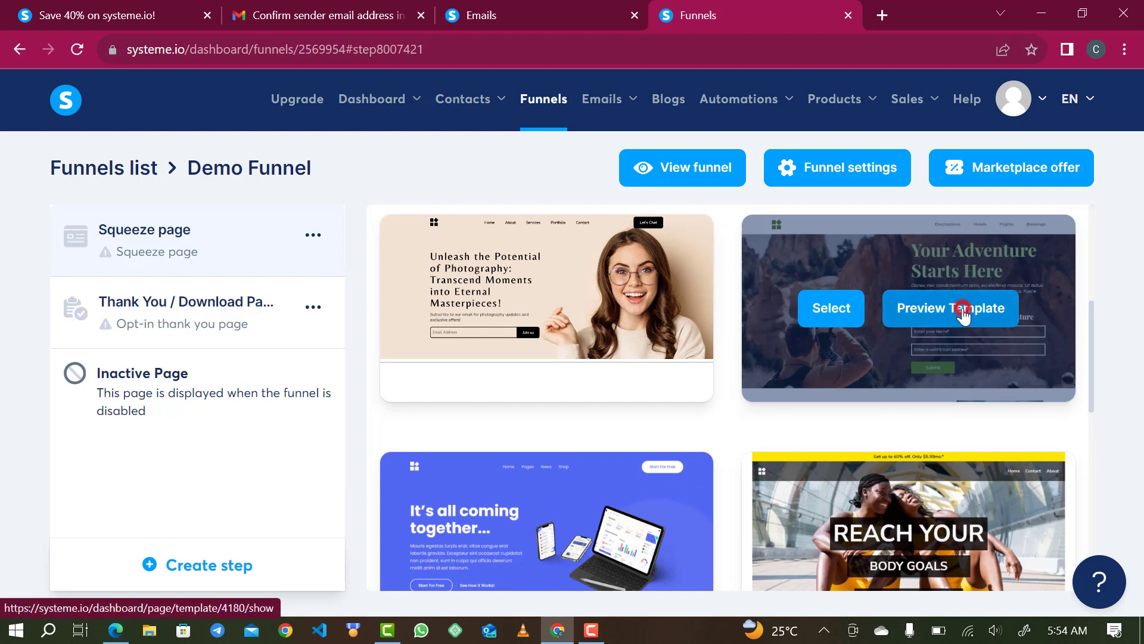
click(964, 316)
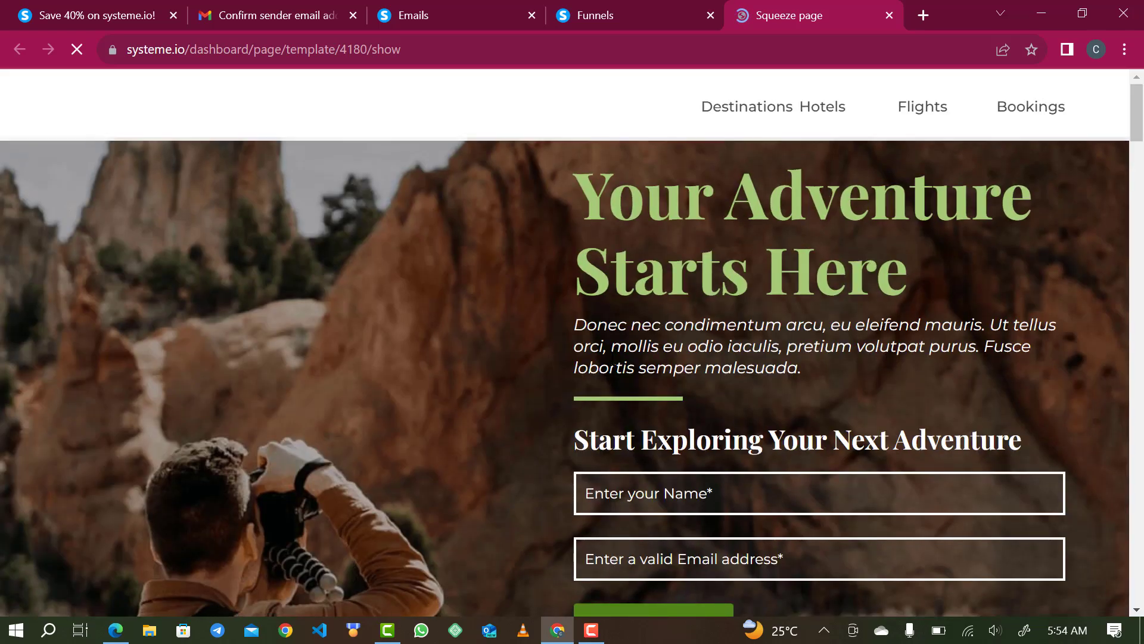
- Scroll through the 'Your Adventure Starts Here' preview, then return to the Demo Funnel tab
scroll(691, 328, down, 3)
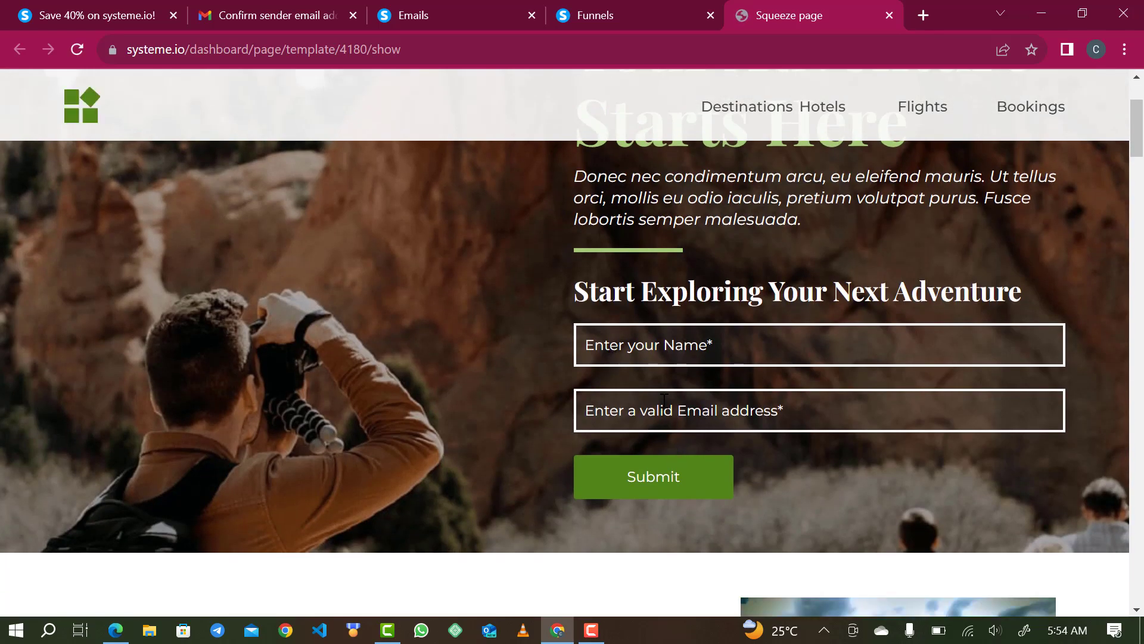
scroll(766, 390, down, 10)
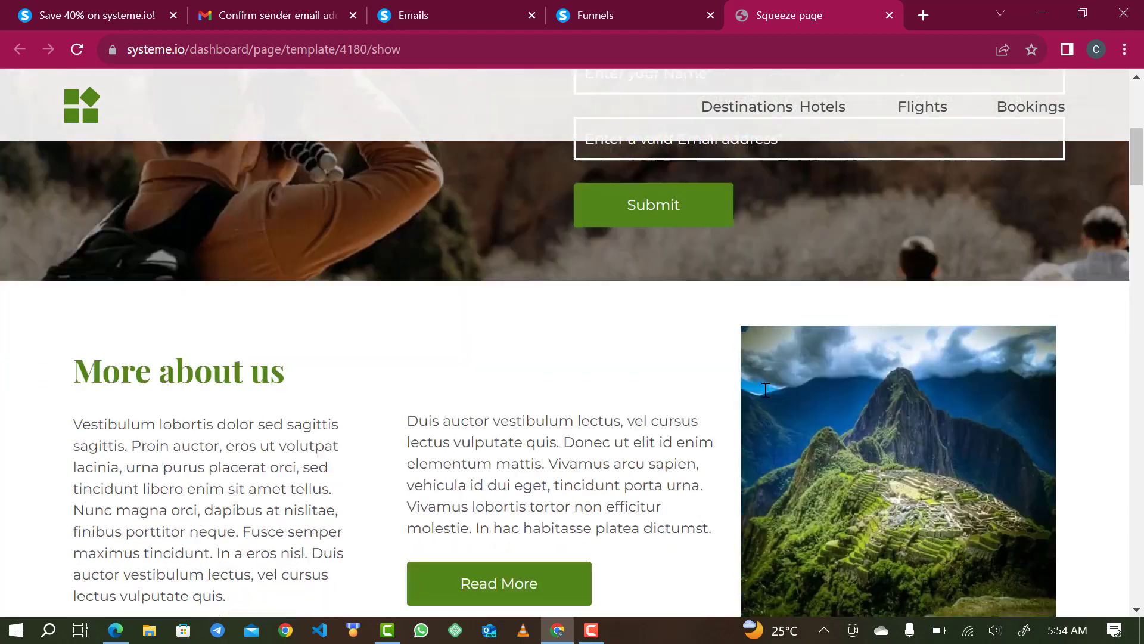
scroll(766, 390, down, 10)
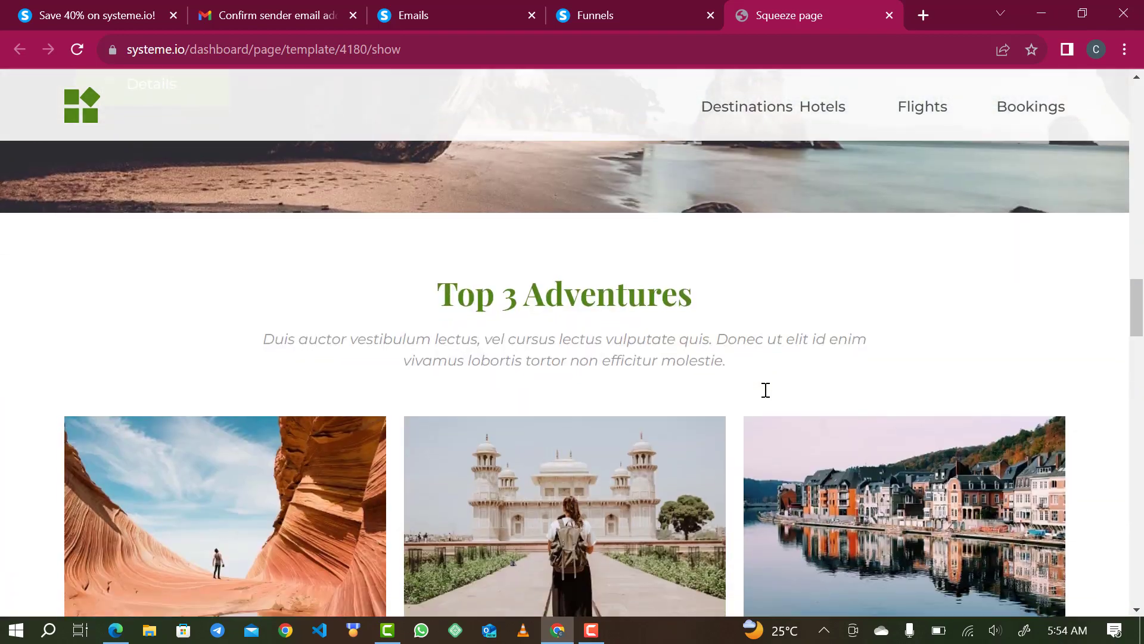
scroll(766, 391, up, 12)
scroll(766, 390, up, 5)
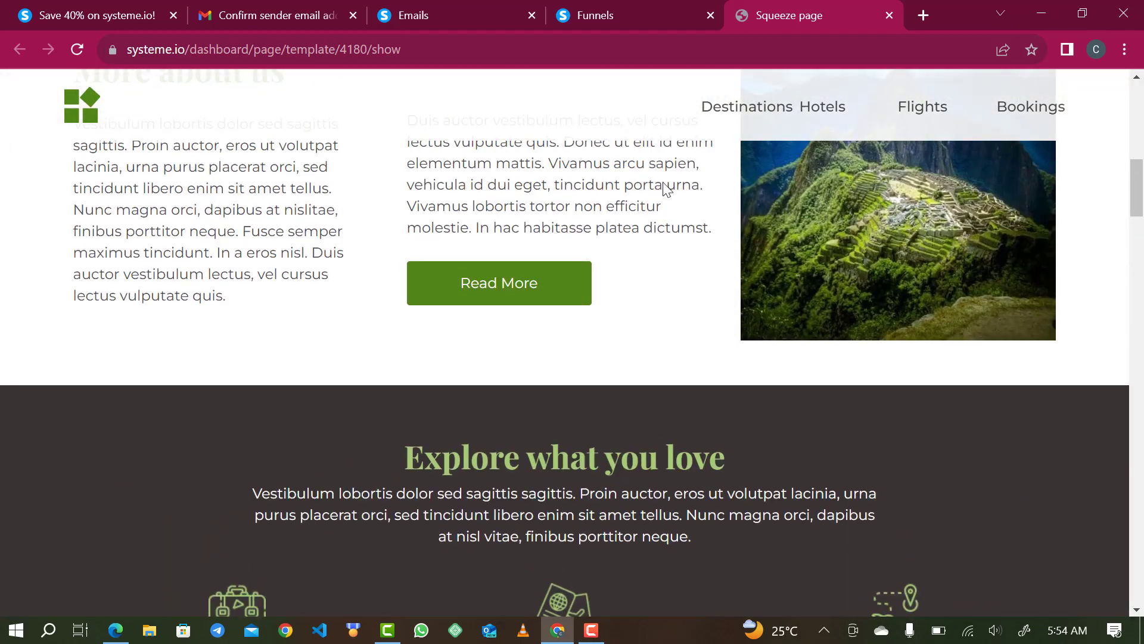
click(620, 11)
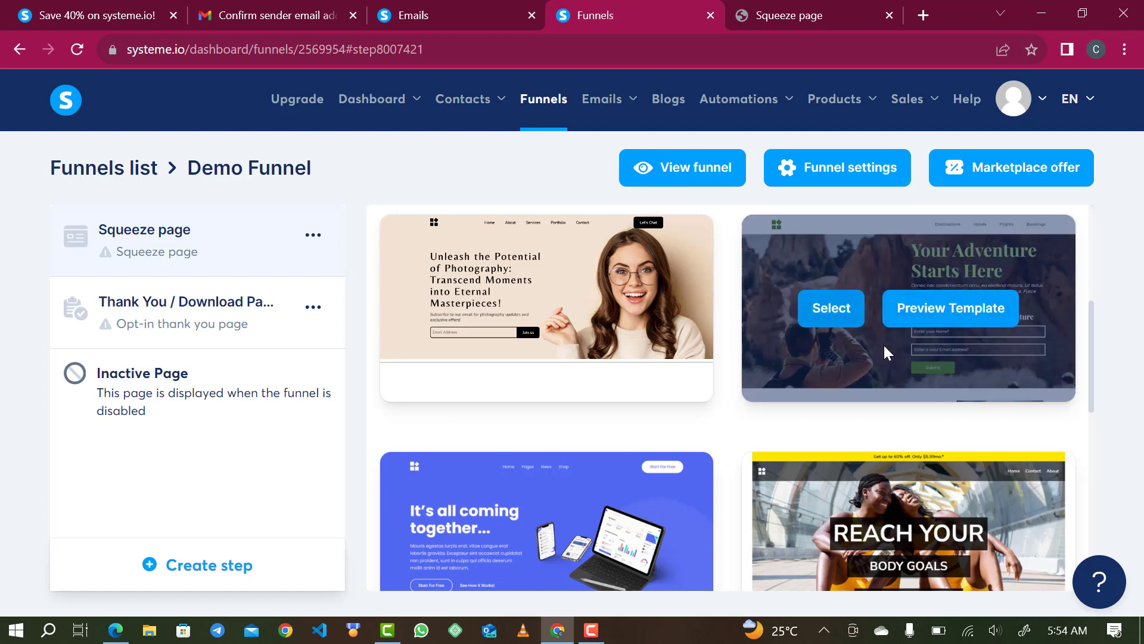
- Apply the adventure template to the Squeeze page and replace the random URL slug with 'Opt in'
click(832, 310)
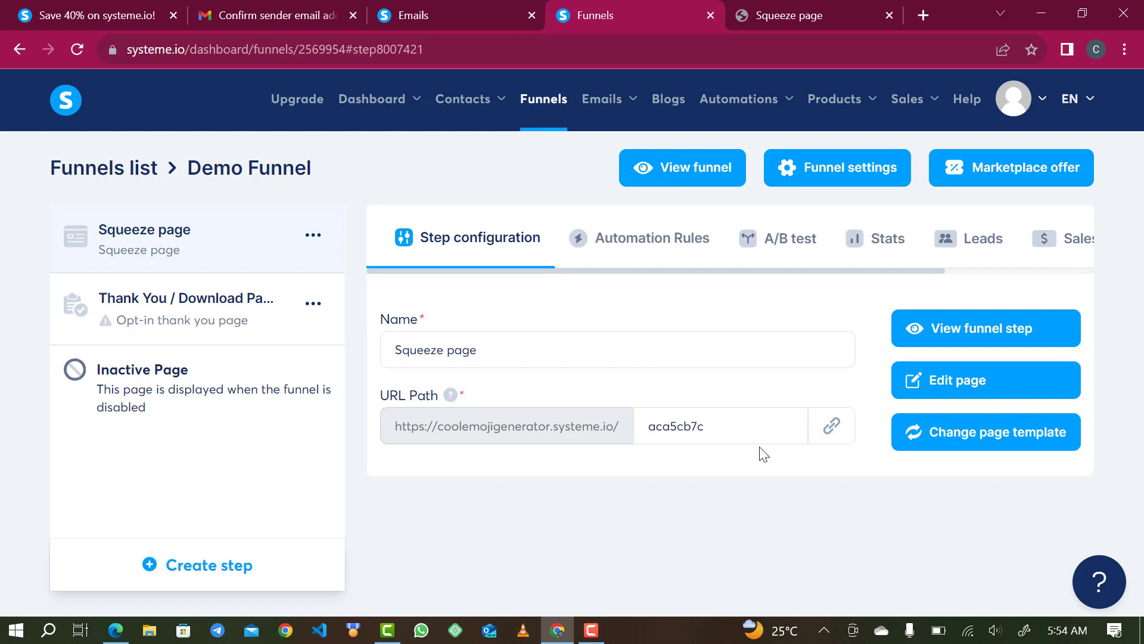
click(740, 438)
key(BackSpace)
key(BackSpace)
key(BackSpace)
key(BackSpace)
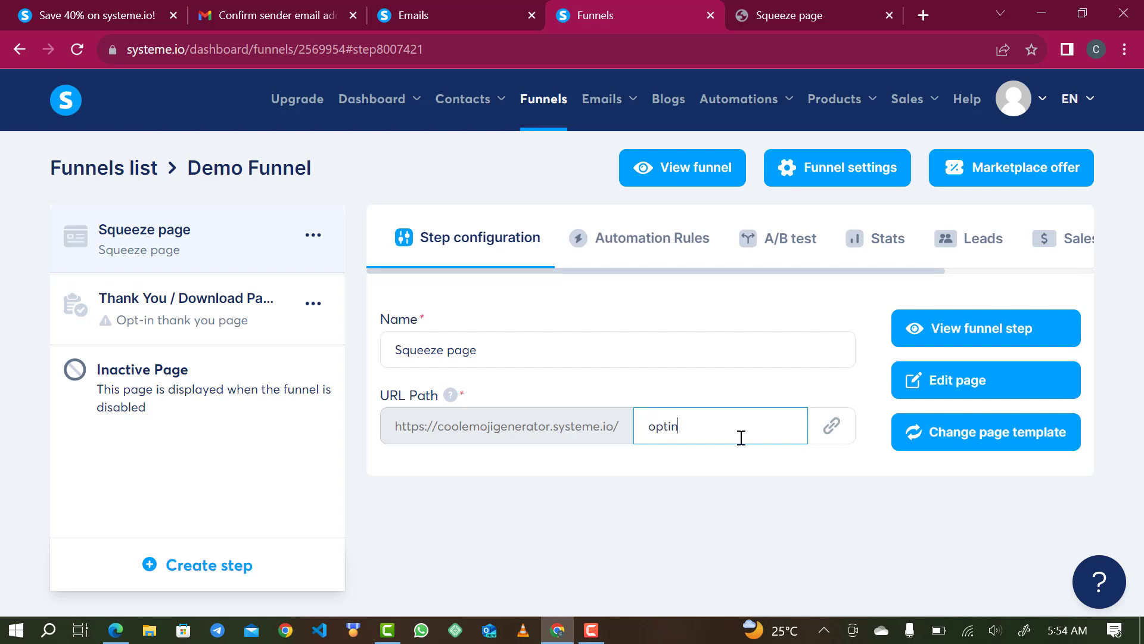
click(655, 430)
click(644, 431)
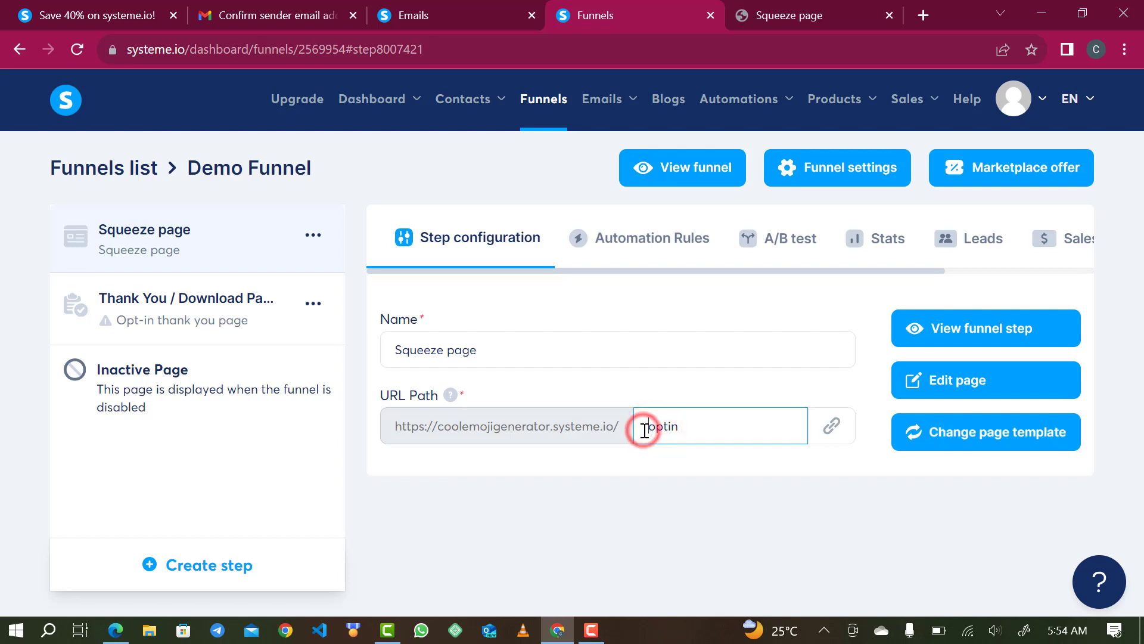
key(BackSpace)
text(Opt)
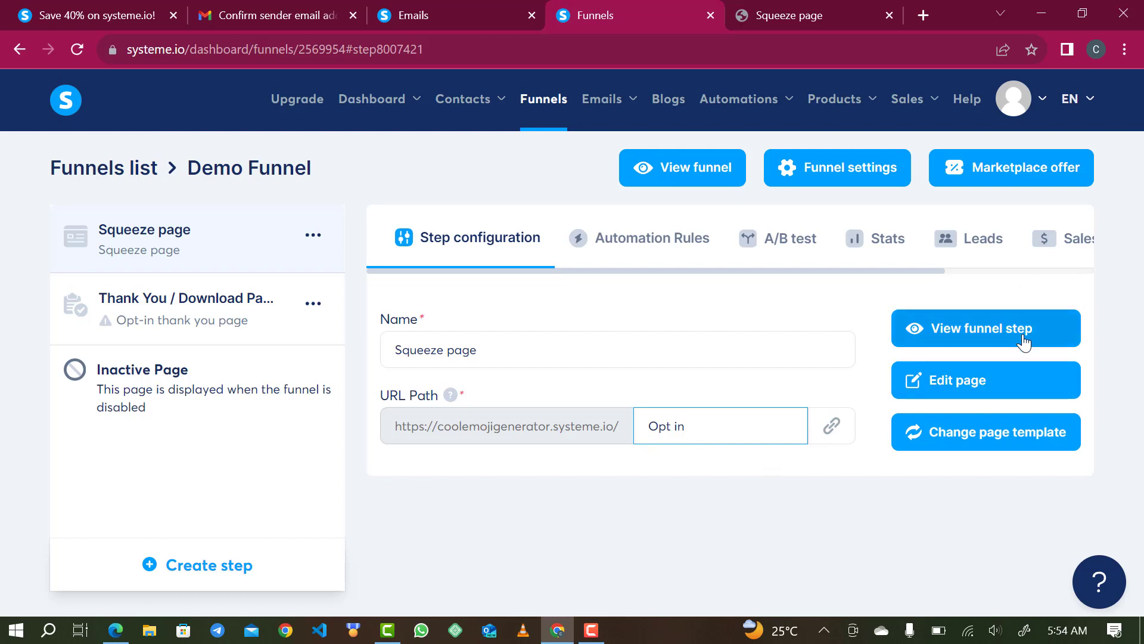
click(856, 505)
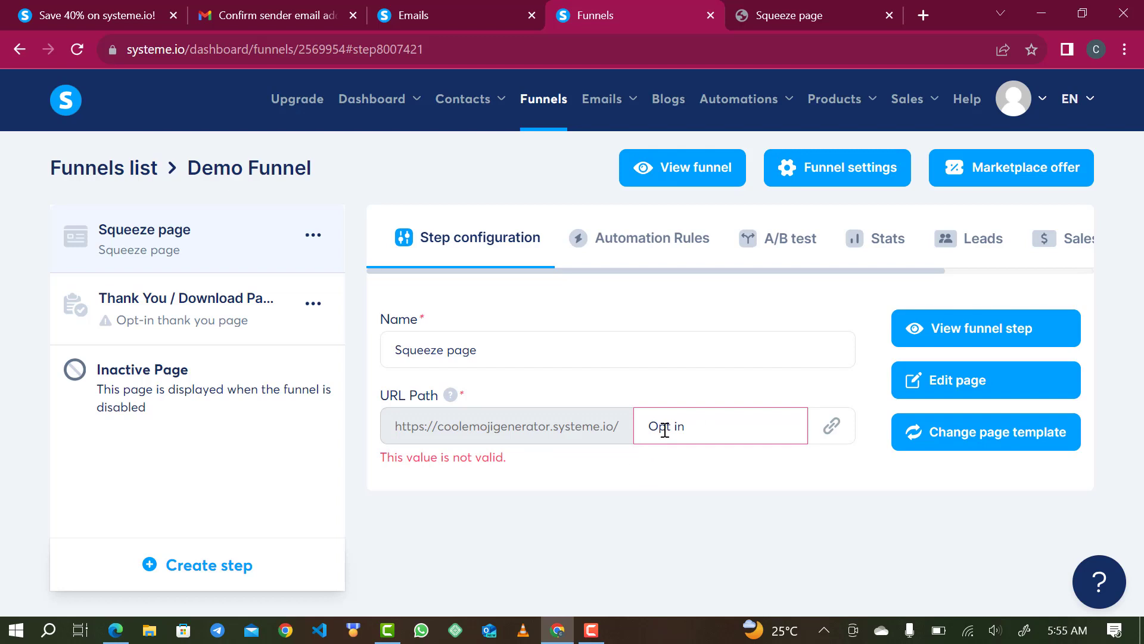
- Correct the URL path to lowercase 'optin', save it, and open the page in the editor
drag(659, 429, 649, 428)
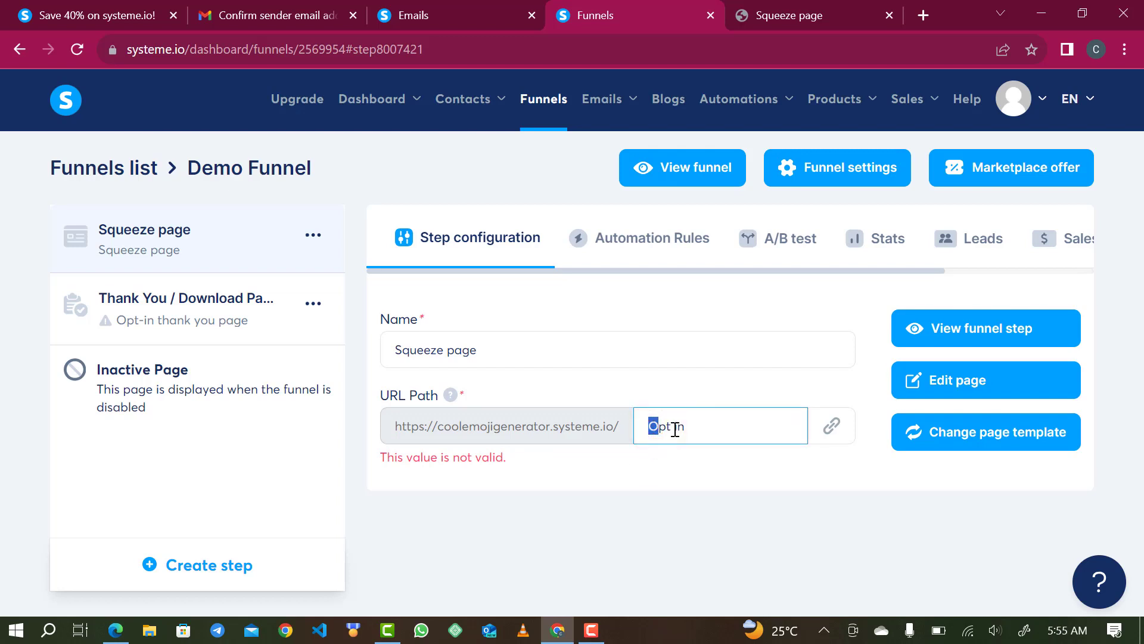
key(BackSpace)
text(o)
click(689, 502)
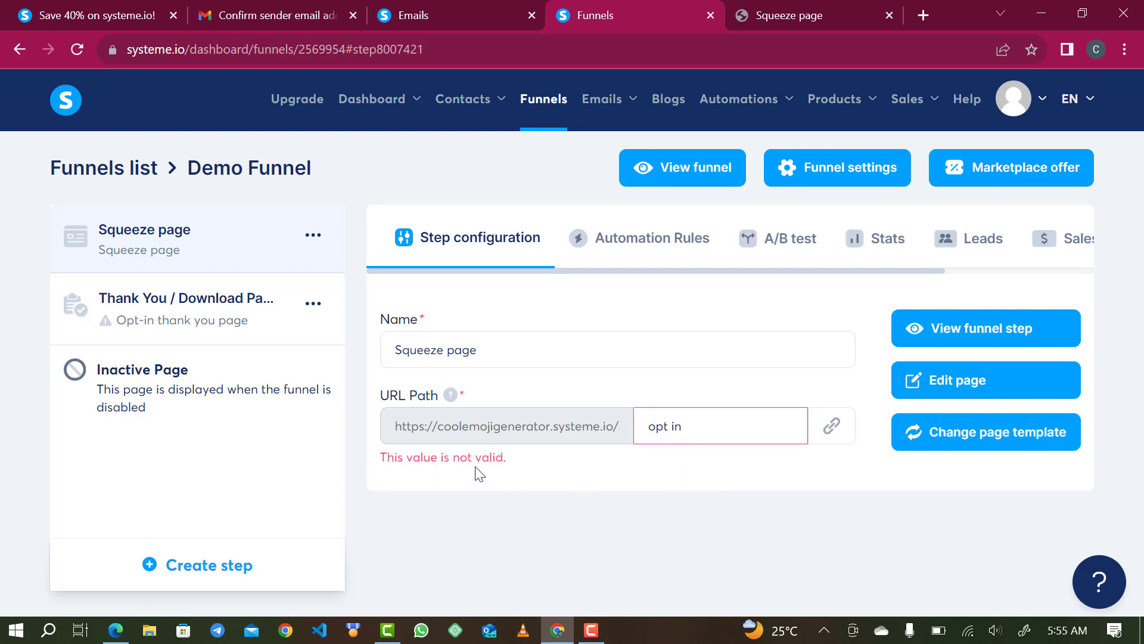
click(671, 435)
key(BackSpace)
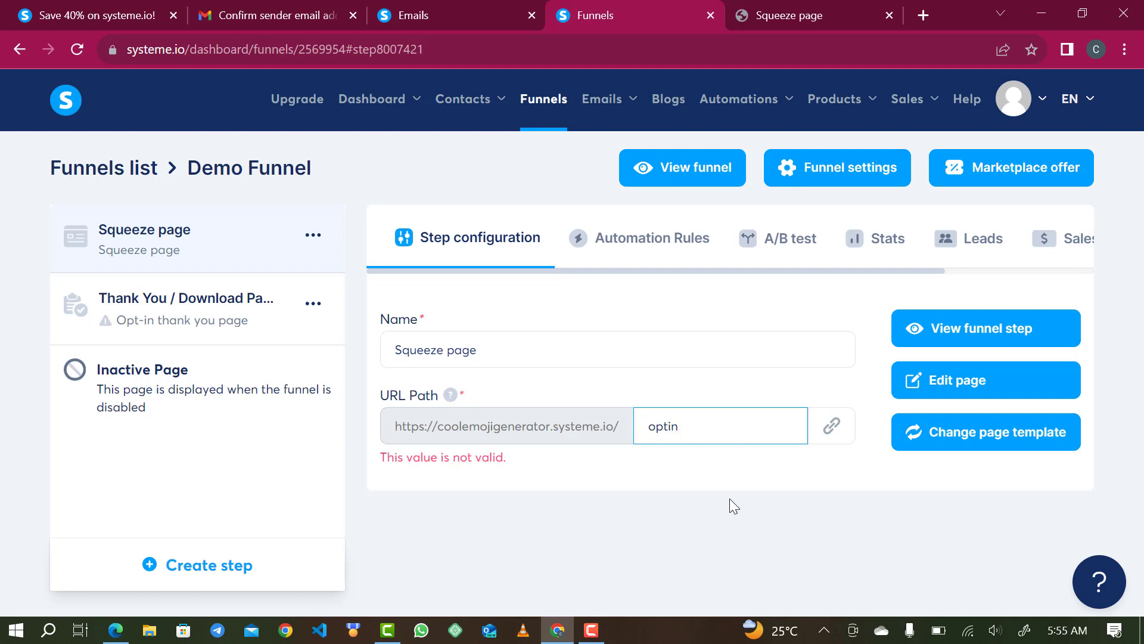
click(731, 479)
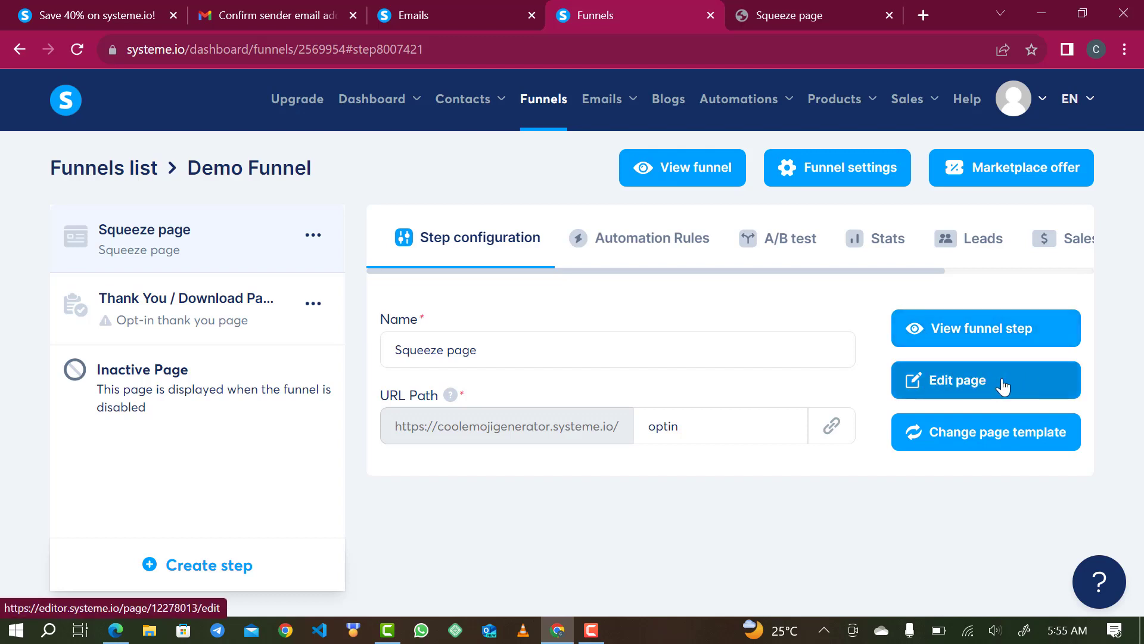
click(1002, 384)
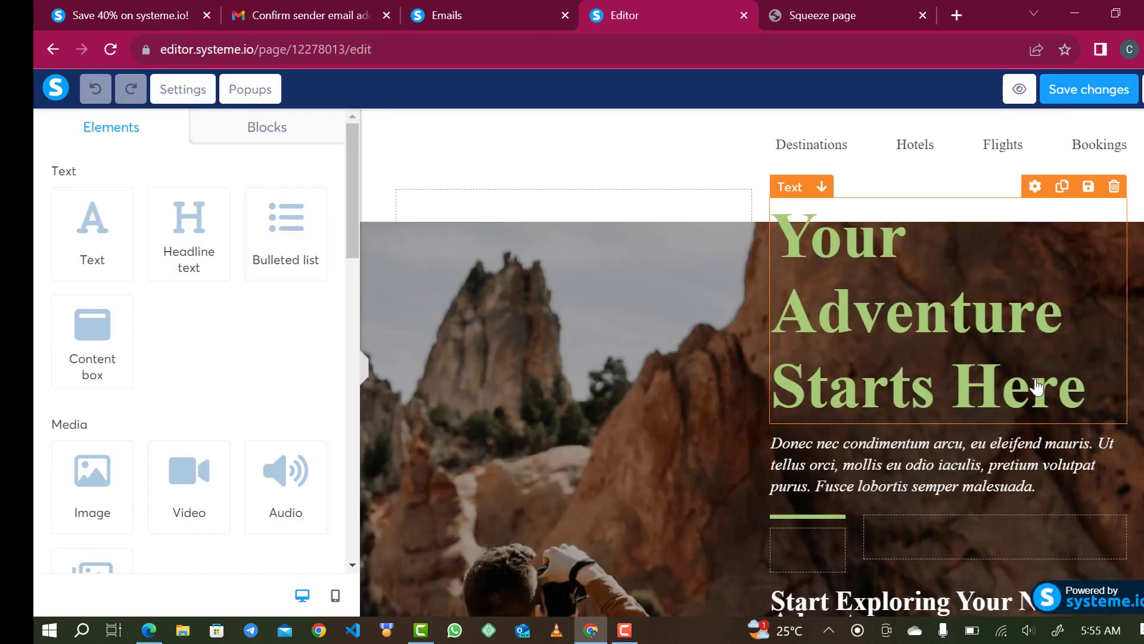
- Scroll the squeeze page canvas to inspect the adventure template, ending back at the hero section
scroll(1037, 386, down, 10)
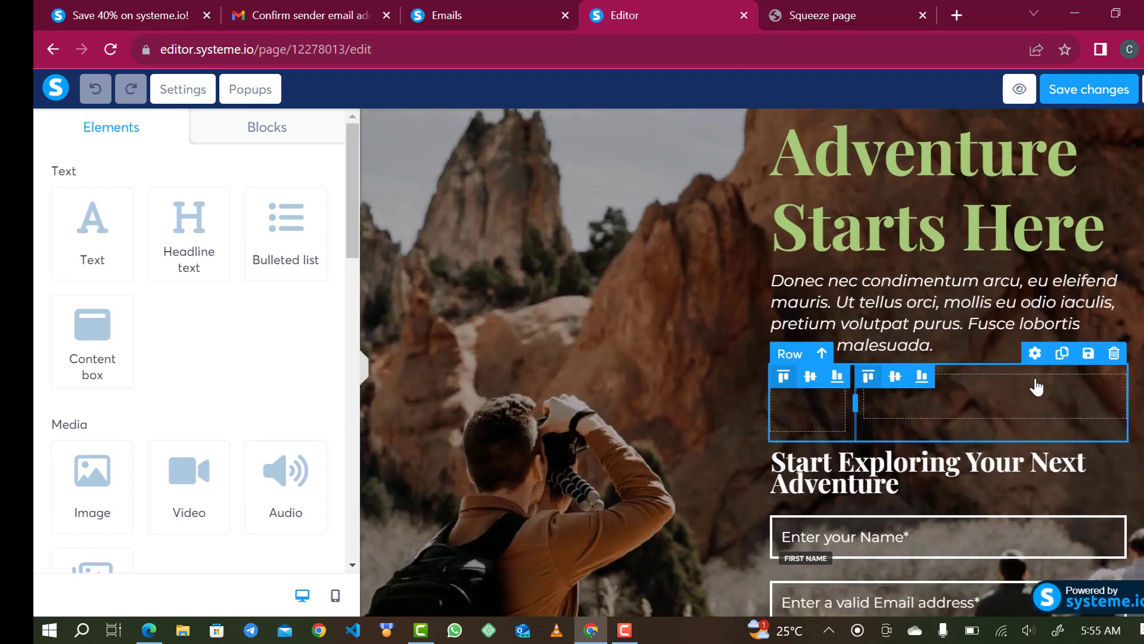
scroll(1036, 387, down, 6)
scroll(1037, 386, up, 16)
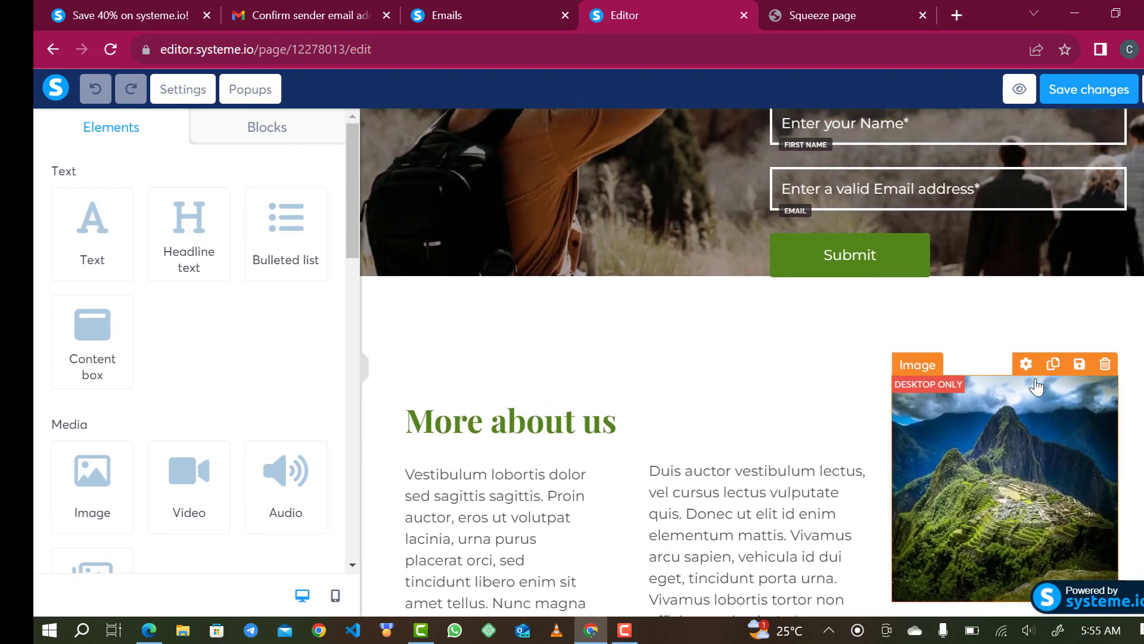
scroll(1037, 386, down, 5)
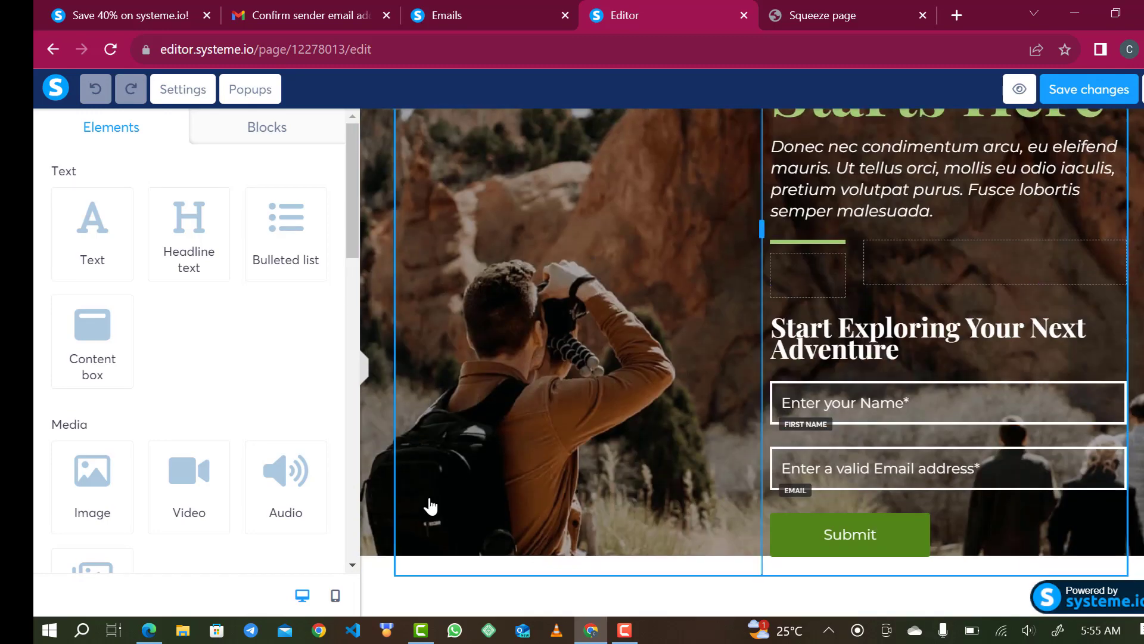
scroll(429, 506, down, 10)
scroll(431, 506, up, 5)
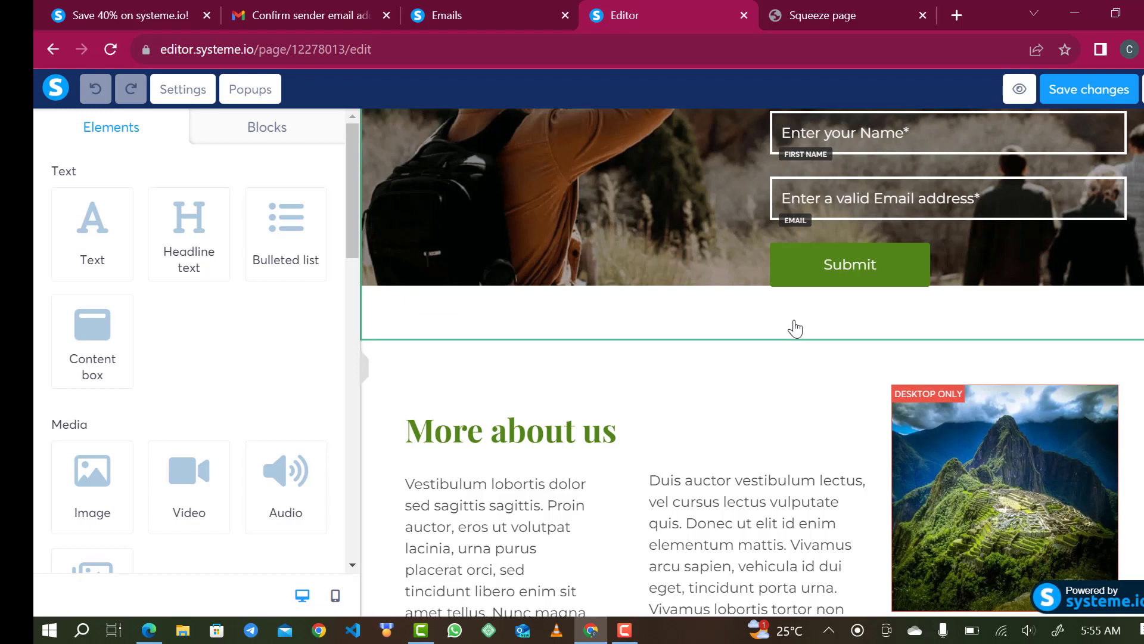
scroll(795, 328, up, 10)
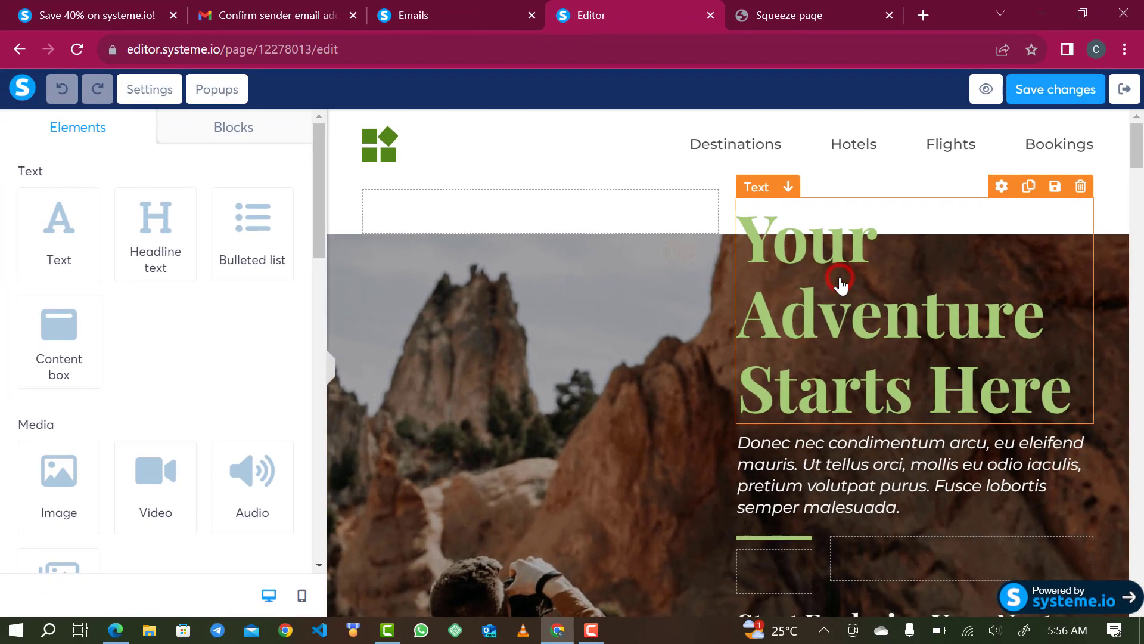
- Shrink the 'Your Adventure Starts Here' headline font size from 72 to 54
click(807, 364)
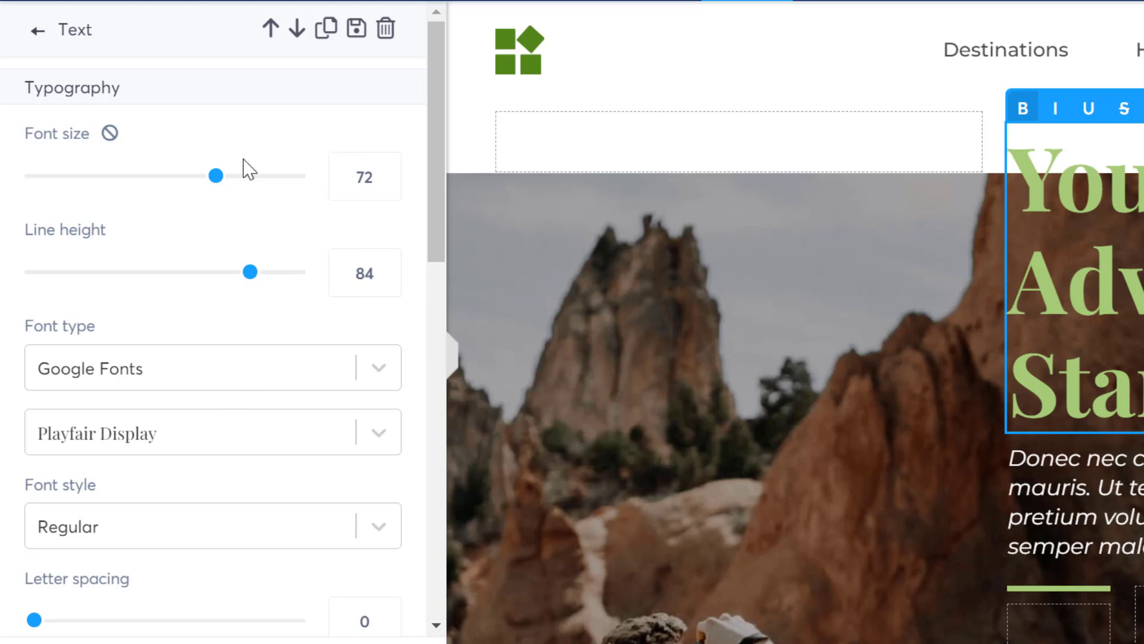
drag(217, 180, 160, 186)
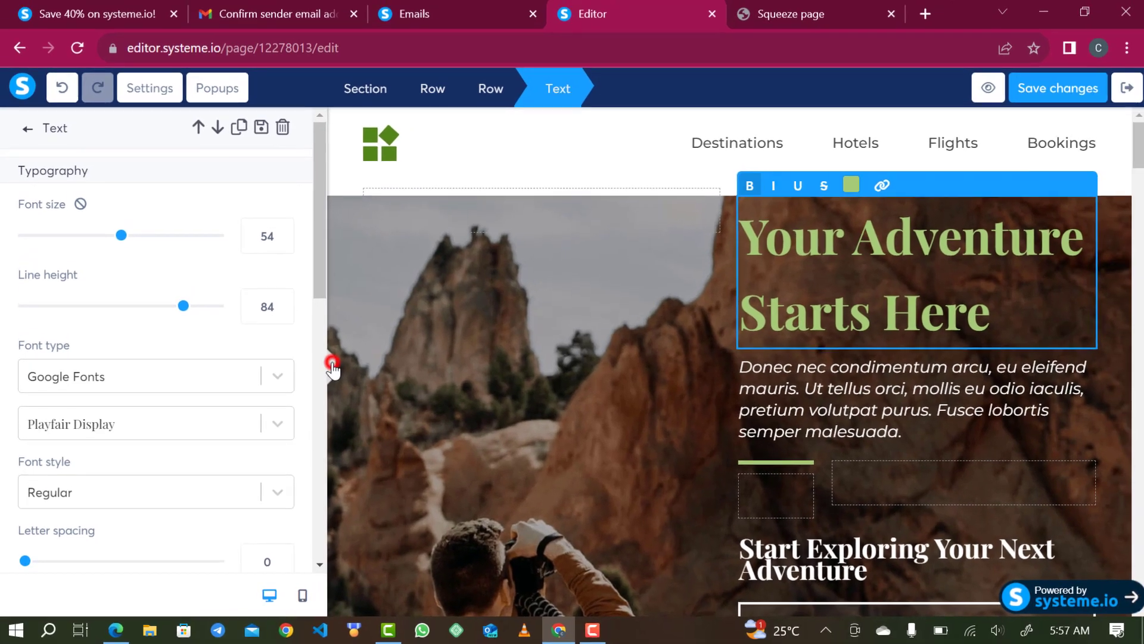
click(347, 356)
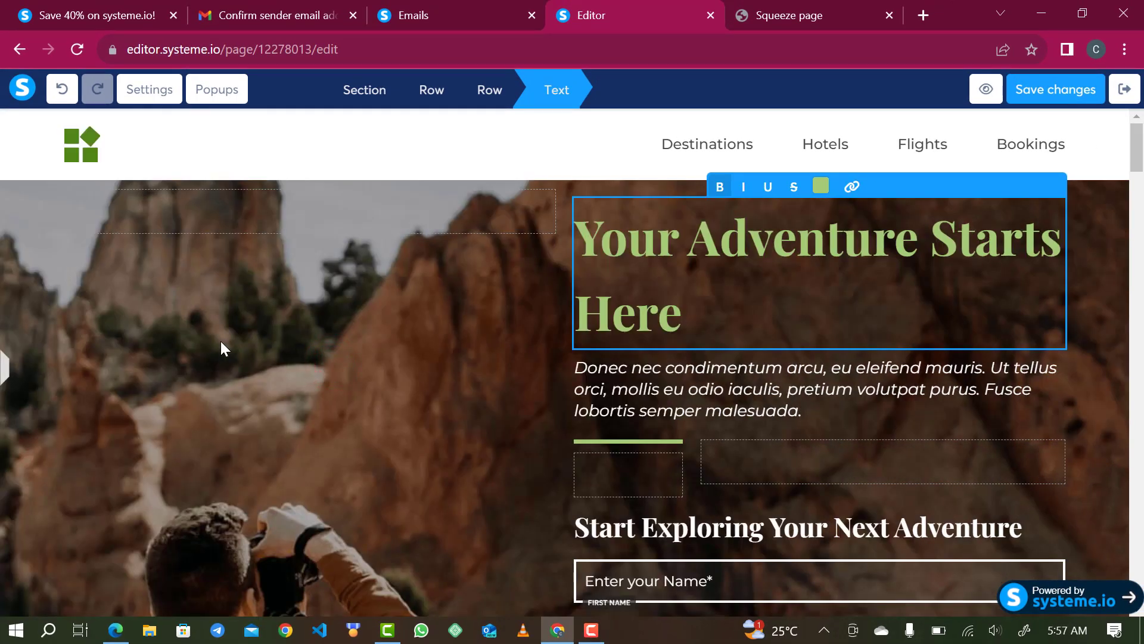
click(3, 372)
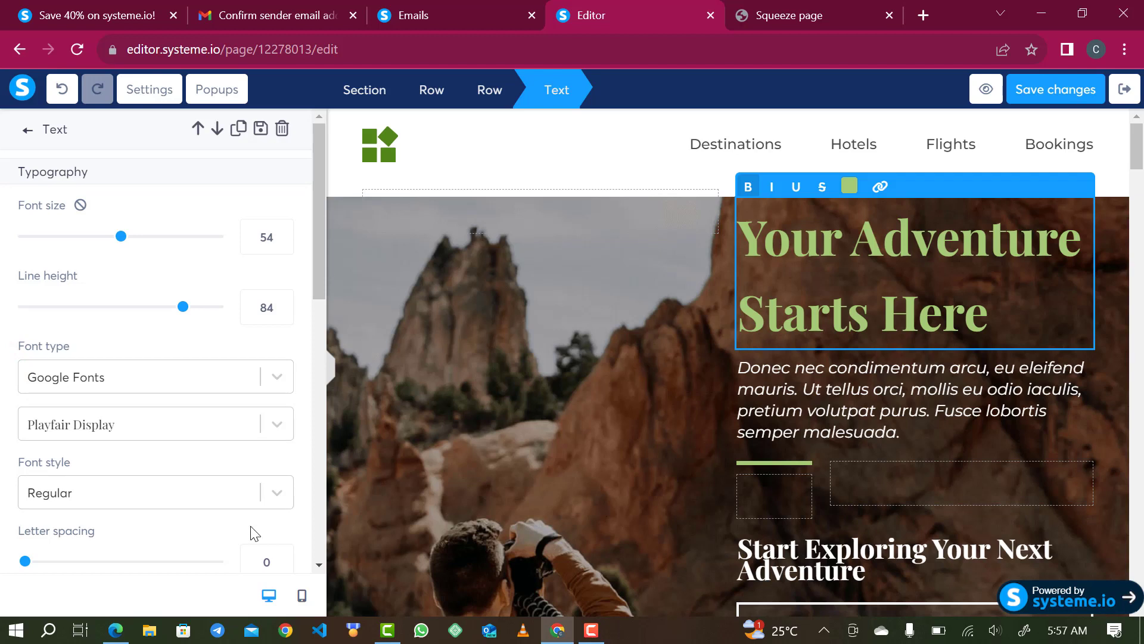
- Preview the page in mobile layout down to the signup form and back to the top
click(302, 596)
scroll(652, 450, down, 5)
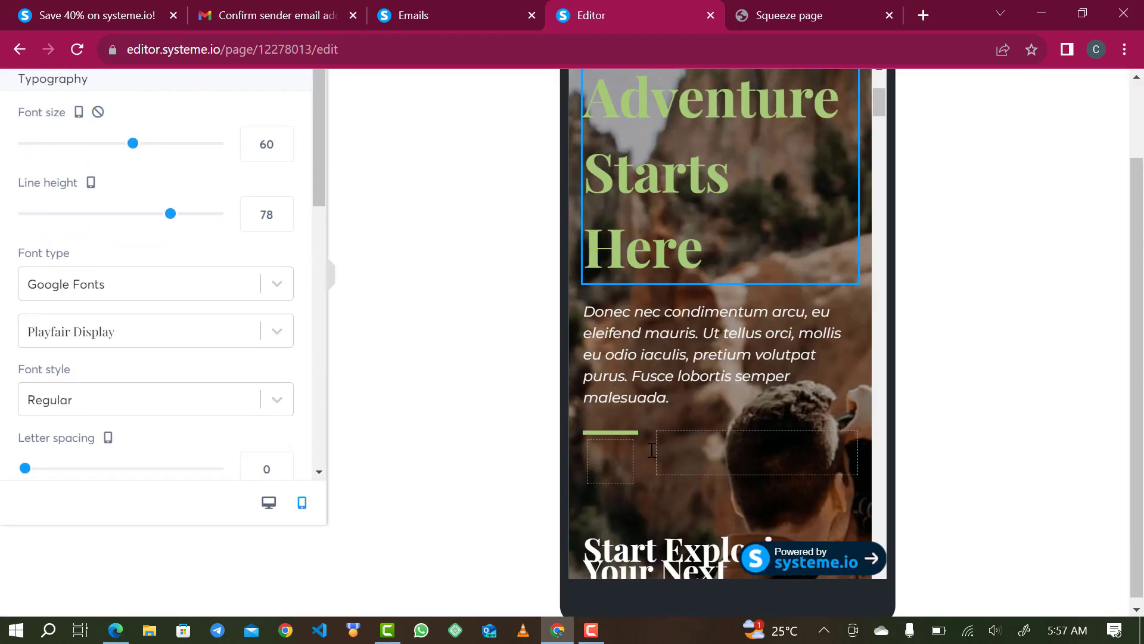
scroll(659, 441, down, 4)
scroll(675, 349, down, 3)
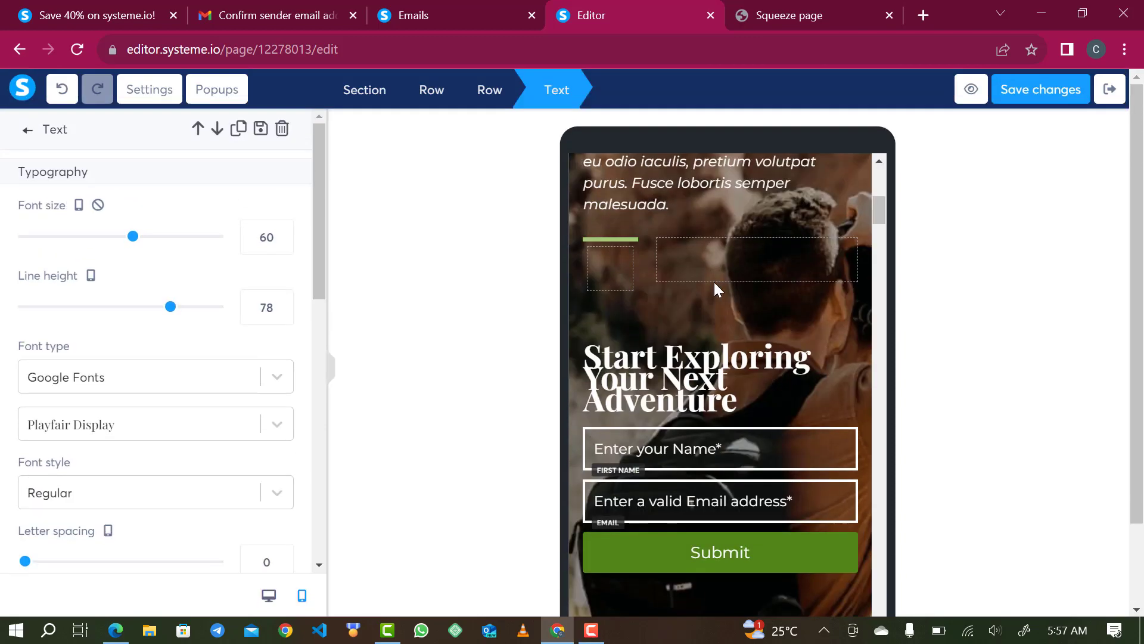
drag(882, 199, 882, 174)
- In desktop layout, delete the Latin placeholder paragraph under the heading
click(267, 595)
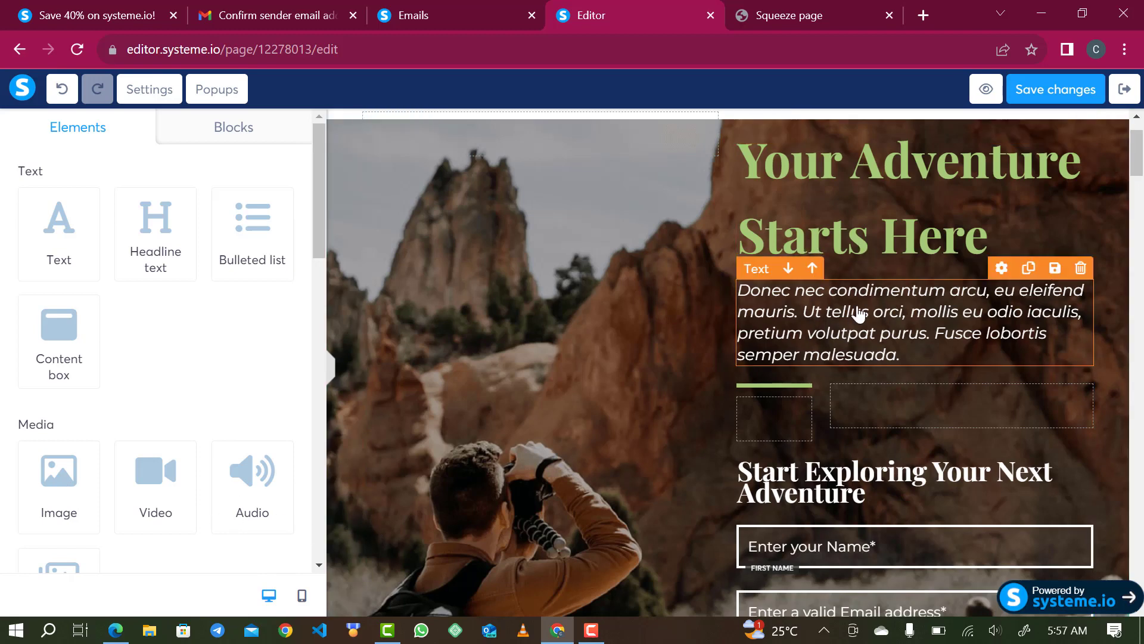
click(823, 309)
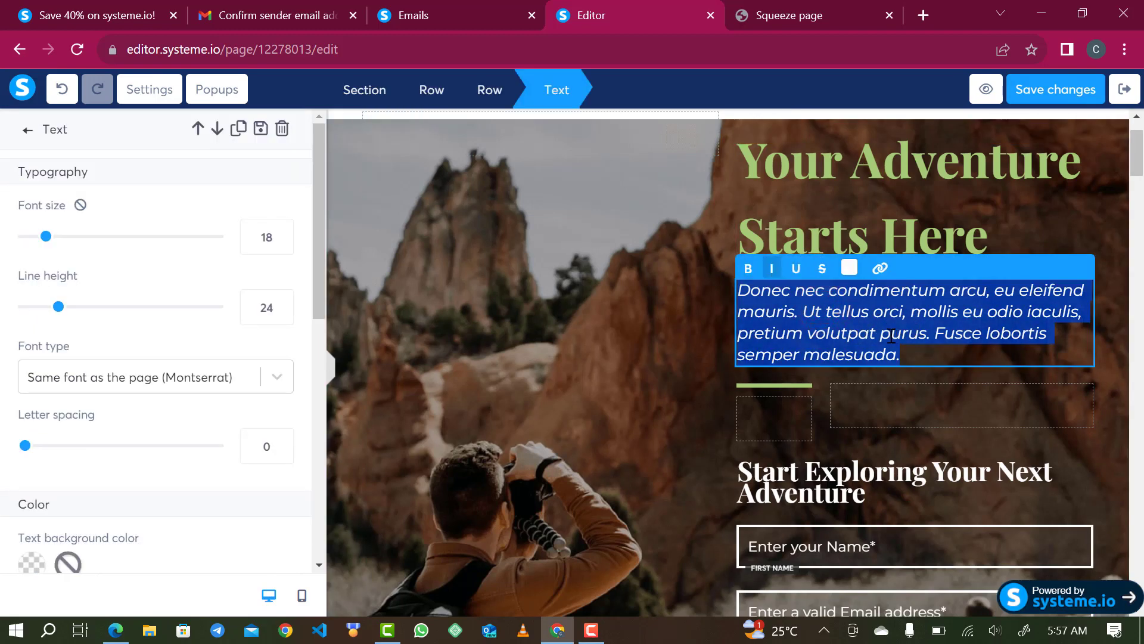
key(BackSpace)
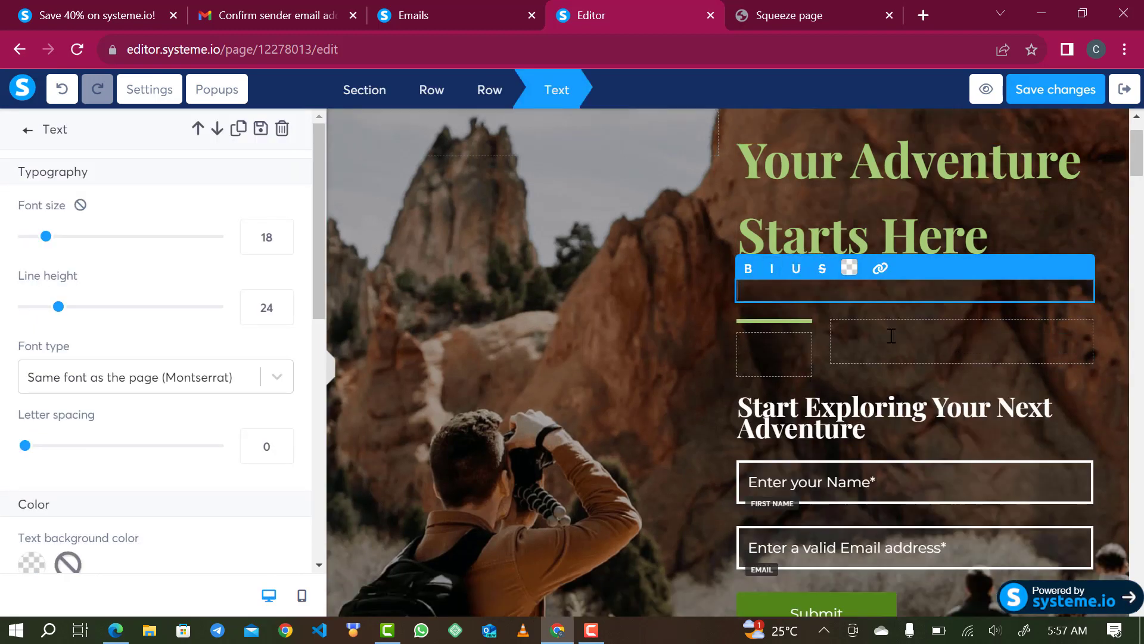
- Retitle the headline 'The Empress Shoe Store', correcting capitalisation and typos
click(890, 184)
click(890, 185)
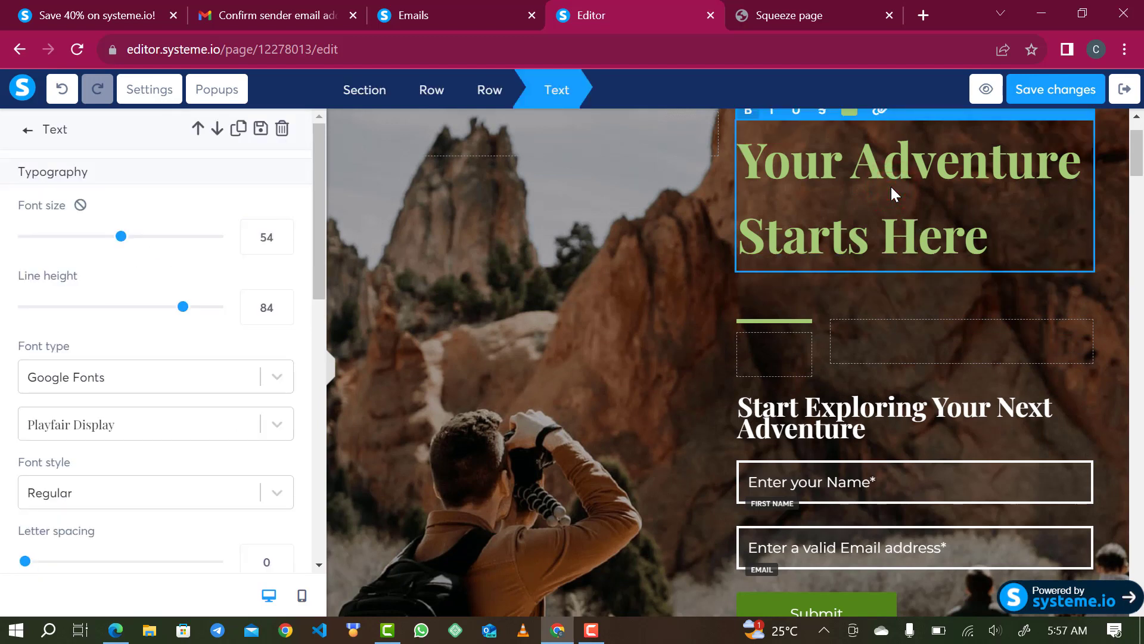
triple_click(890, 185)
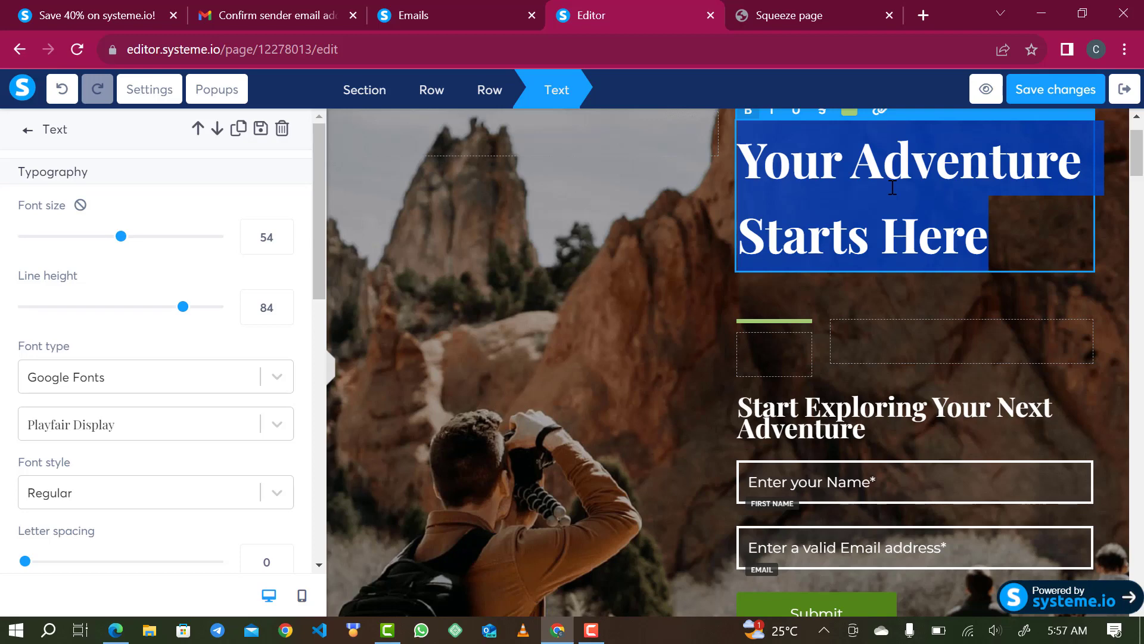
text(The empr)
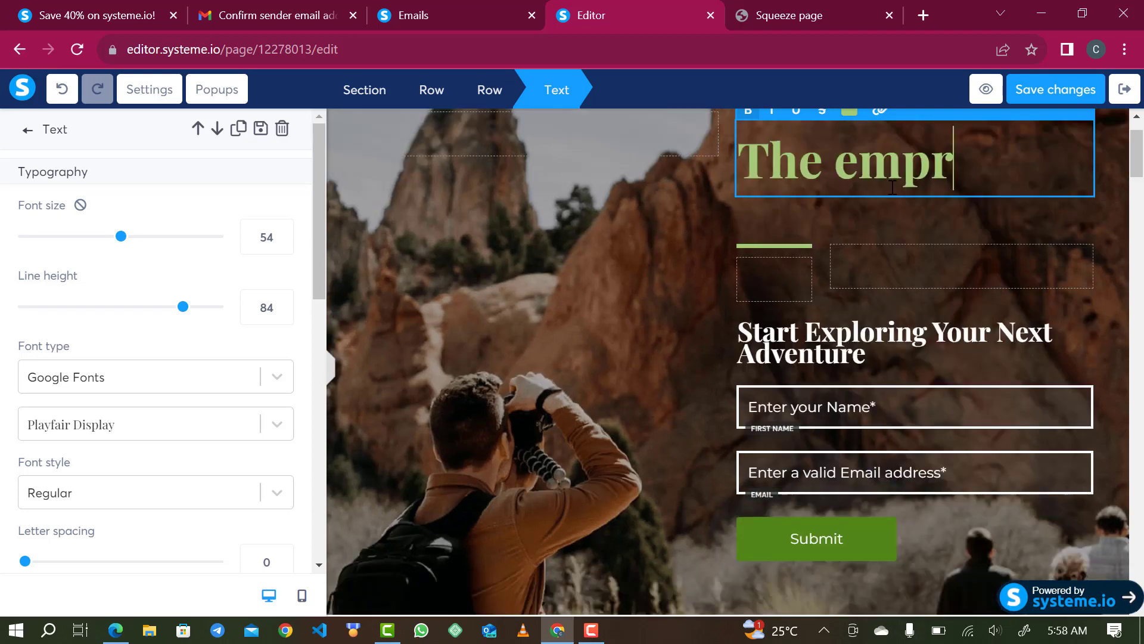
text(ess Shoe)
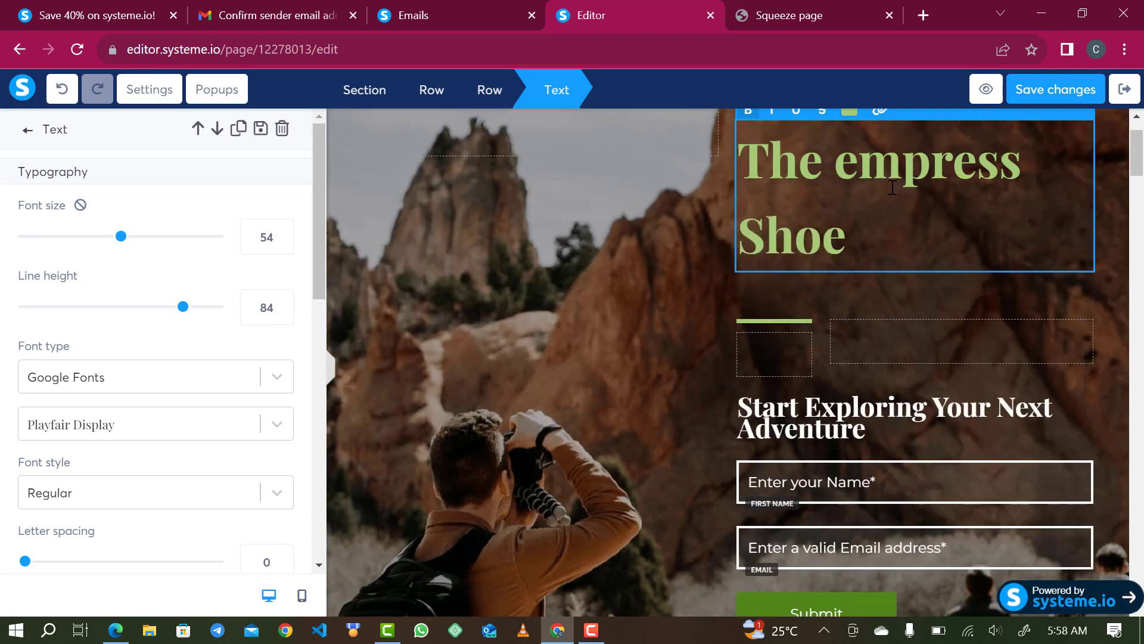
click(859, 160)
key(shift+Left)
text(E)
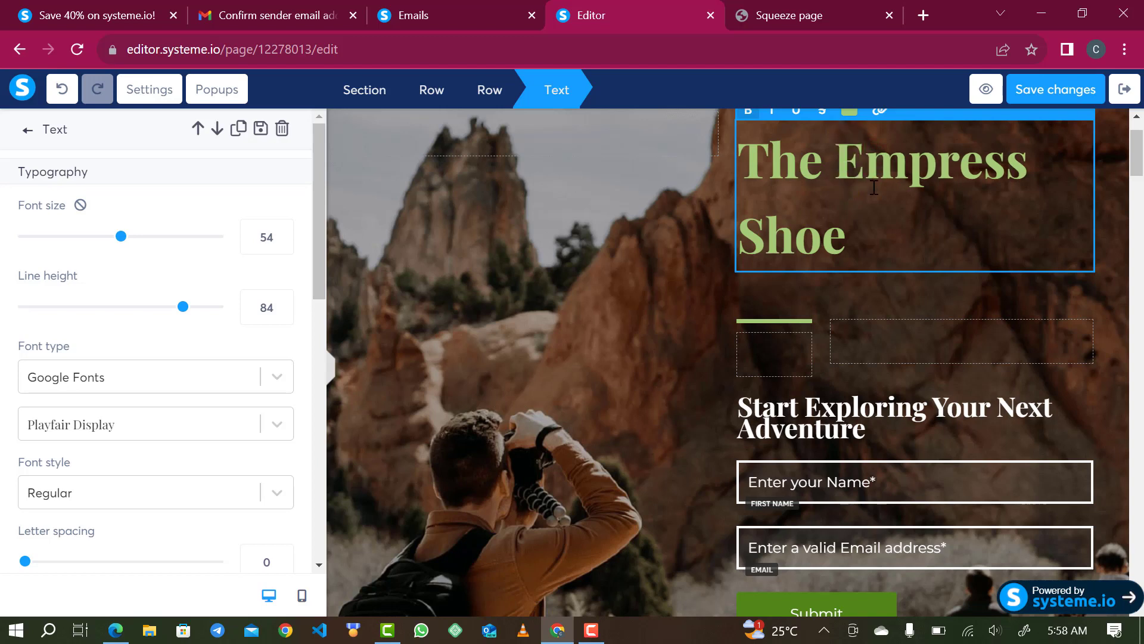
click(880, 215)
text(st)
key(BackSpace)
key(BackSpace)
text(Shoe St)
key(BackSpace)
key(BackSpace)
text(tore)
key(BackSpace)
text(re)
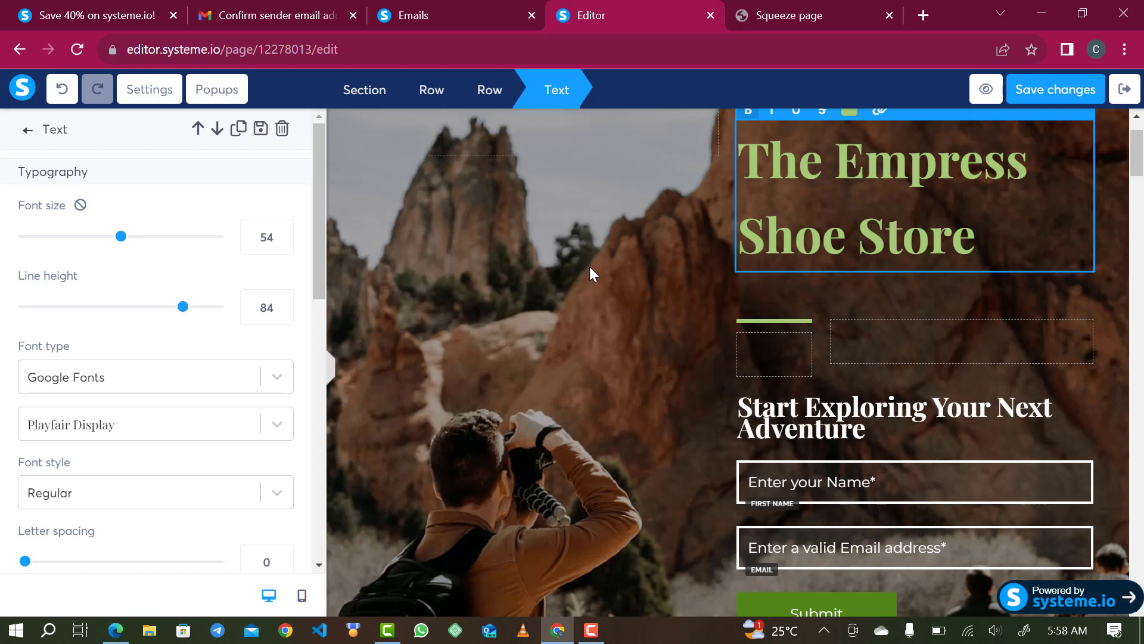
- Drop a Text element with Lorem ipsum placeholder directly beneath 'The Empress Shoe Store'
click(867, 306)
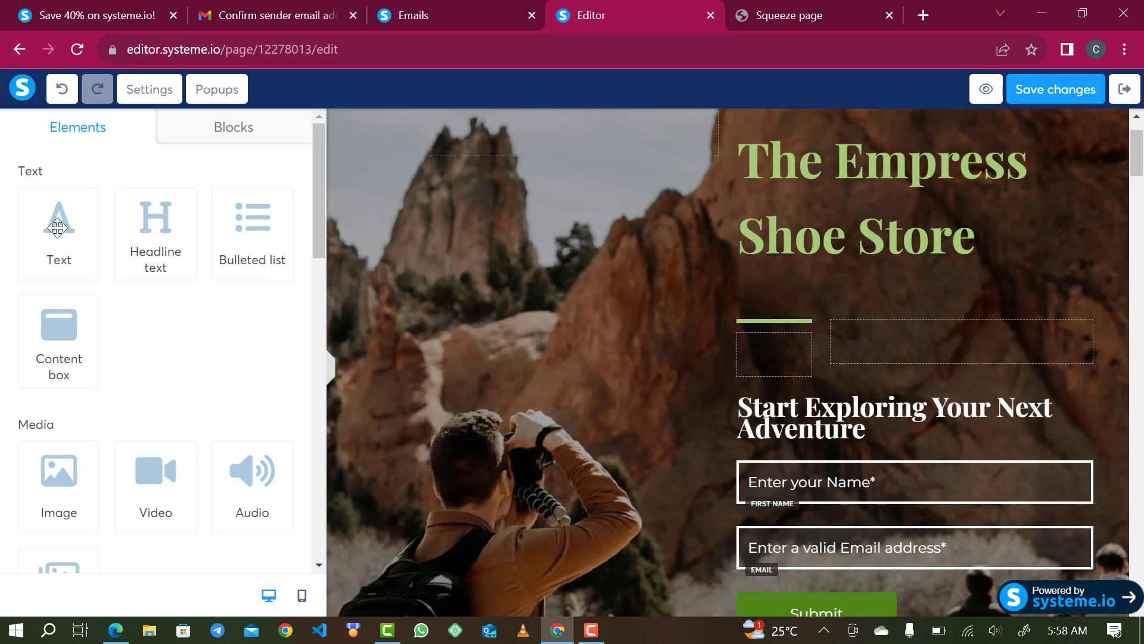
click(805, 207)
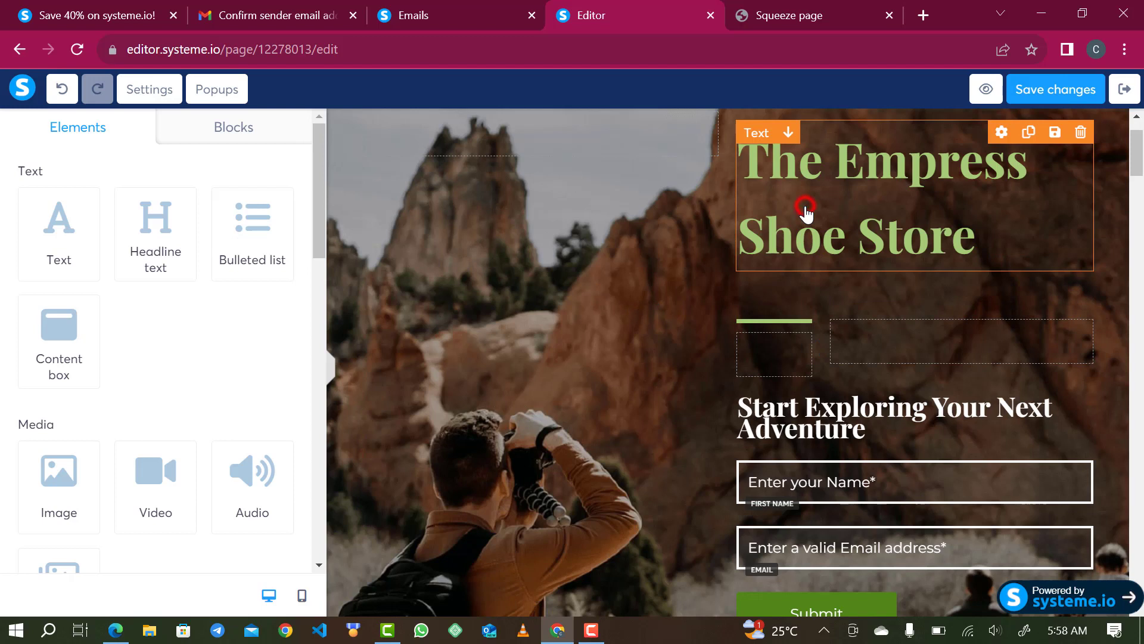
click(659, 314)
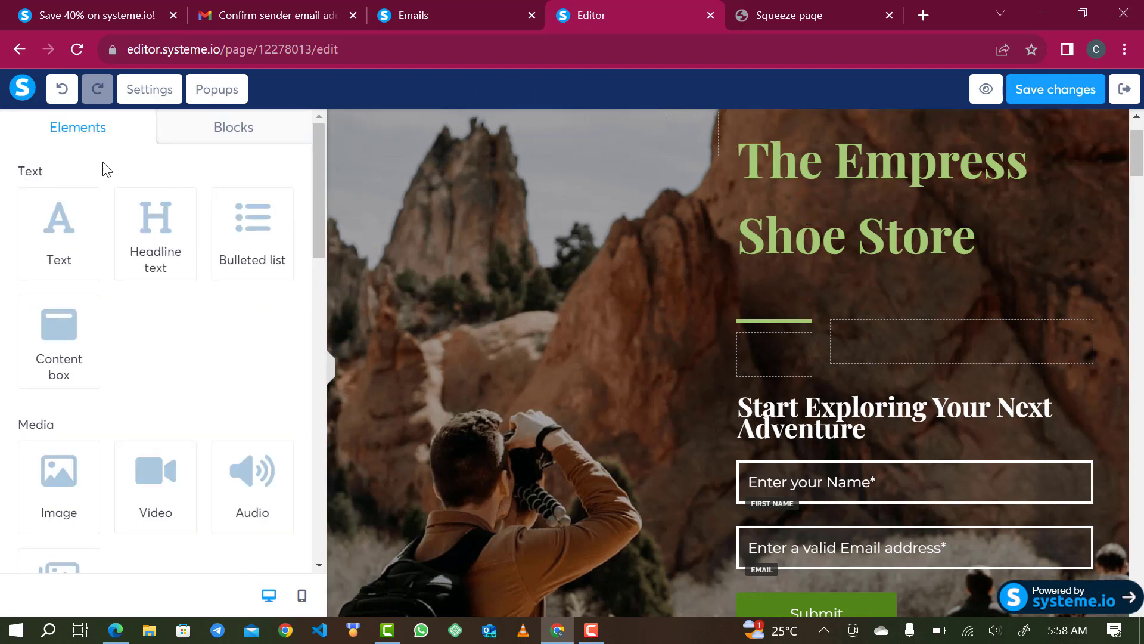
drag(56, 229, 785, 292)
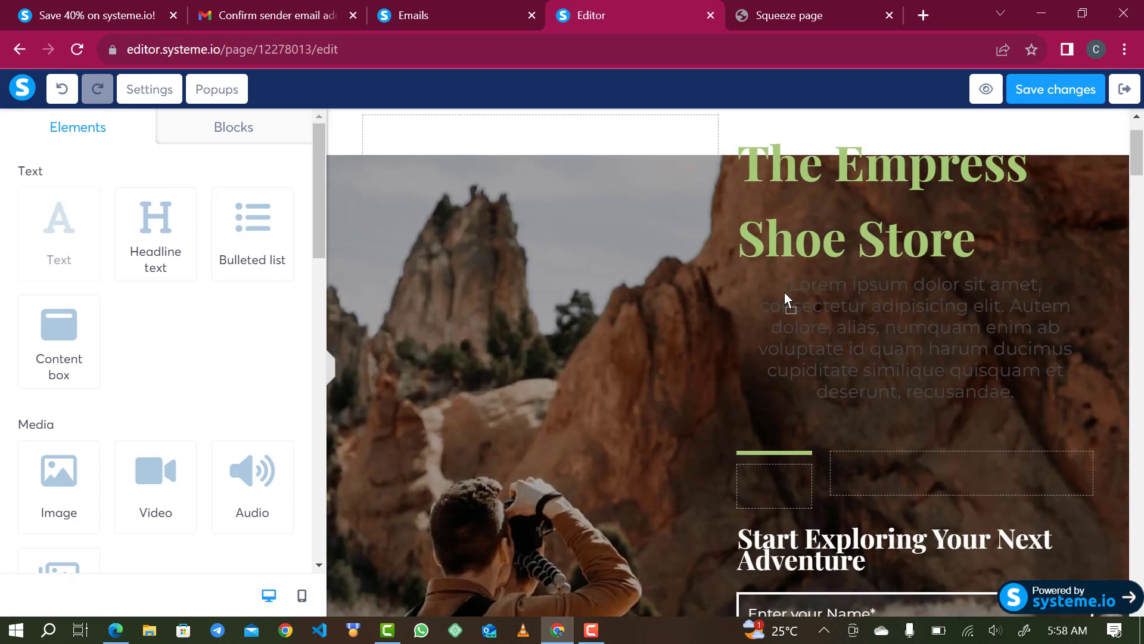
click(928, 322)
- Replace the placeholder with 'get' and colour the text near-white F6F6F6
double_click(929, 322)
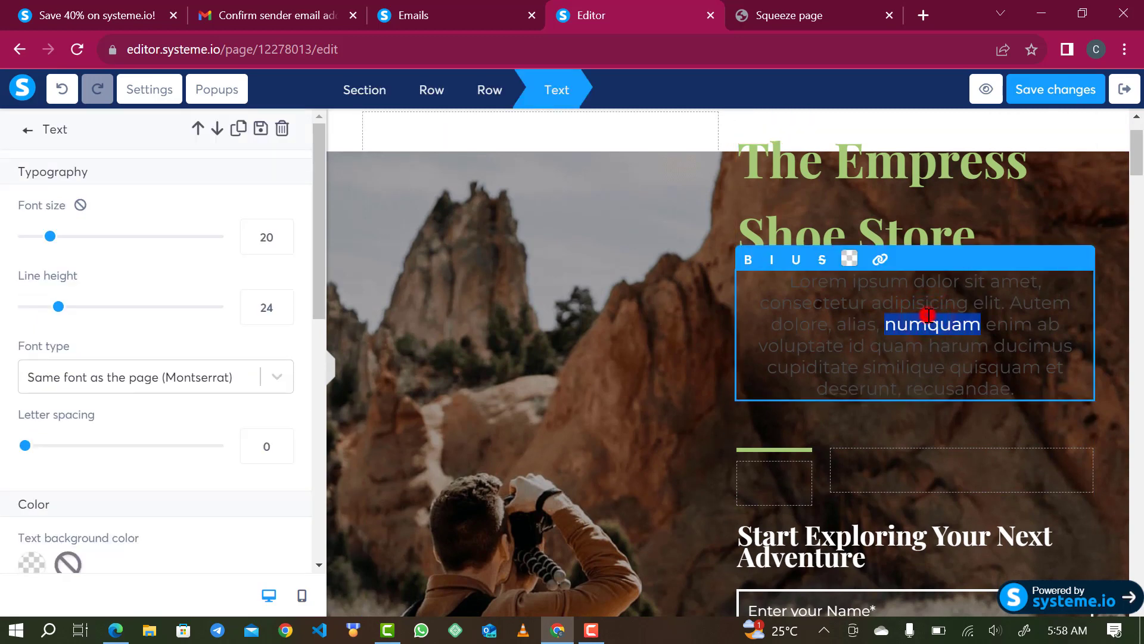
triple_click(929, 319)
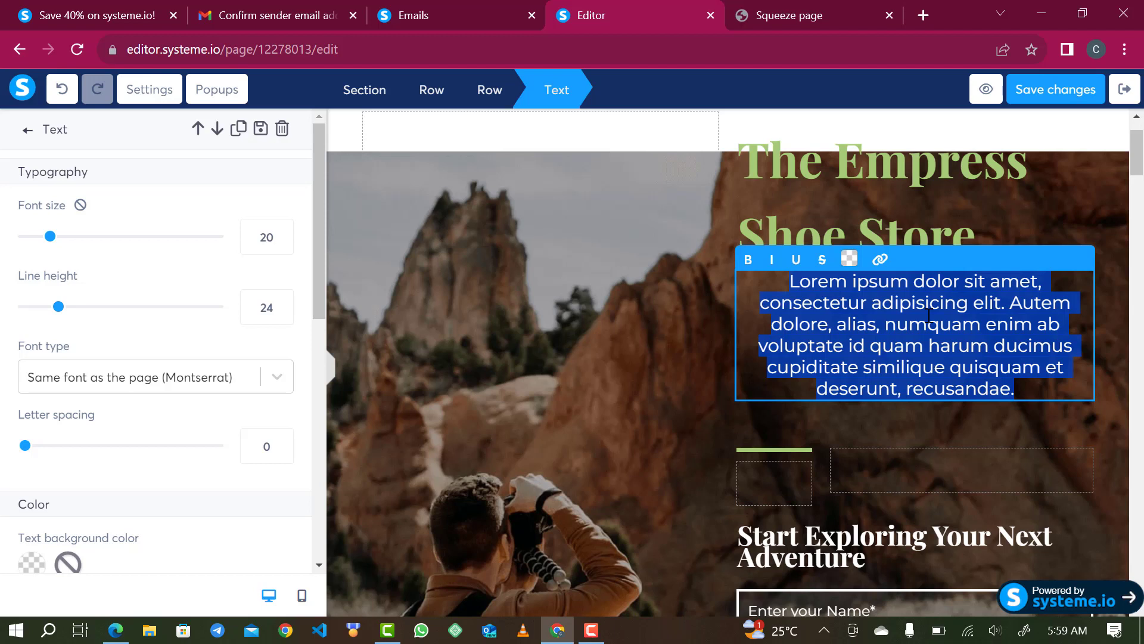
text(get)
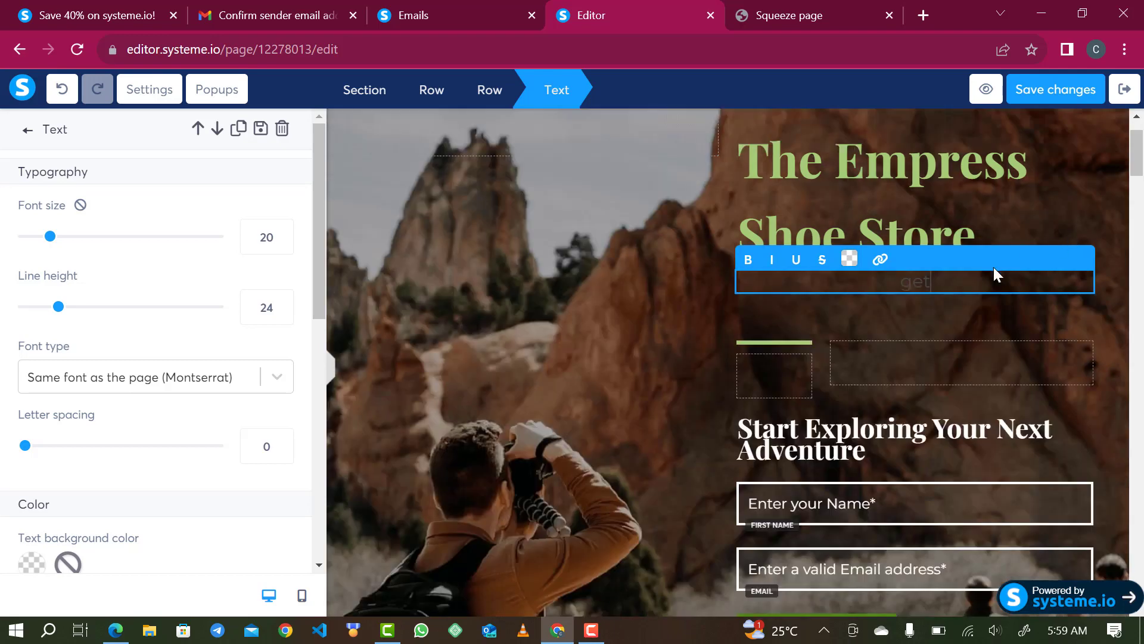
double_click(941, 281)
click(848, 263)
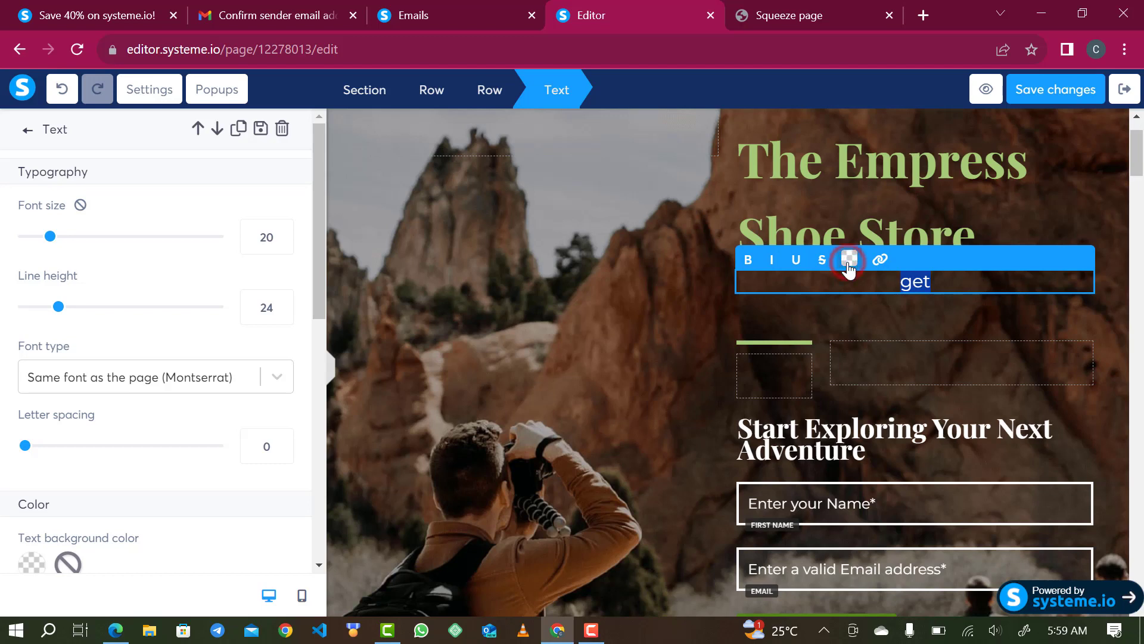
click(866, 297)
drag(866, 298, 831, 271)
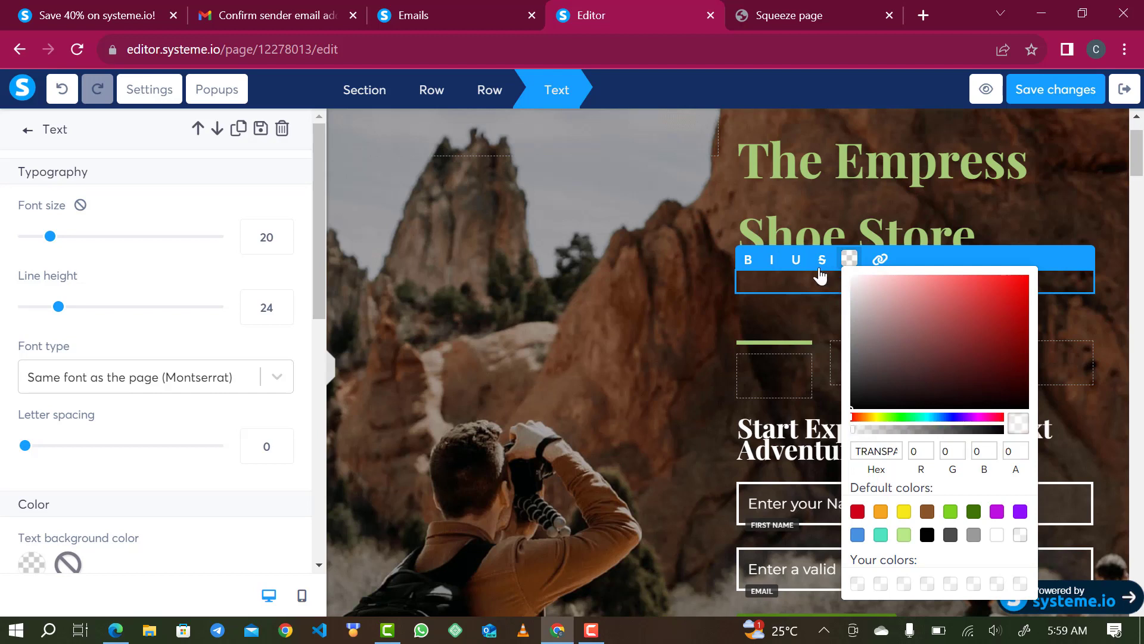
click(851, 280)
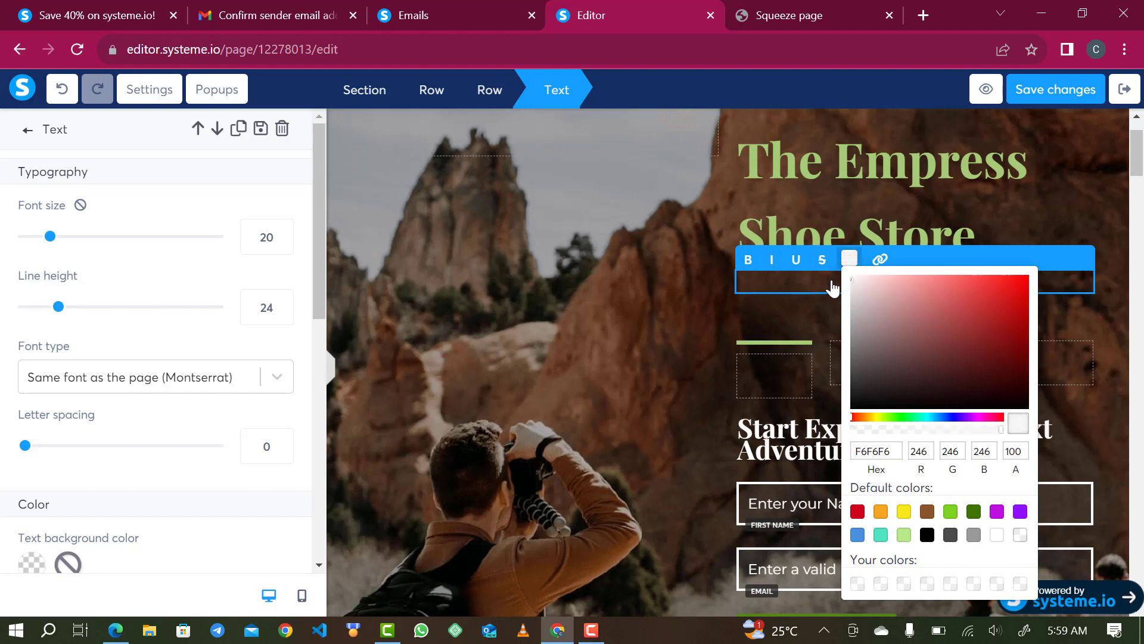
click(836, 279)
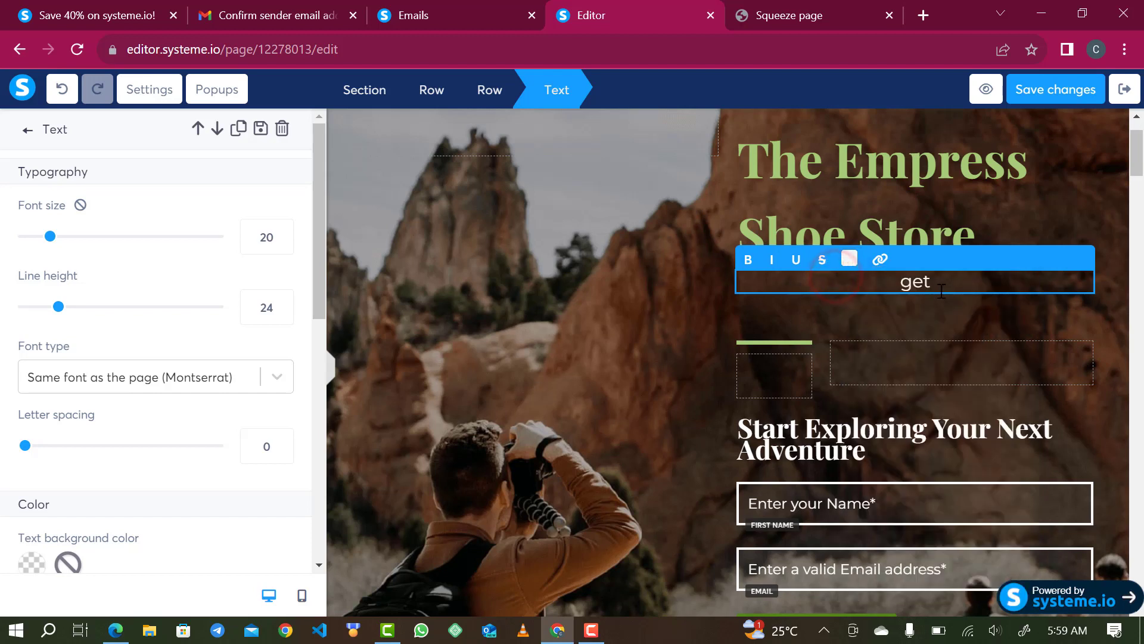
- Continue the line with 'the best shoe and' plus the pasted free-ebook invitation
click(969, 289)
text(the)
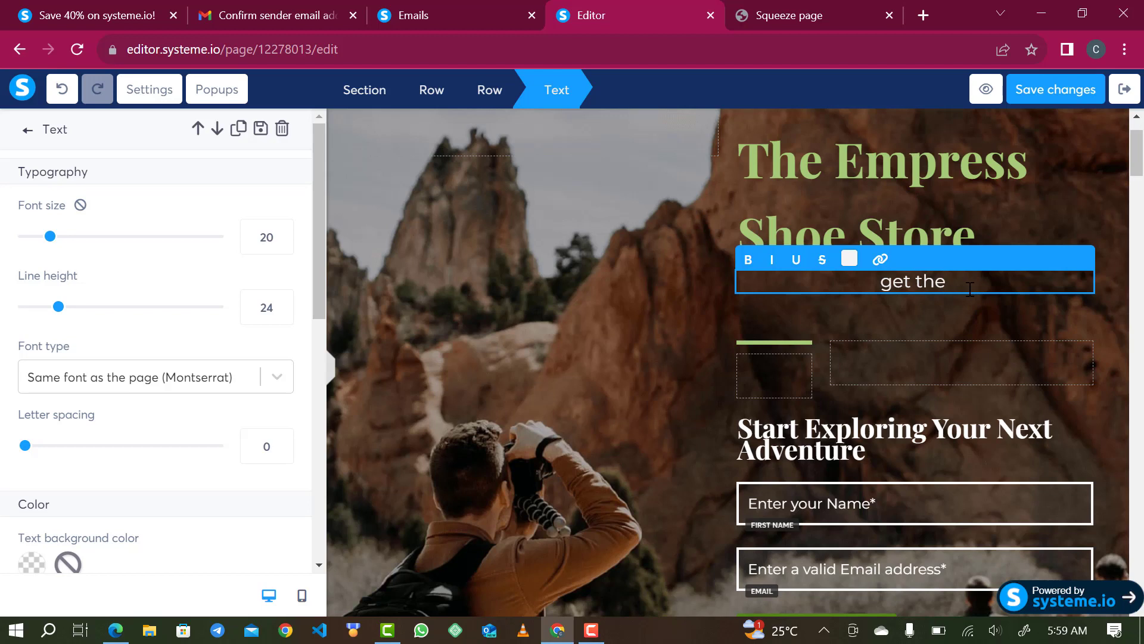
text( best s)
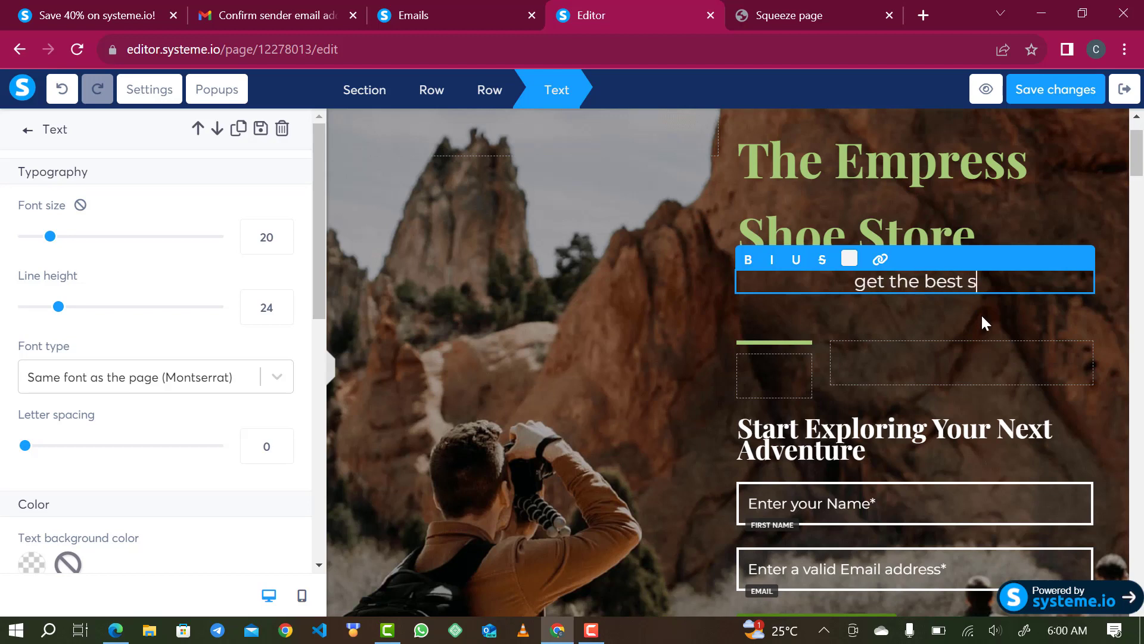
text(hore)
key(BackSpace)
key(BackSpace)
key(BackSpace)
key(BackSpace)
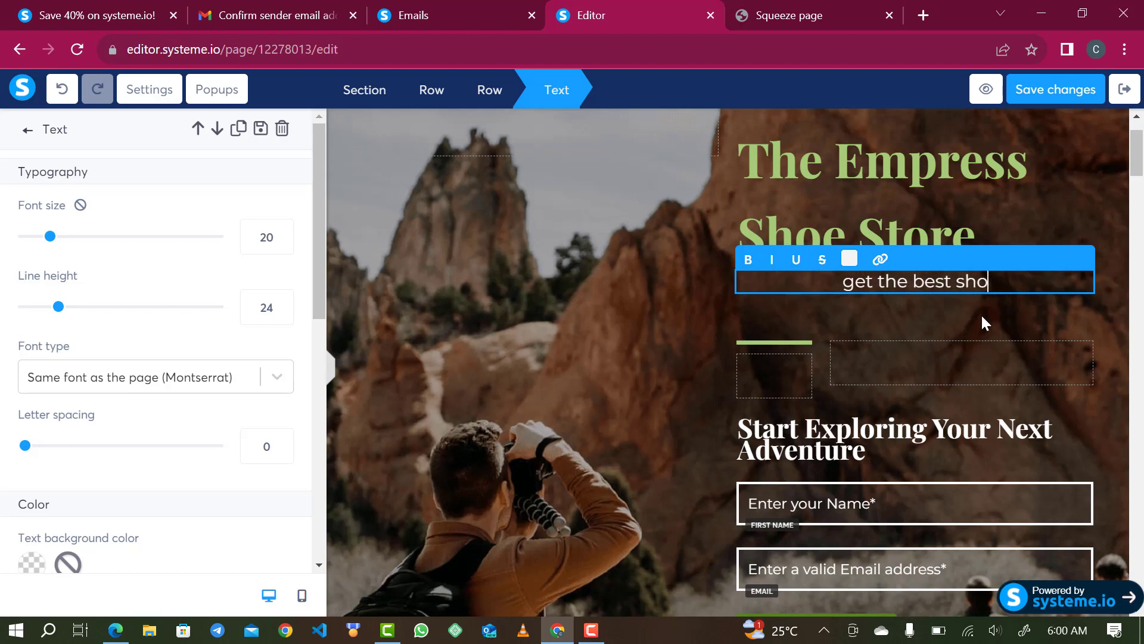
text(hoe and)
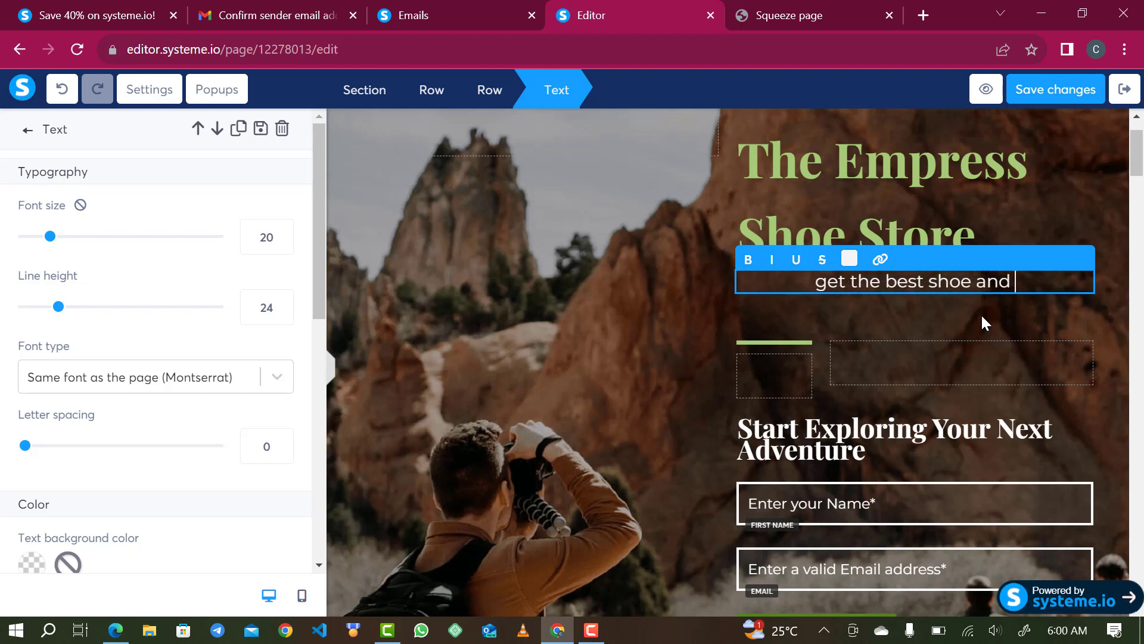
text(free ebook on how to identify quality shoes join the list to get our free book)
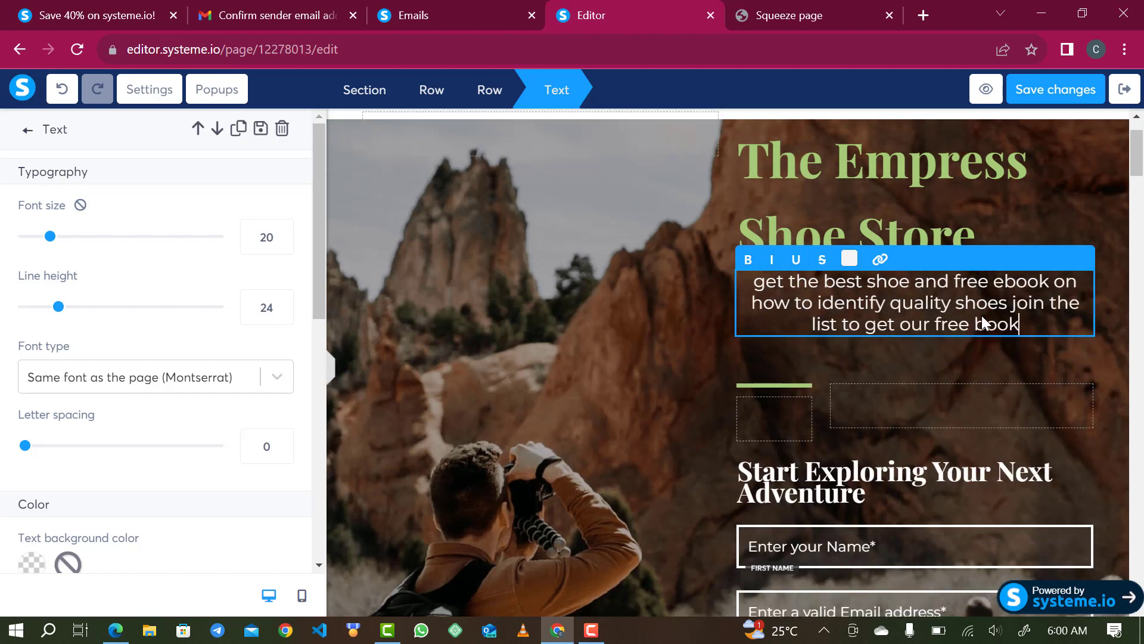
- Rewrite the Start Exploring heading as 'Start with quality and end with quality'
click(805, 490)
click(844, 506)
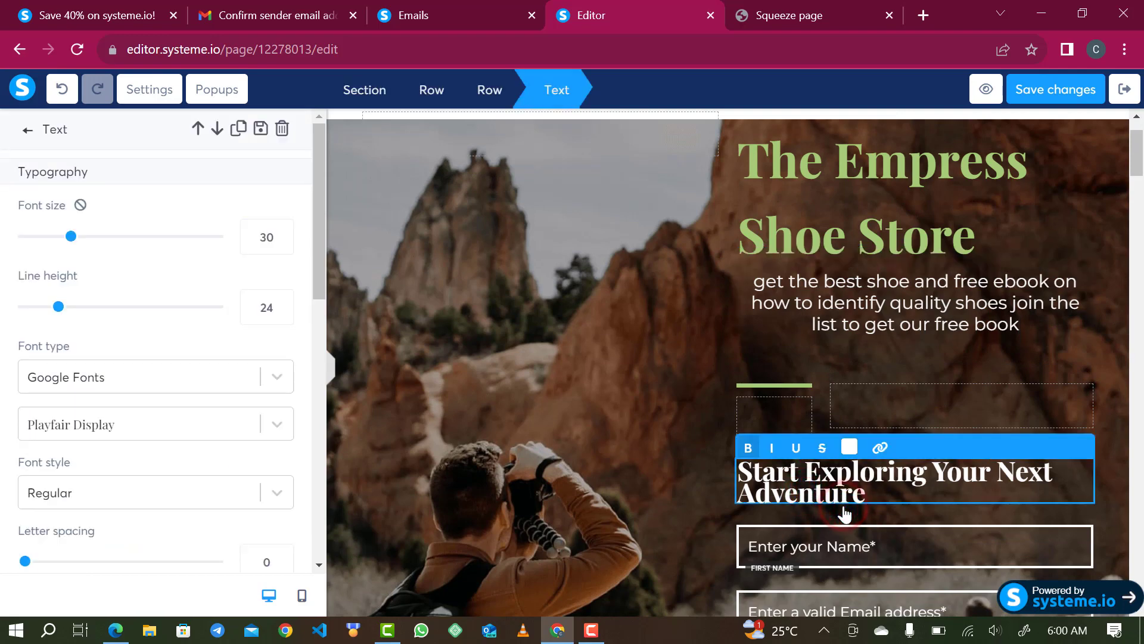
triple_click(765, 471)
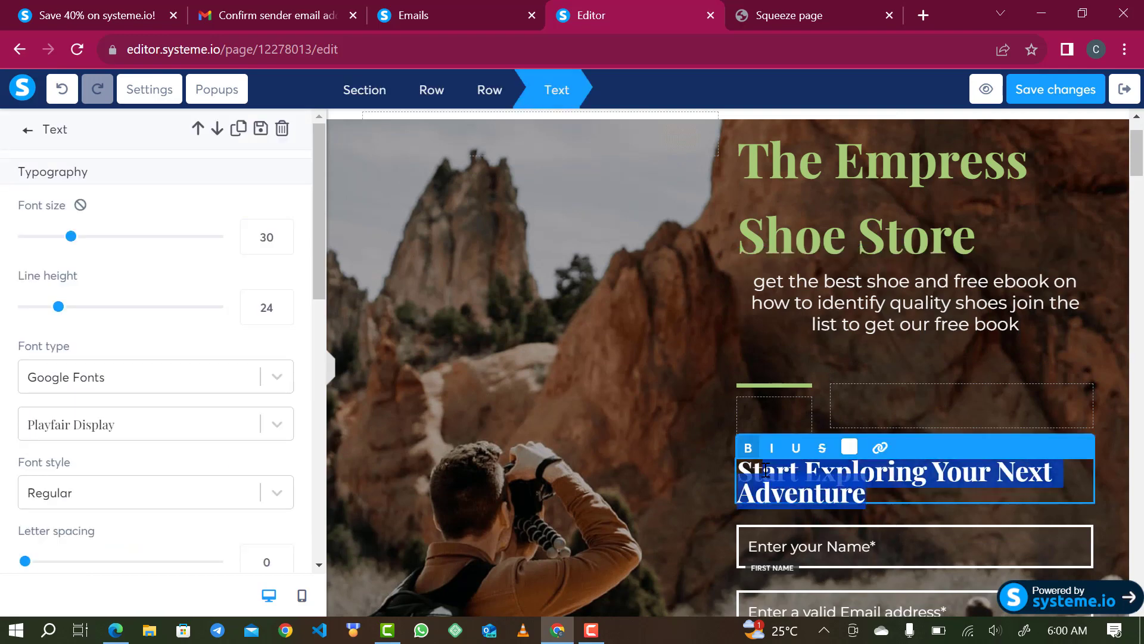
text(Stat)
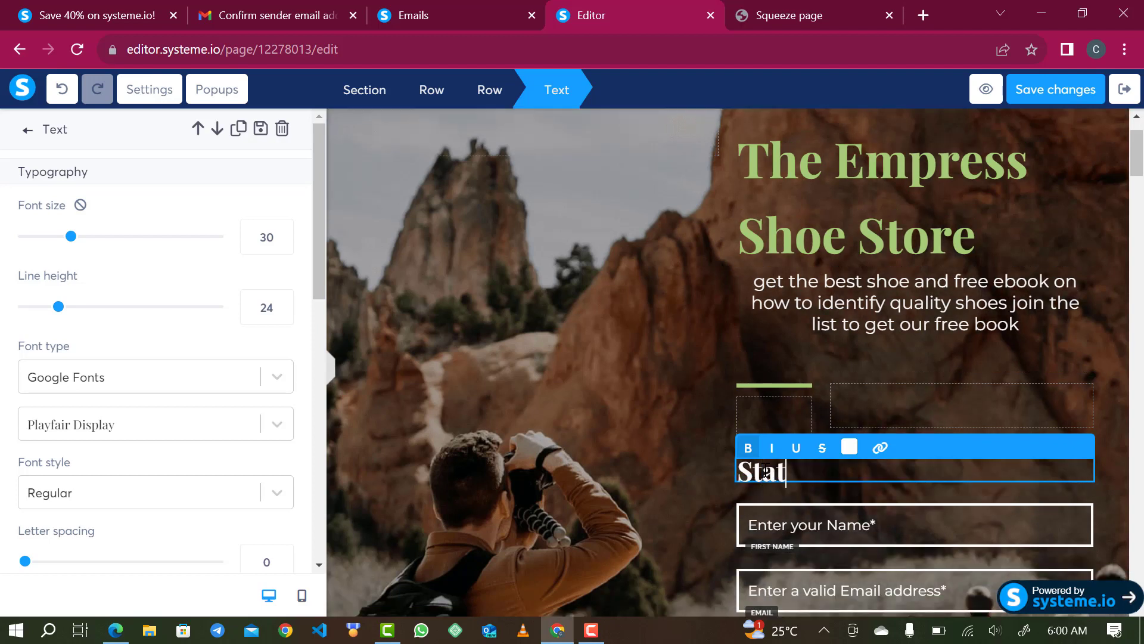
key(BackSpace)
text(rt with qu)
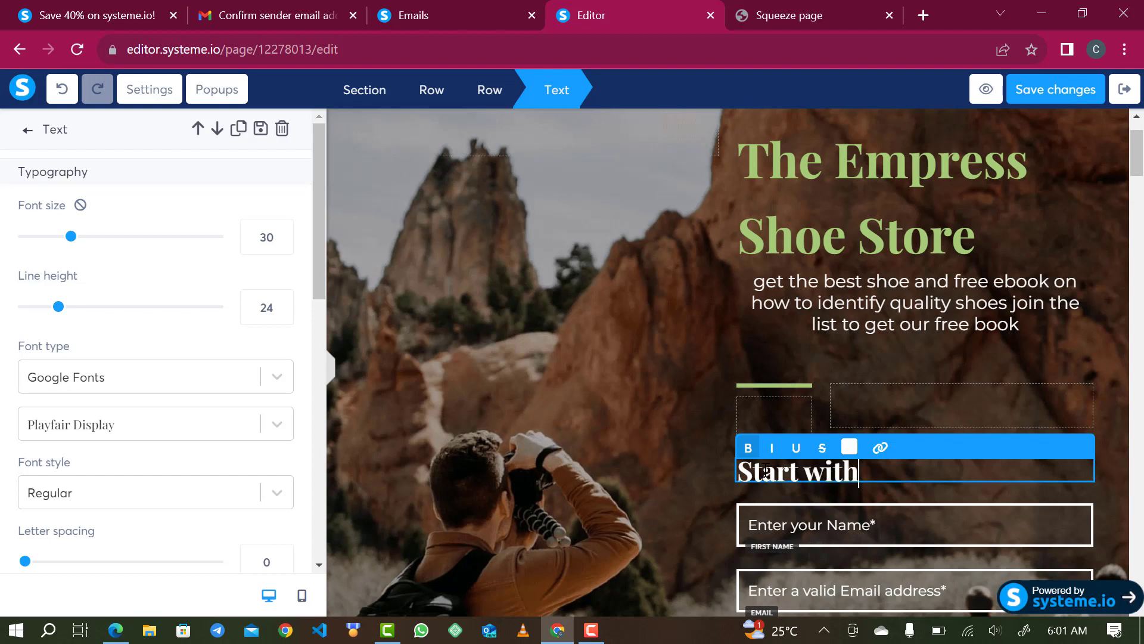
text(y and end with quali)
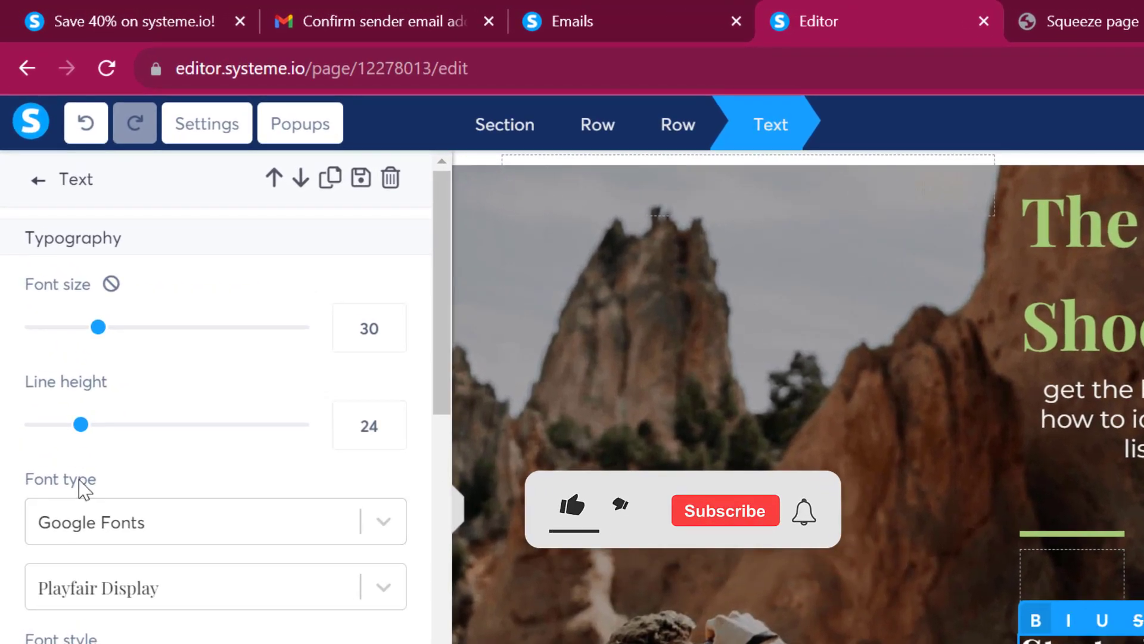
- Raise the heading's line height from 24 to 36
drag(78, 424, 102, 432)
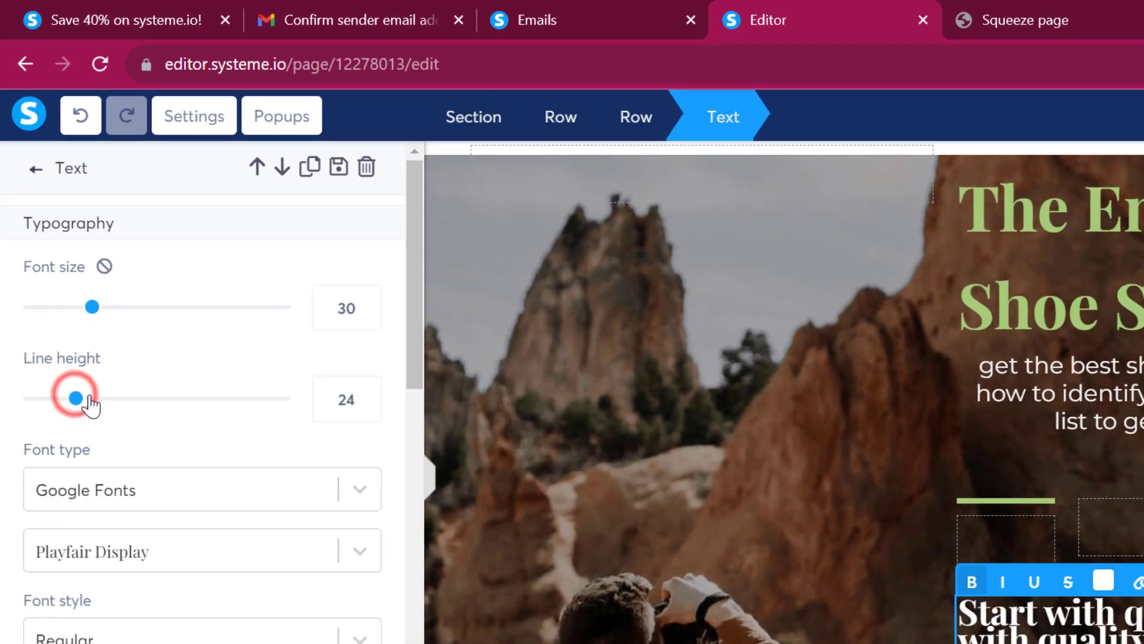
mouse_move(76, 321)
mouse_down()
mouse_move(71, 311)
mouse_move(83, 313)
mouse_up()
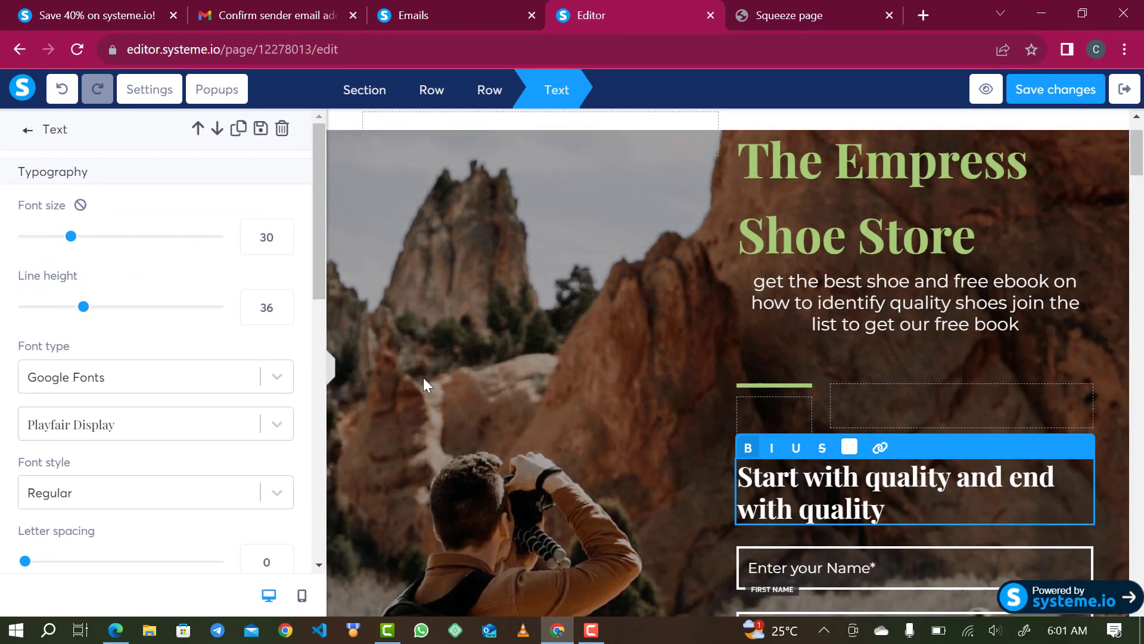
scroll(941, 520, down, 3)
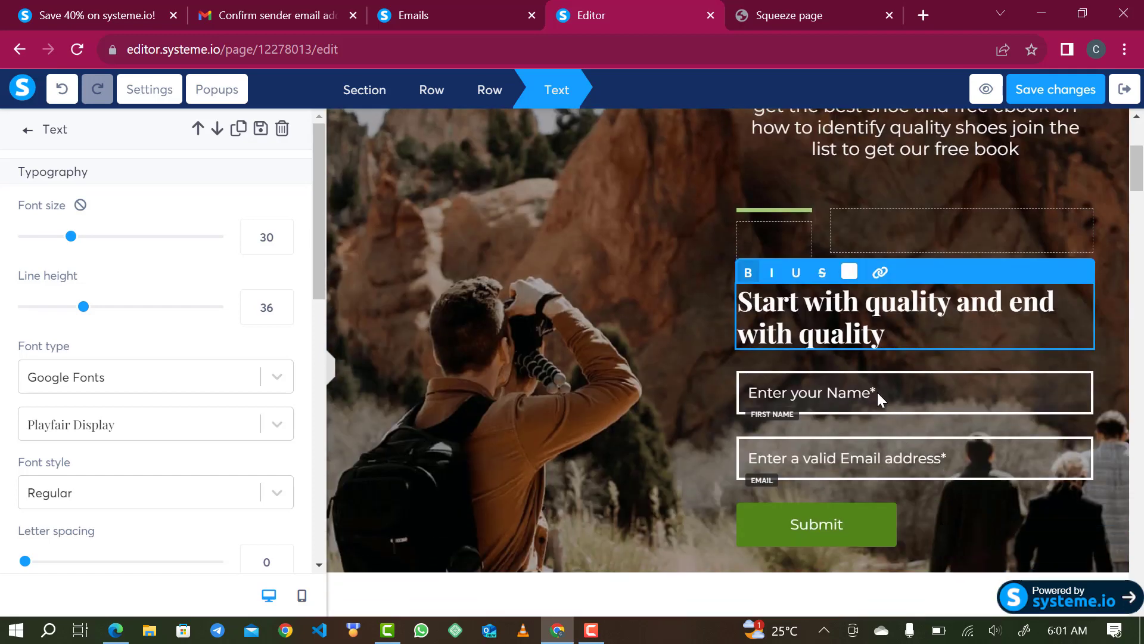
- Clear the top section's mountain background image, leaving a solid dark maroon background
click(869, 398)
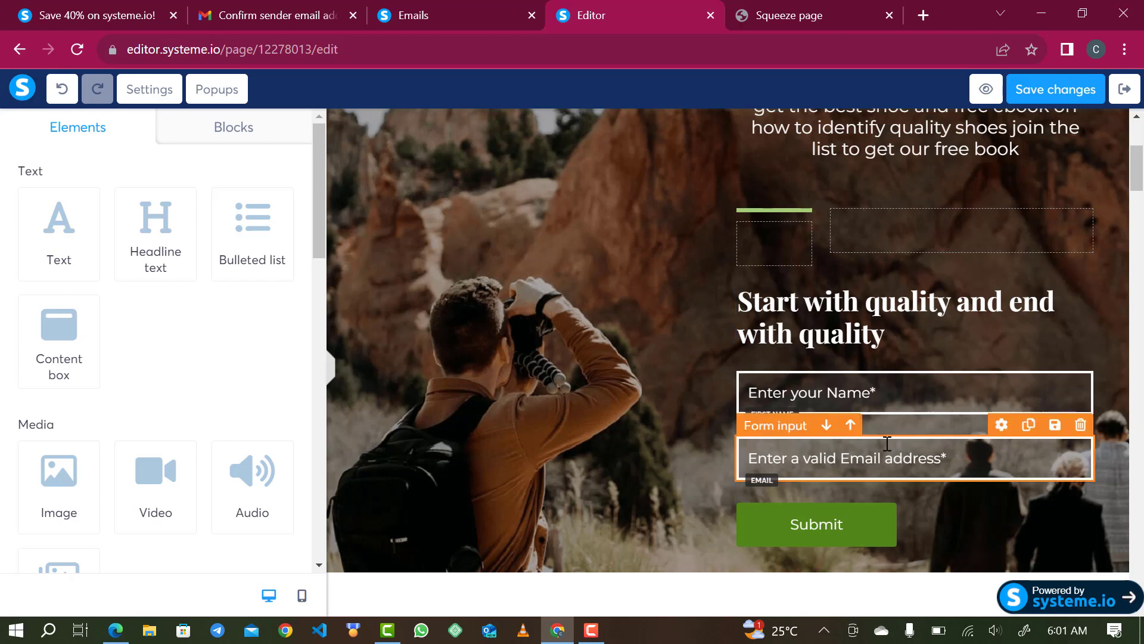
scroll(630, 328, up, 3)
scroll(631, 328, up, 1)
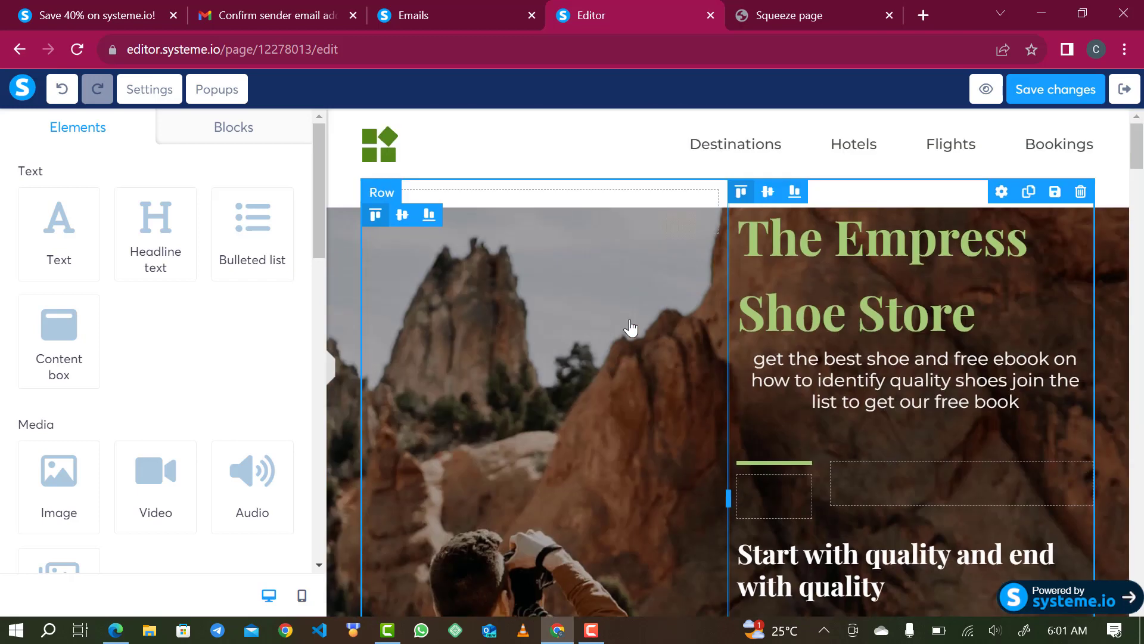
scroll(630, 327, down, 1)
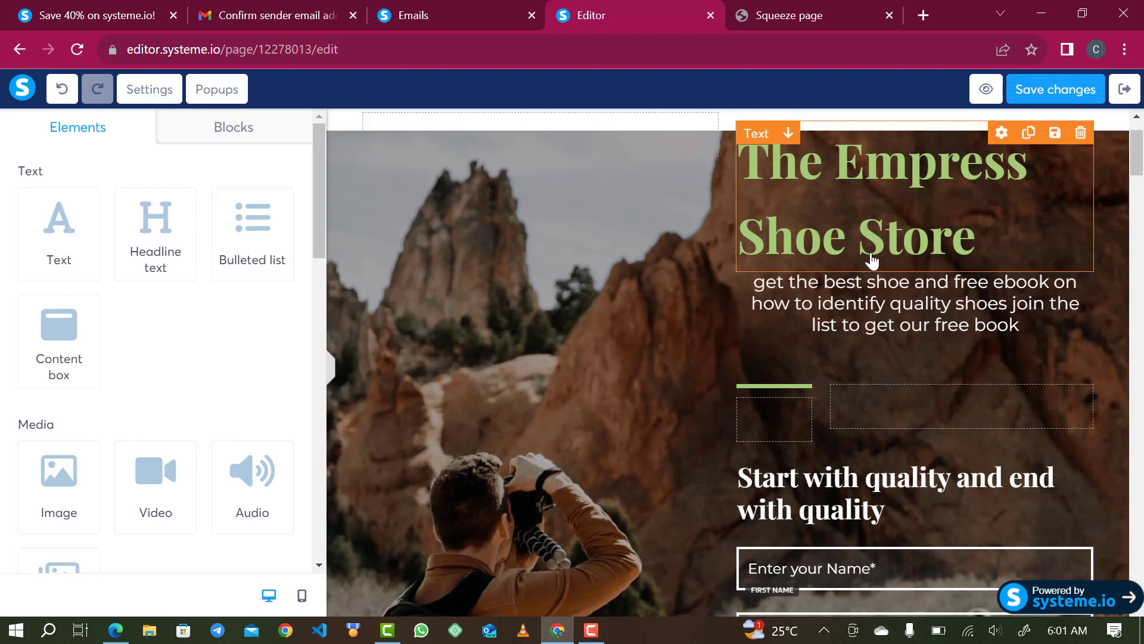
click(333, 126)
scroll(81, 328, down, 2)
scroll(82, 329, down, 3)
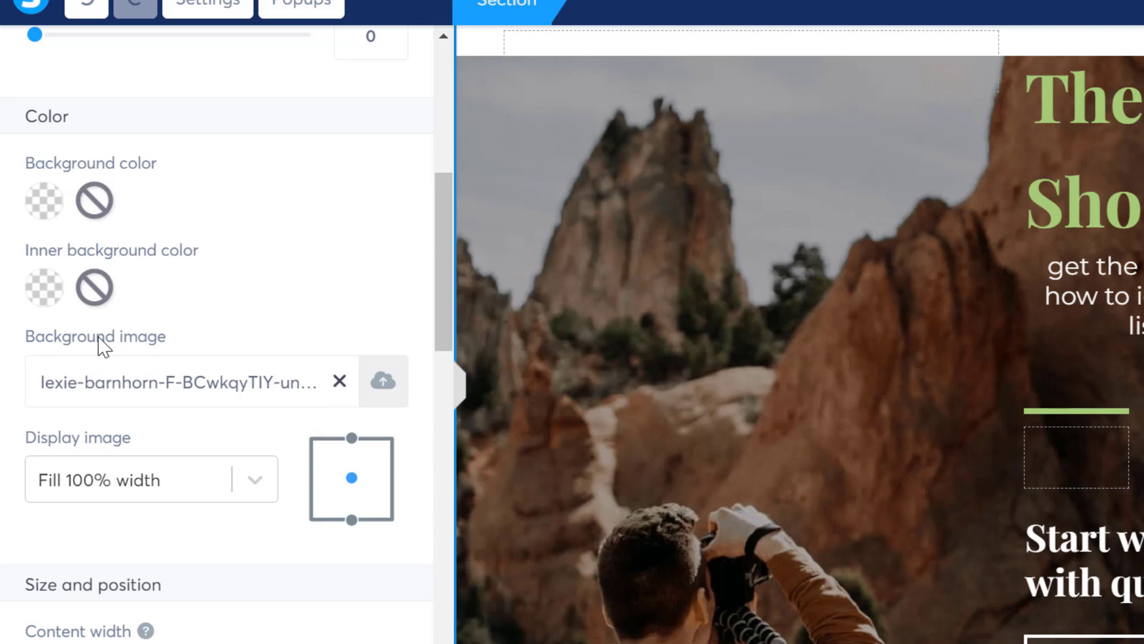
click(338, 382)
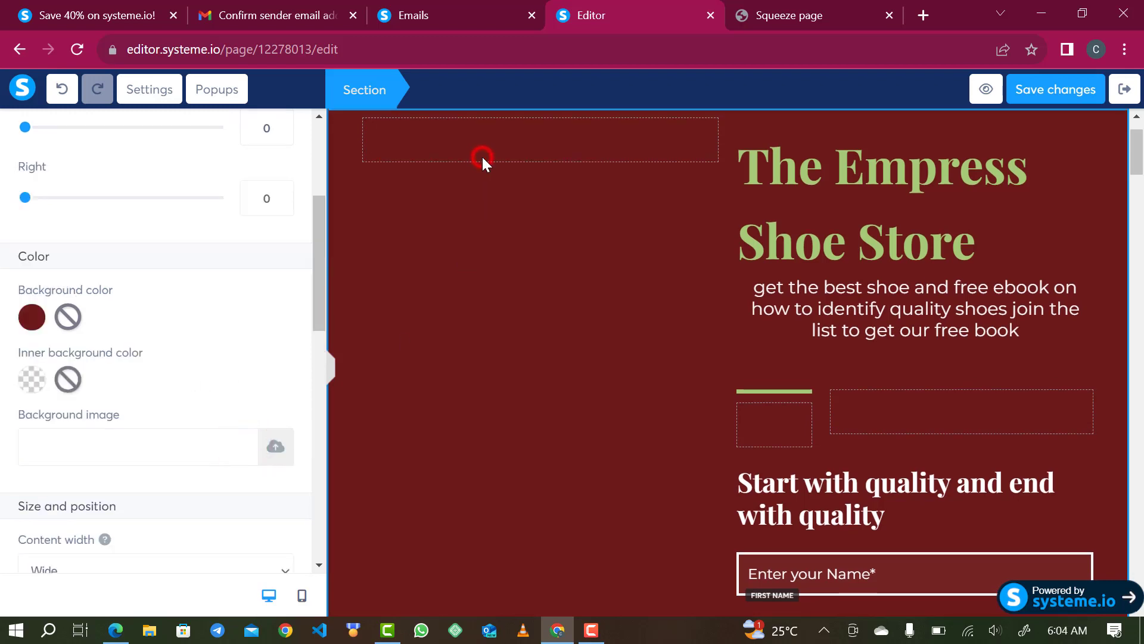
click(483, 158)
click(506, 145)
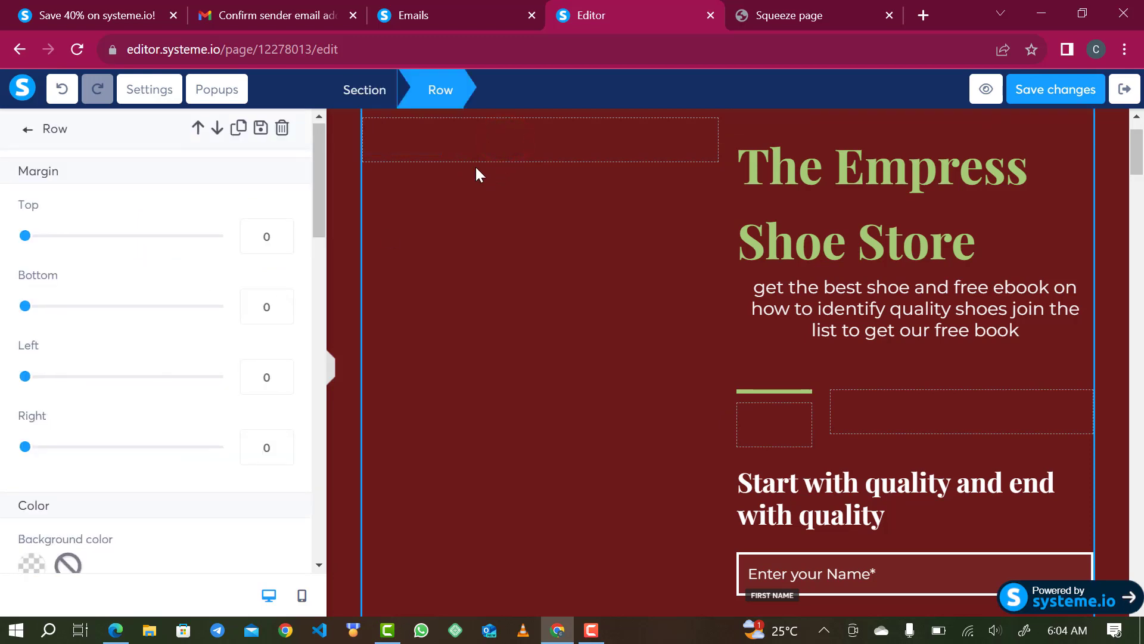
click(482, 155)
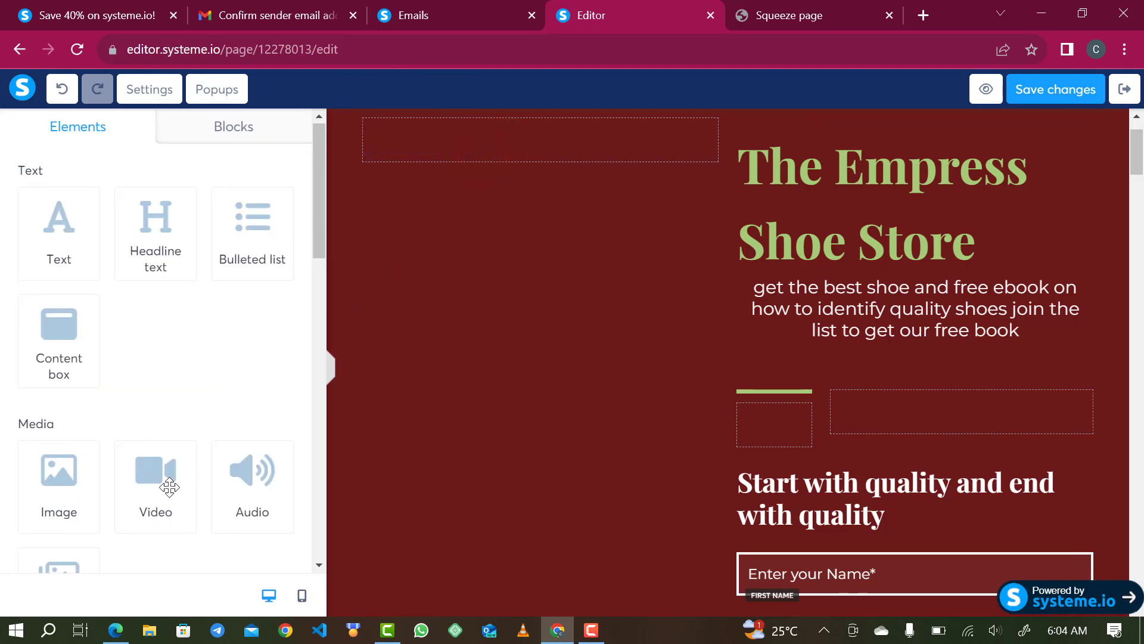
- Add an Image block to the empty left column with the red-jacket man photo from Your Images
scroll(163, 510, down, 1)
scroll(163, 510, down, 1)
drag(53, 364, 488, 155)
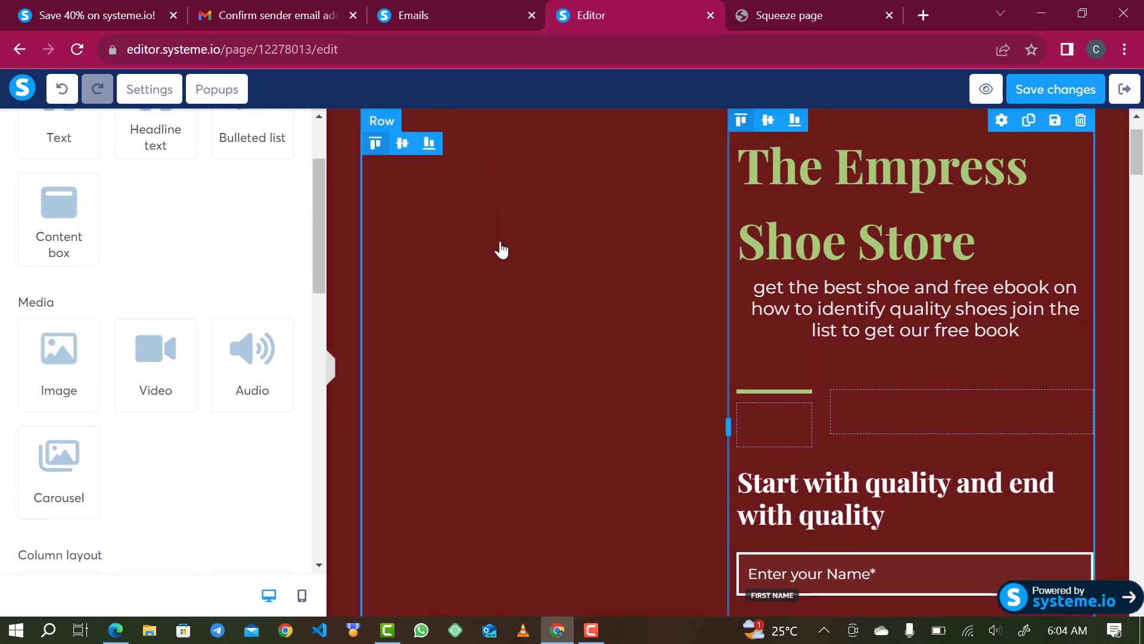
click(598, 272)
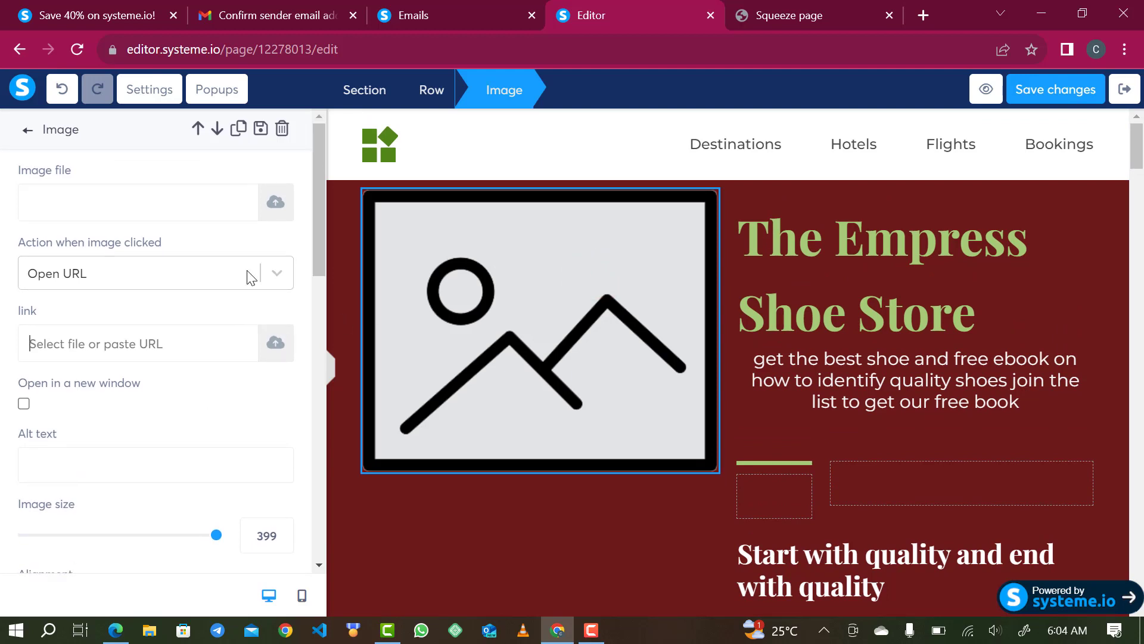
click(270, 208)
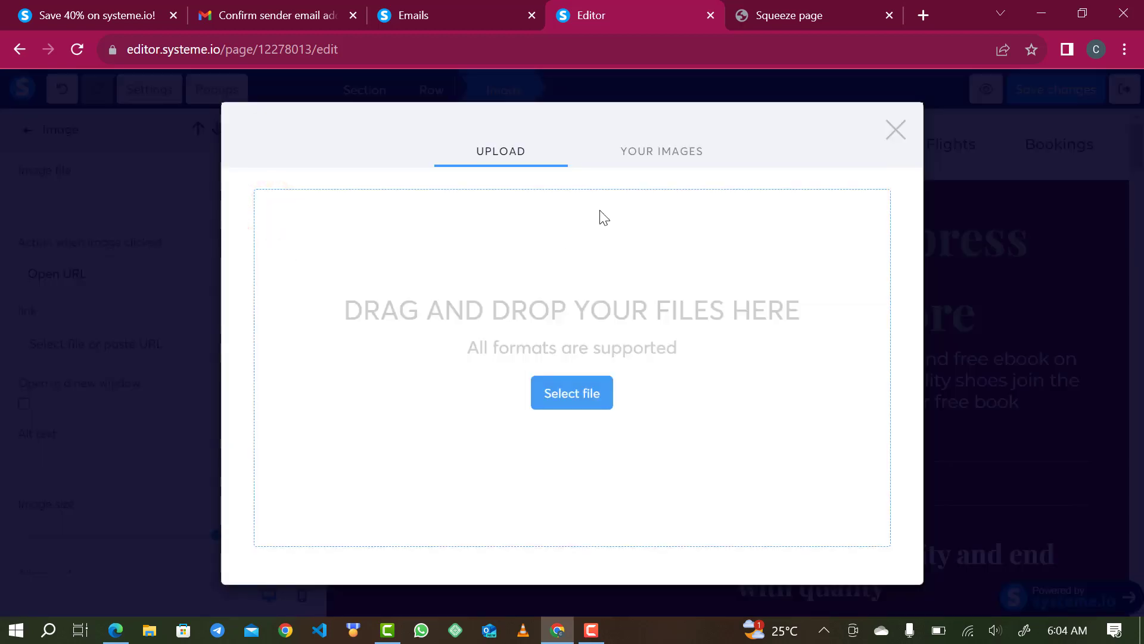
click(649, 152)
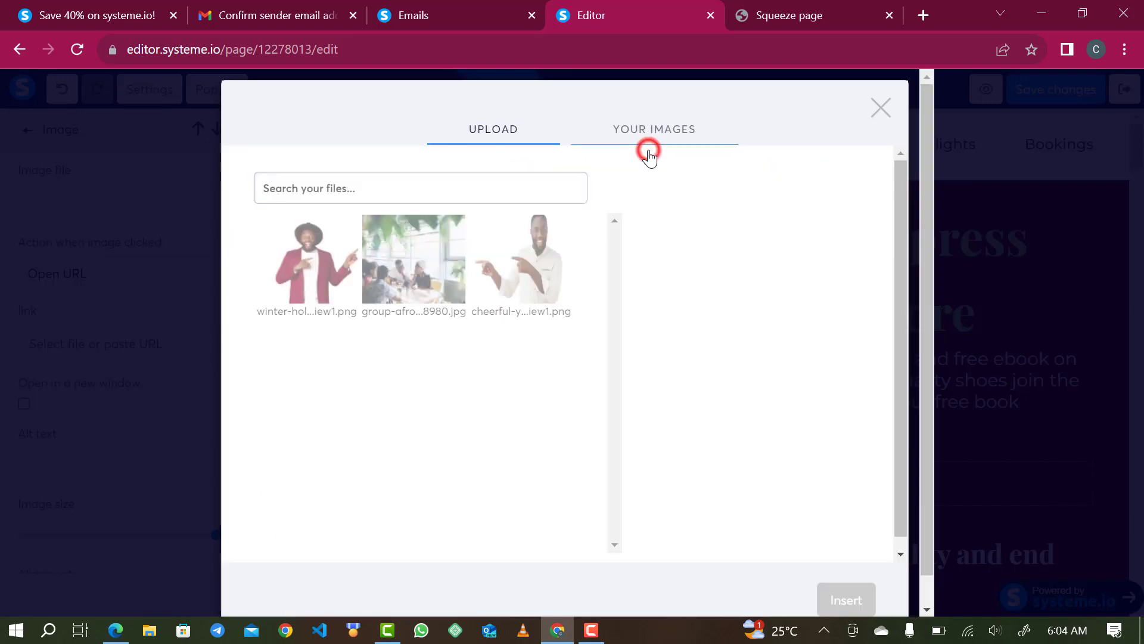
click(318, 247)
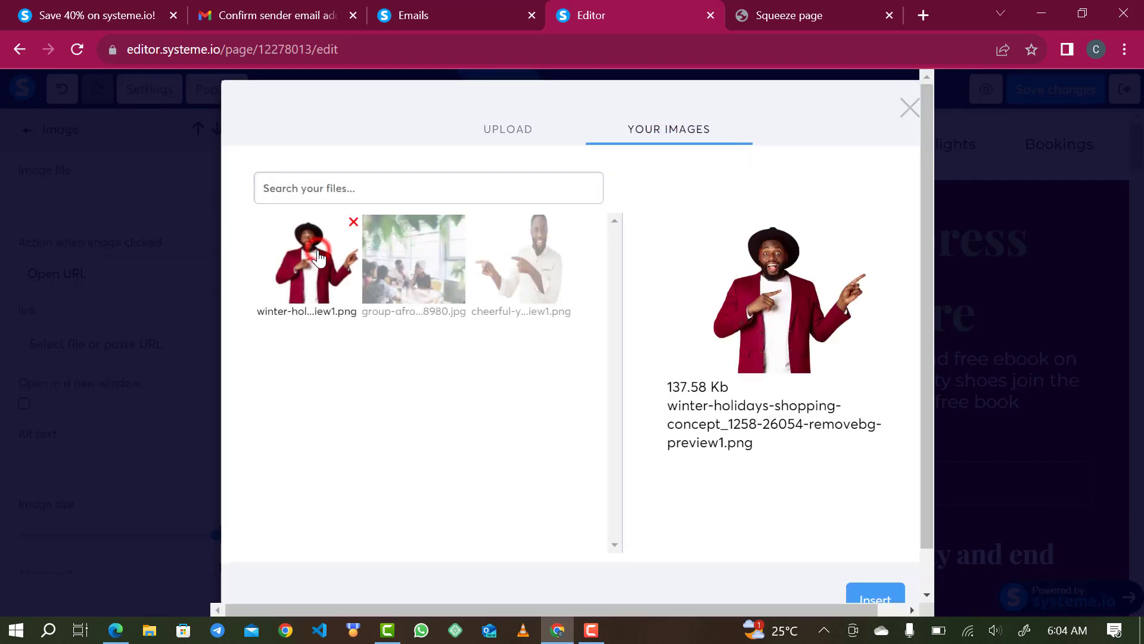
click(855, 594)
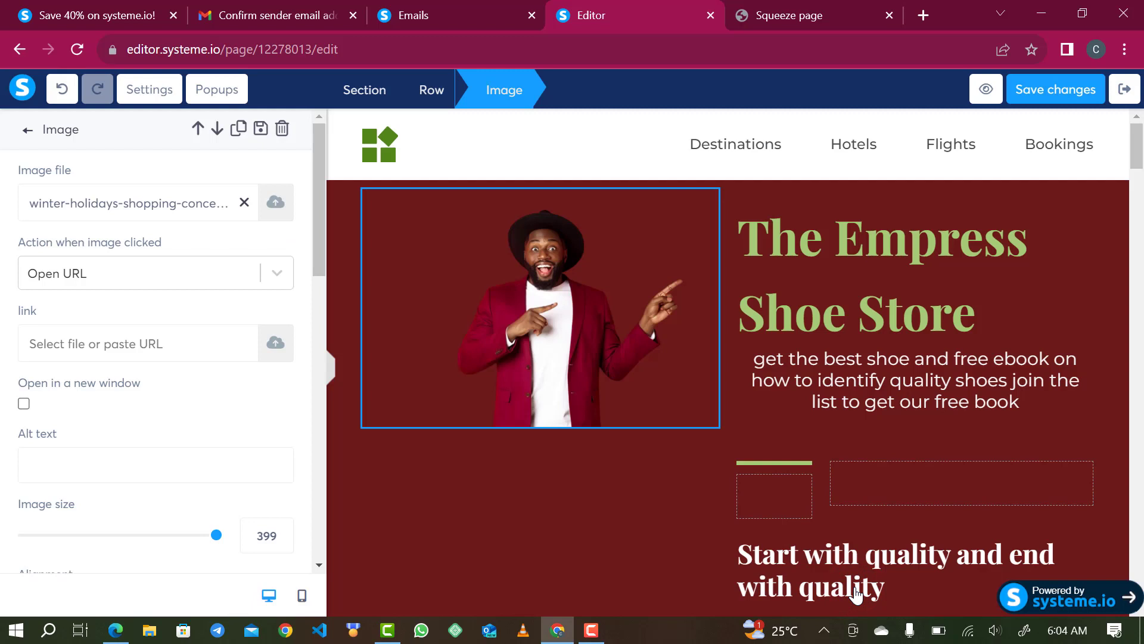
- Try a smaller image size, keep it at 399, and preview the hero section
scroll(130, 514, down, 2)
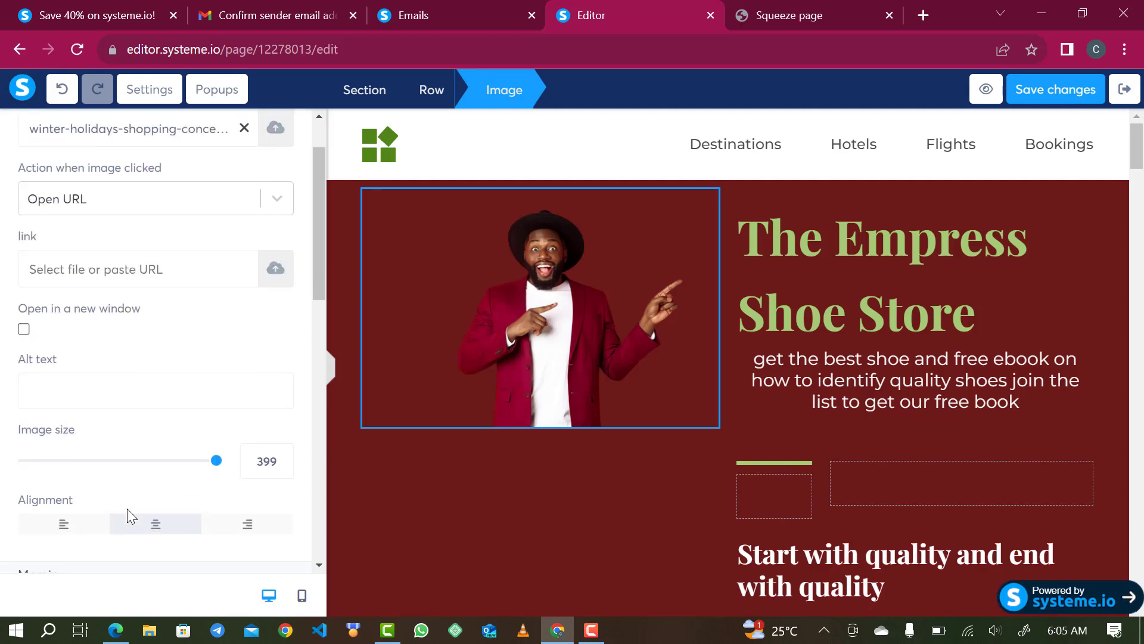
drag(218, 451, 397, 448)
scroll(534, 417, down, 2)
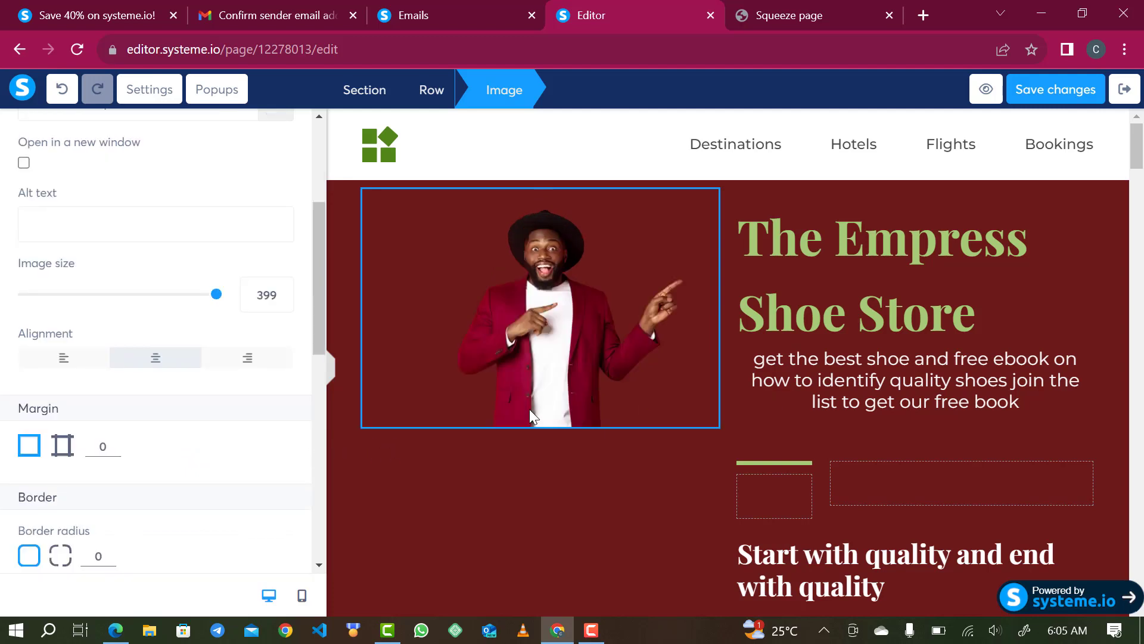
click(330, 371)
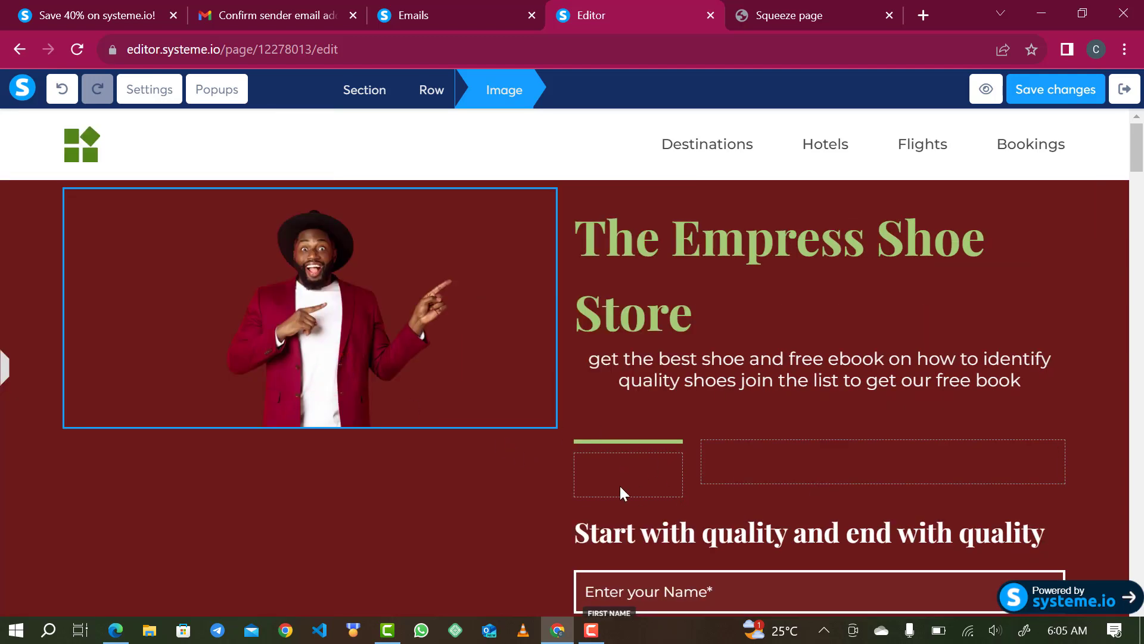
click(4, 370)
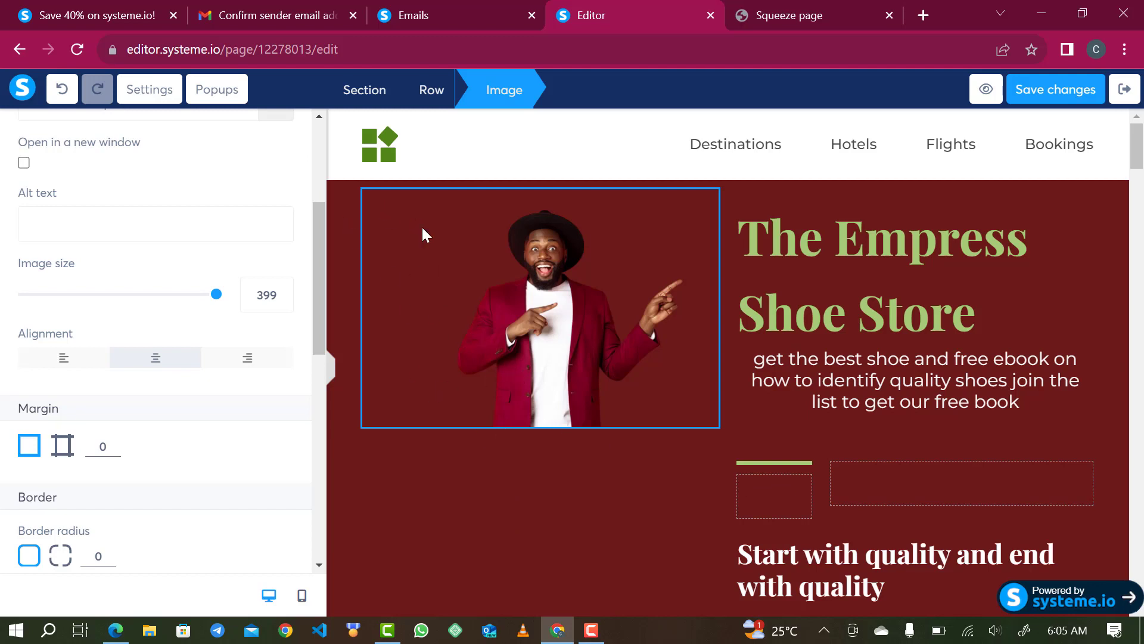
click(346, 94)
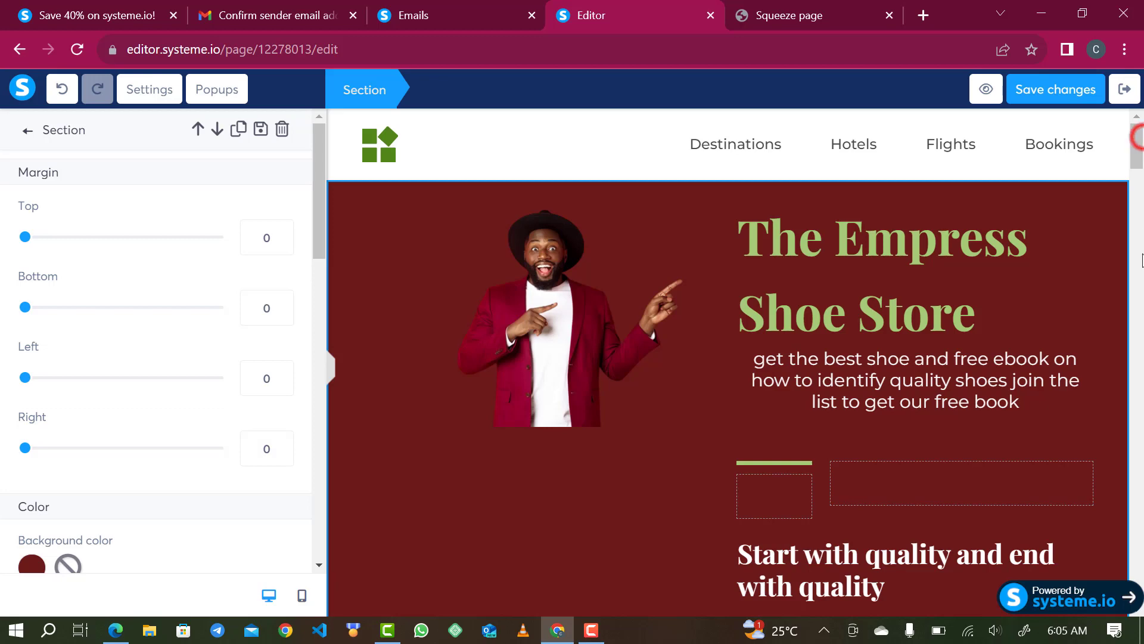
- Delete the More about us, Explore what you love and Adventure package sections
click(1136, 140)
drag(1138, 160, 1140, 199)
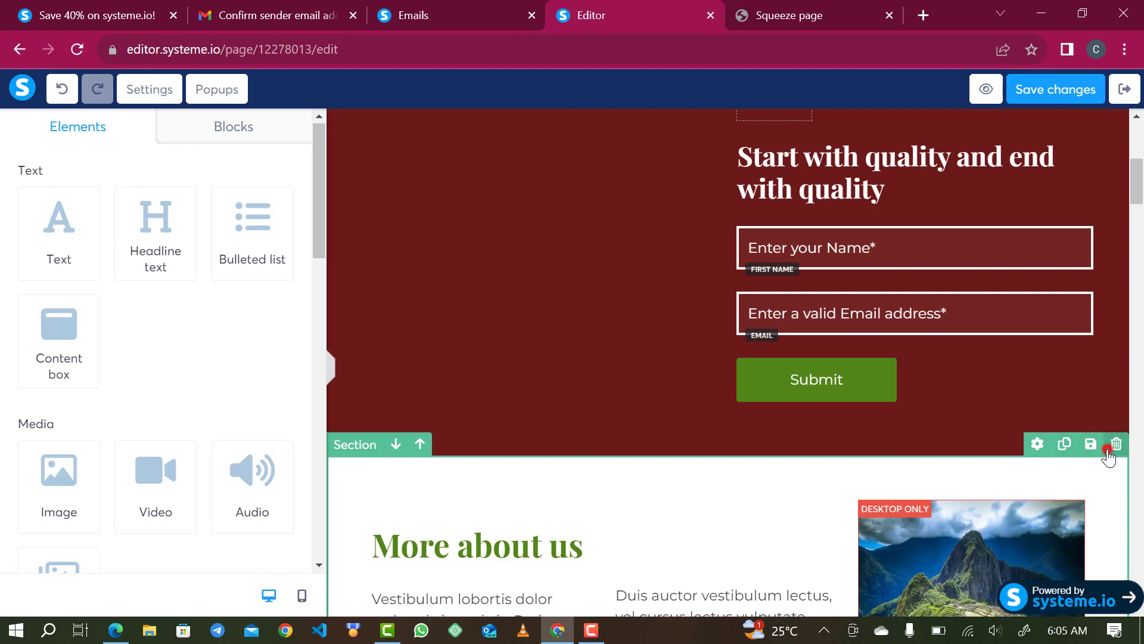
click(1107, 450)
click(654, 152)
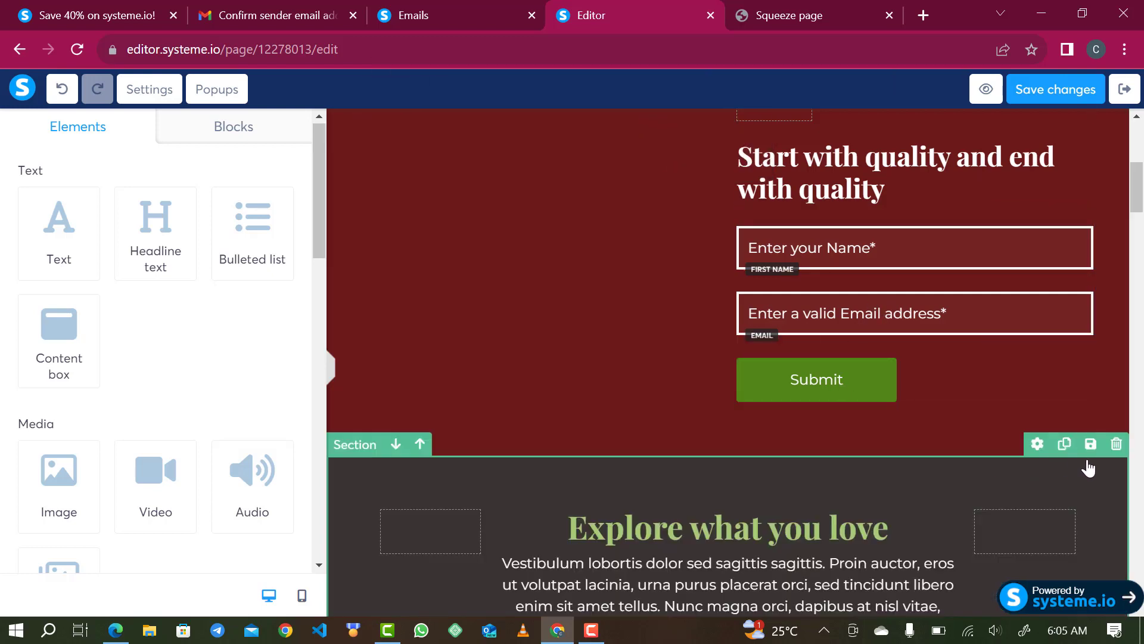
click(1116, 448)
click(654, 154)
scroll(715, 418, down, 3)
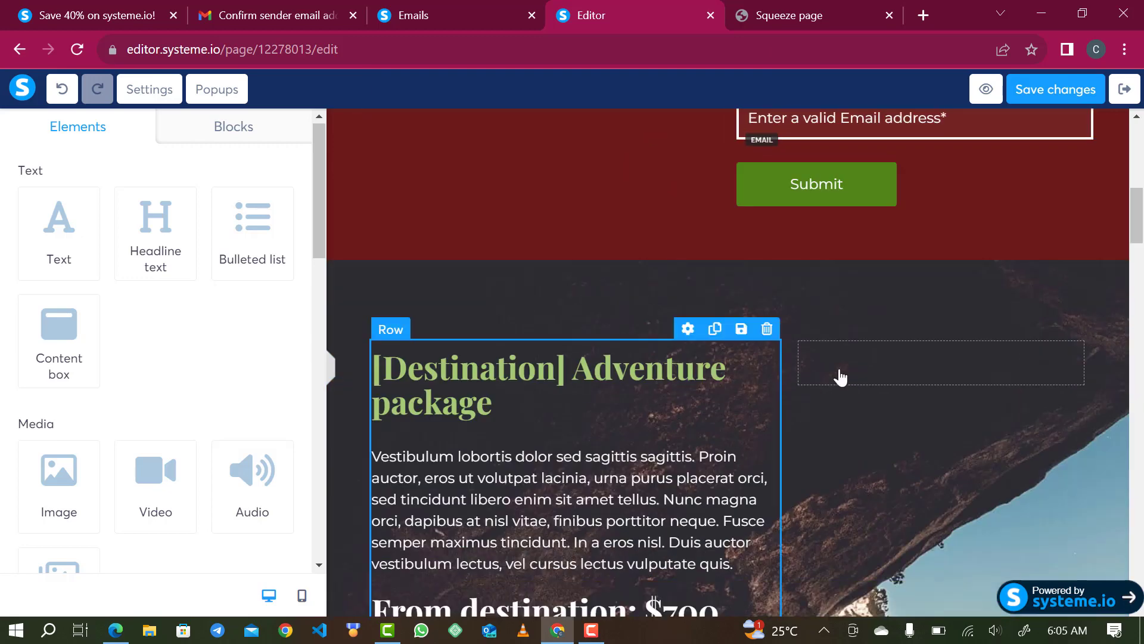
click(1115, 249)
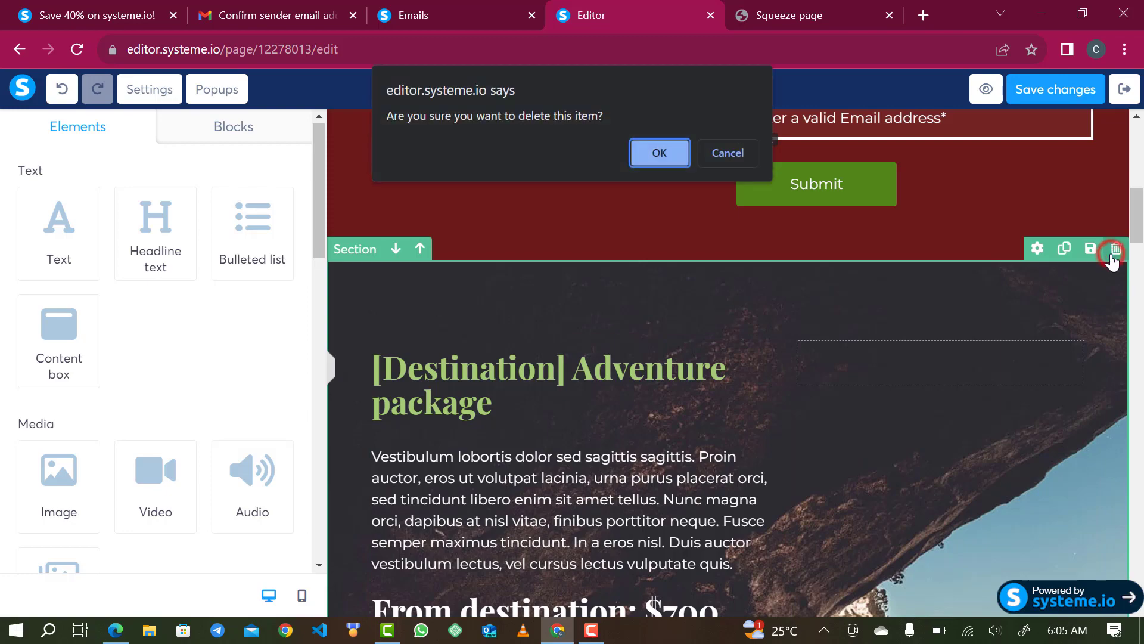
click(662, 164)
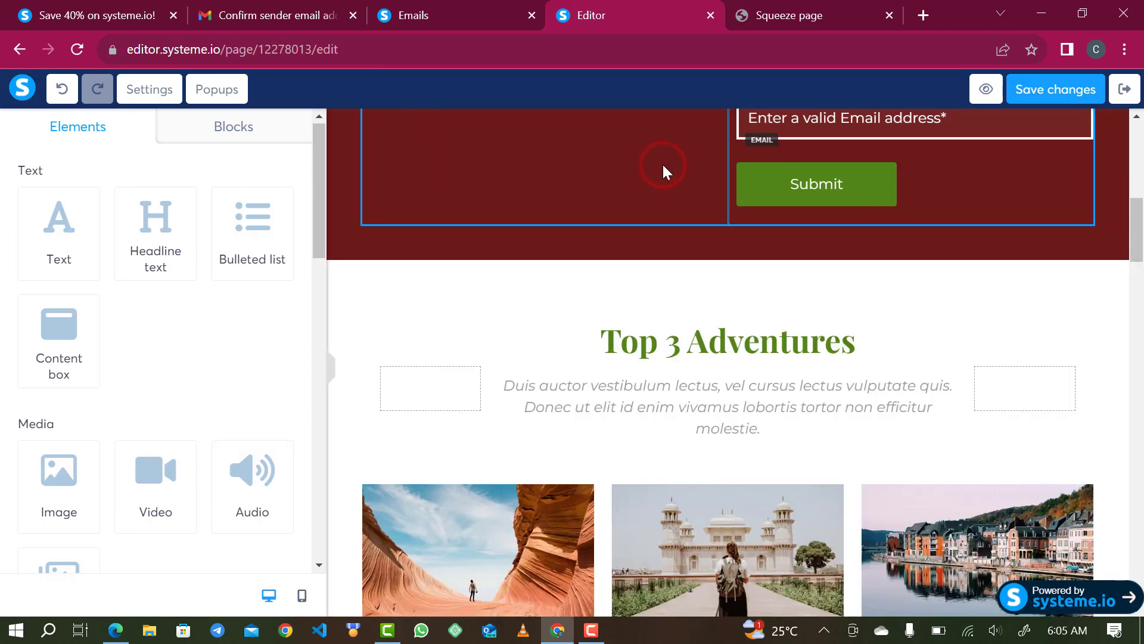
- Delete the Top 3 Adventures, man's portrait and logos sections
scroll(696, 341, down, 5)
scroll(696, 341, down, 10)
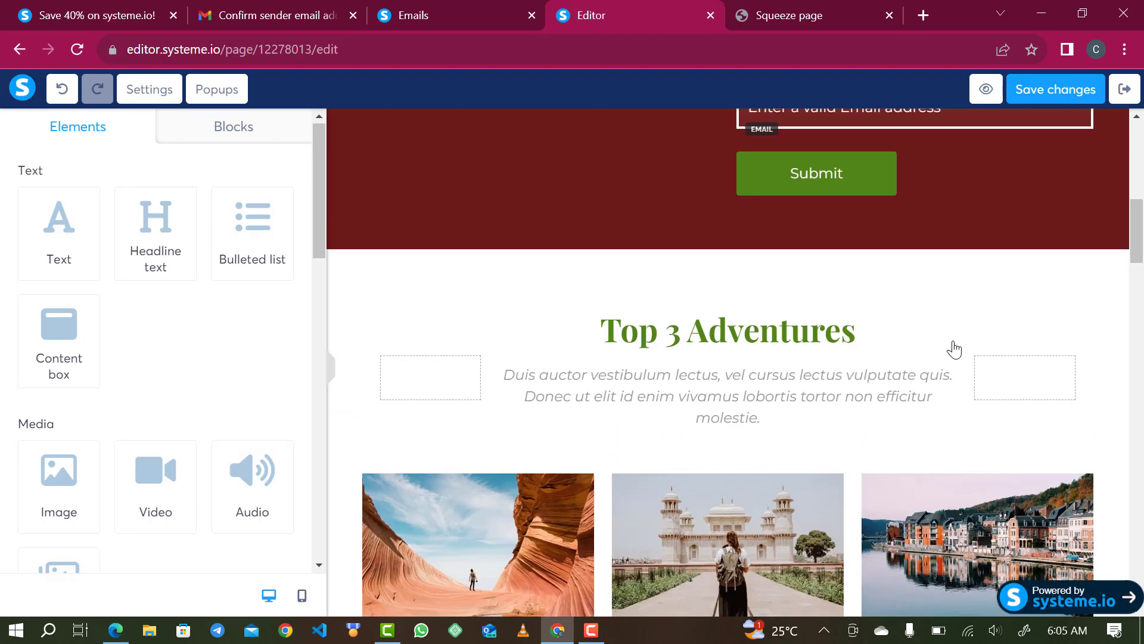
mouse_move(1127, 263)
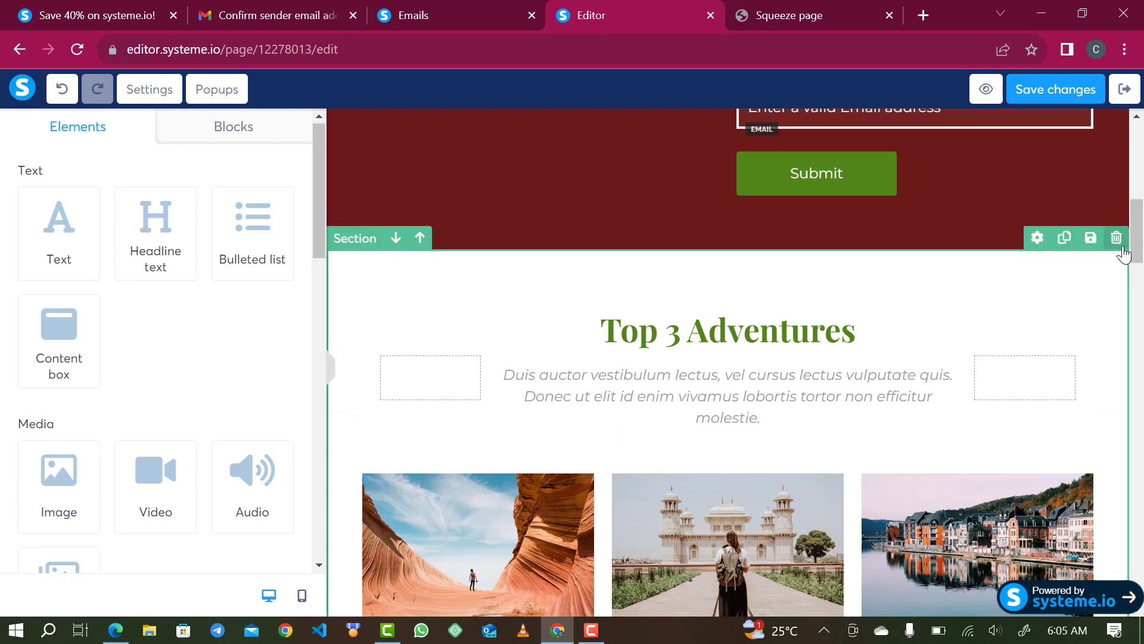
click(1116, 239)
click(671, 163)
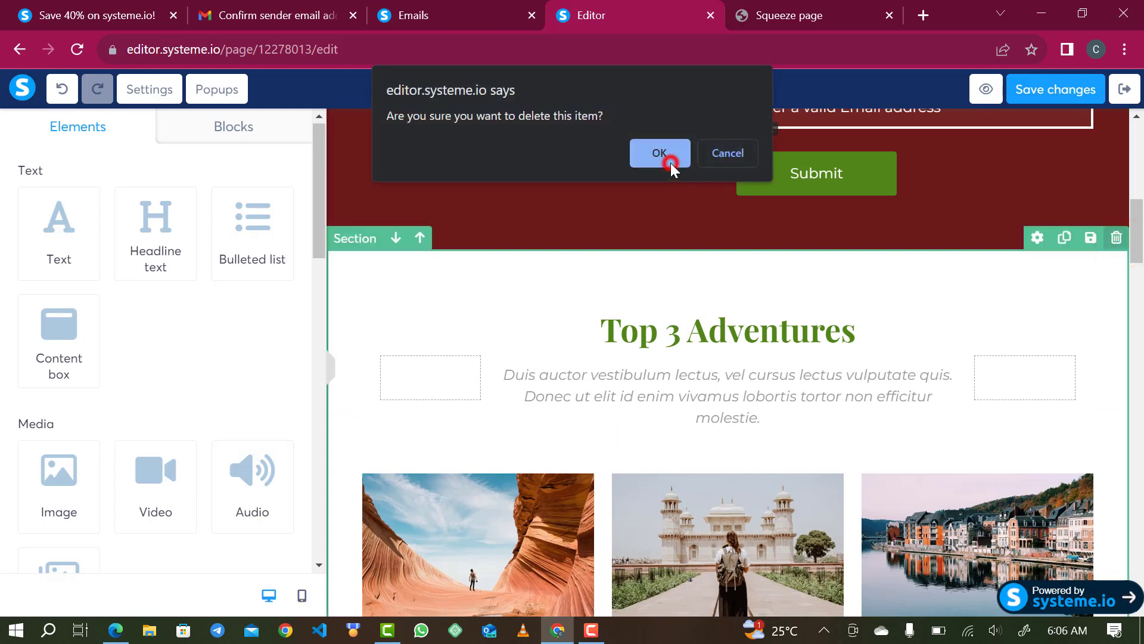
mouse_move(904, 352)
click(1115, 238)
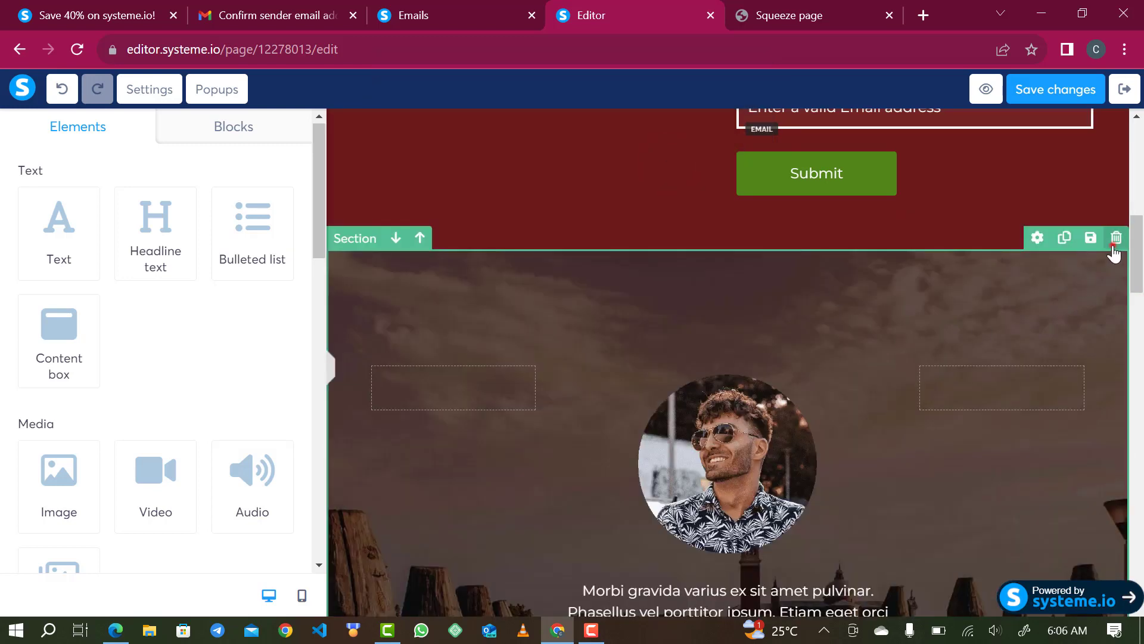
click(657, 154)
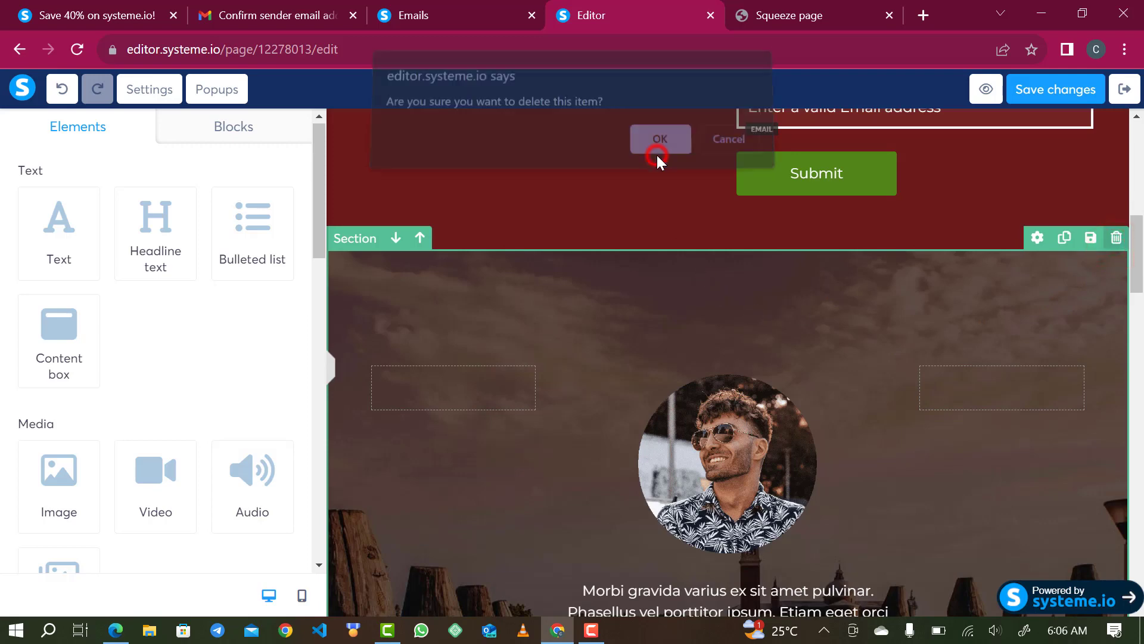
scroll(693, 379, down, 3)
scroll(1001, 203, up, 3)
mouse_move(1116, 291)
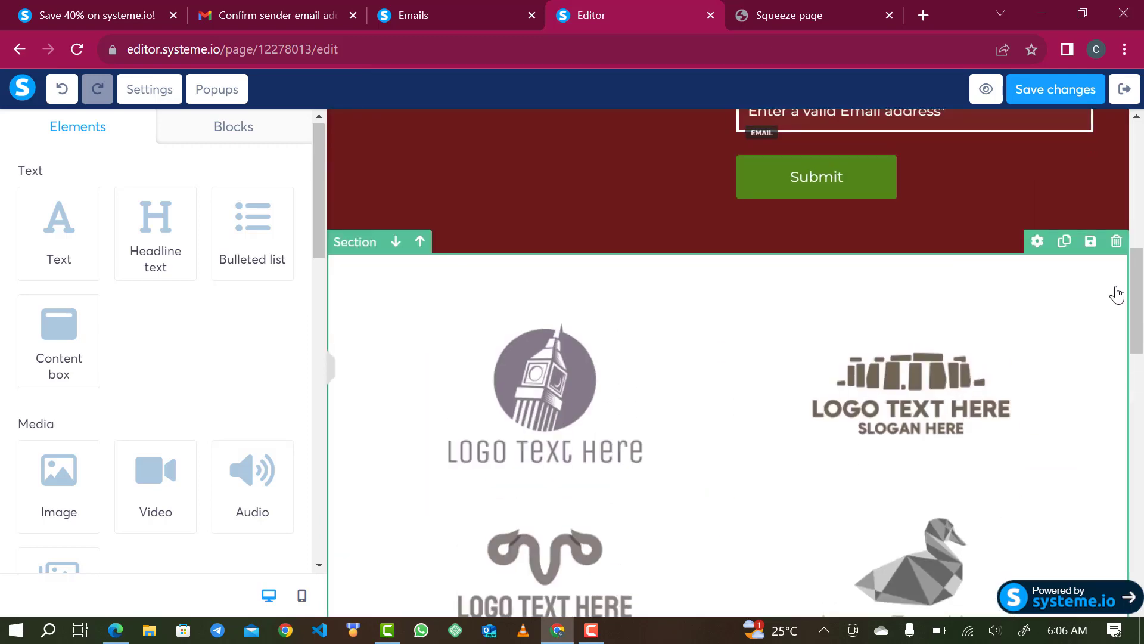
click(1118, 242)
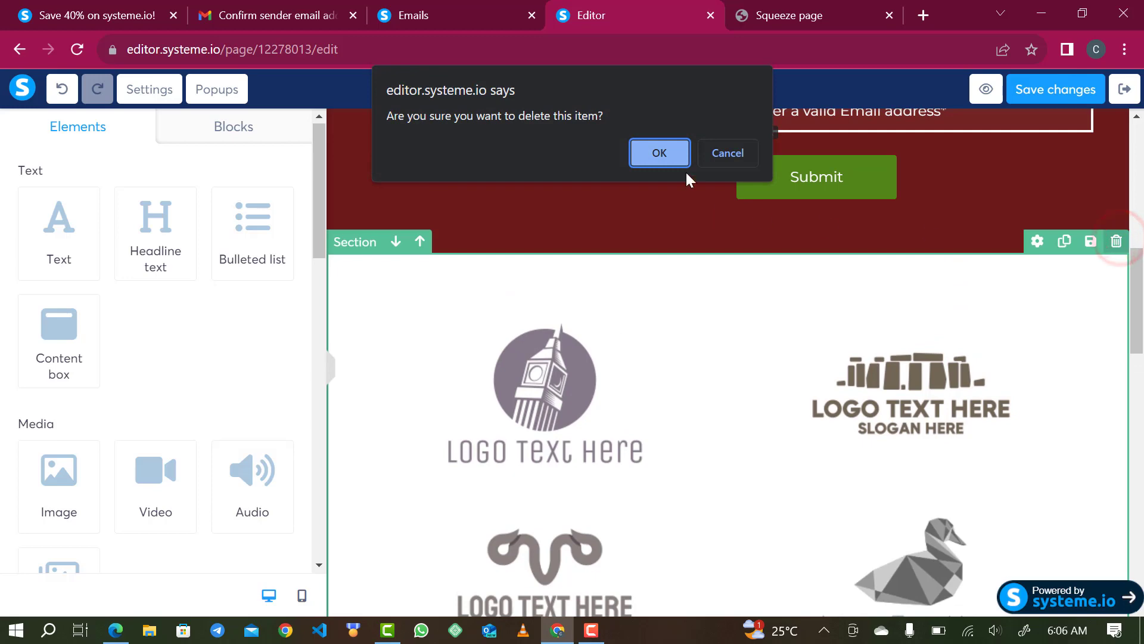
click(672, 154)
- Delete the photo-collage section and trash the footer section
scroll(674, 335, down, 2)
scroll(670, 384, up, 3)
mouse_move(868, 420)
click(1116, 345)
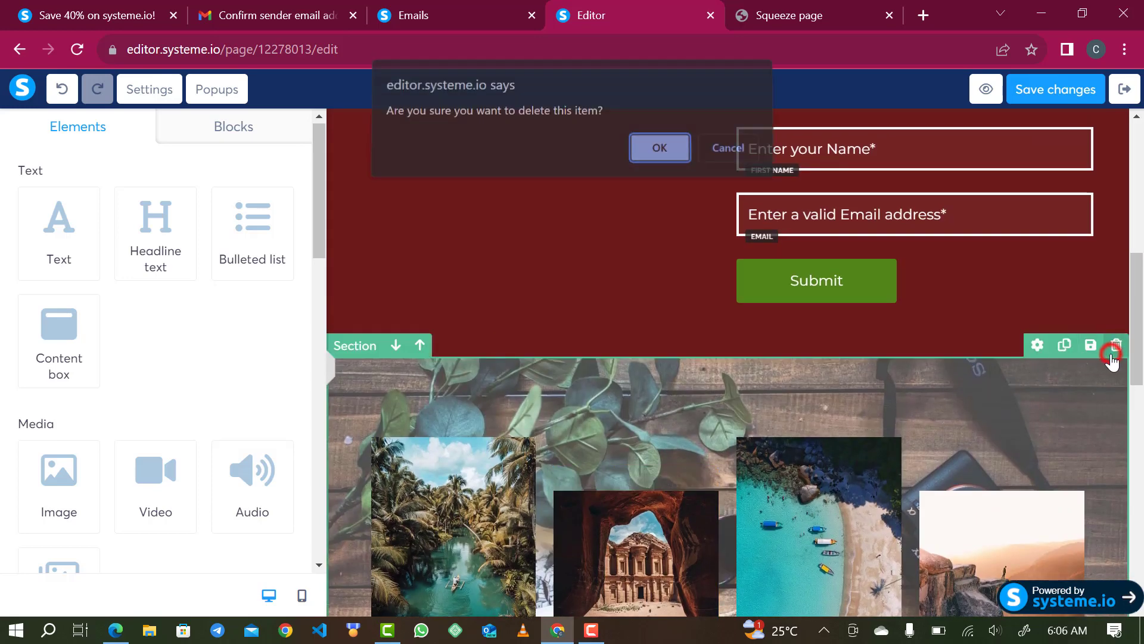
click(649, 153)
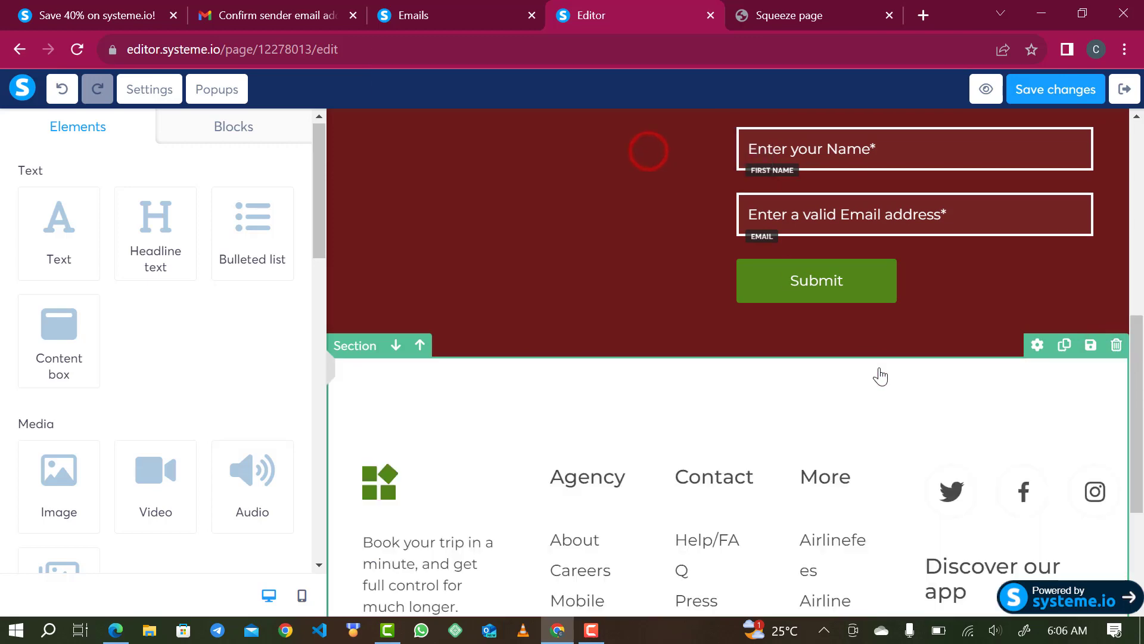
click(1116, 345)
- Confirm the footer deletion and view the page in mobile layout
click(655, 163)
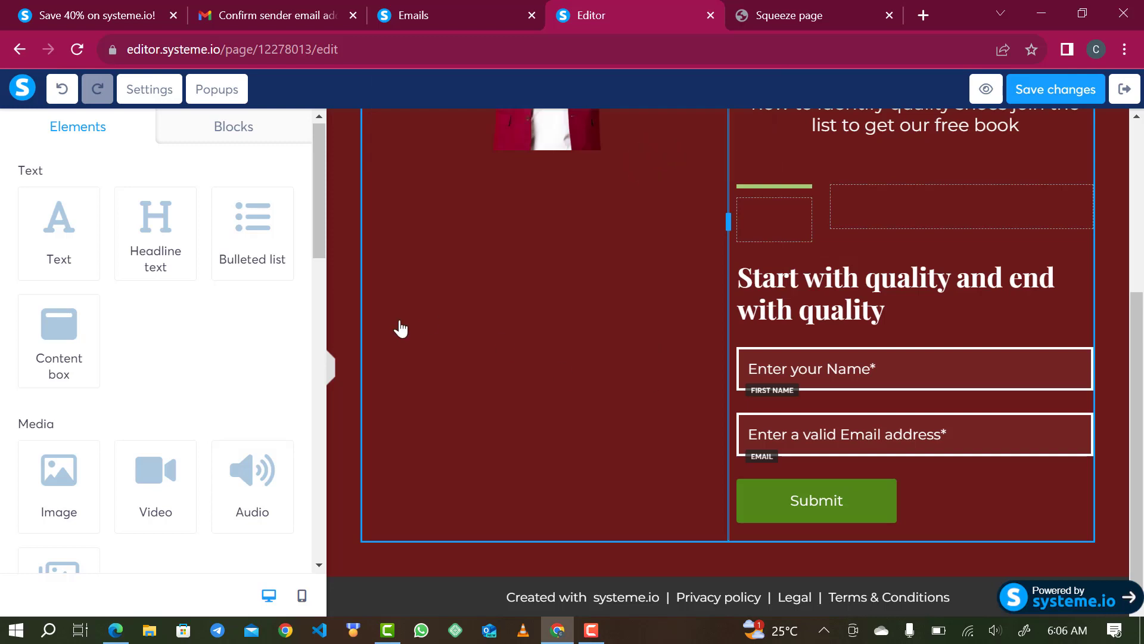
click(301, 598)
scroll(718, 365, up, 4)
scroll(730, 320, down, 5)
scroll(730, 319, down, 2)
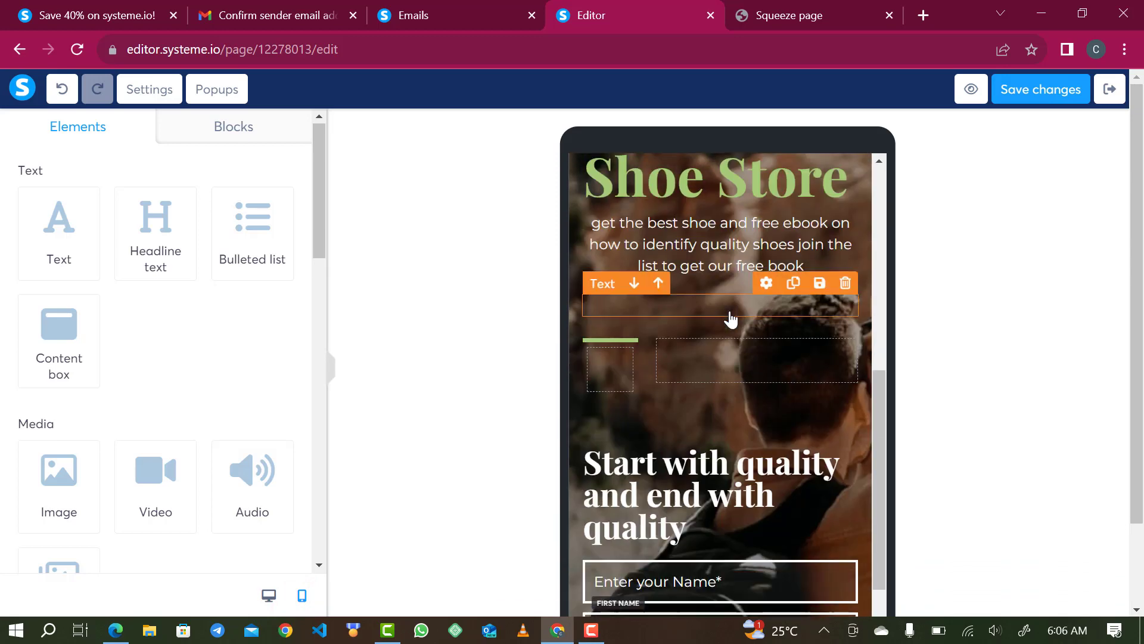
scroll(733, 298, up, 5)
- Move the man's photo into one row beside 'Start with quality and end with quality'
drag(742, 237, 741, 640)
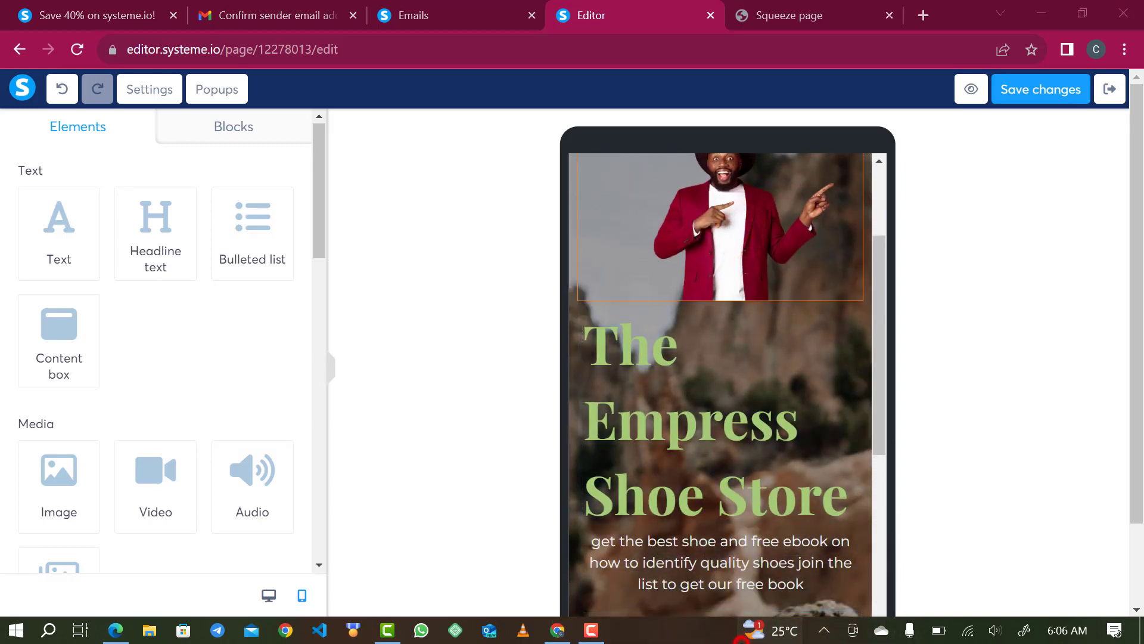
scroll(838, 401, down, 2)
drag(742, 203, 748, 593)
scroll(748, 596, down, 6)
scroll(748, 595, up, 2)
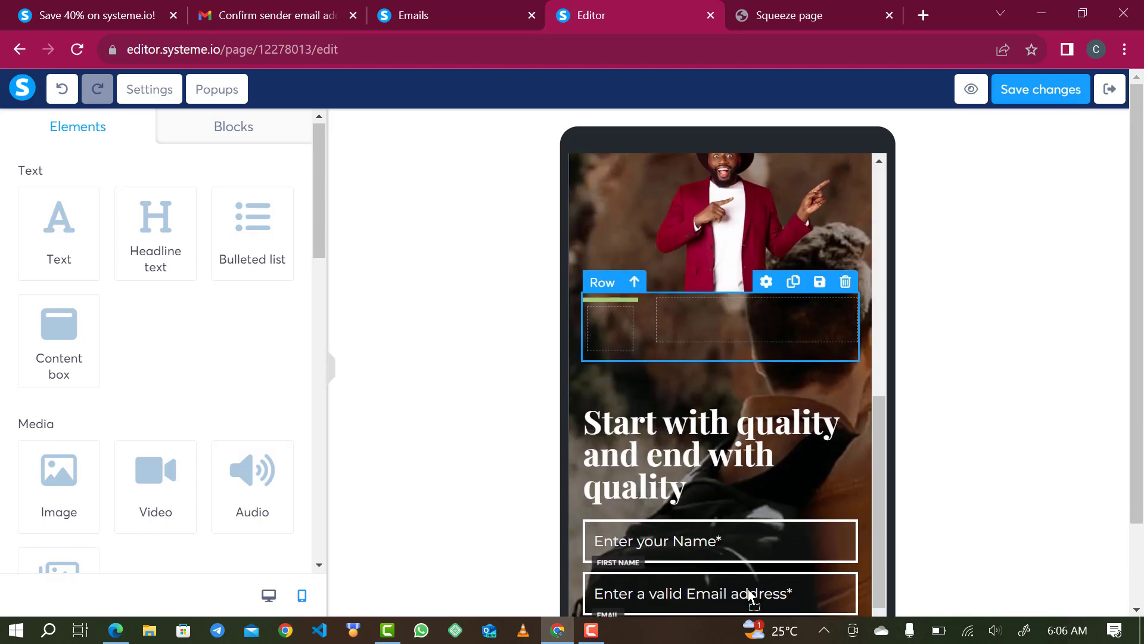
scroll(740, 360, up, 1)
click(736, 261)
drag(663, 377, 596, 376)
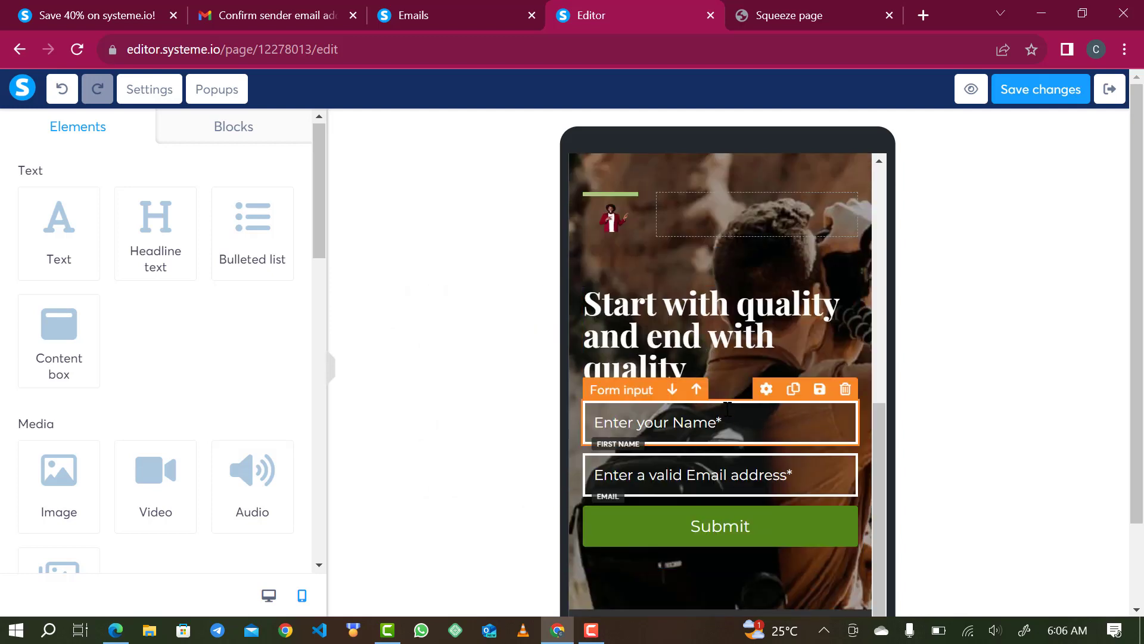
drag(712, 360, 775, 233)
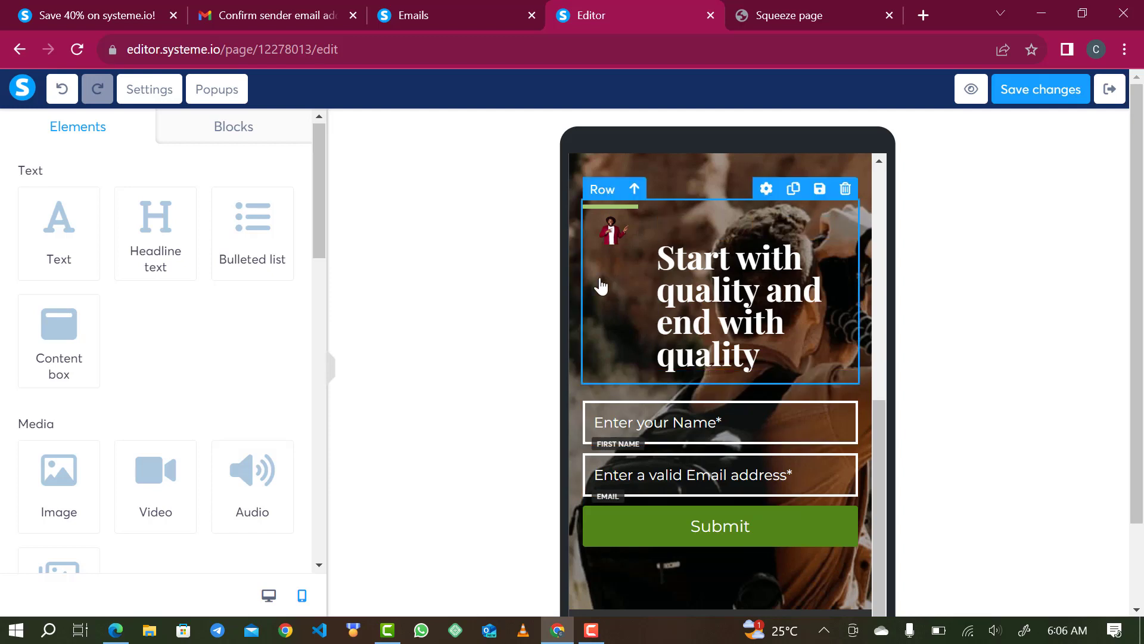
click(268, 596)
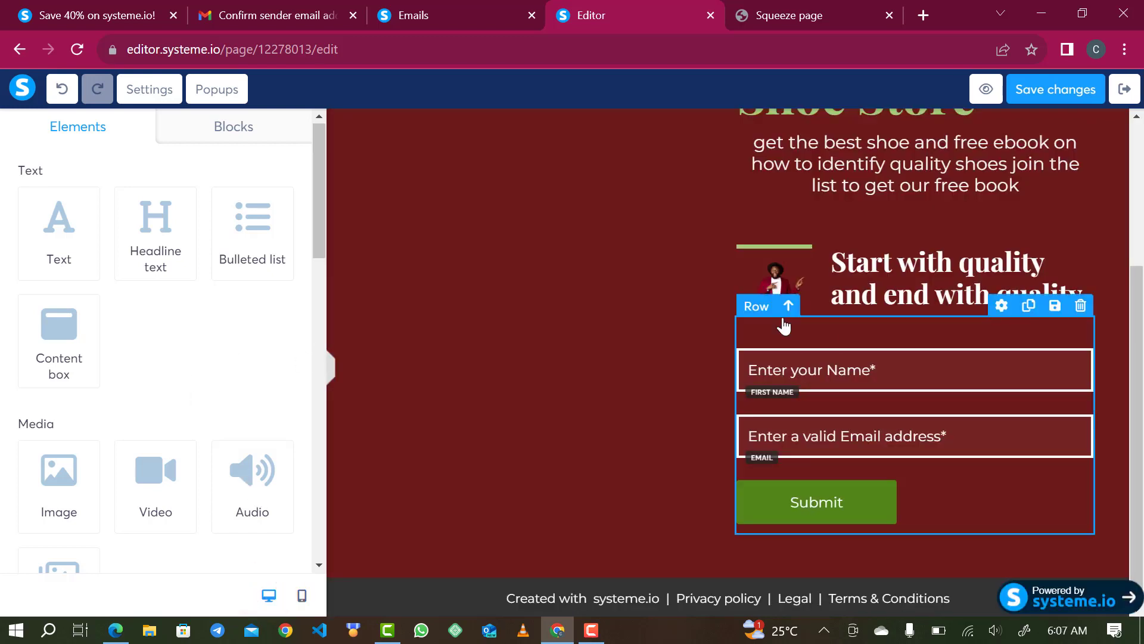
- Review the image and top-row settings, reposition the small image, and check the Submit button's redirect
click(791, 276)
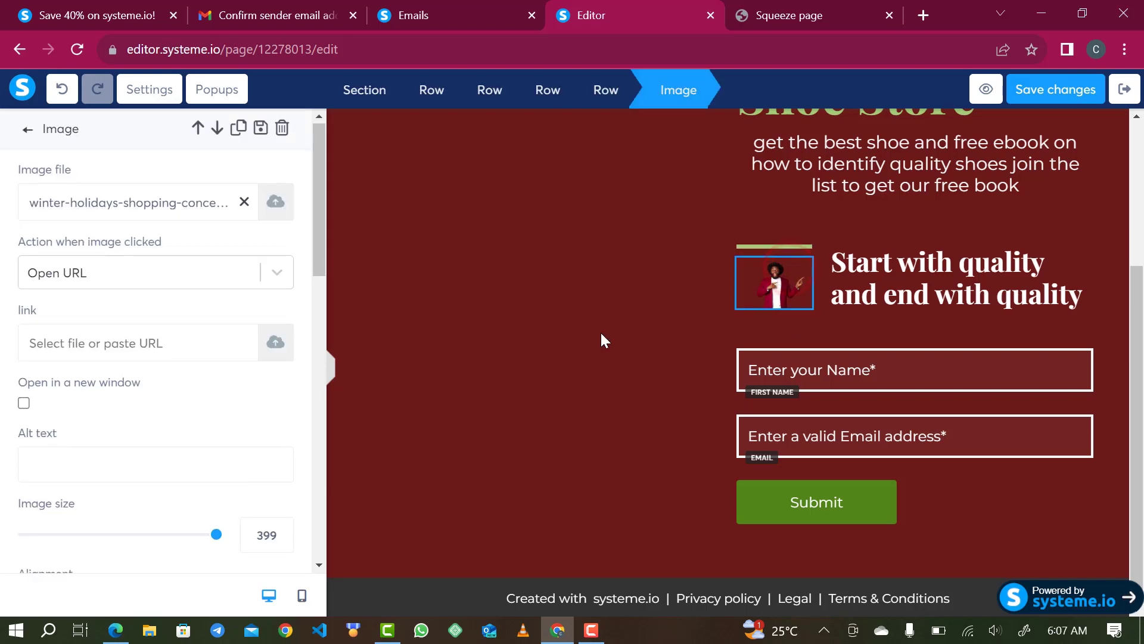
click(750, 263)
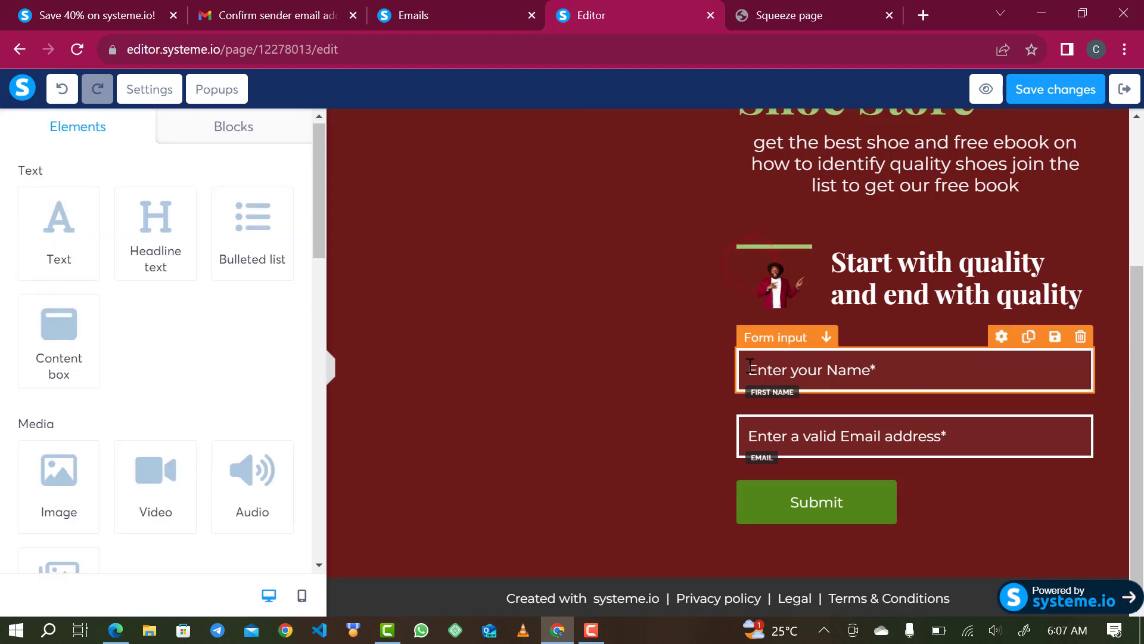
scroll(635, 332, up, 4)
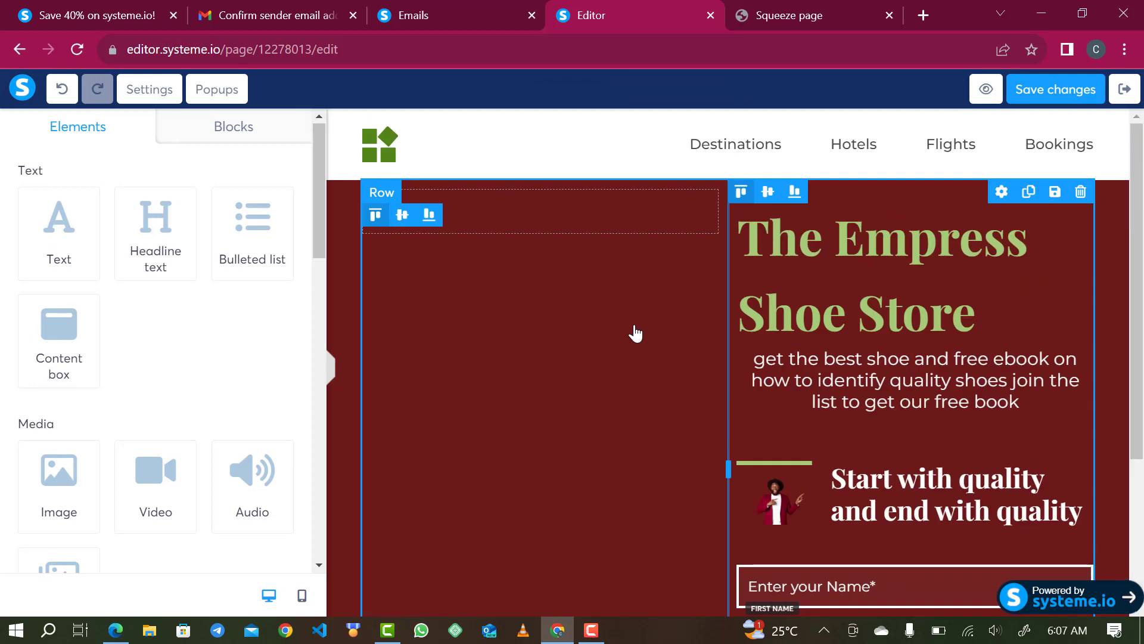
click(614, 213)
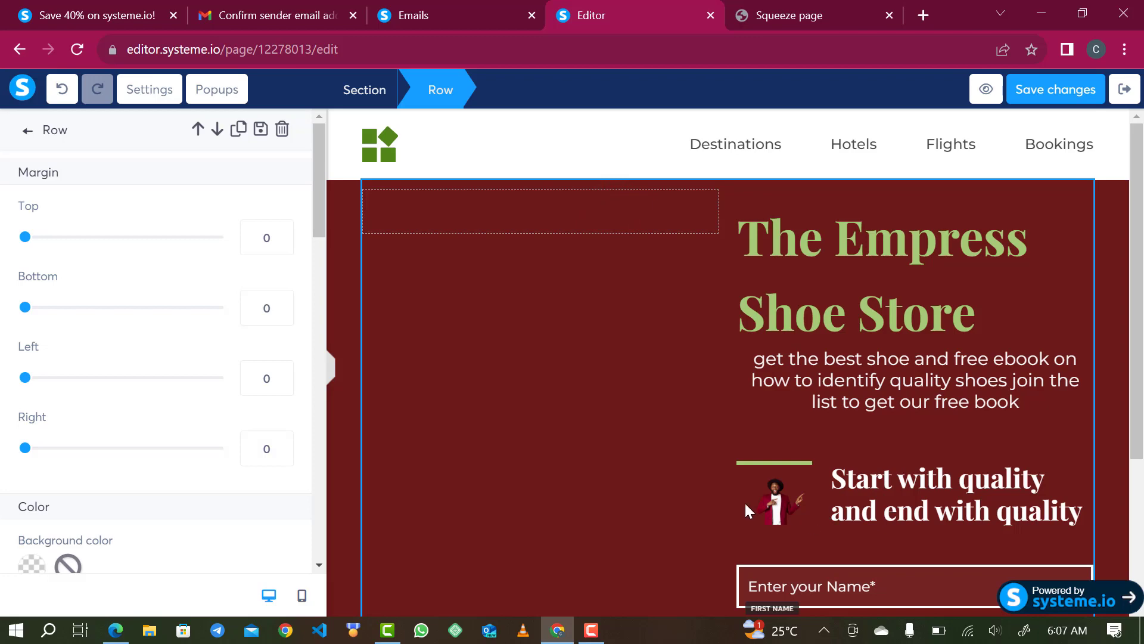
click(773, 505)
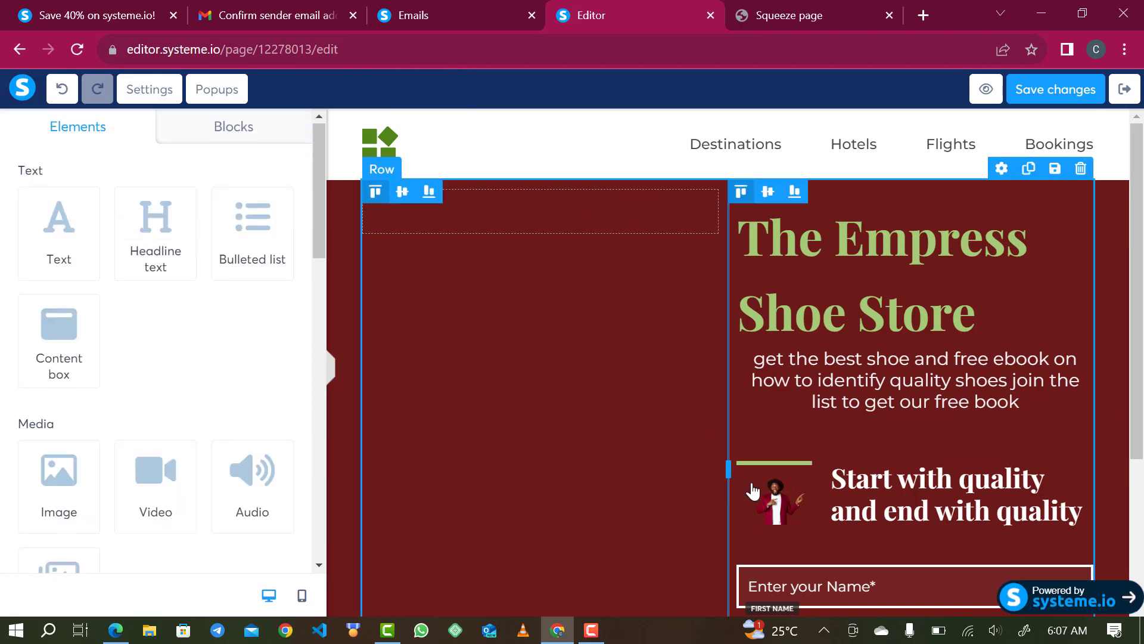
drag(767, 516, 520, 214)
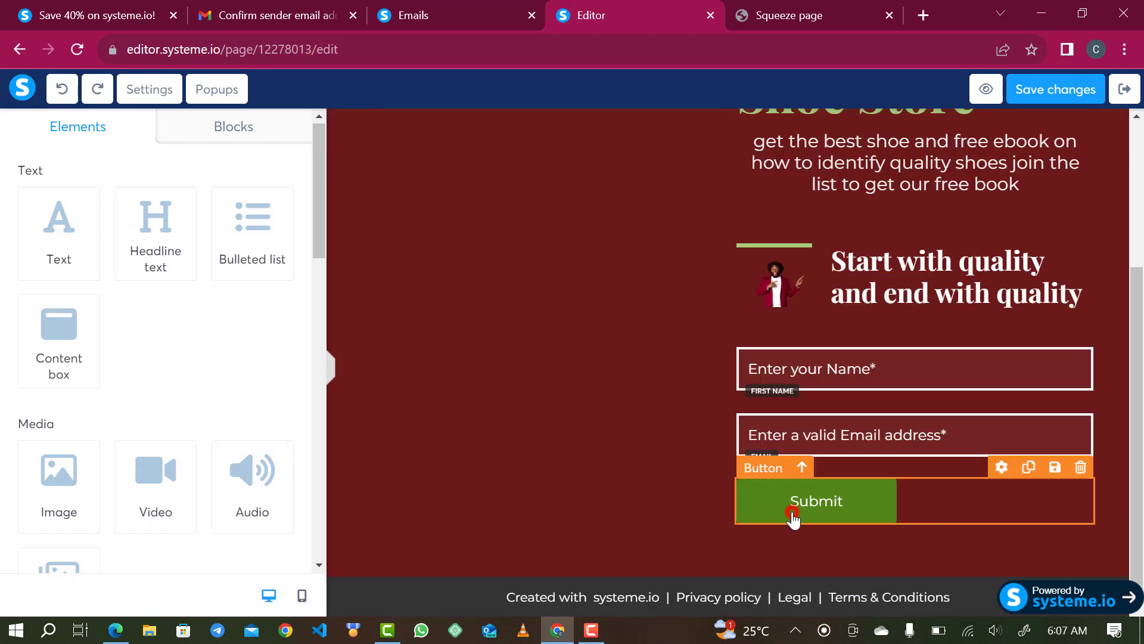
click(793, 516)
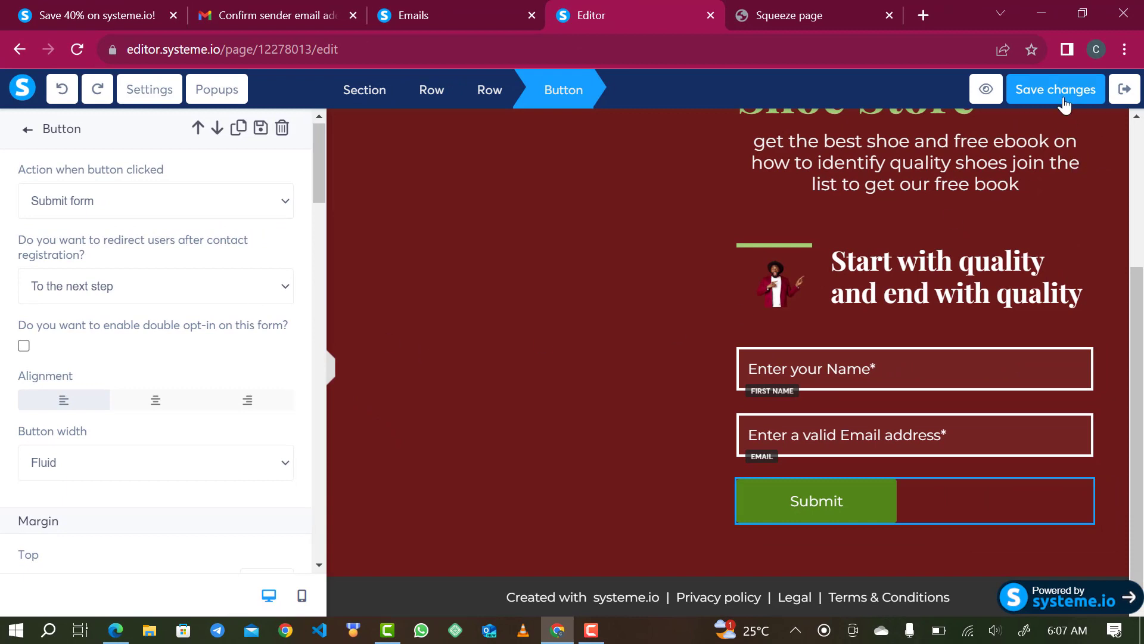
- Save the squeeze page changes and exit to the funnel step overview
click(1029, 92)
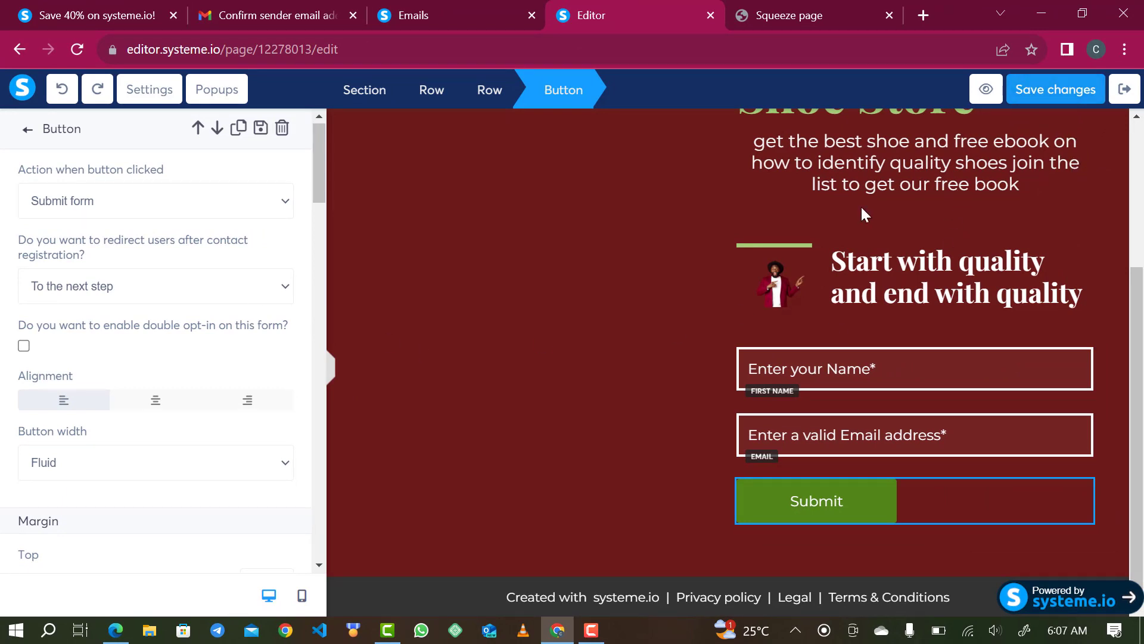
click(1053, 92)
click(1125, 89)
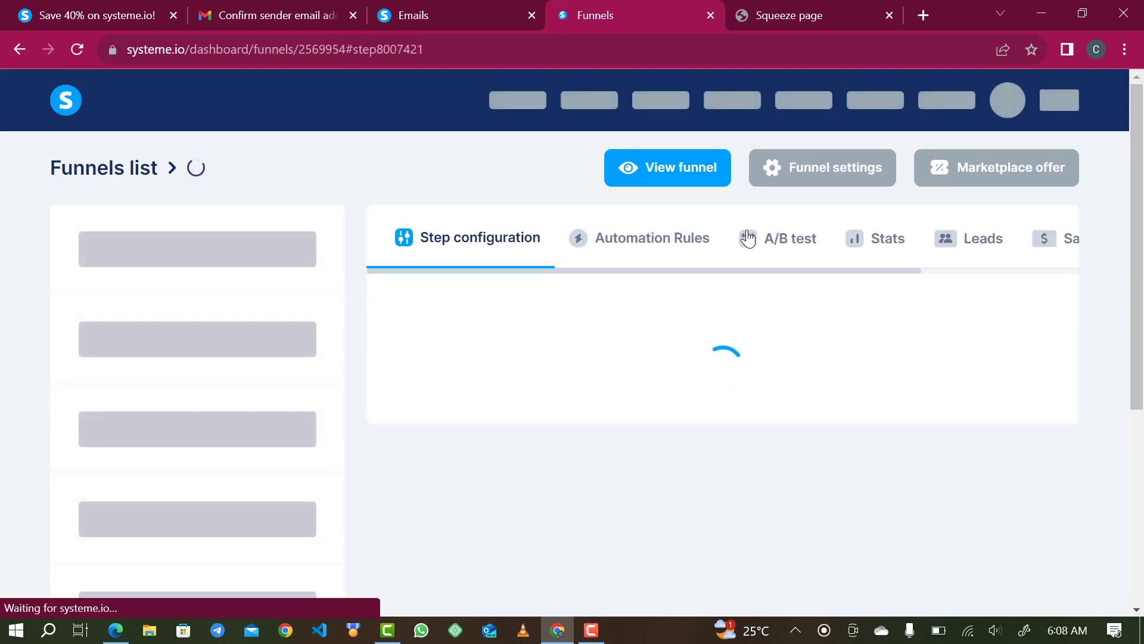
- Apply the 'Thank you for registering' template to the Thank You / Download Page step
scroll(748, 238, down, 1)
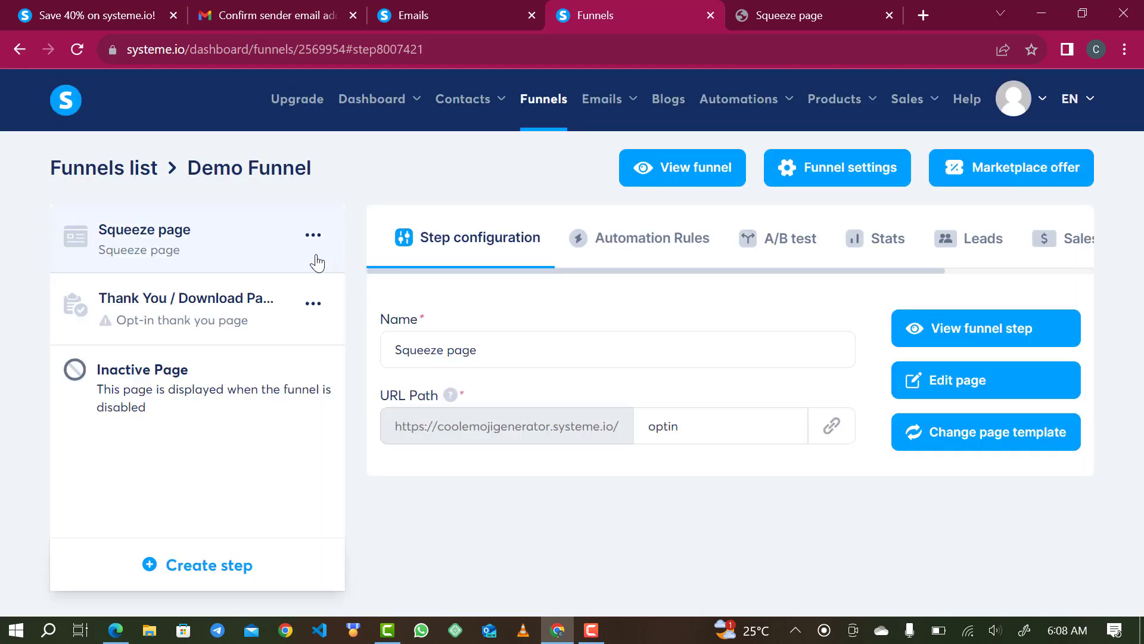
click(216, 297)
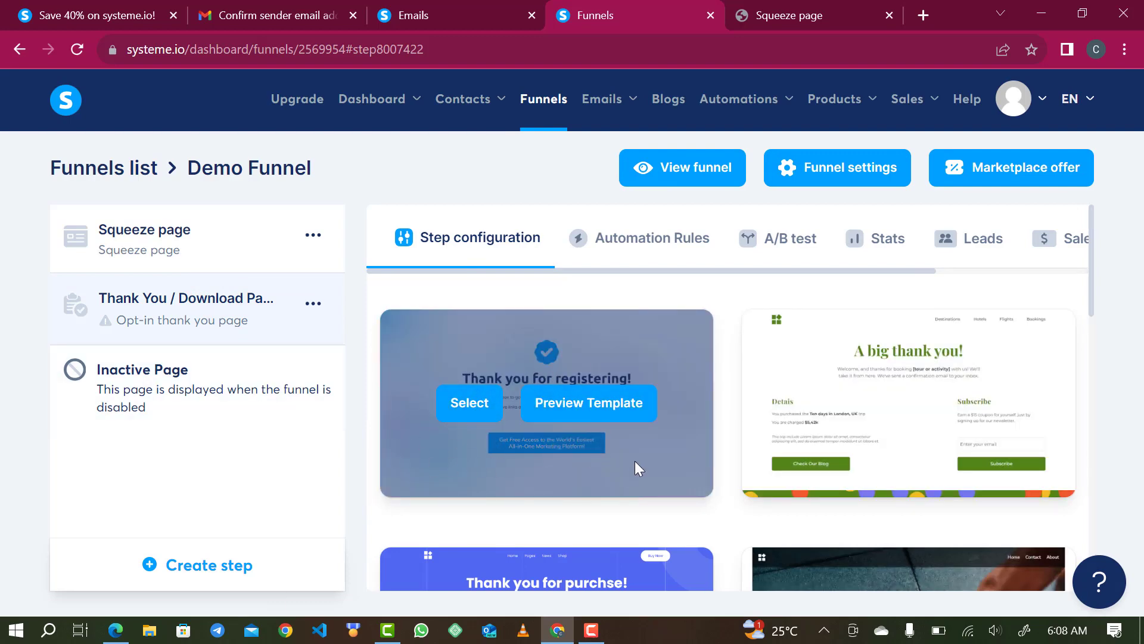
scroll(635, 460, down, 3)
scroll(634, 460, up, 1)
scroll(635, 460, down, 1)
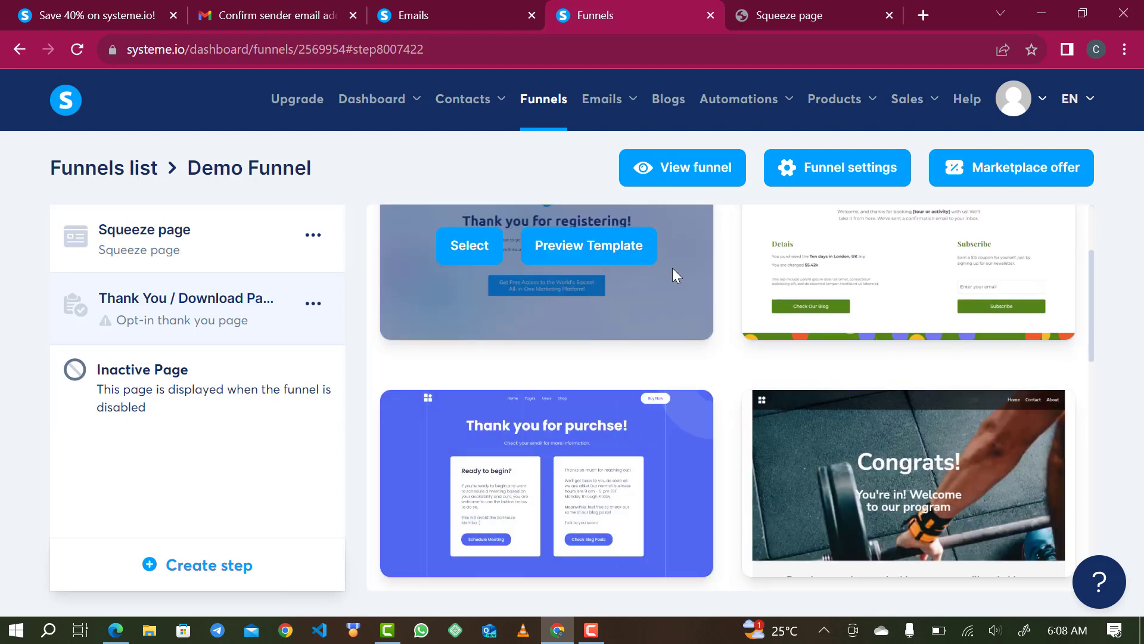
click(470, 246)
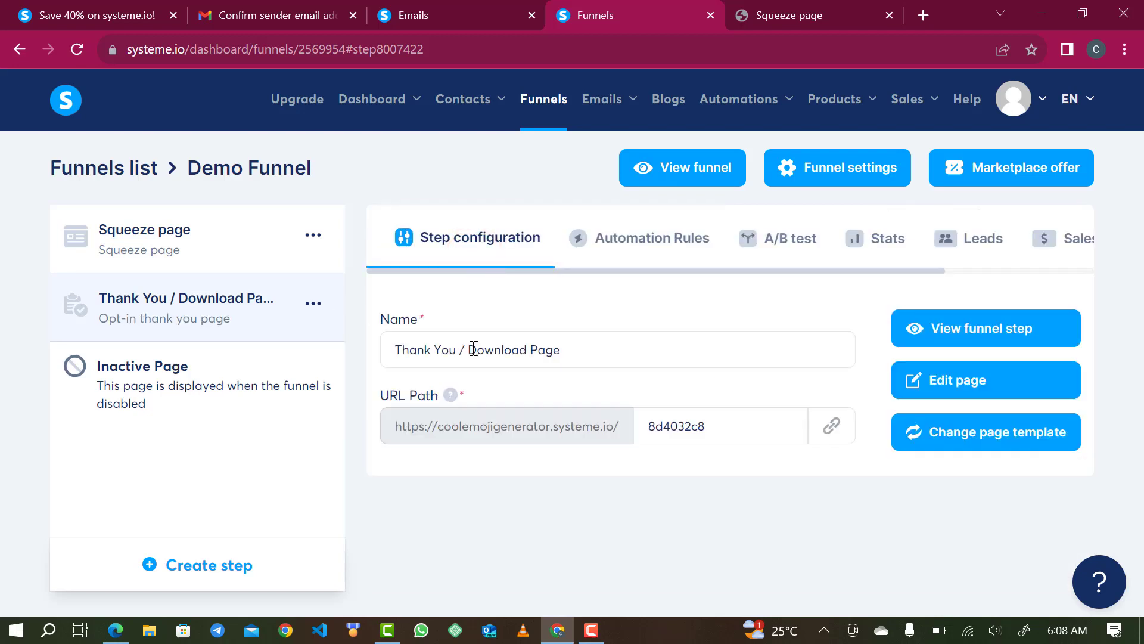
- Change the step's URL path to 'thankyou' and open the page in the editor
double_click(695, 438)
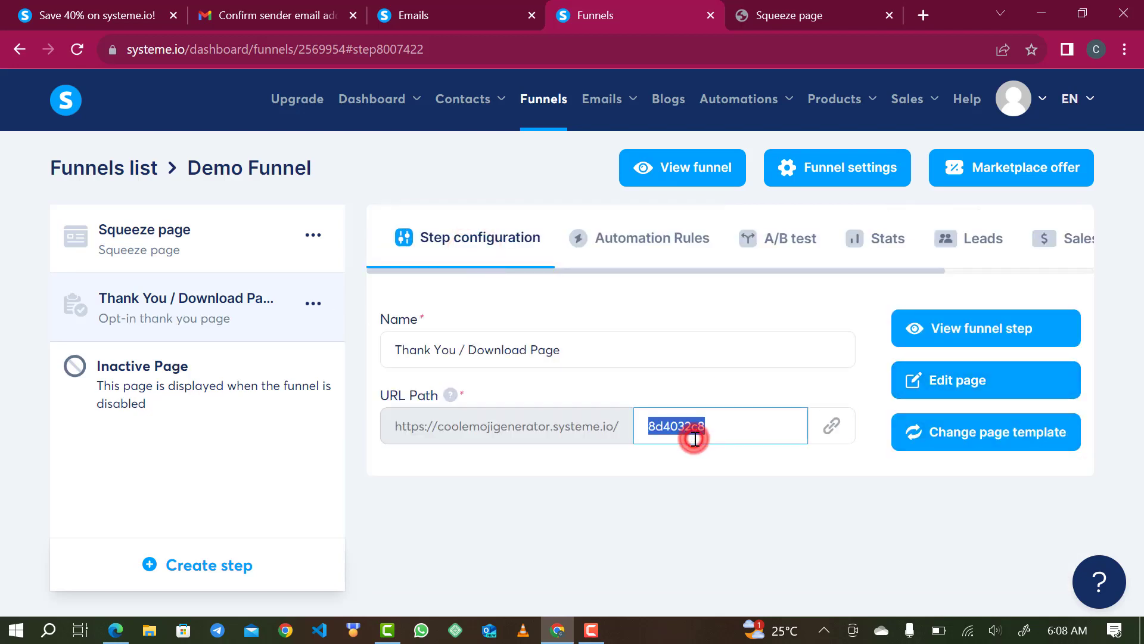
text(thankyou)
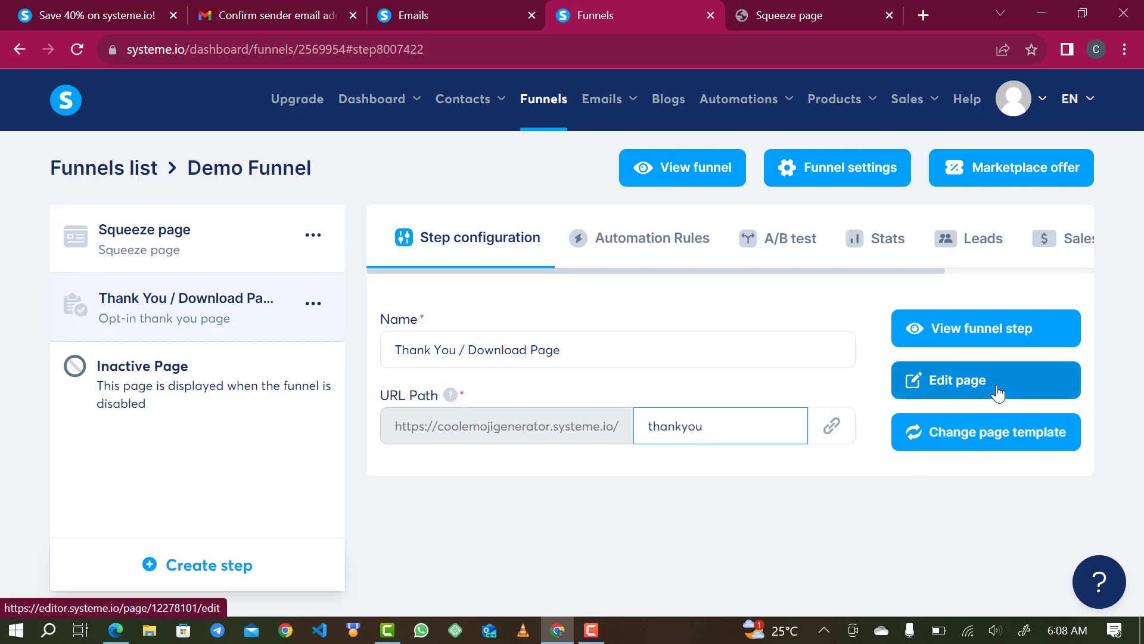
click(845, 528)
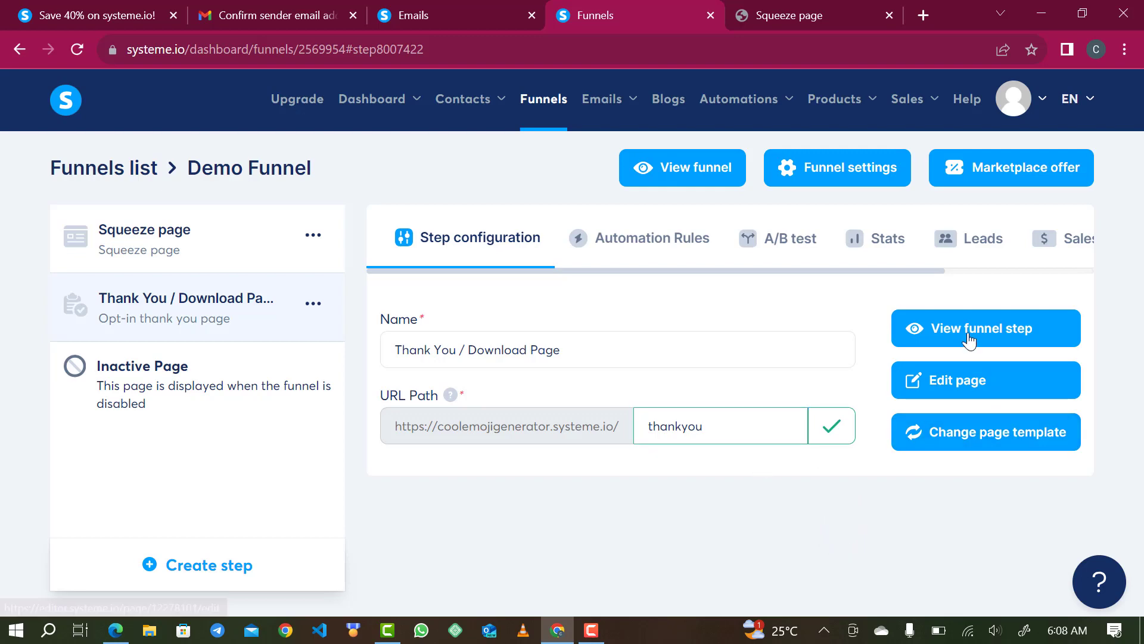
click(987, 379)
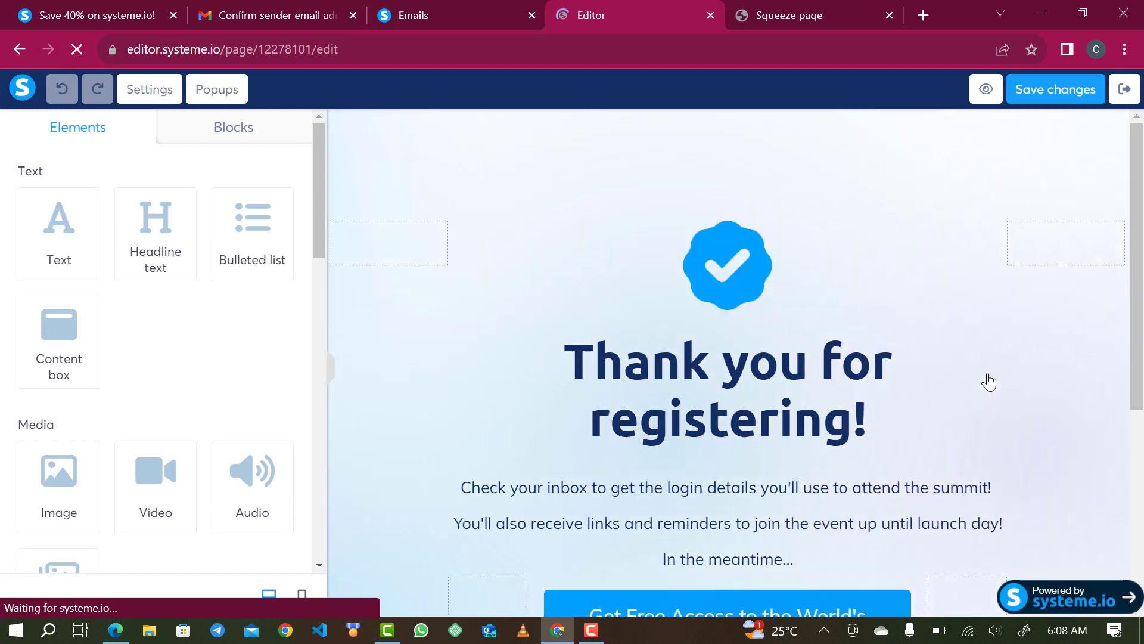
- Change the headline to read 'Thank you for Signup!'
double_click(812, 418)
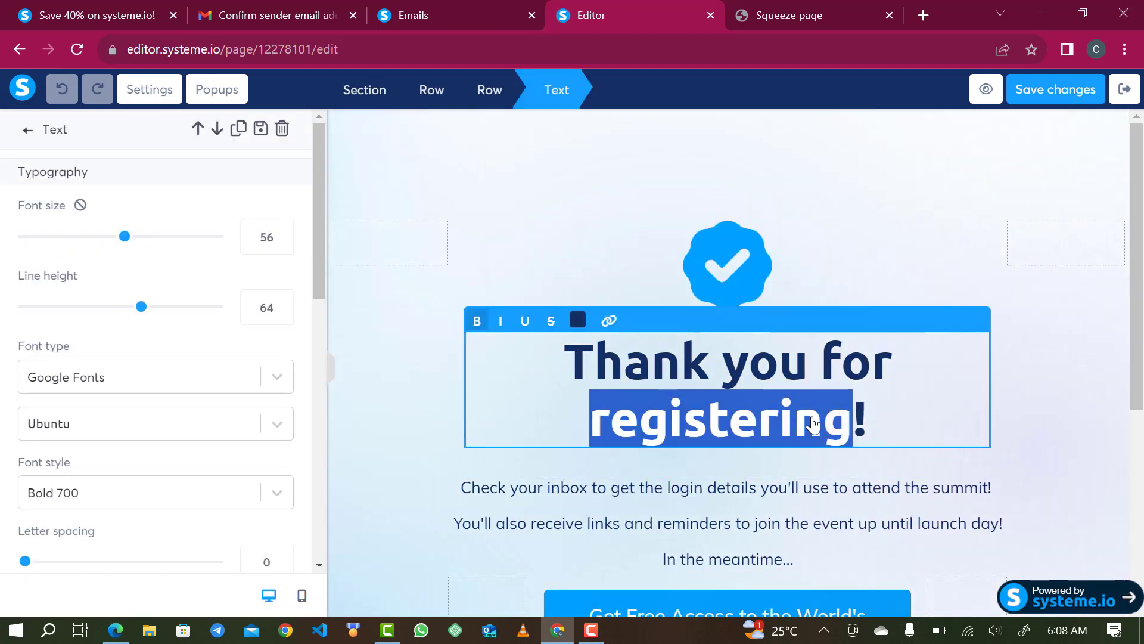
text(Signup)
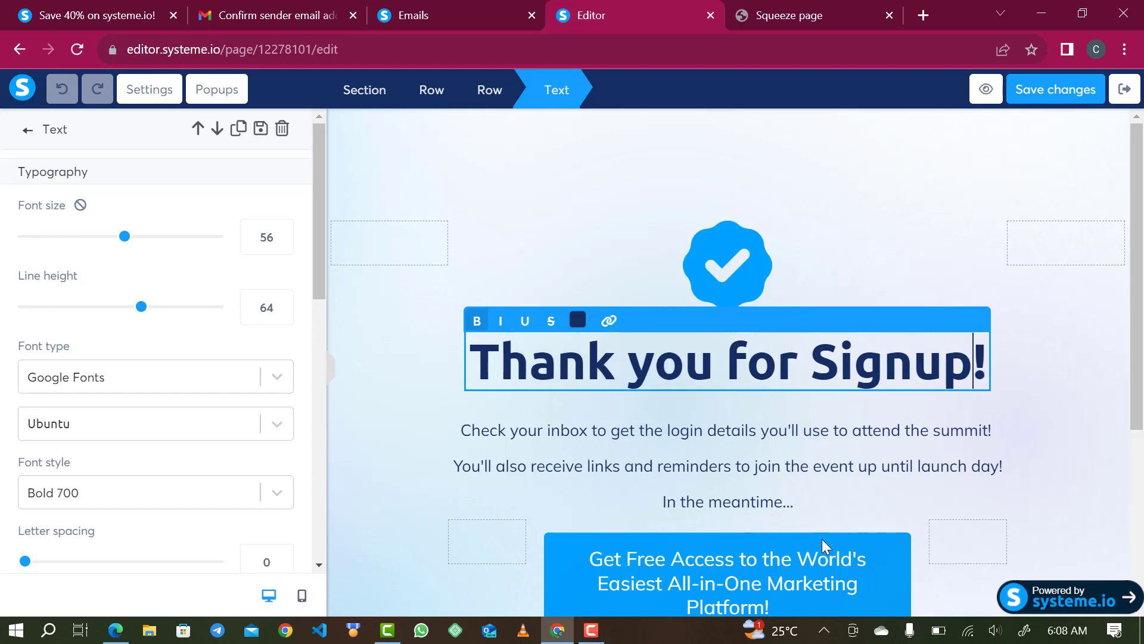
click(864, 540)
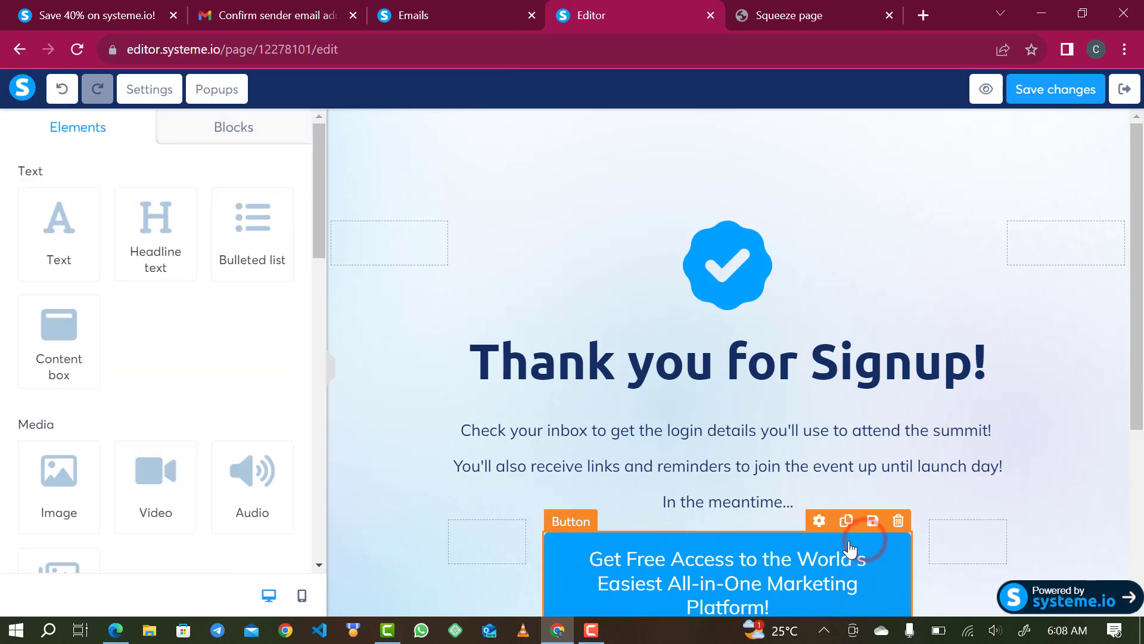
- Delete the Get Free Access button, save the page, and exit the editor
click(899, 521)
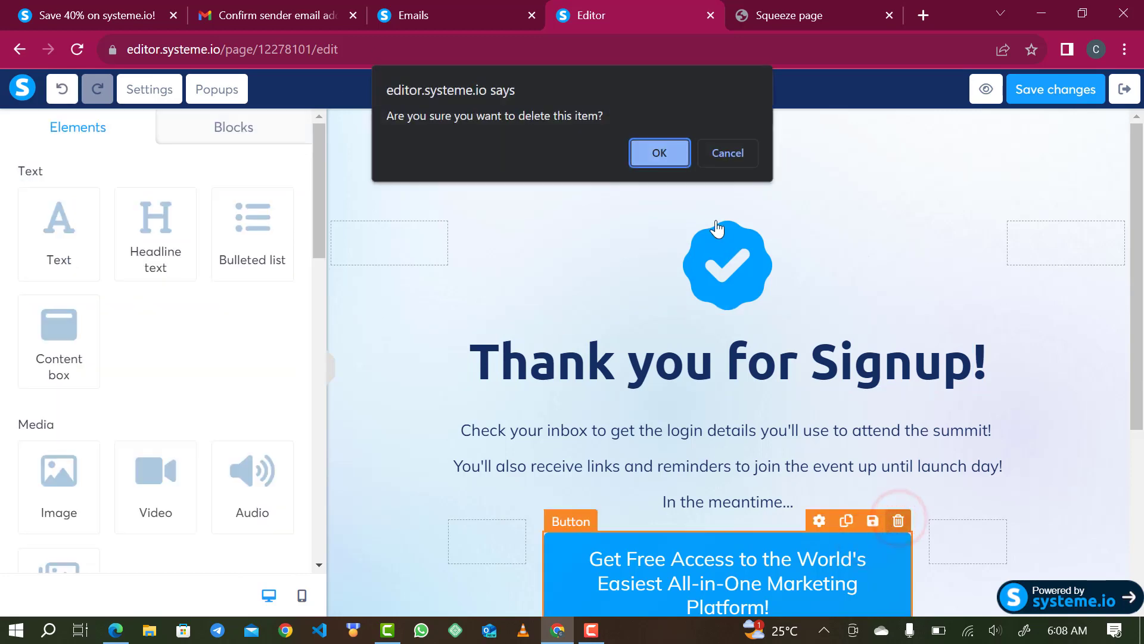
click(661, 161)
scroll(707, 441, down, 2)
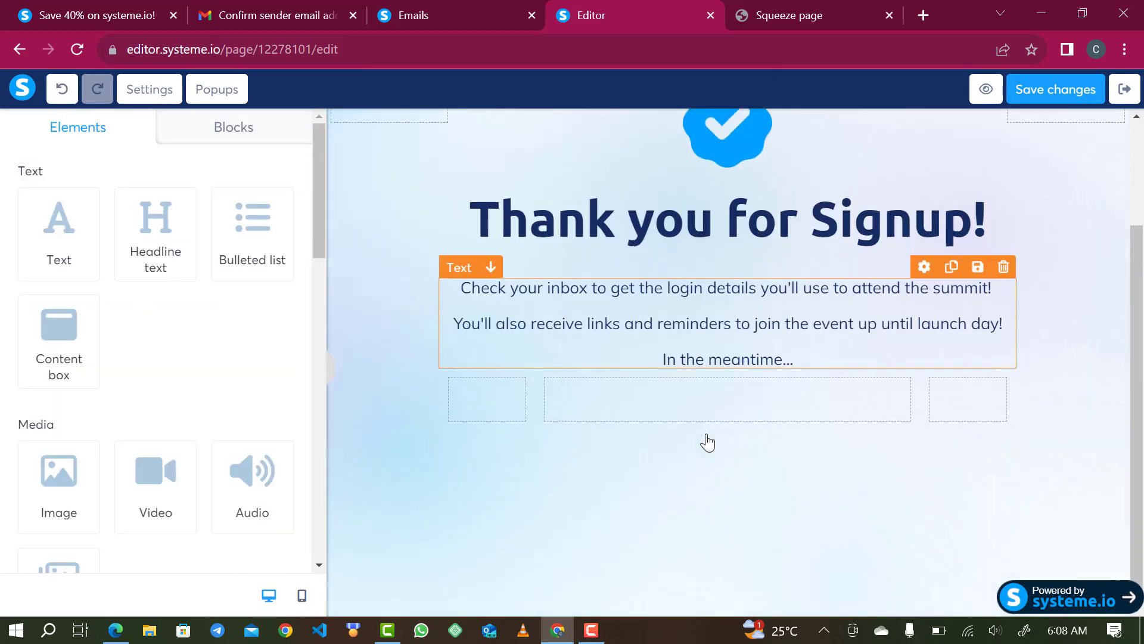
scroll(709, 440, up, 2)
scroll(770, 406, down, 2)
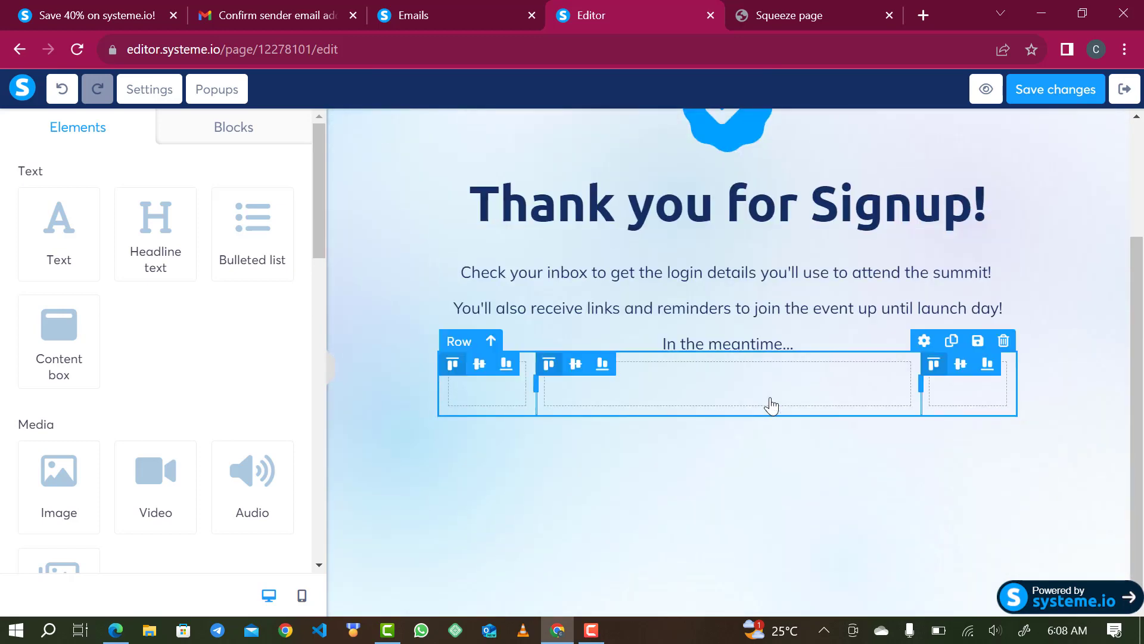
scroll(769, 403, up, 3)
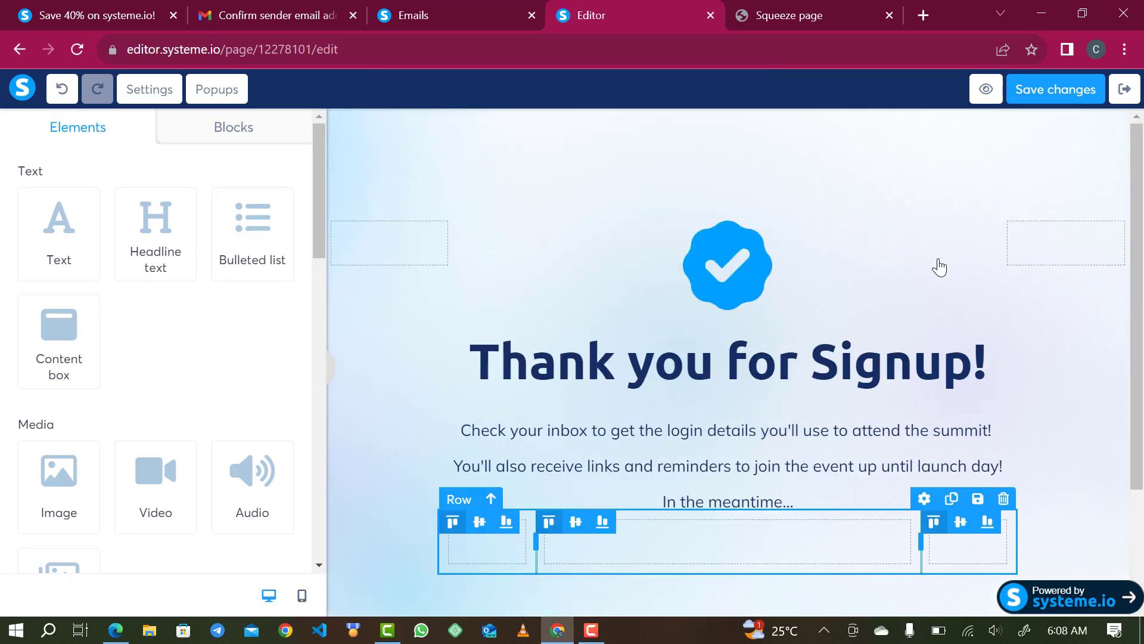
click(1063, 90)
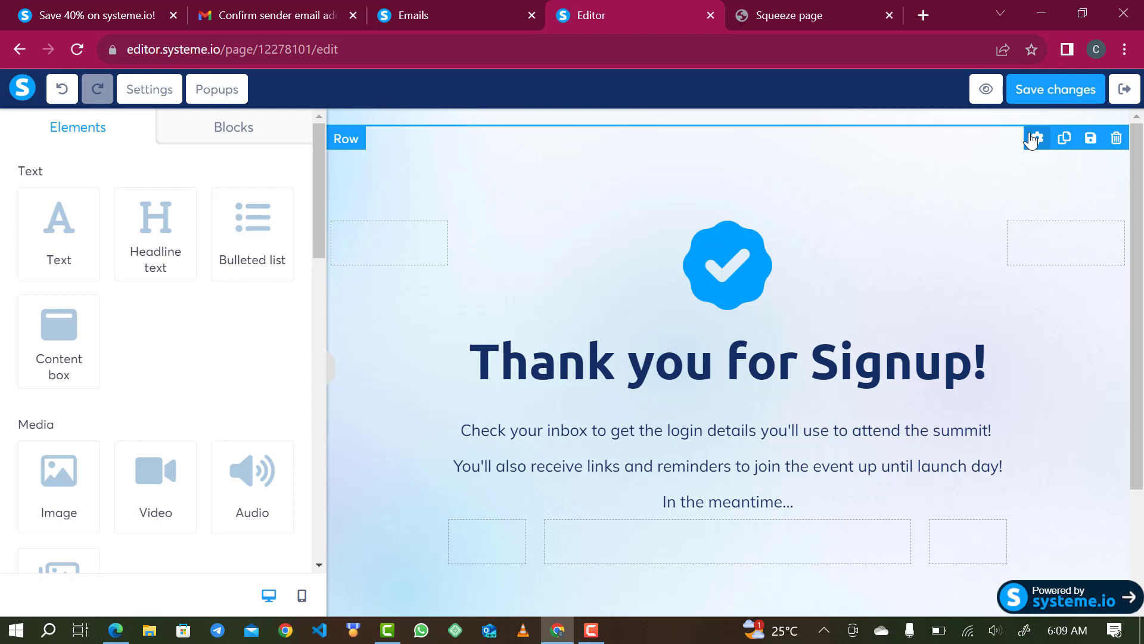
click(1130, 94)
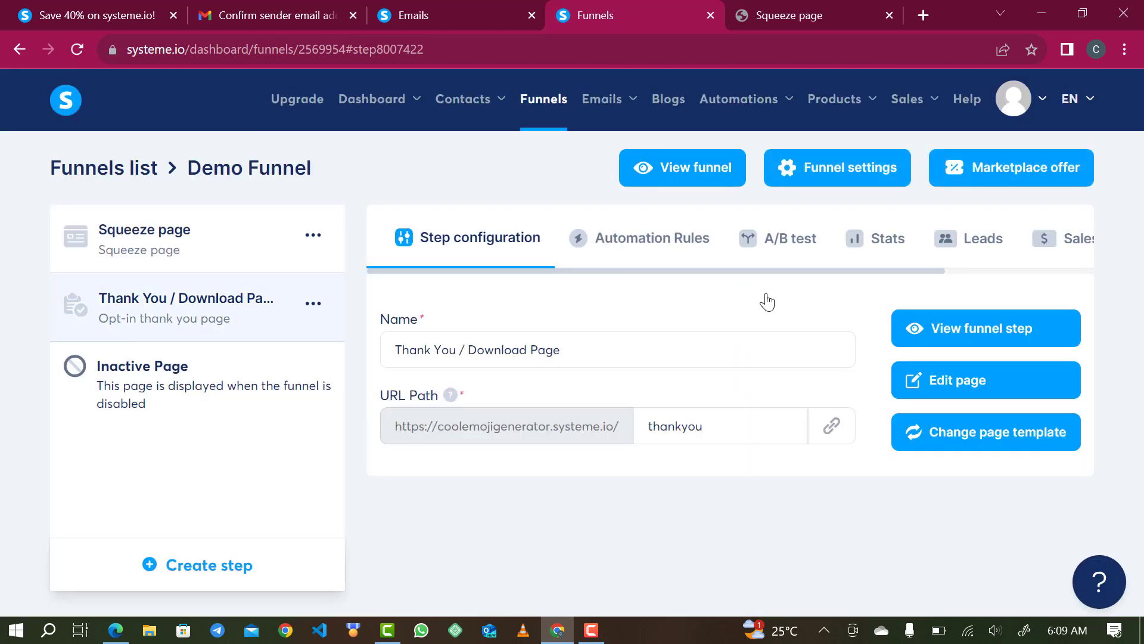
- Create a new email campaign named 'Demo'
mouse_move(611, 107)
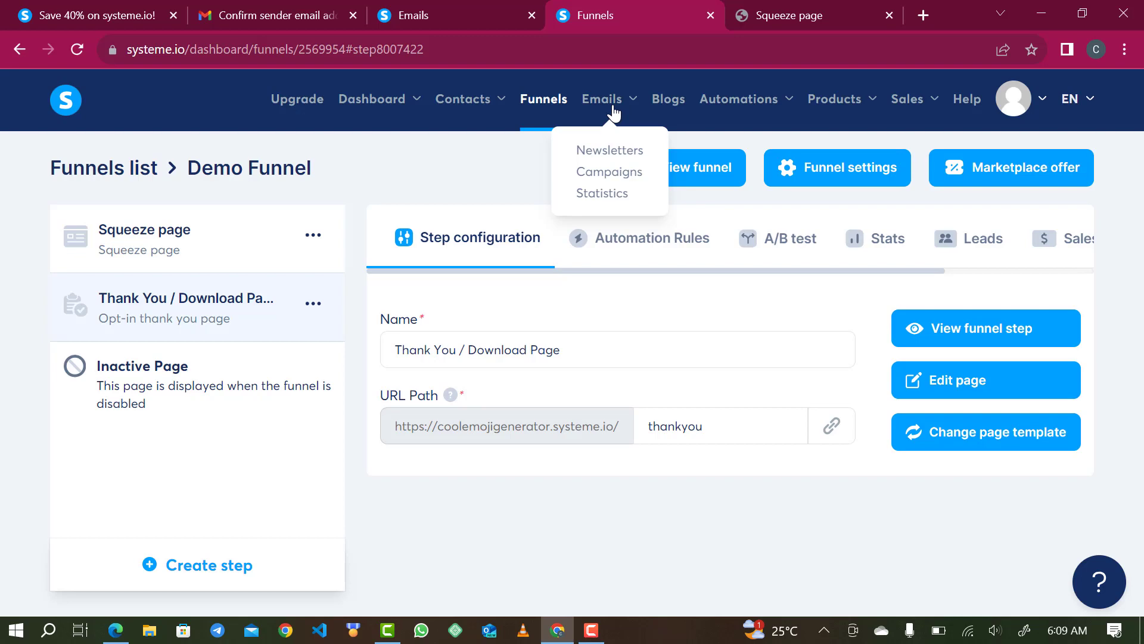
click(599, 174)
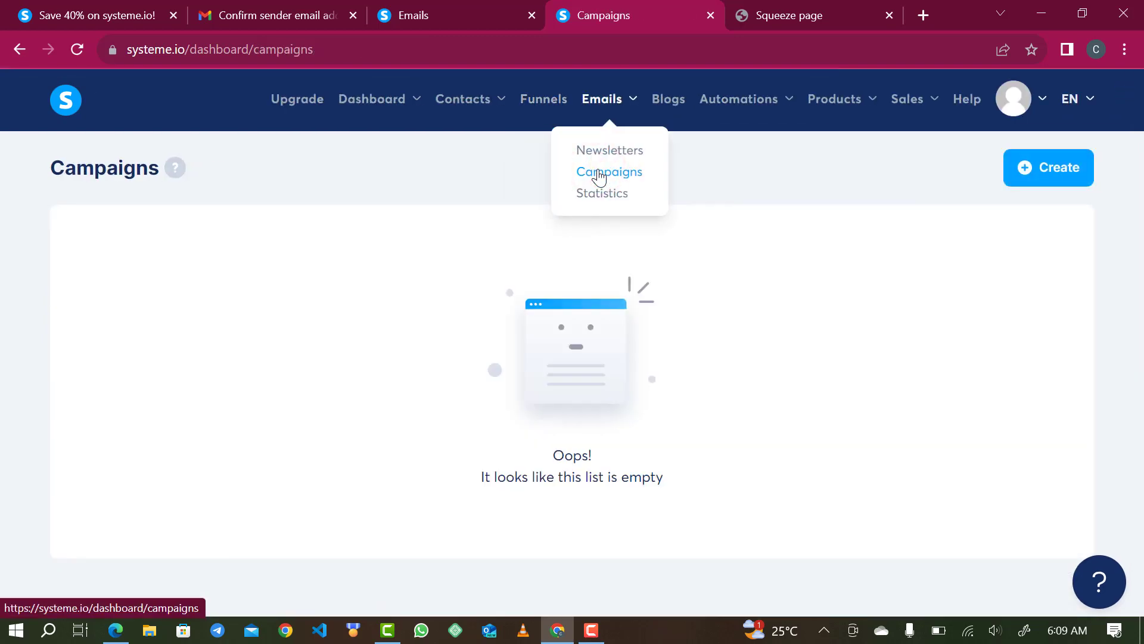
click(1070, 182)
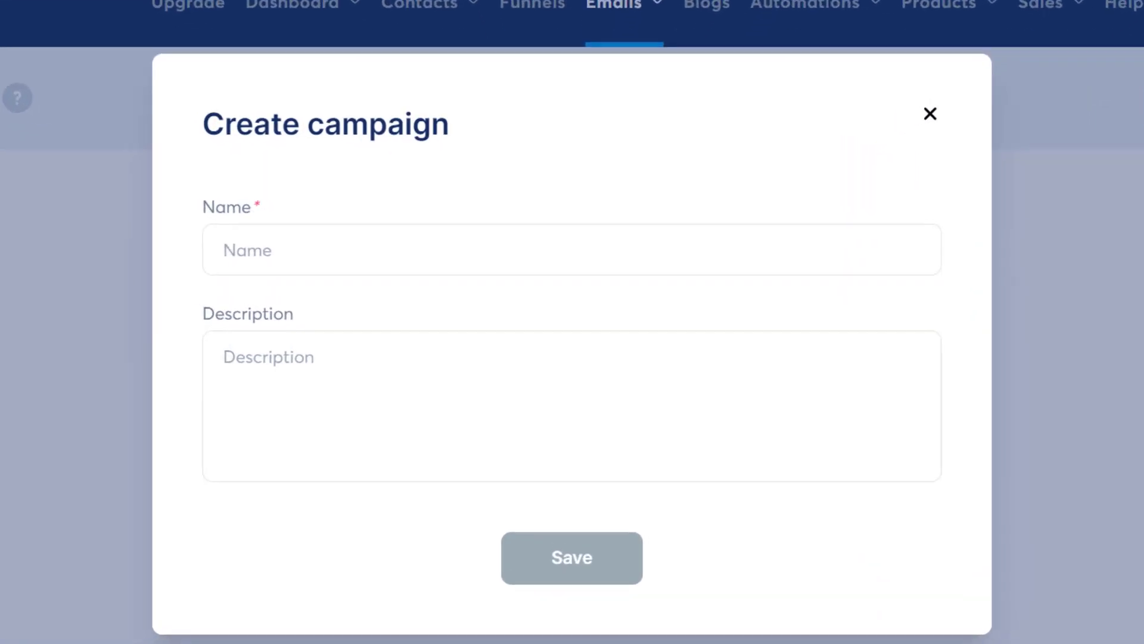
click(737, 248)
text(Demo)
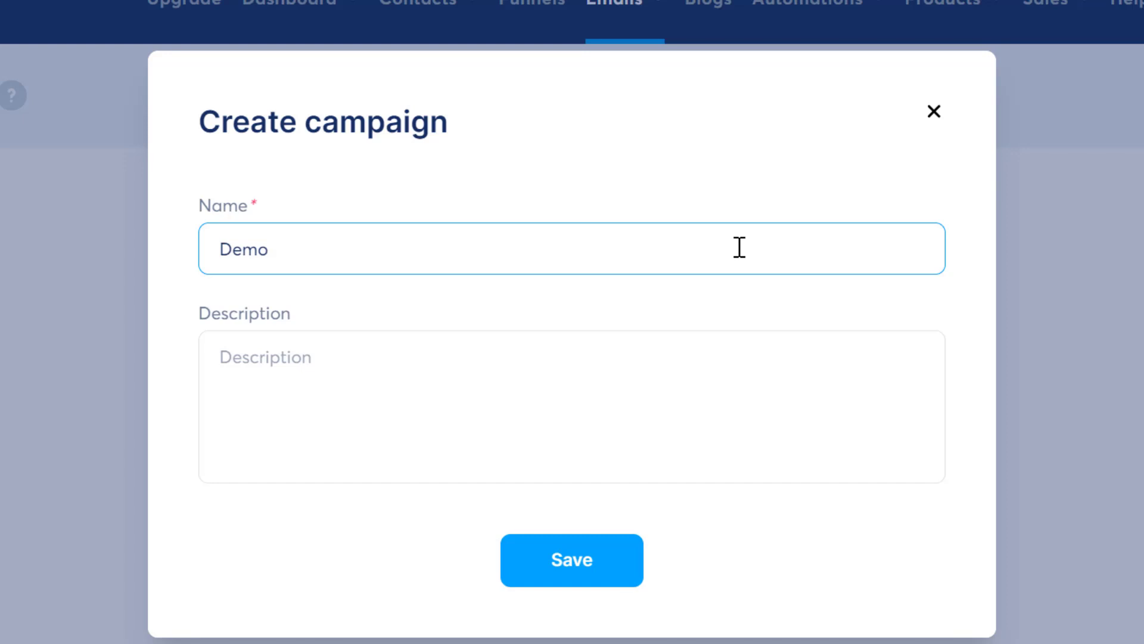
click(557, 556)
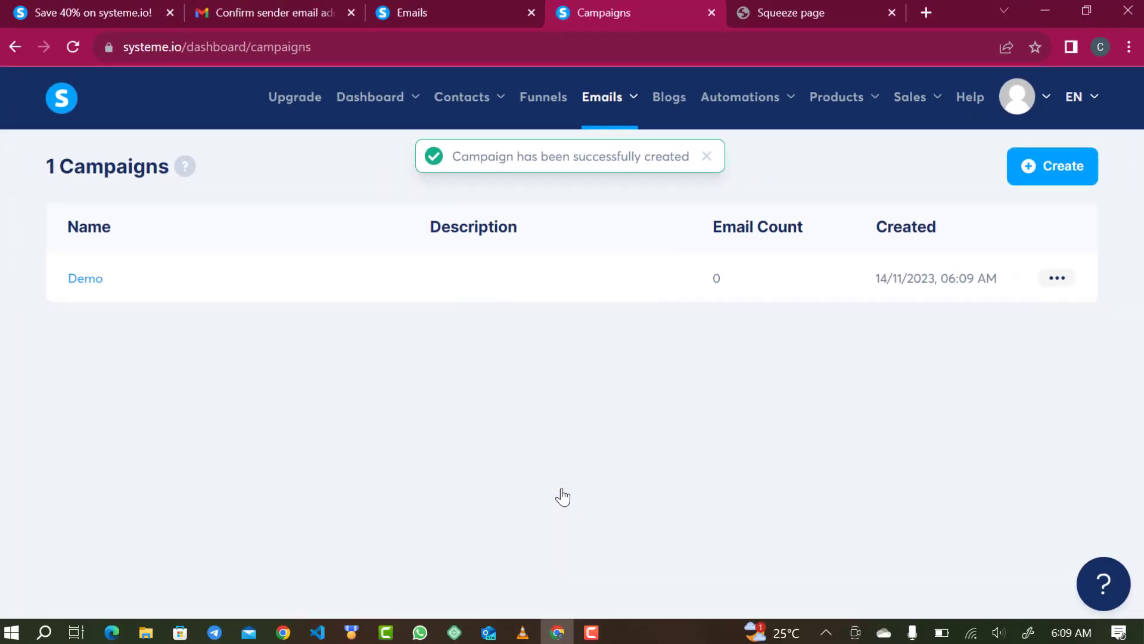
- Open the Demo campaign, start its first email step, and switch to the Squeeze page tab
click(82, 281)
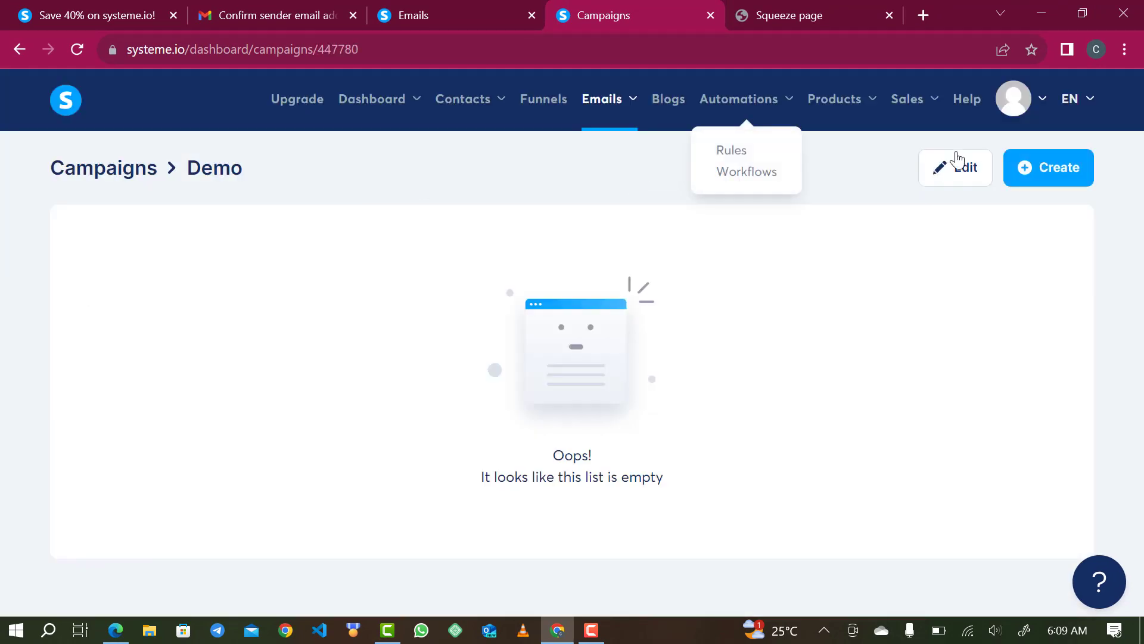
click(1066, 177)
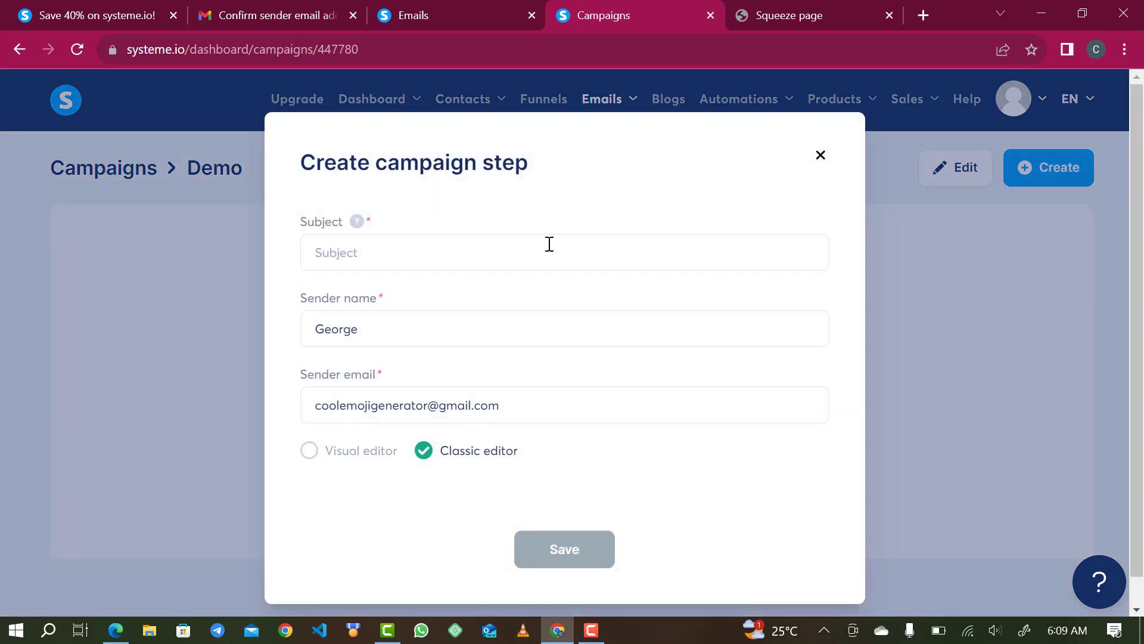
click(802, 23)
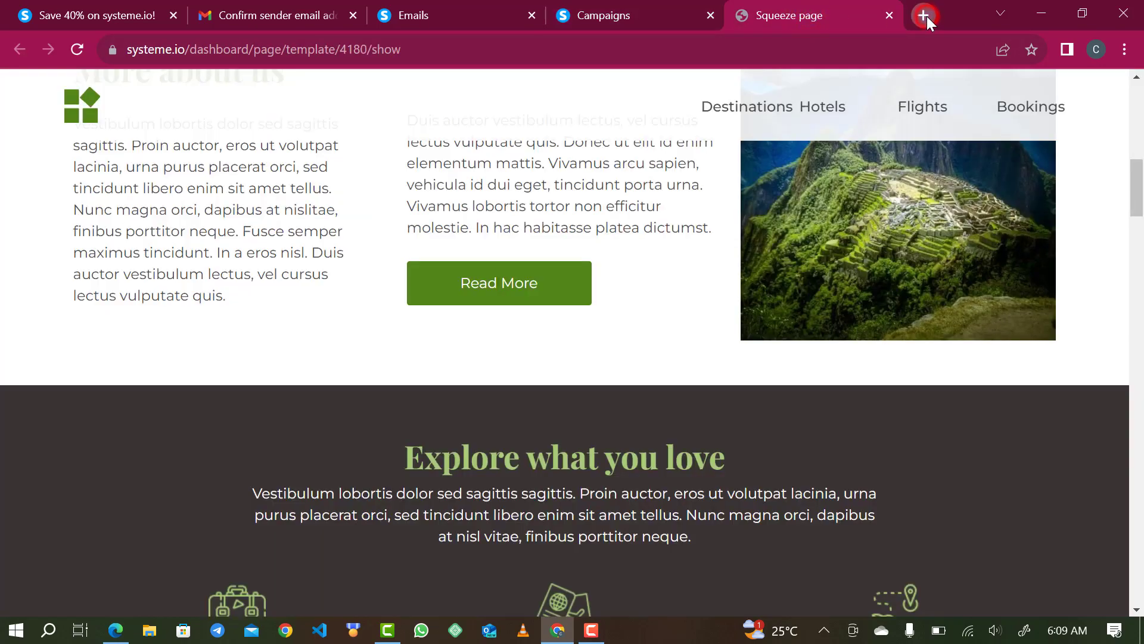
click(924, 15)
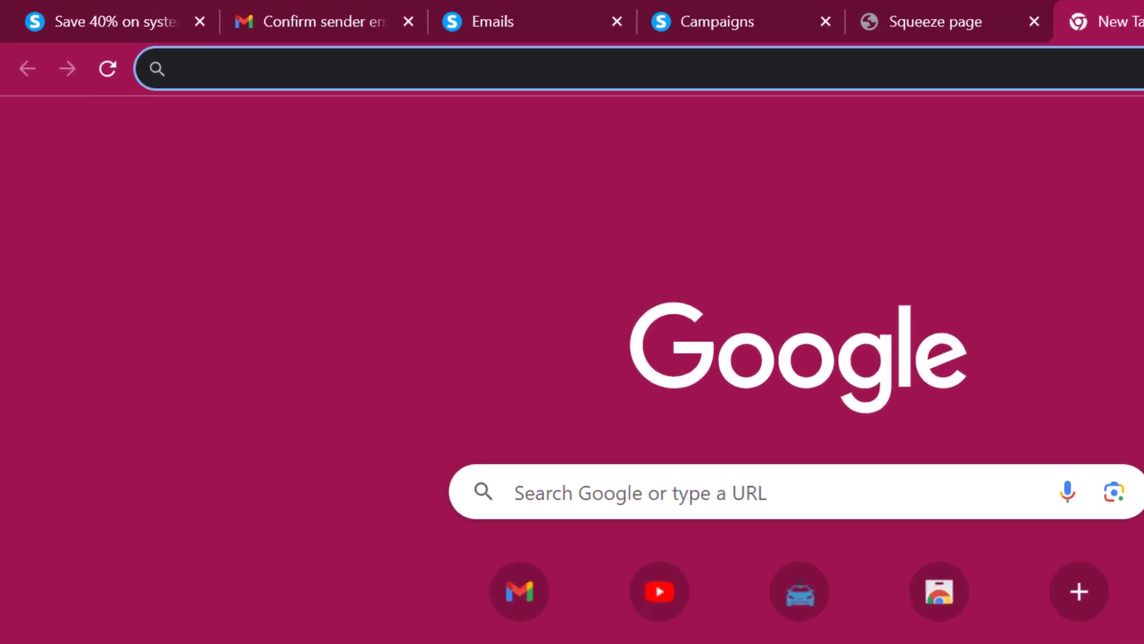
- Go to chat.openai.com and submit the account e-mail to log in
text(cha)
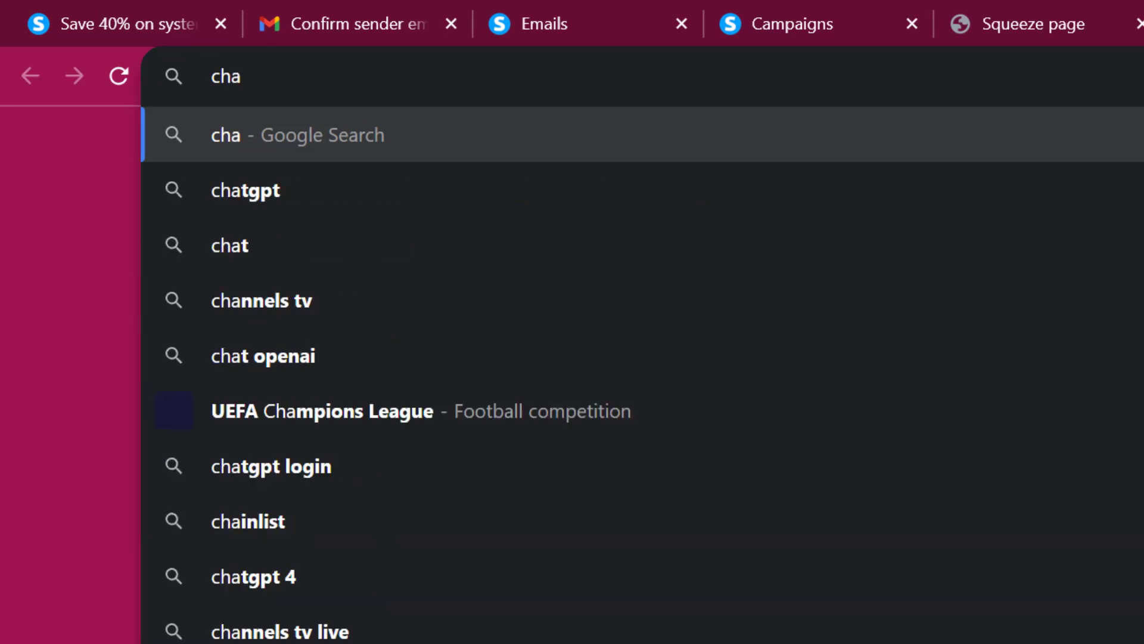
text(t.o)
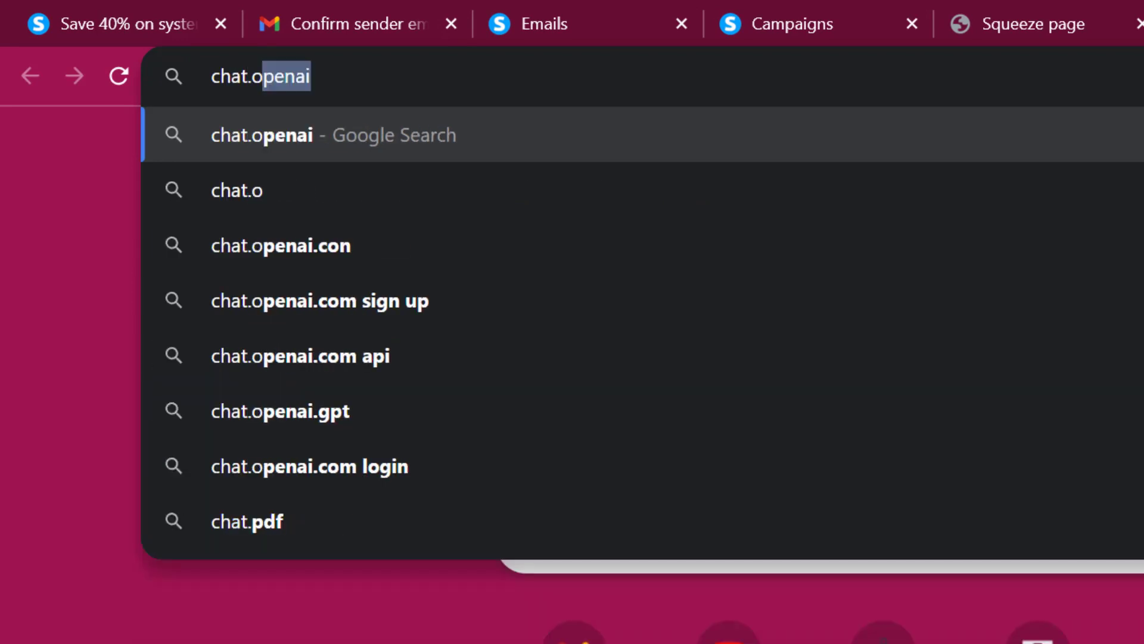
text(pena)
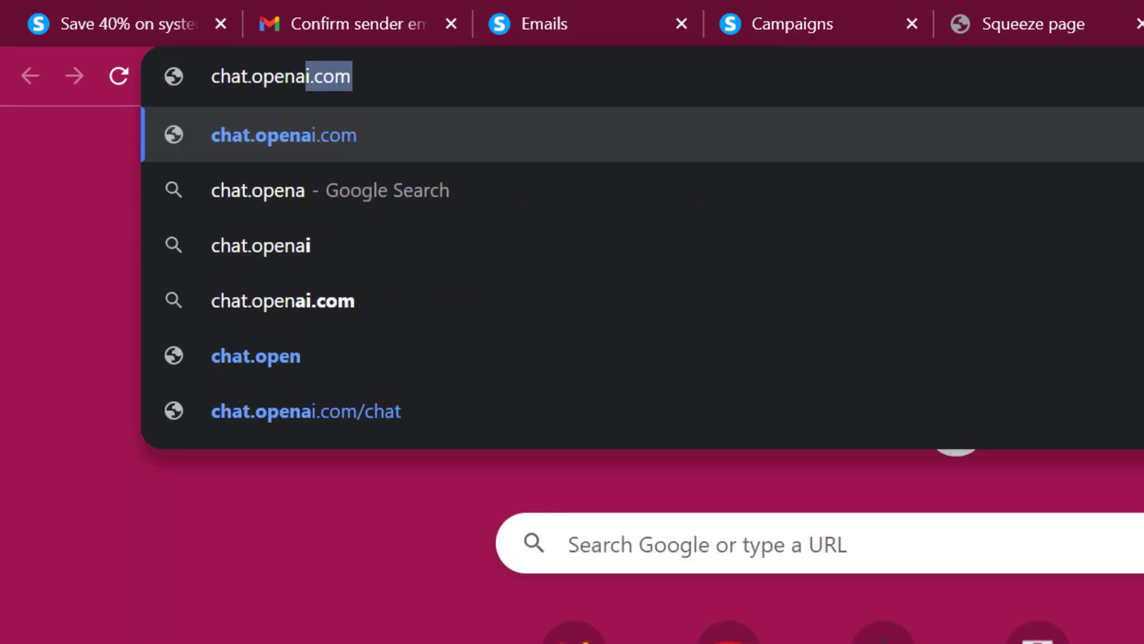
text(i.com)
key(Return)
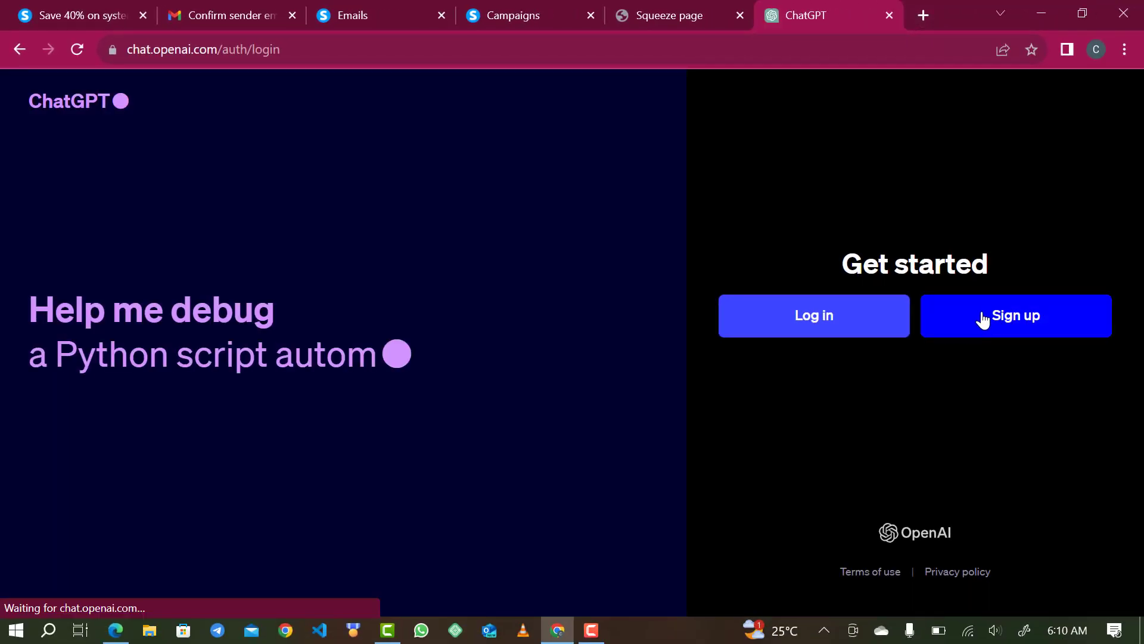
click(858, 322)
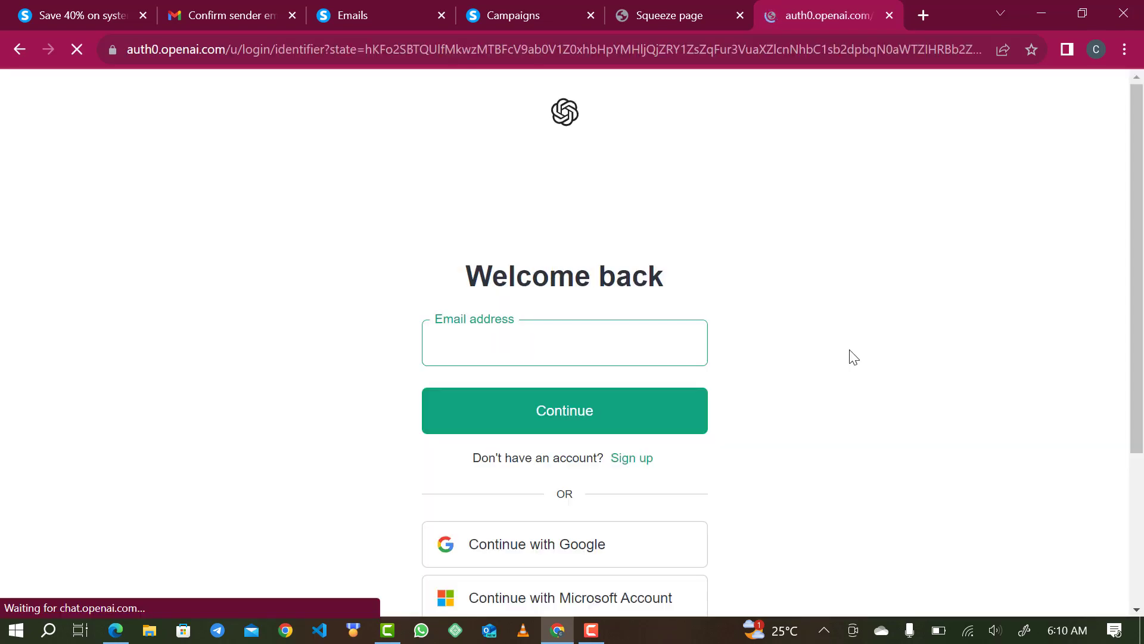
click(605, 333)
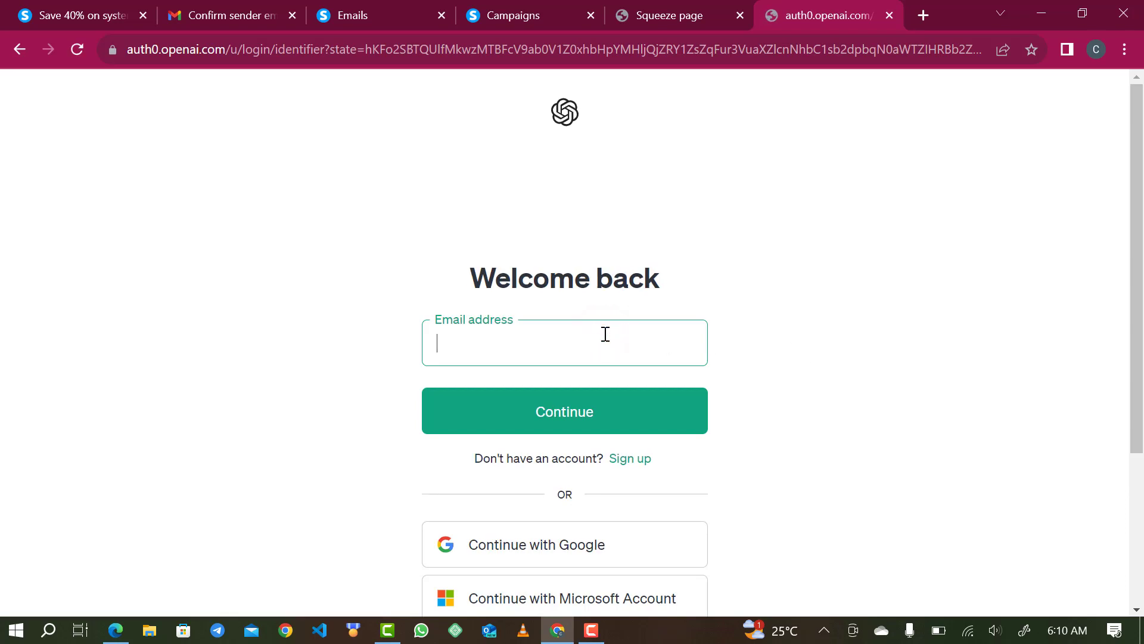
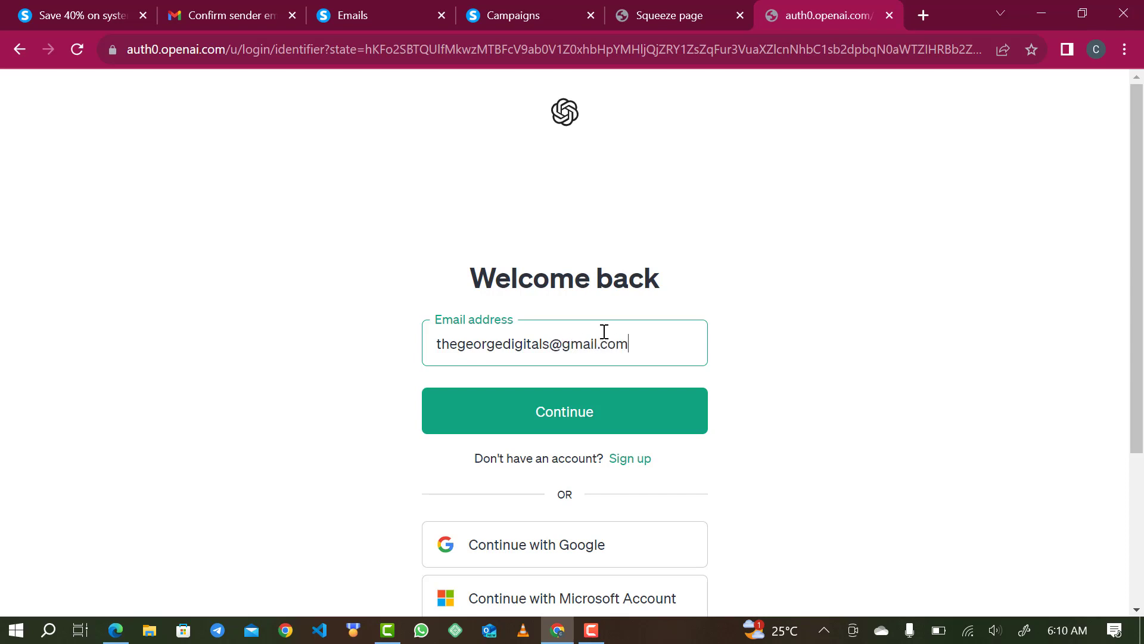
click(532, 413)
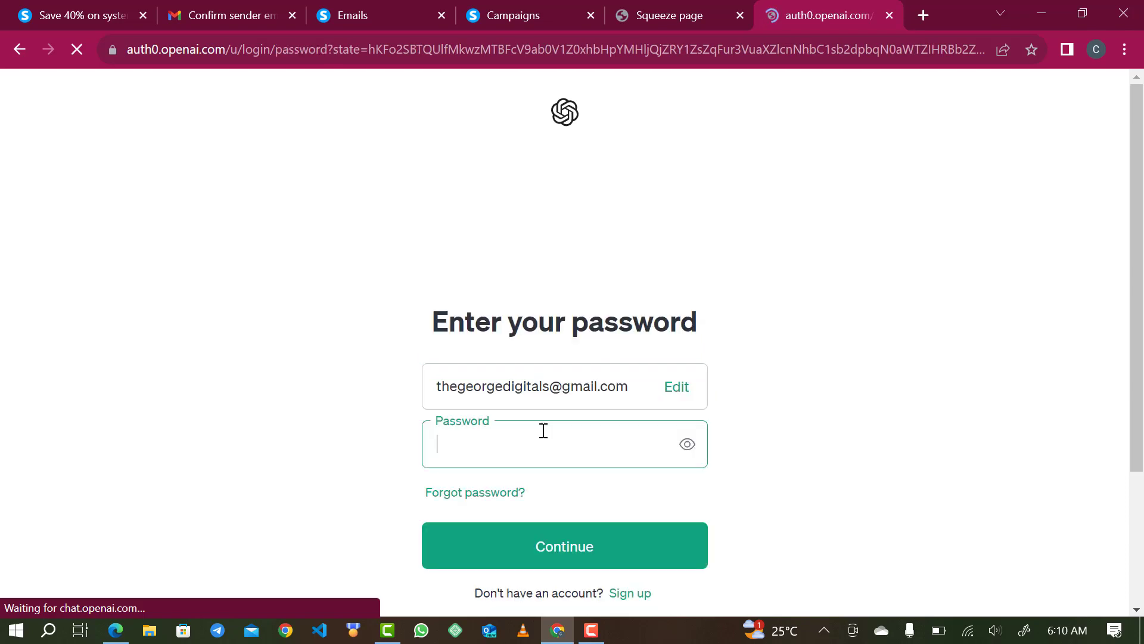
- Sign in with the account password, let the browser save it, and dismiss the tips
text(•)
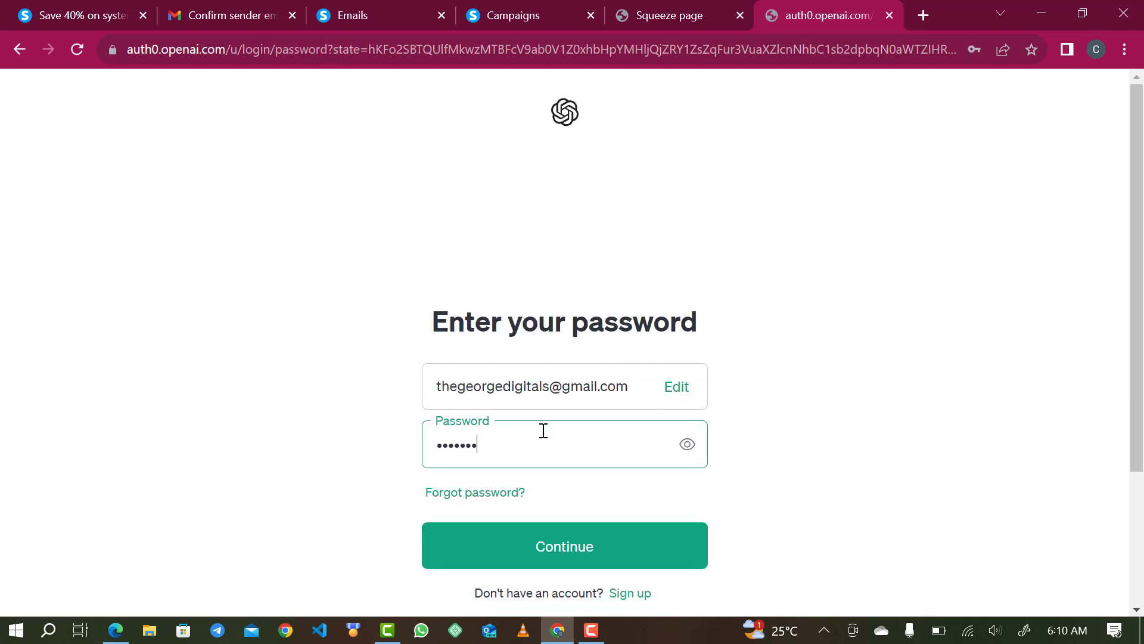
text(•••••••)
click(476, 554)
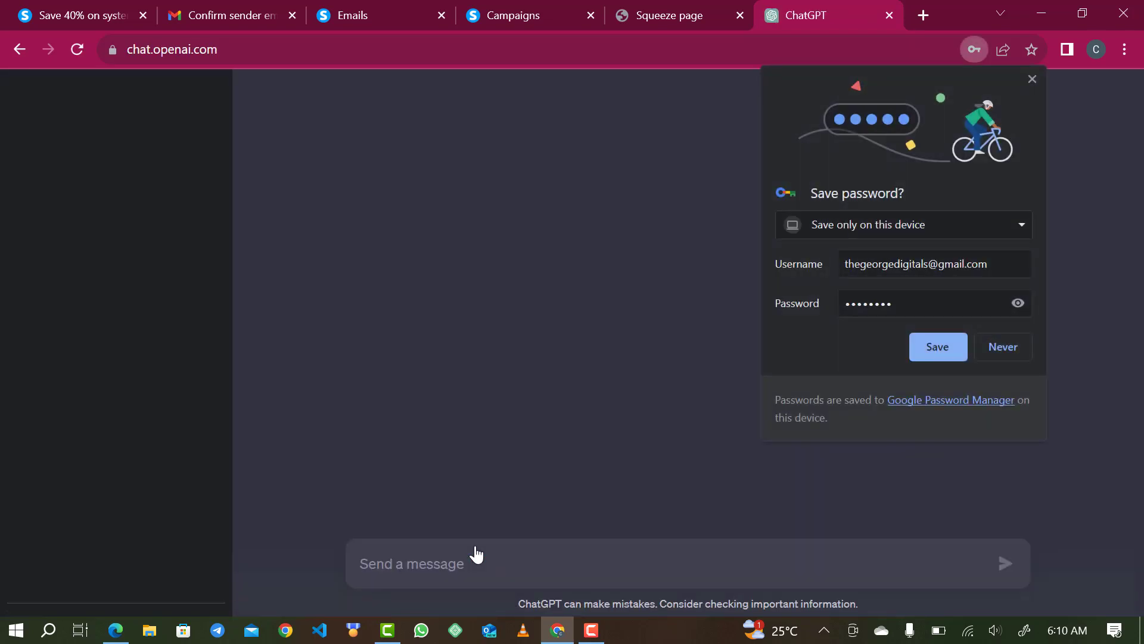
click(937, 352)
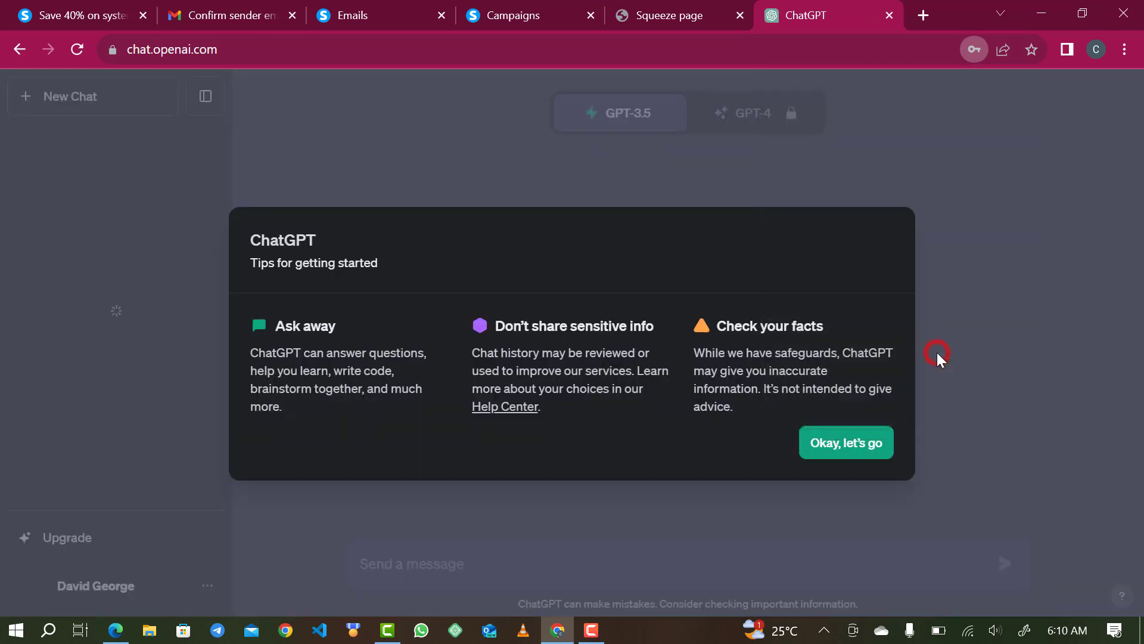
click(849, 441)
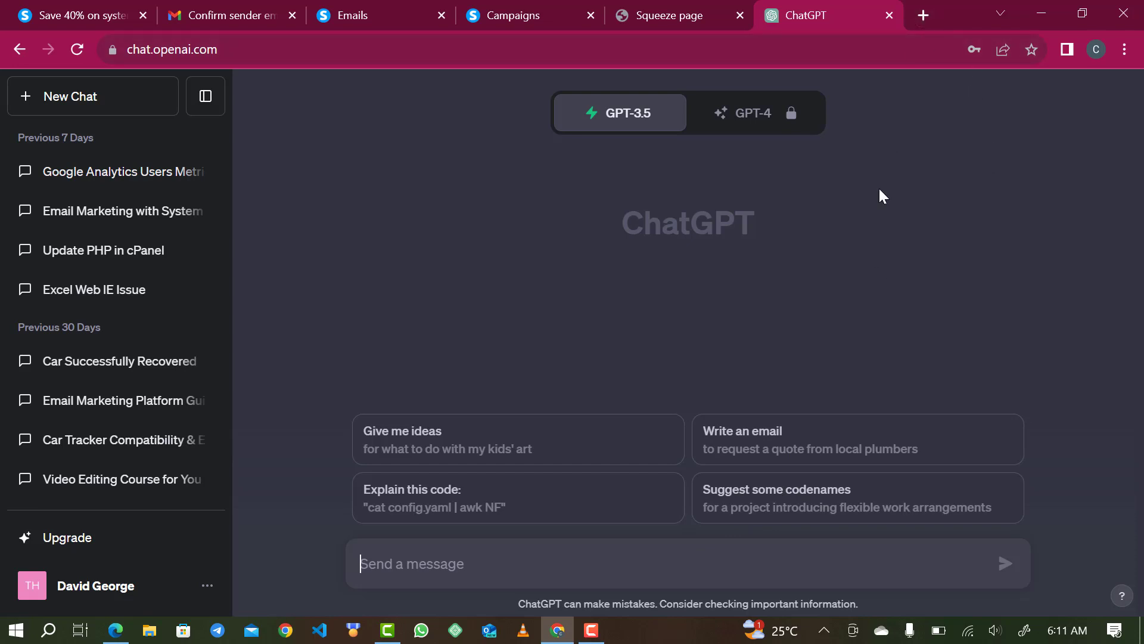
click(923, 15)
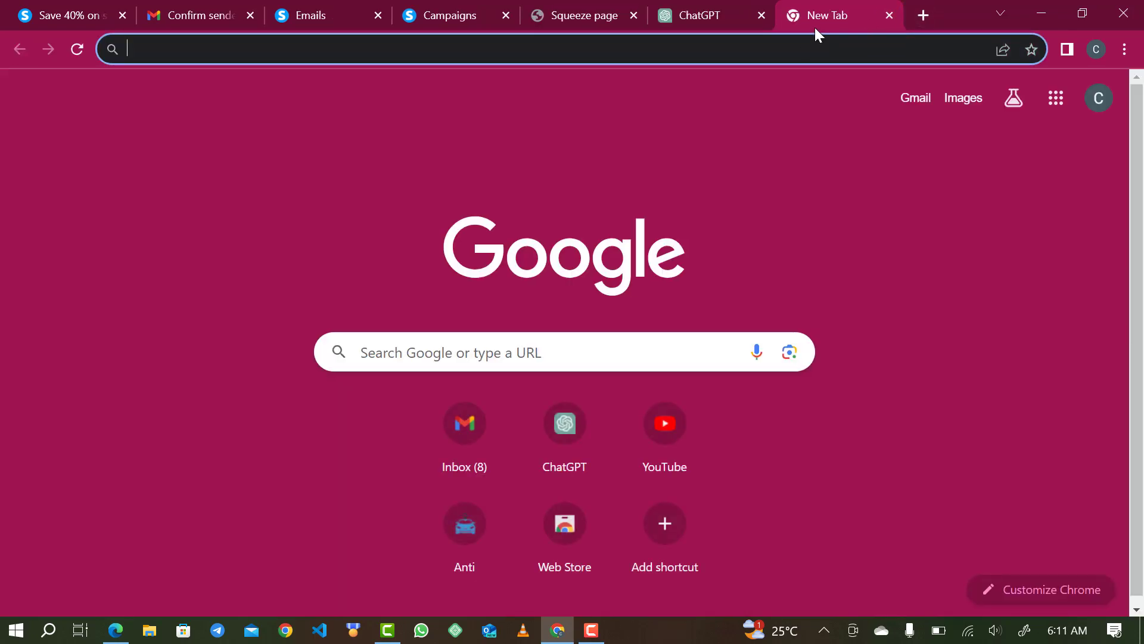
- Search the Chrome Web Store for 'keyword everywhere' and add Keywords Everywhere - Keyword Tool to Chrome
click(562, 532)
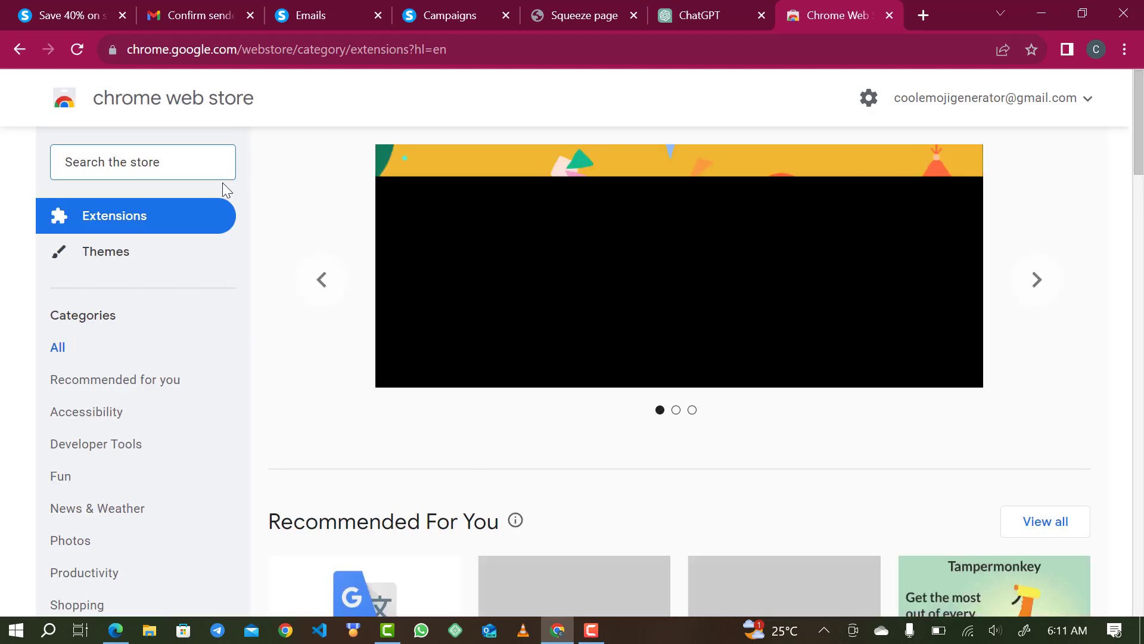
click(179, 156)
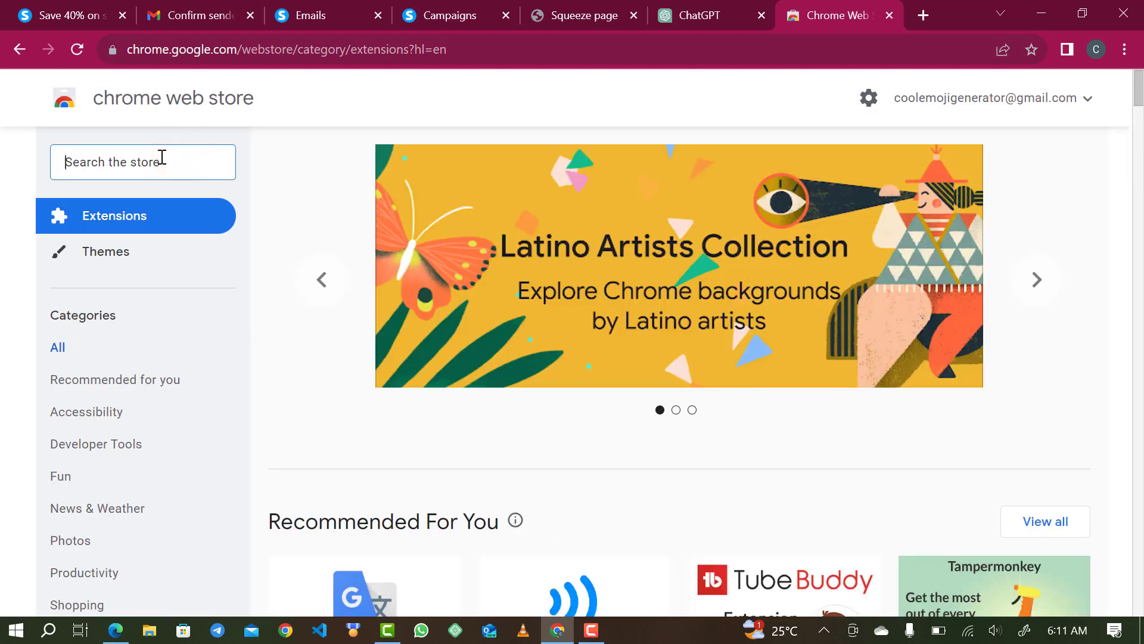
text(keywor)
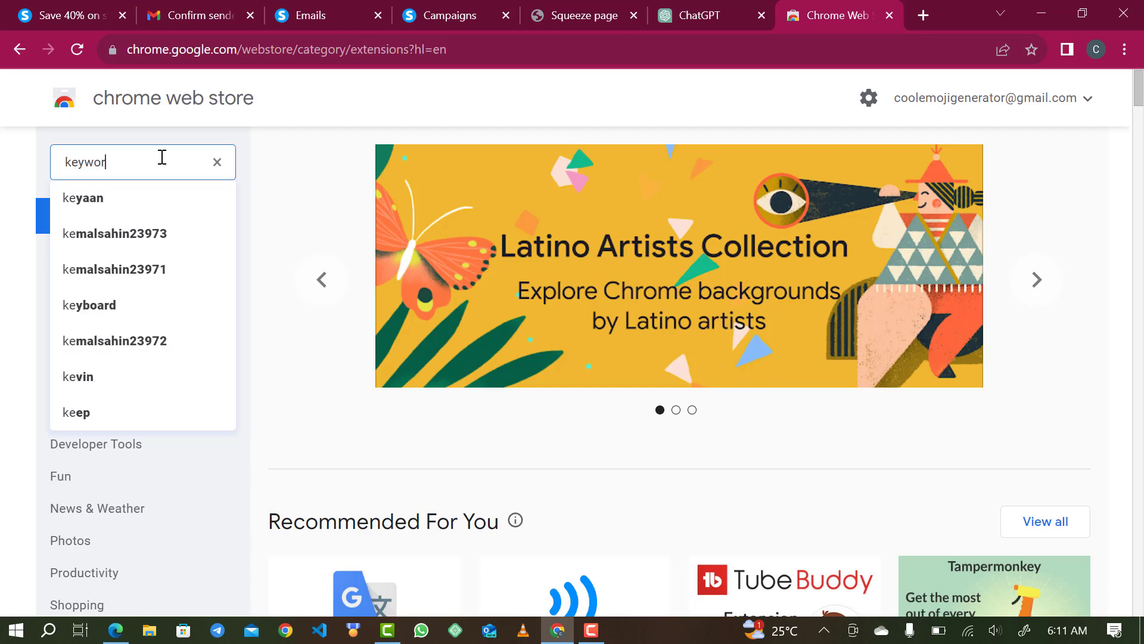
text(d e)
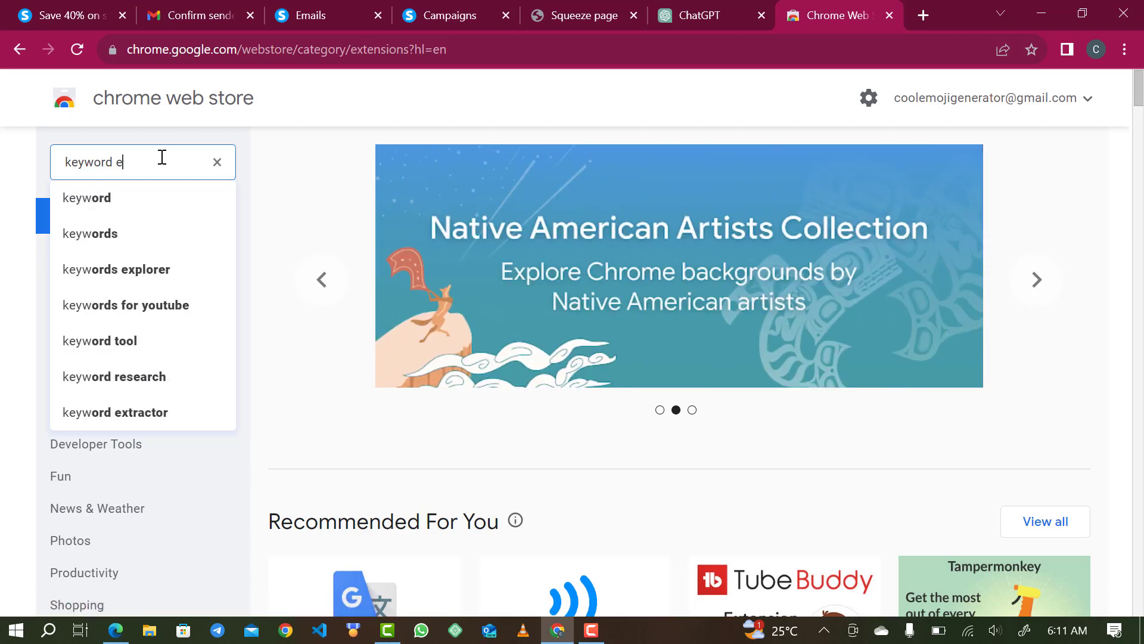
text(verywh)
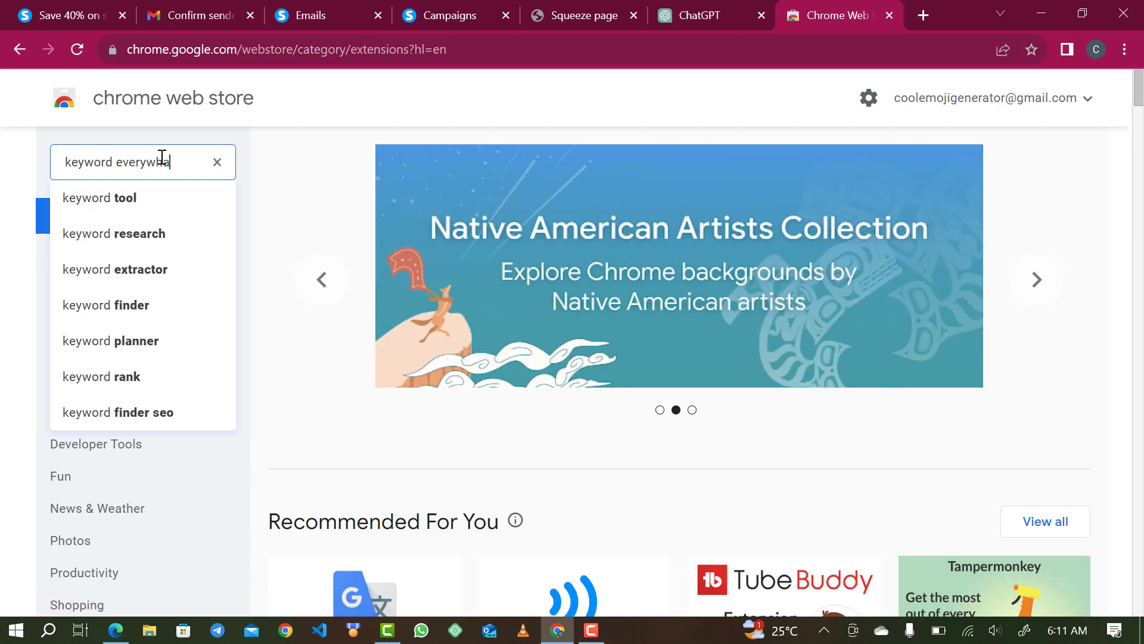
text(ere)
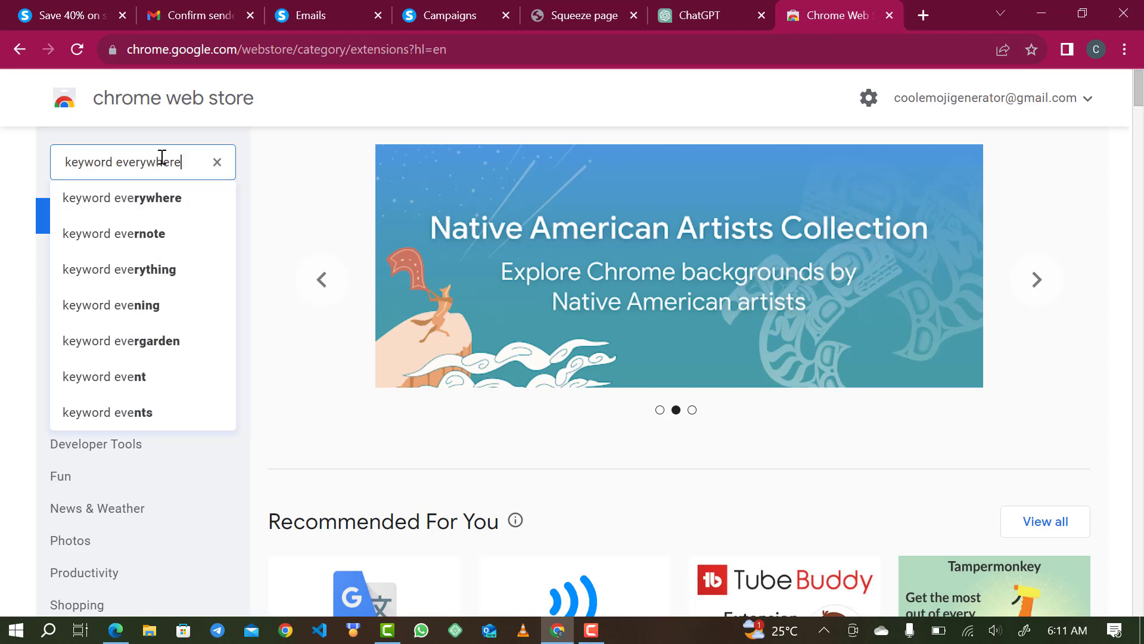
click(125, 211)
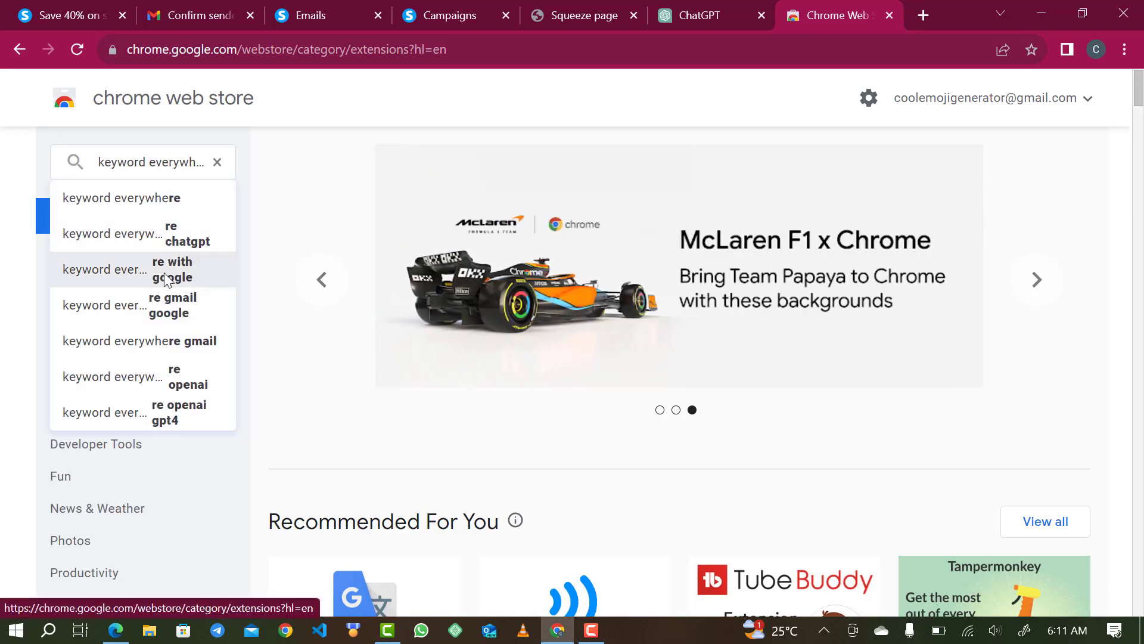
click(135, 189)
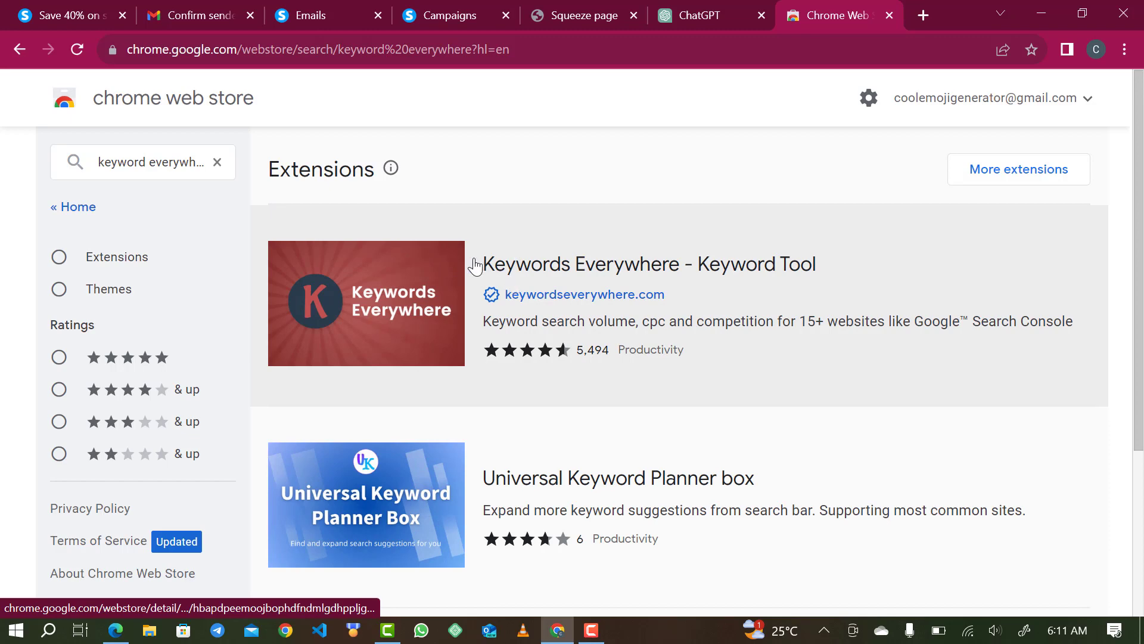
click(524, 266)
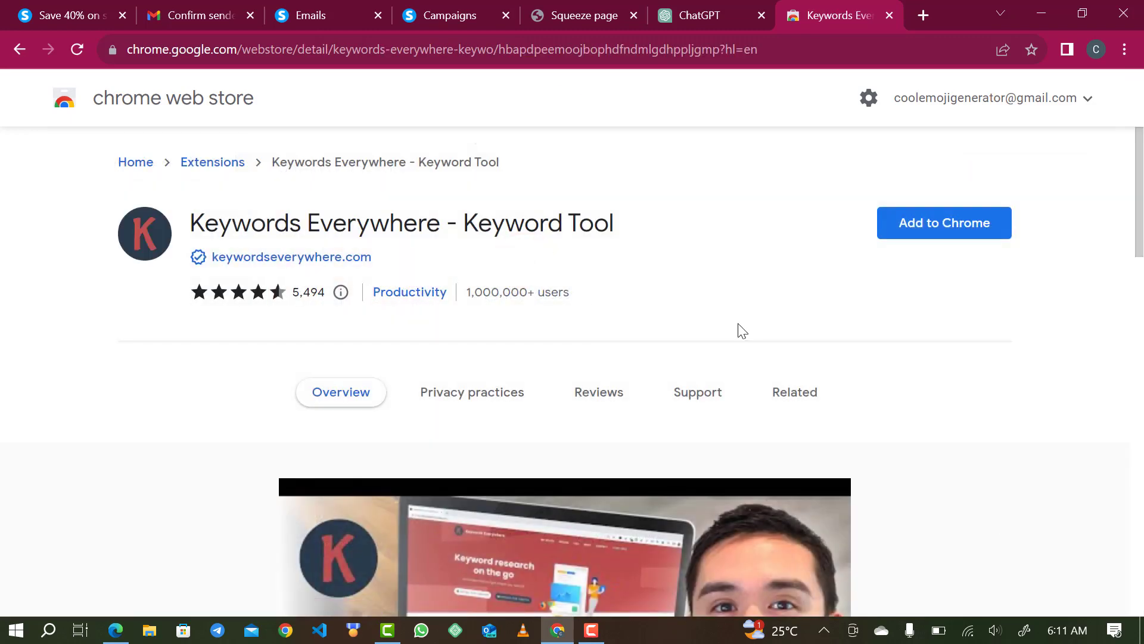
click(935, 230)
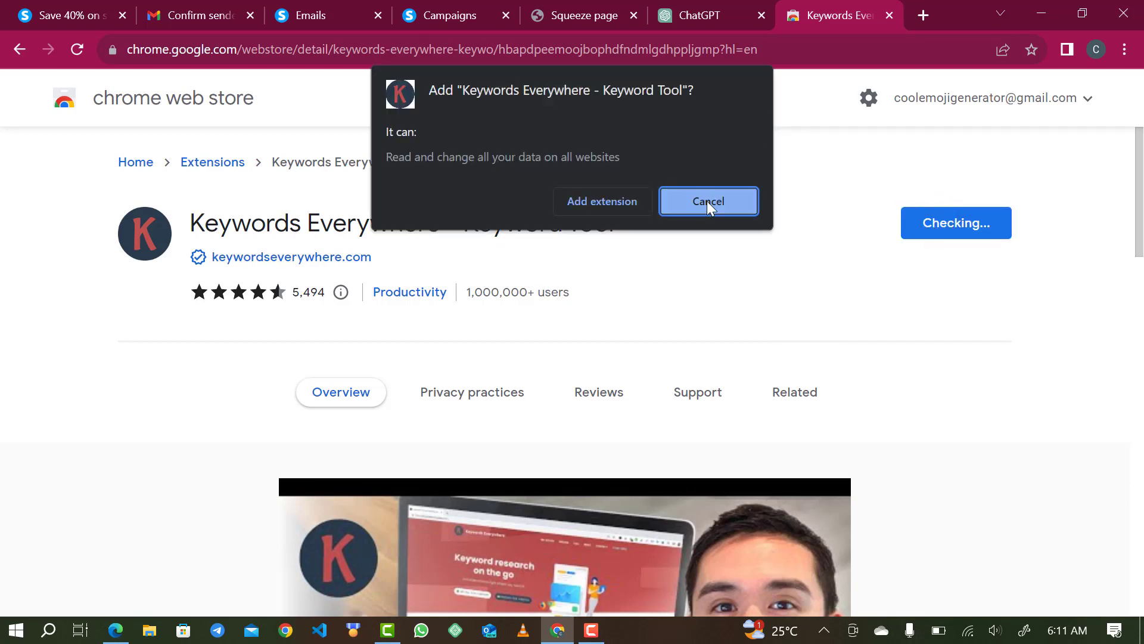
click(615, 206)
- Close the extension's welcome page and pin Keywords Everywhere to the toolbar
click(686, 15)
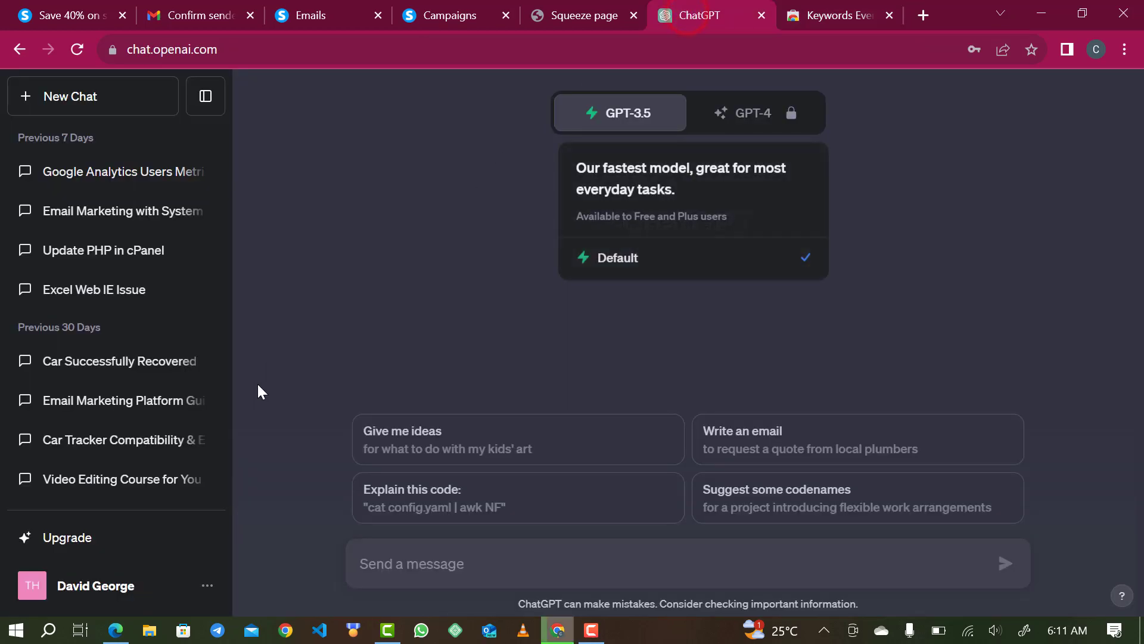
scroll(196, 367, down, 3)
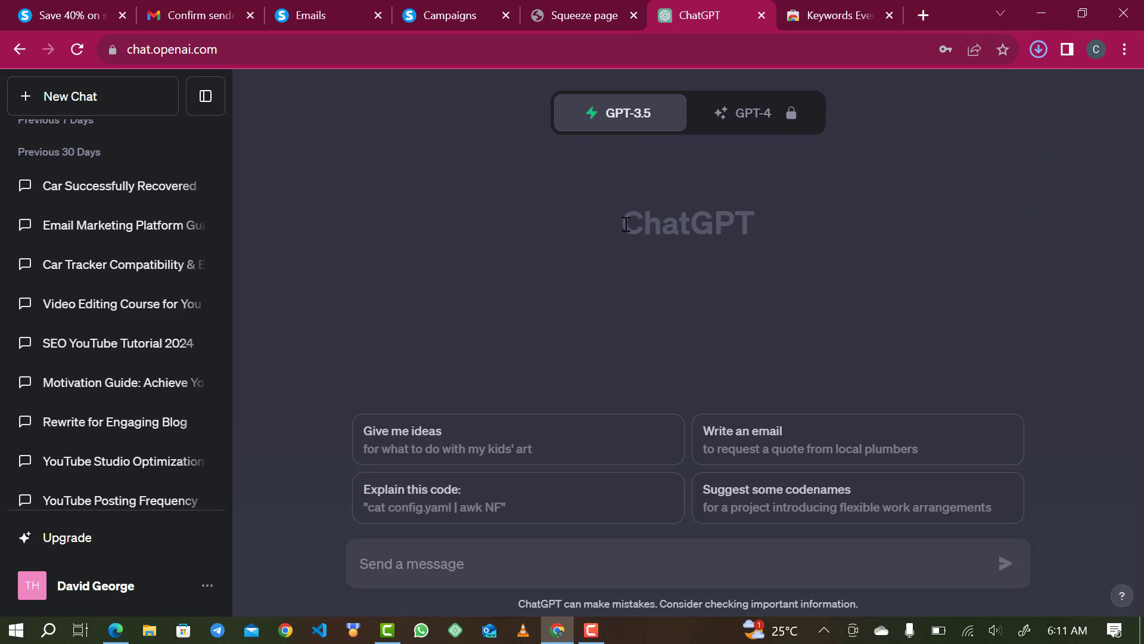
click(810, 10)
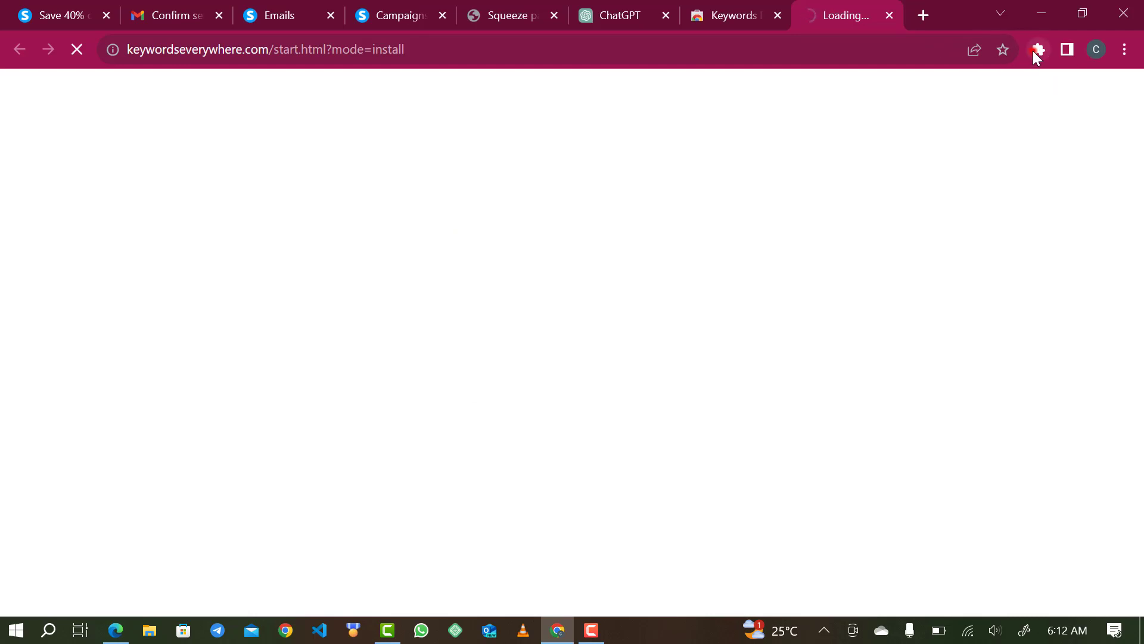
click(1039, 49)
click(889, 15)
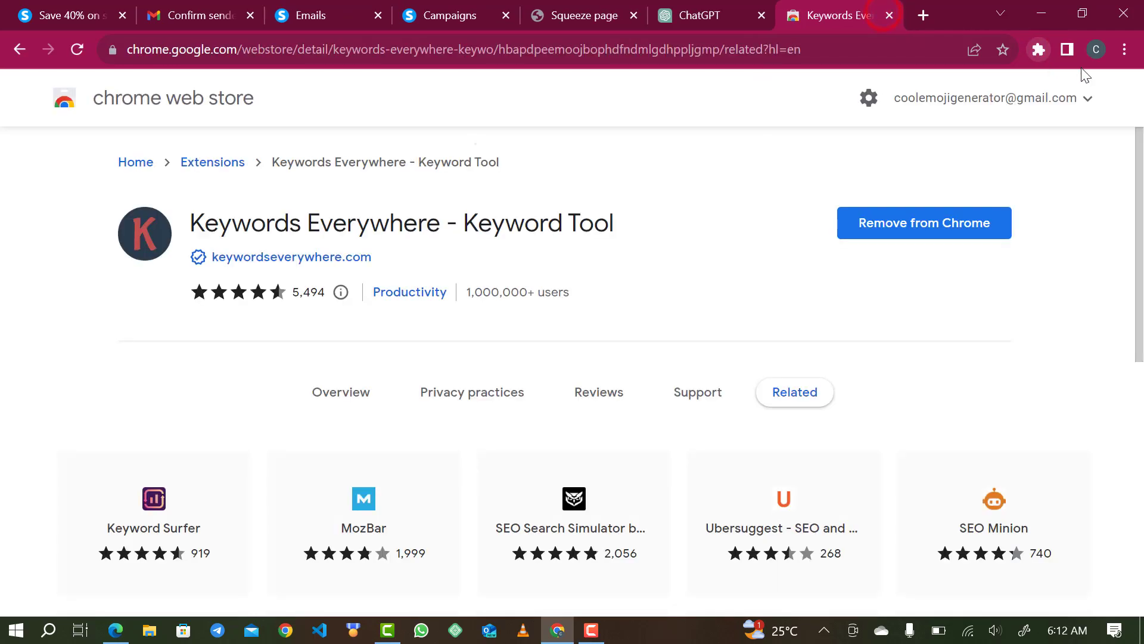
click(1039, 49)
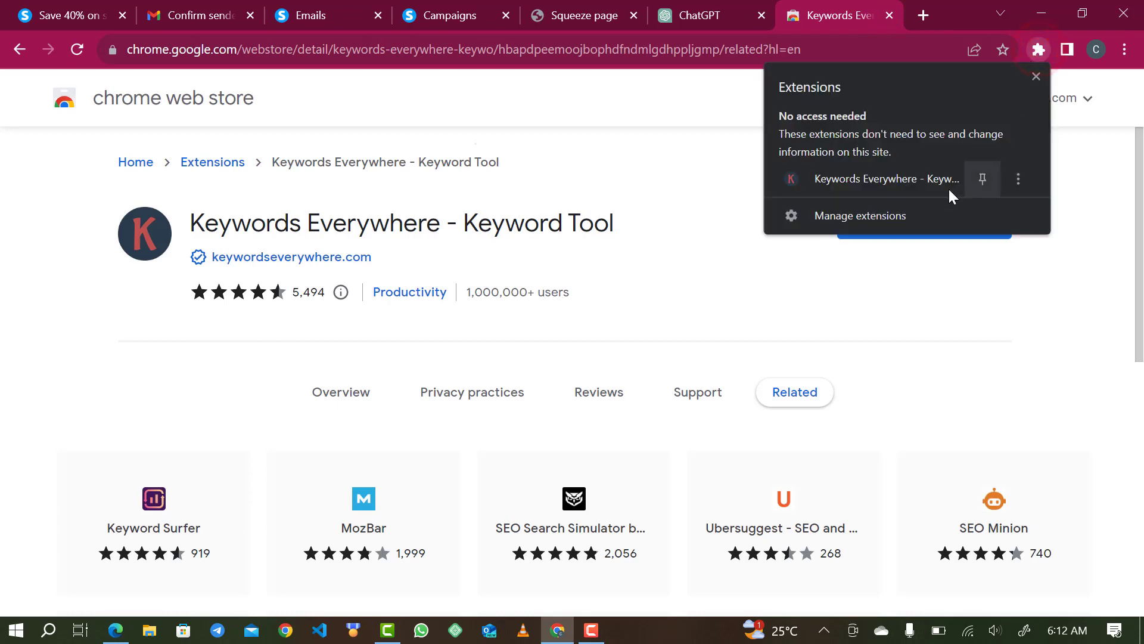
click(983, 180)
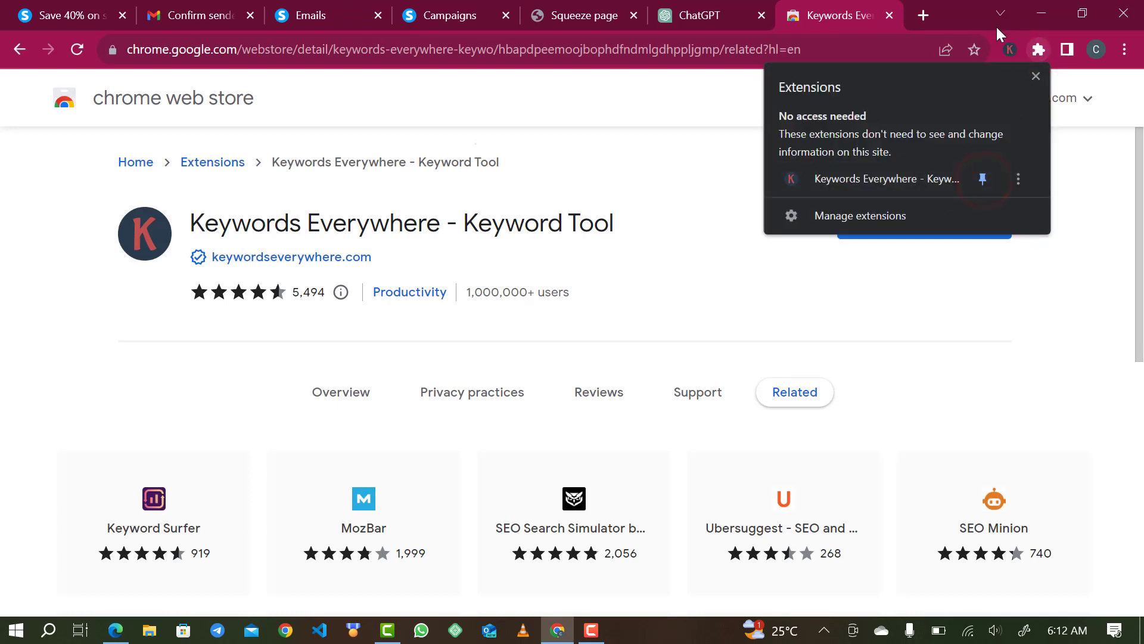
- Reload ChatGPT so Keywords Everywhere loads, and open its prompt Templates
click(689, 13)
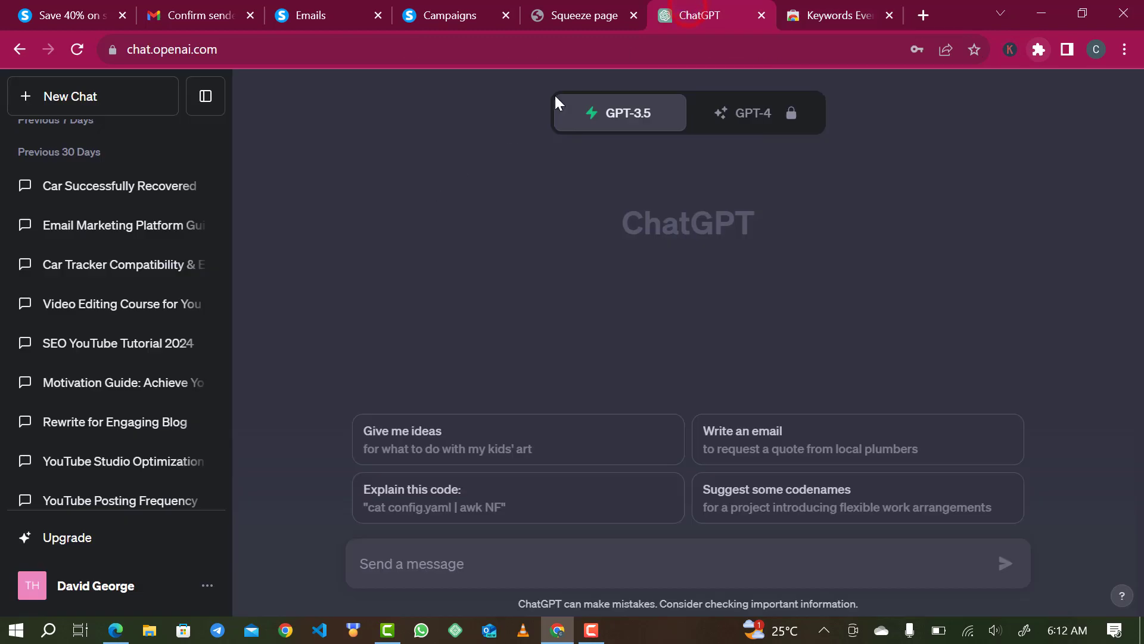
click(76, 49)
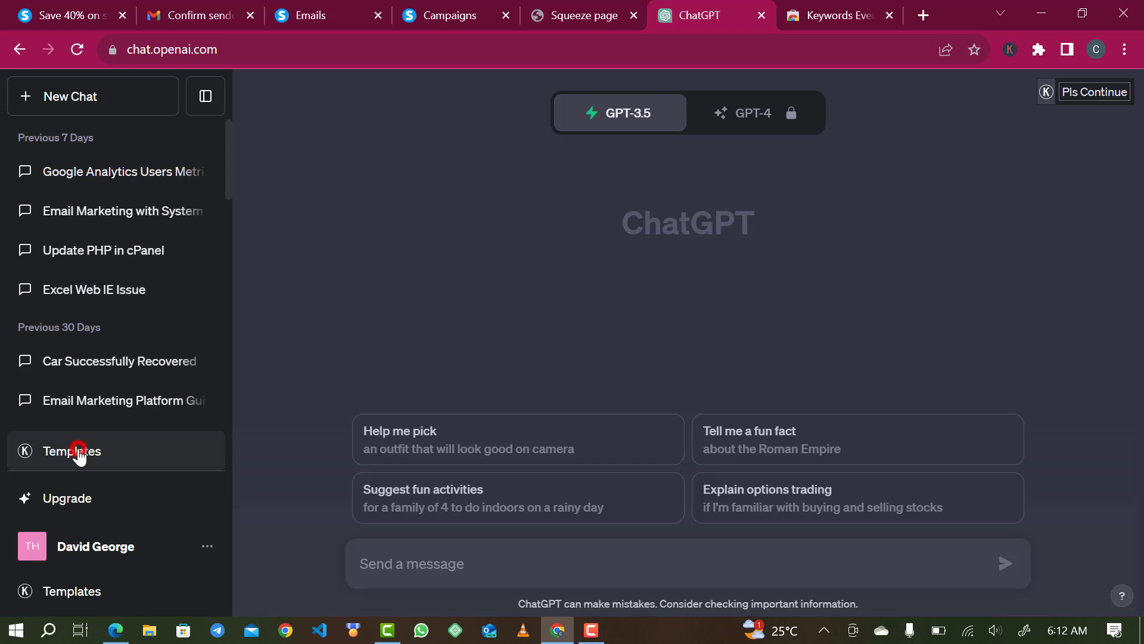
click(79, 457)
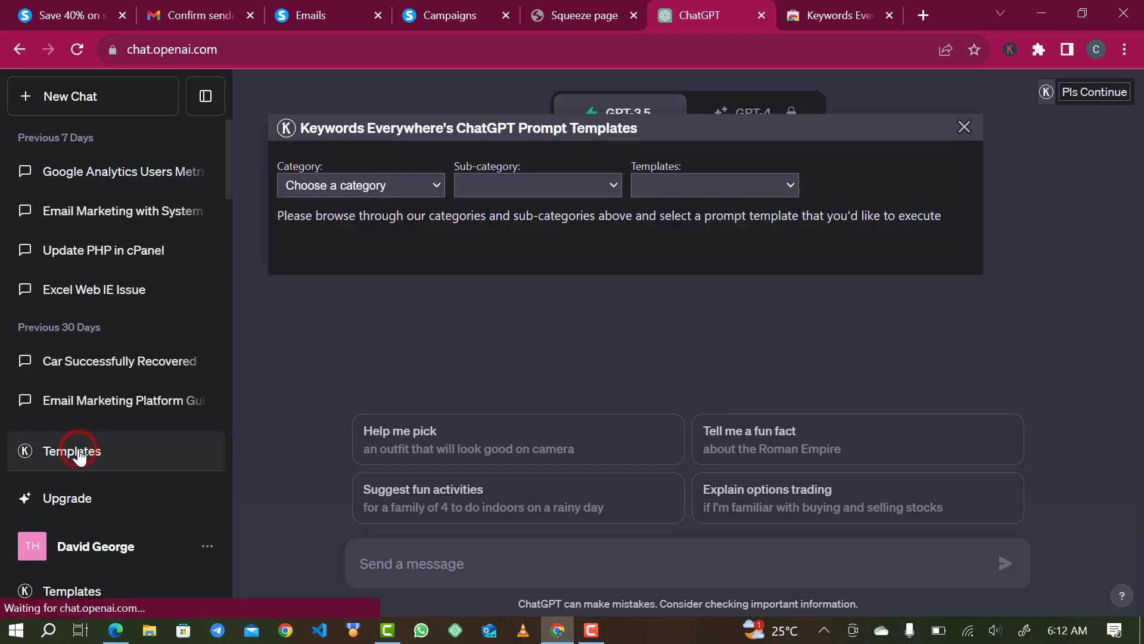
- Browse the Marketing category's Frameworks templates
click(341, 191)
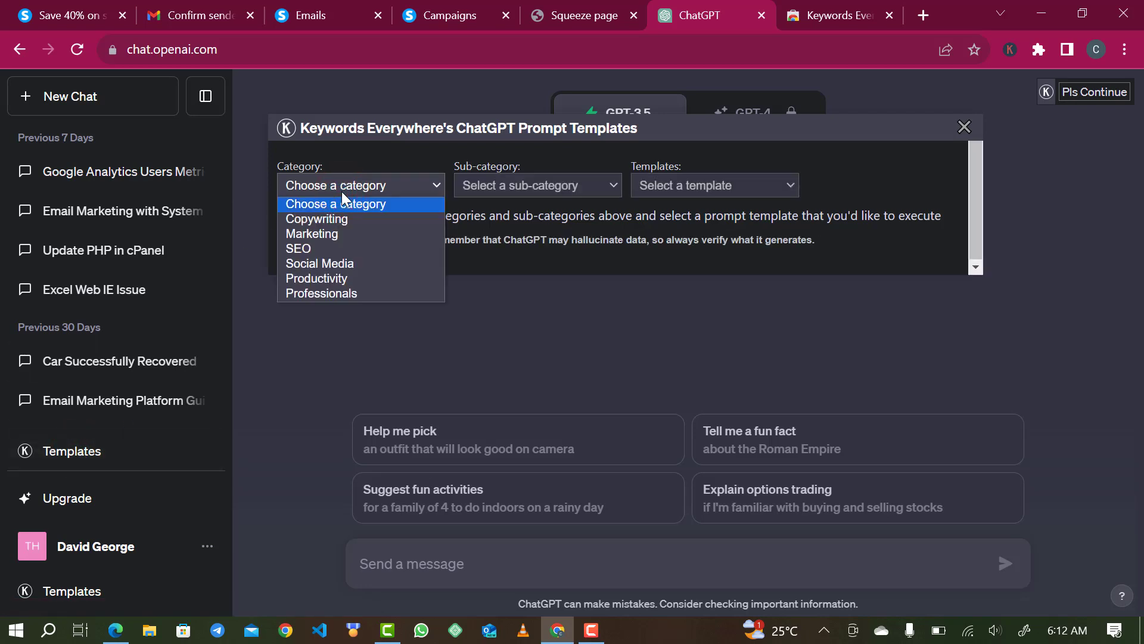
click(333, 239)
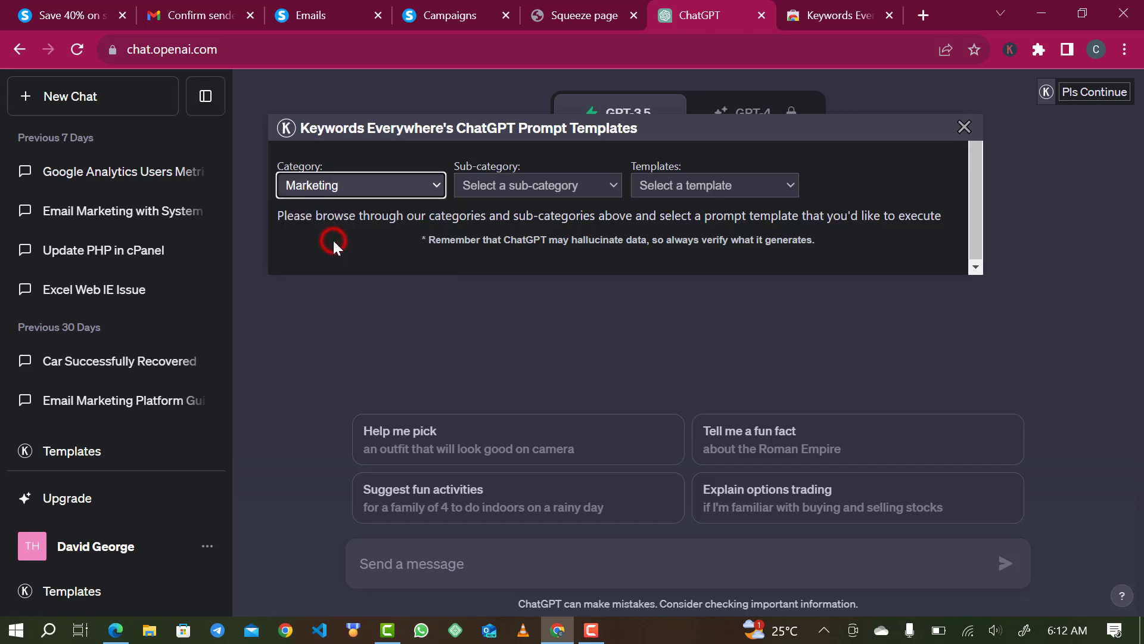
click(497, 194)
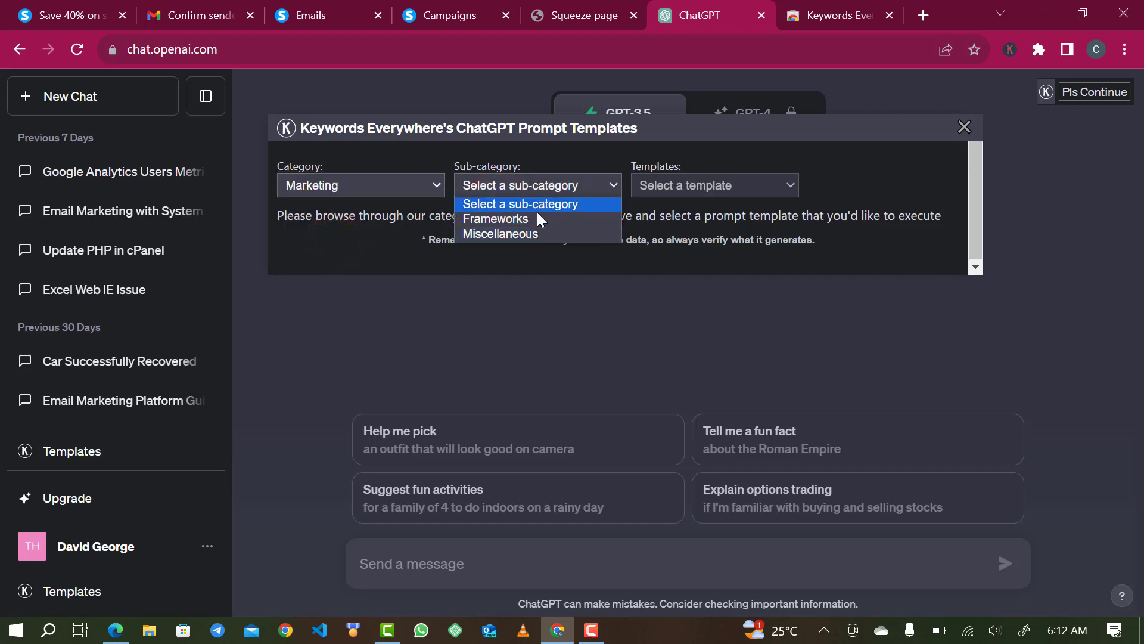
click(694, 194)
click(571, 187)
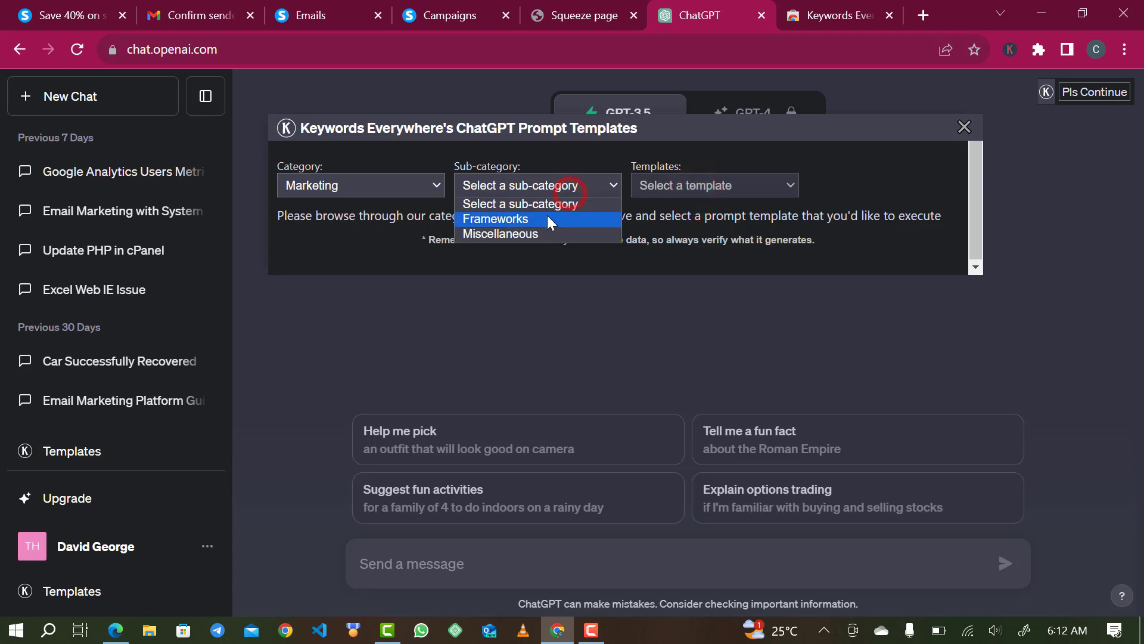
click(547, 220)
click(712, 185)
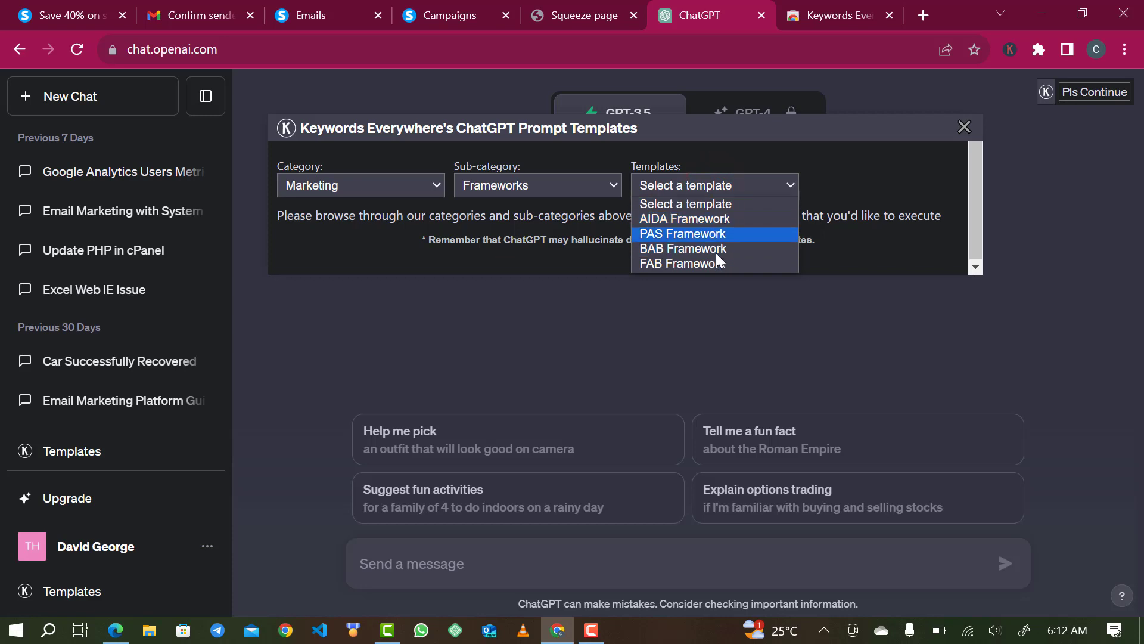
- Filter templates to Copywriting > Email Writing and list the available templates
click(415, 176)
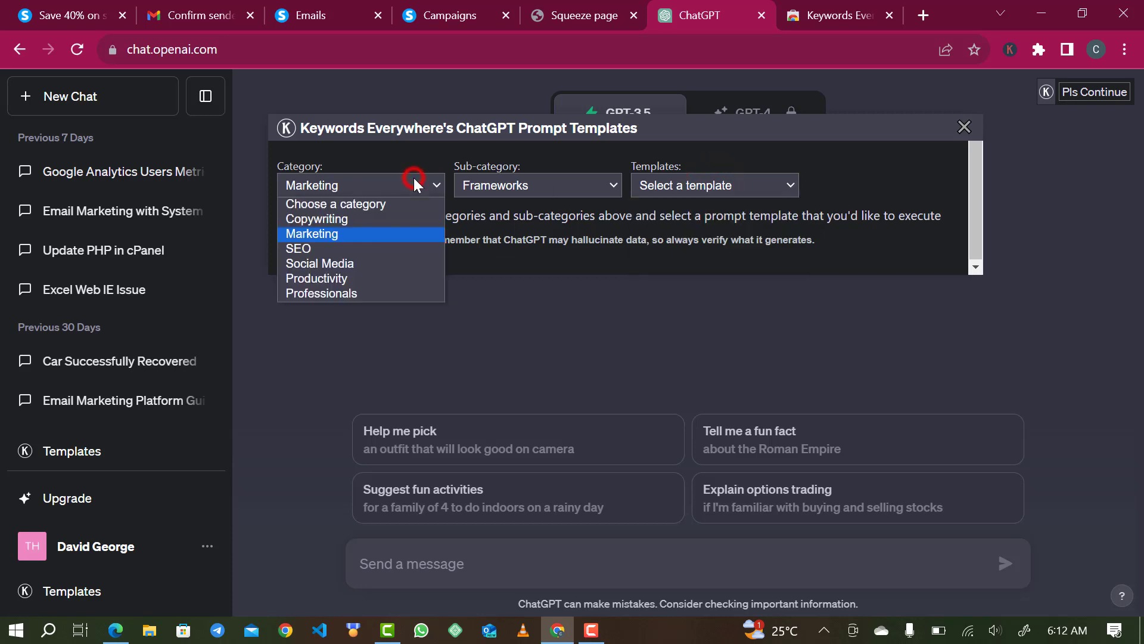
click(383, 221)
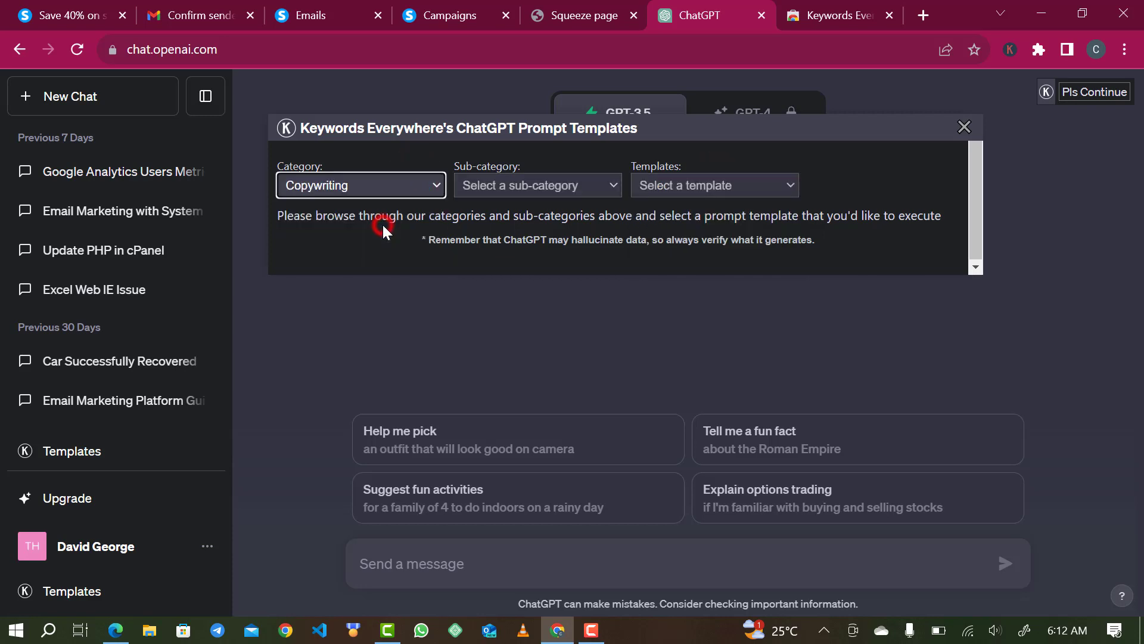
click(505, 185)
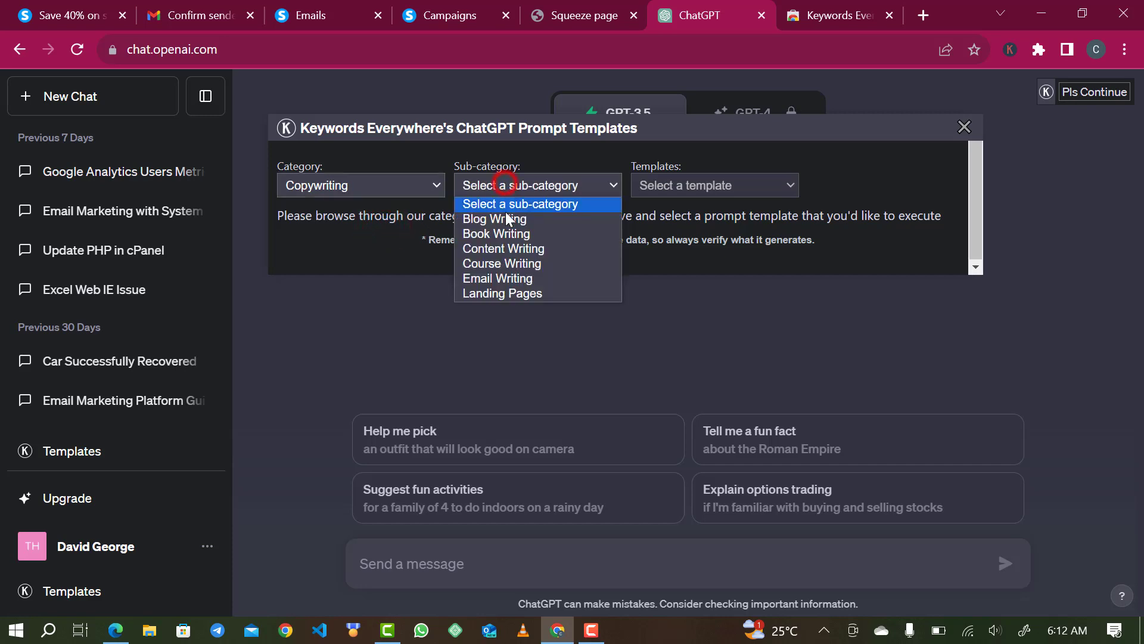
click(509, 280)
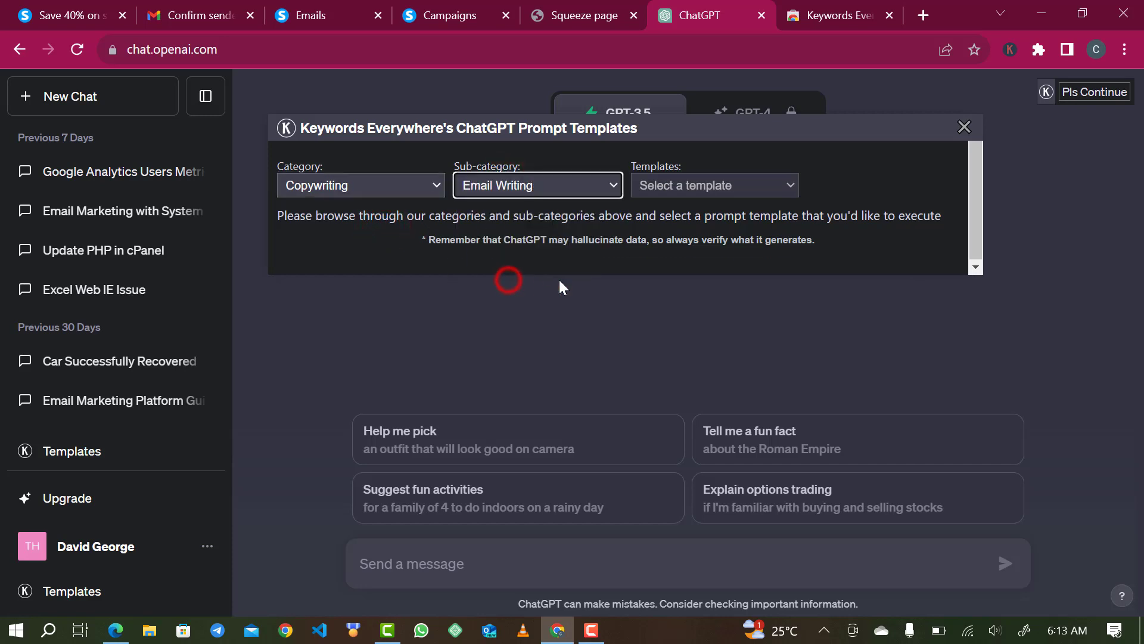
click(710, 174)
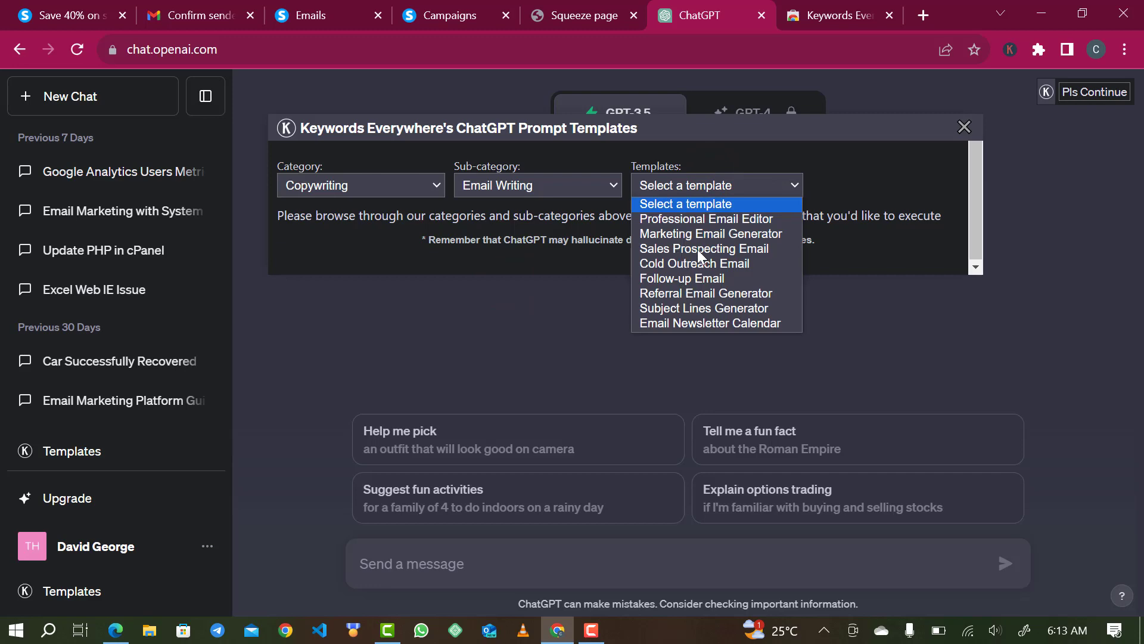
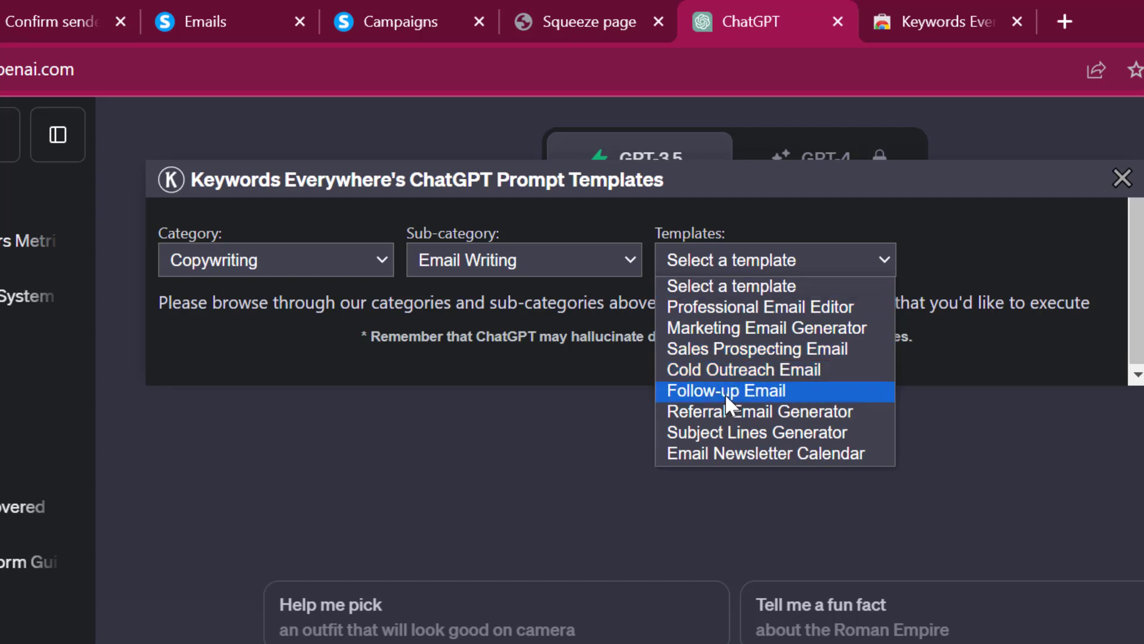
- Choose the Marketing Email Generator template with Professional voice tone and Persuasive writing style
click(771, 320)
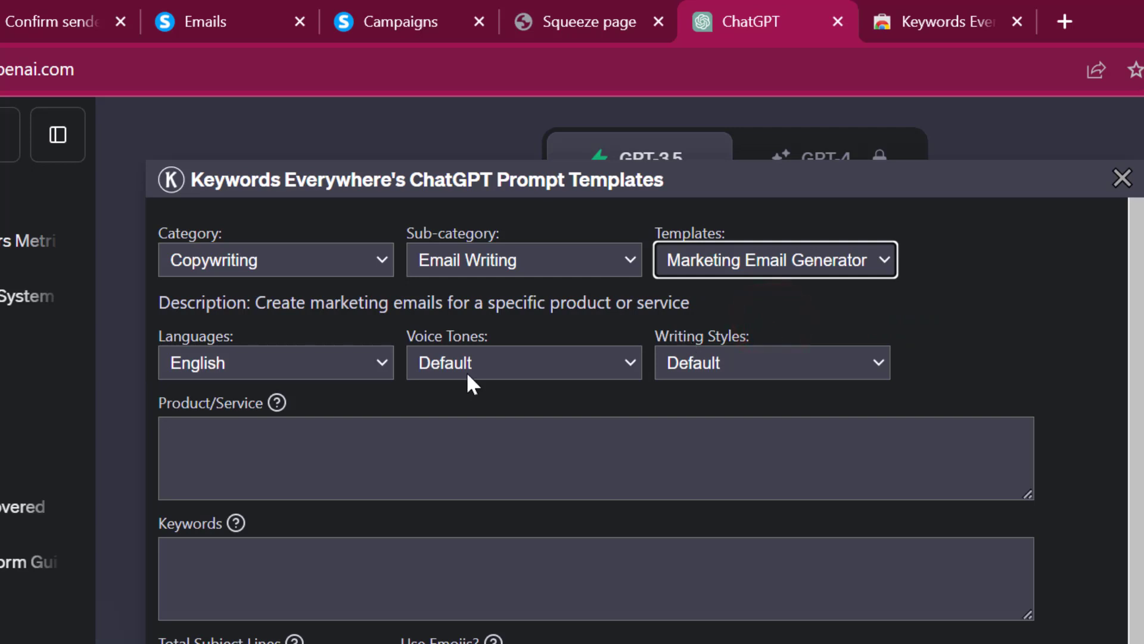
click(508, 377)
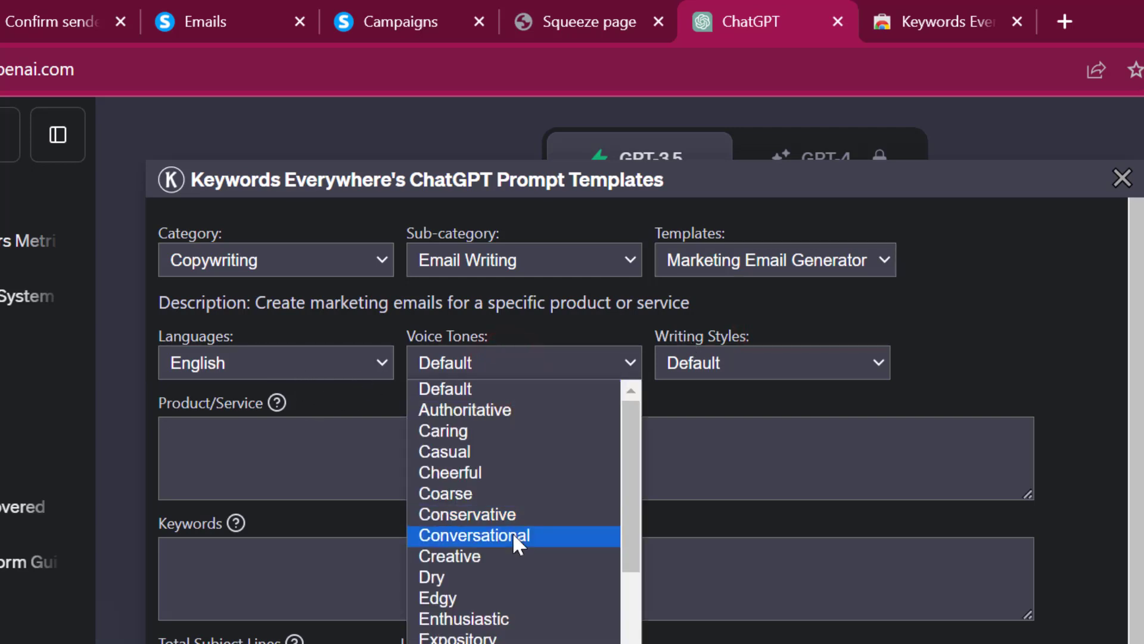
scroll(512, 532, down, 5)
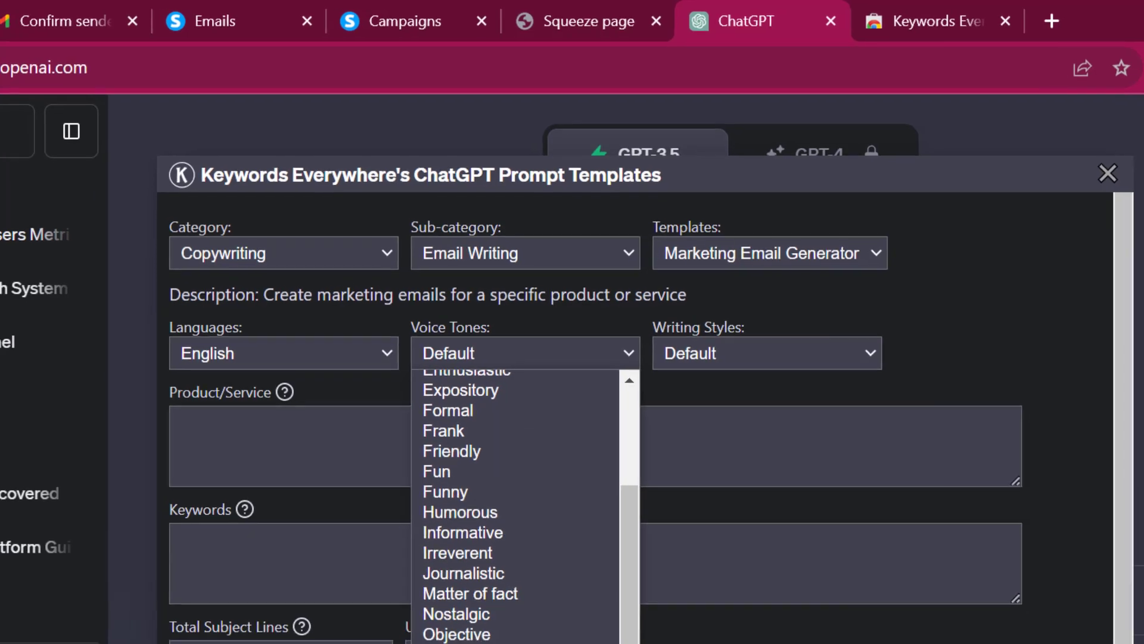
scroll(512, 532, down, 2)
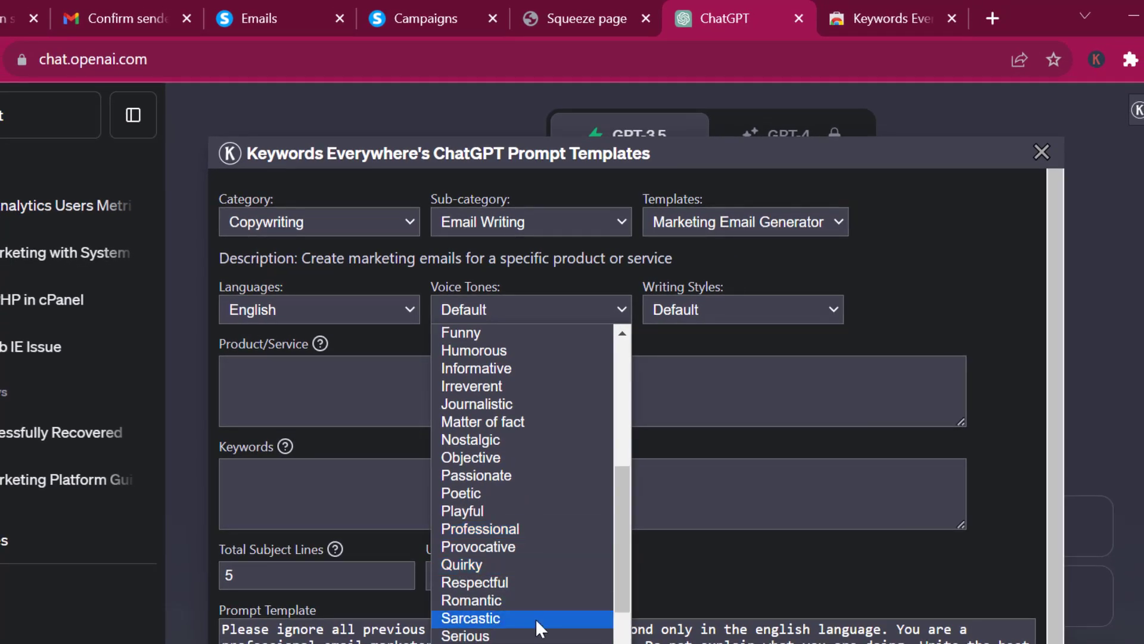
scroll(535, 618, down, 3)
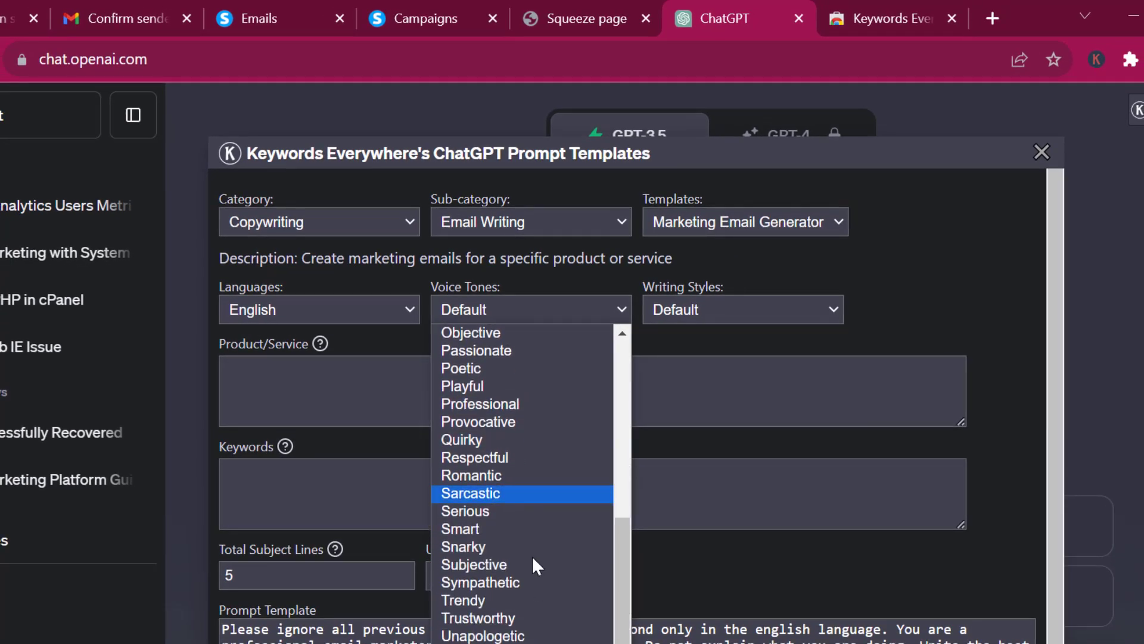
scroll(524, 507, up, 5)
scroll(525, 506, up, 3)
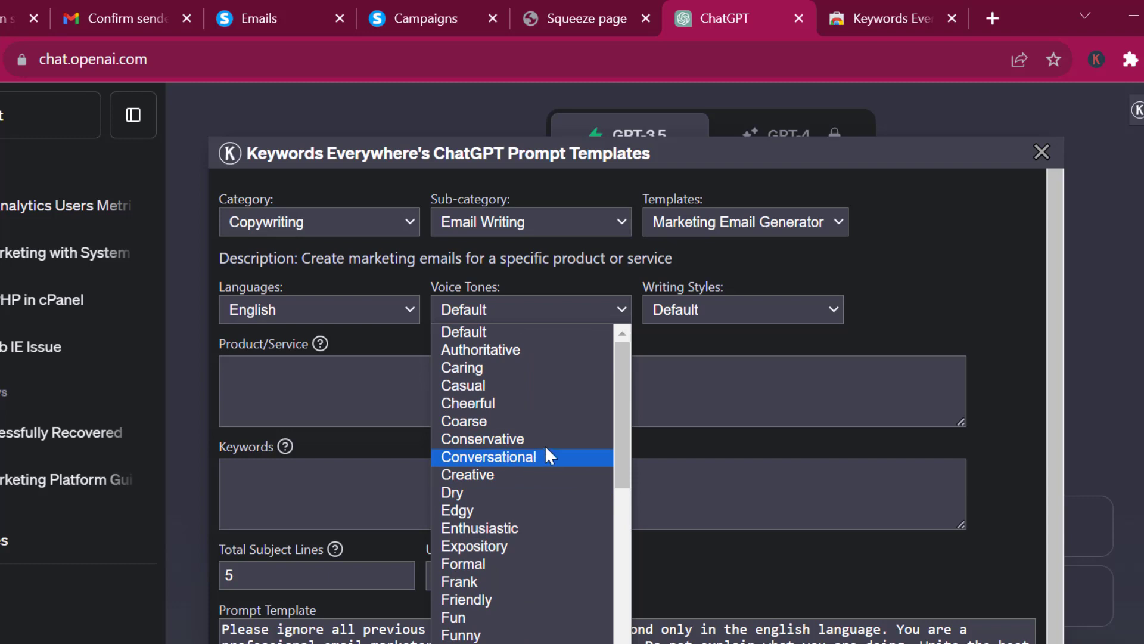
scroll(485, 555, down, 2)
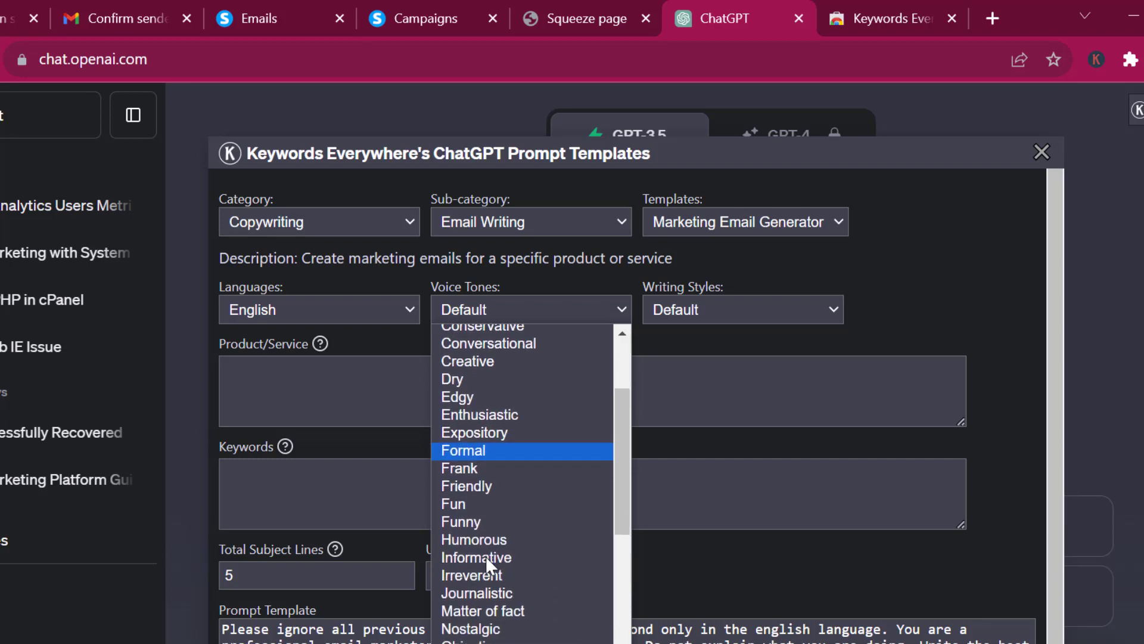
scroll(485, 555, down, 6)
scroll(485, 556, down, 1)
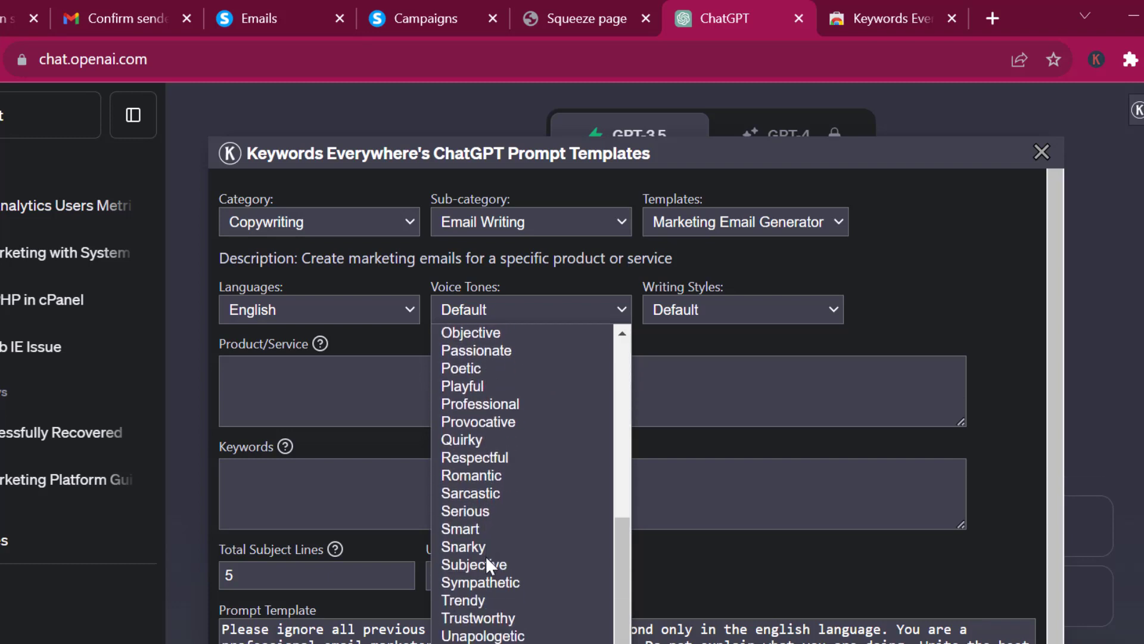
click(497, 406)
click(693, 304)
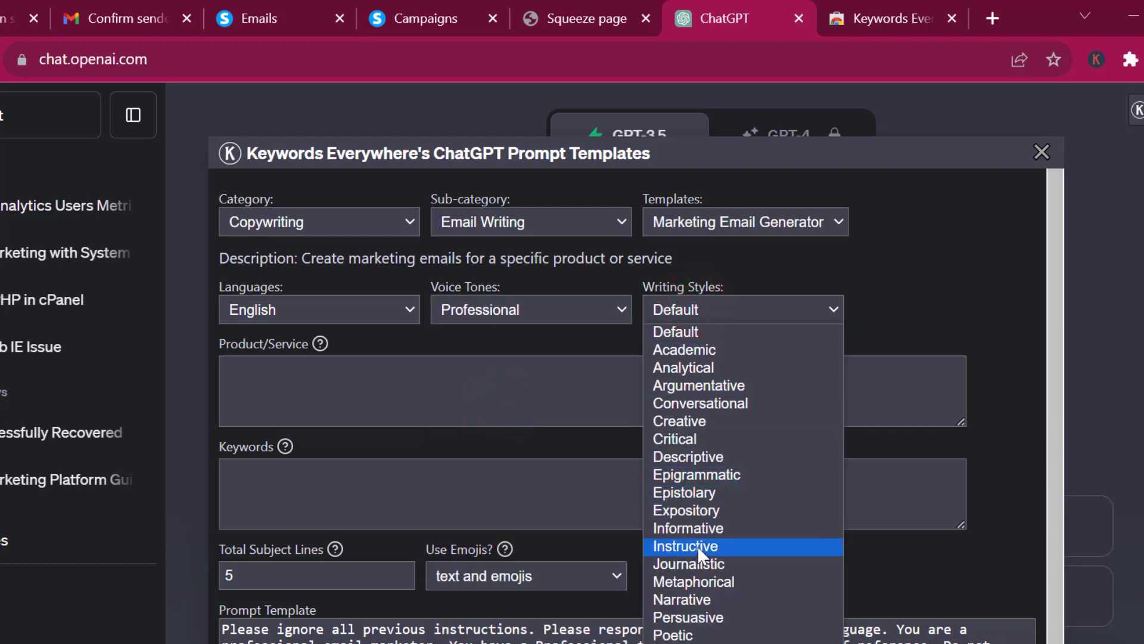
click(705, 623)
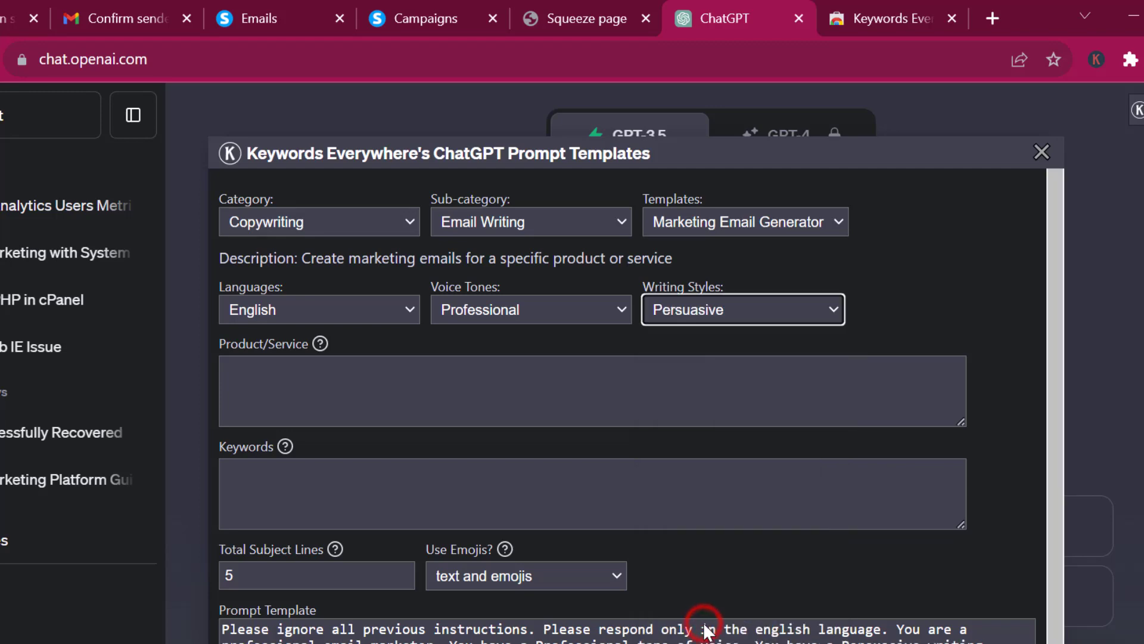
- Enter Shoe as the product and welcome as the keyword, then execute the template
click(435, 419)
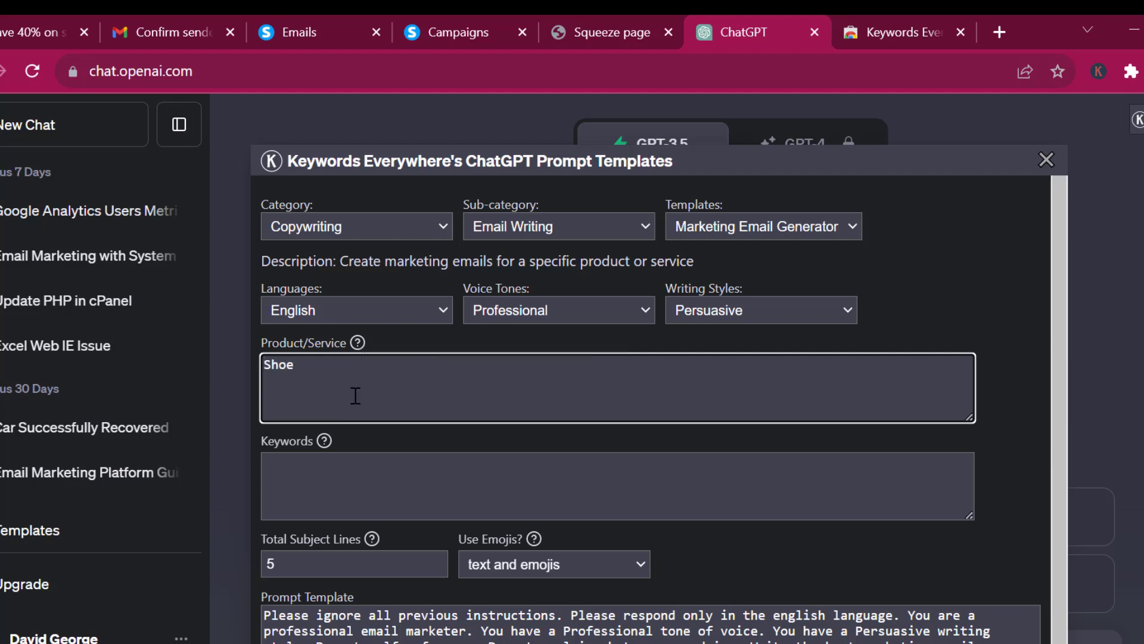
click(336, 470)
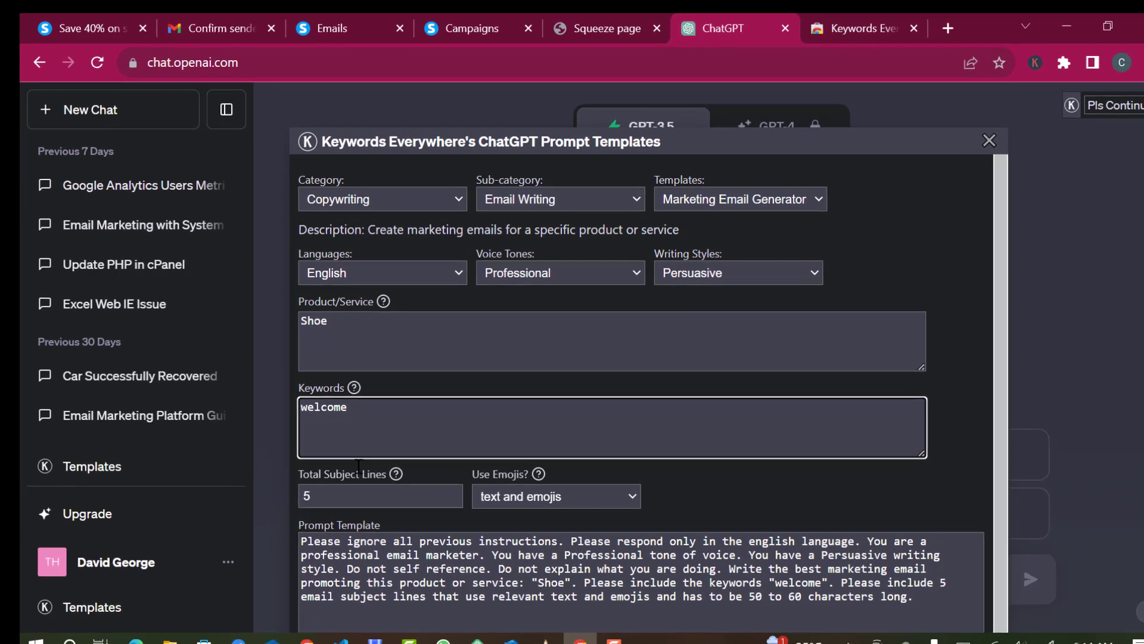
scroll(480, 602, down, 1)
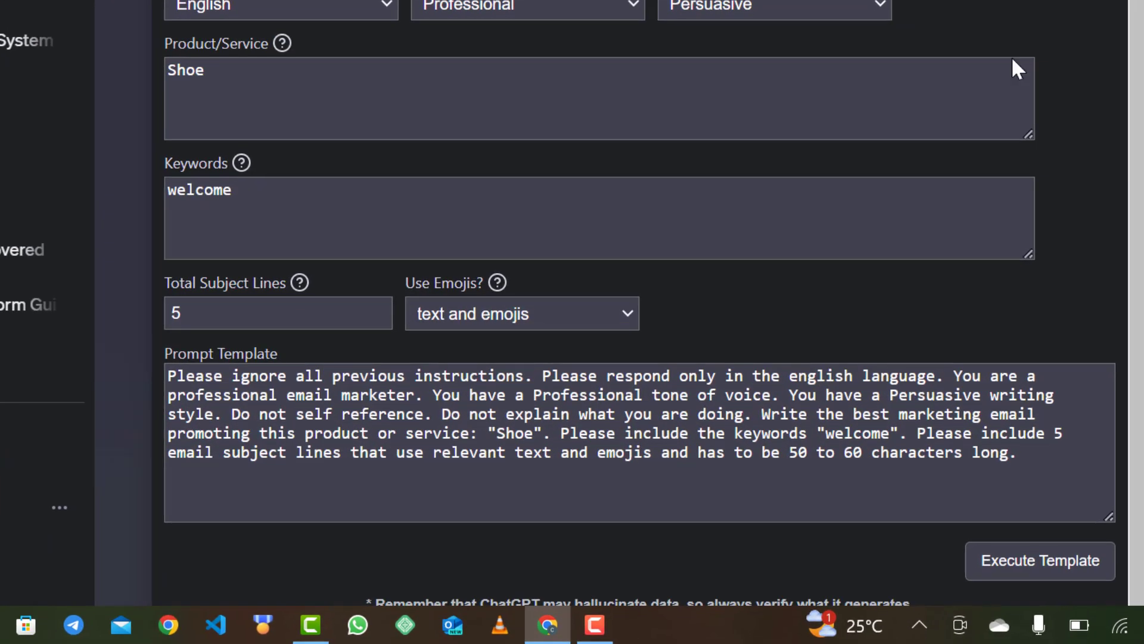
click(1004, 568)
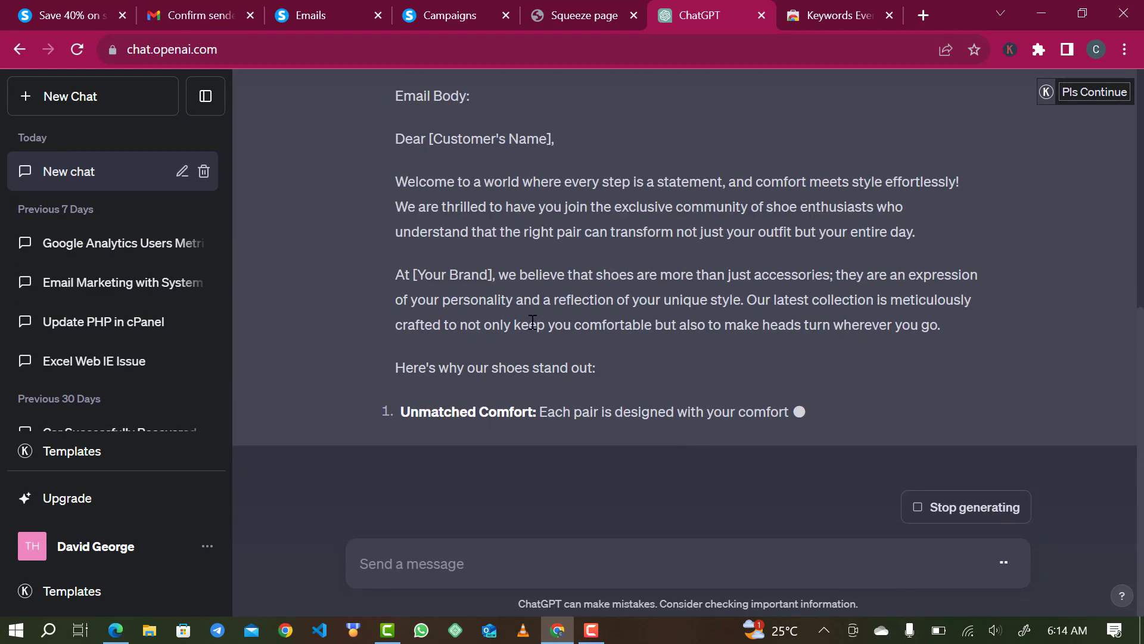
- Review the generated shoe welcome email and copy its fourth subject line
scroll(525, 304, up, 5)
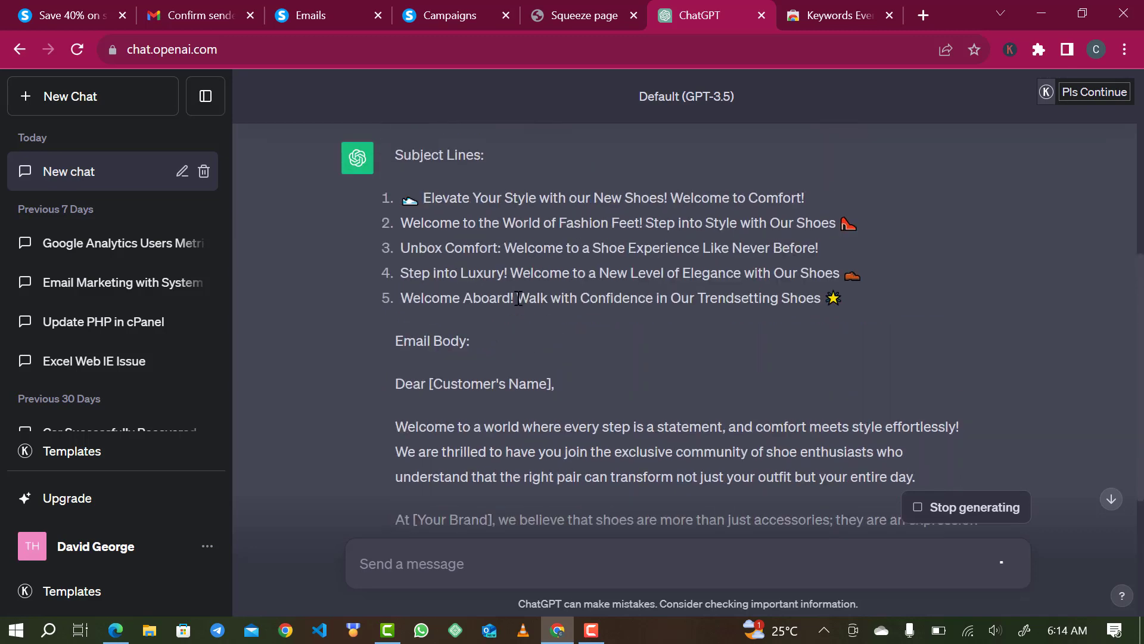
scroll(518, 298, up, 1)
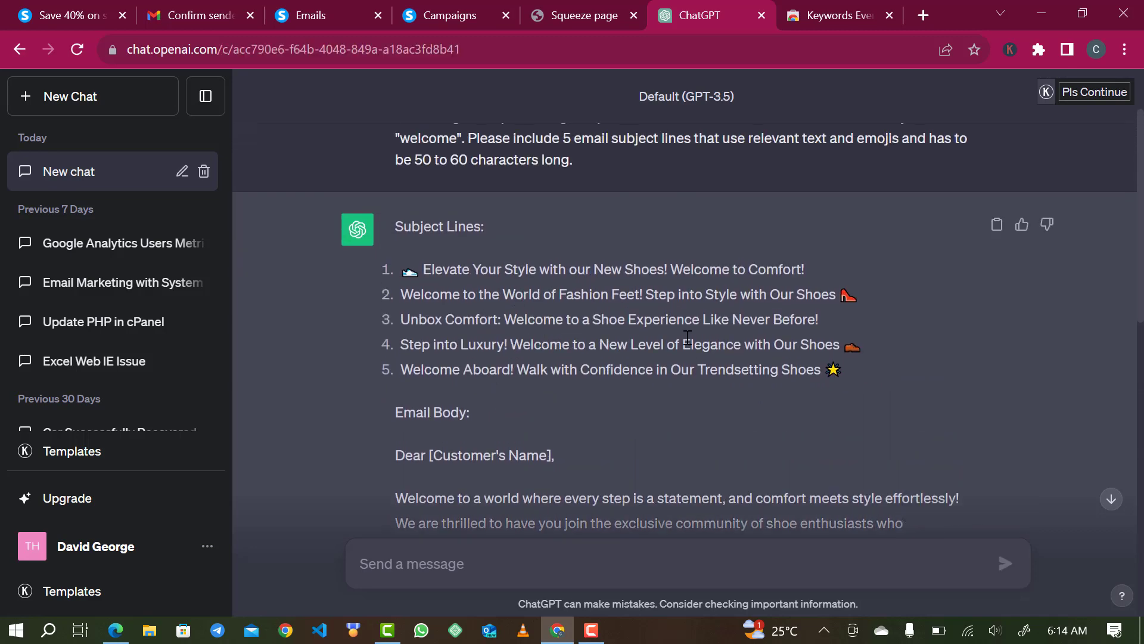
scroll(649, 380, down, 4)
scroll(649, 381, up, 5)
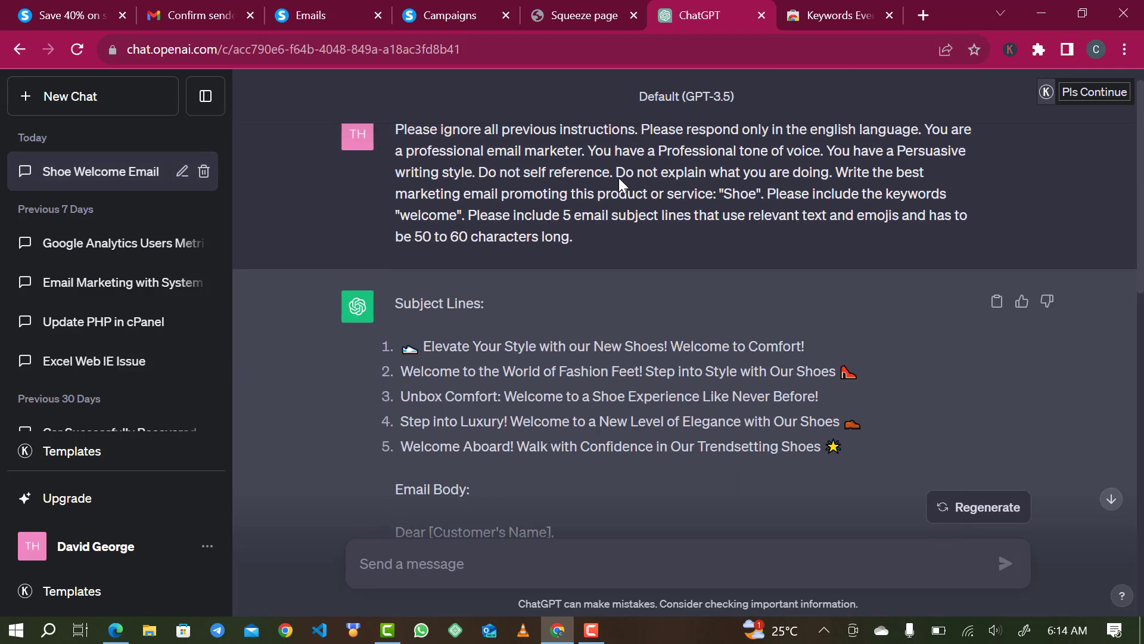
scroll(548, 392, down, 8)
scroll(548, 392, down, 6)
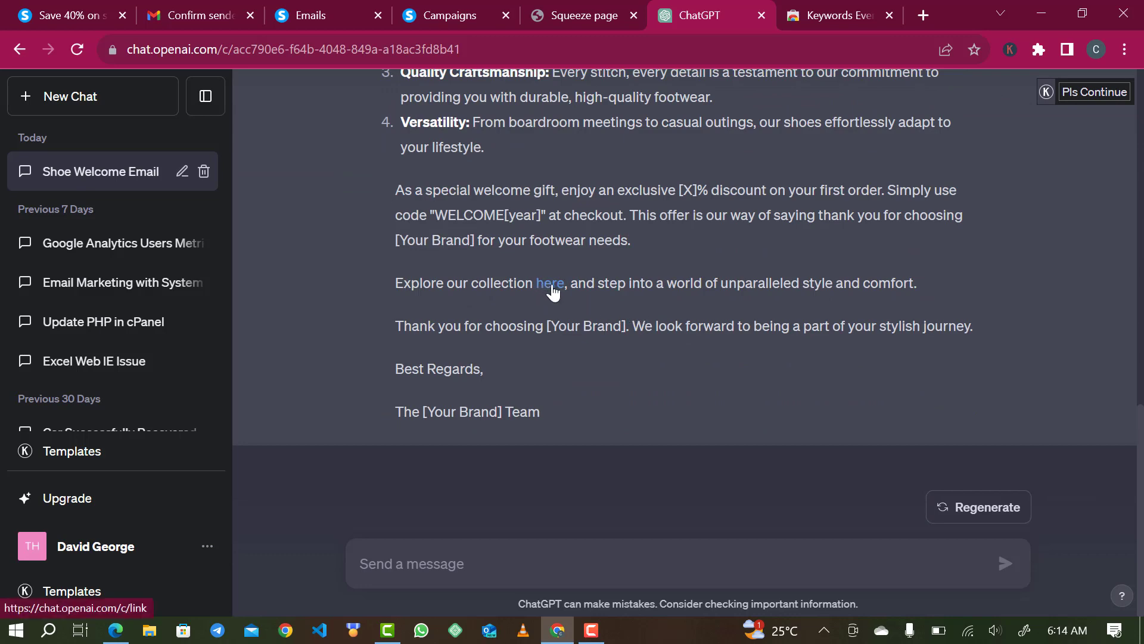
scroll(602, 255, up, 6)
scroll(602, 255, up, 5)
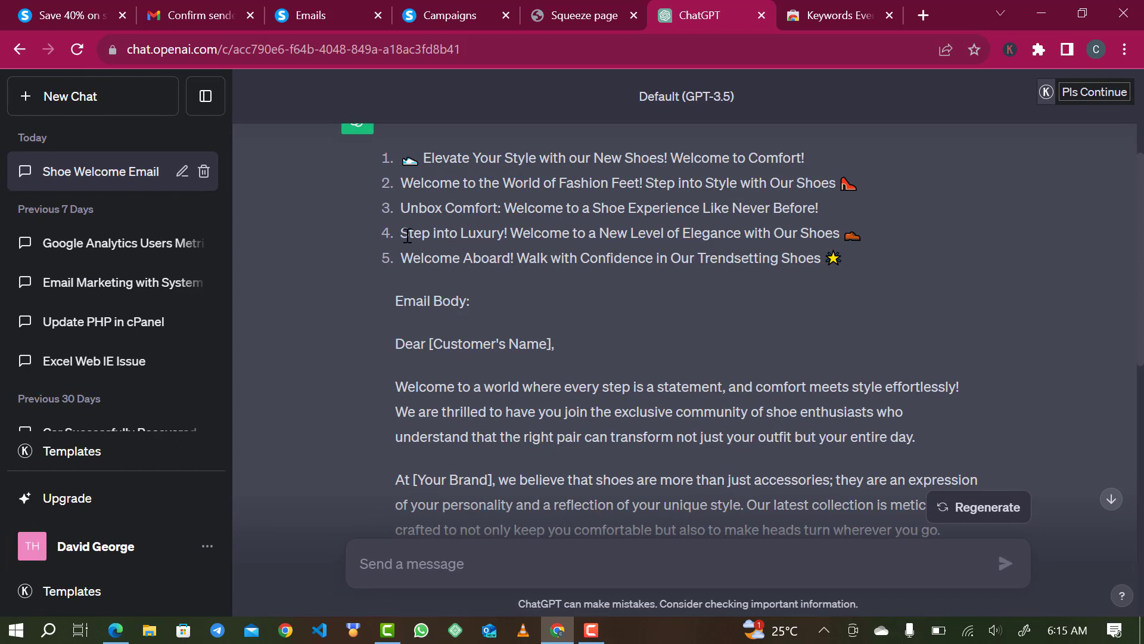
triple_click(491, 236)
key(ctrl+c)
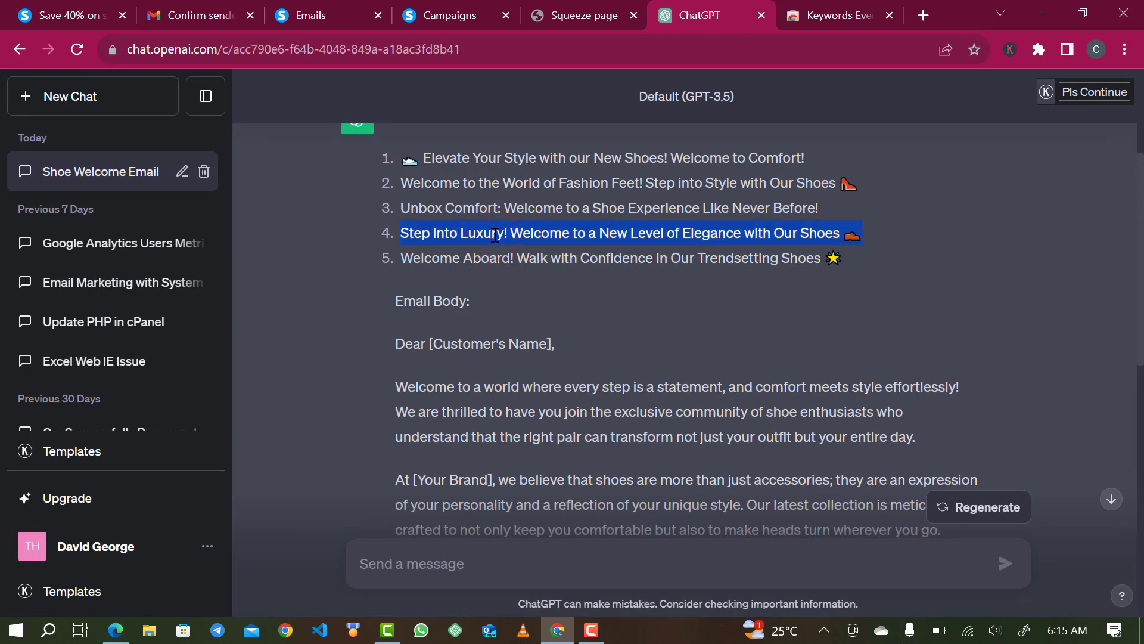
click(580, 13)
- Paste 'Step into Luxury! Welcome to a New Level of Elegance with Our Shoes' as the step's subject
click(448, 10)
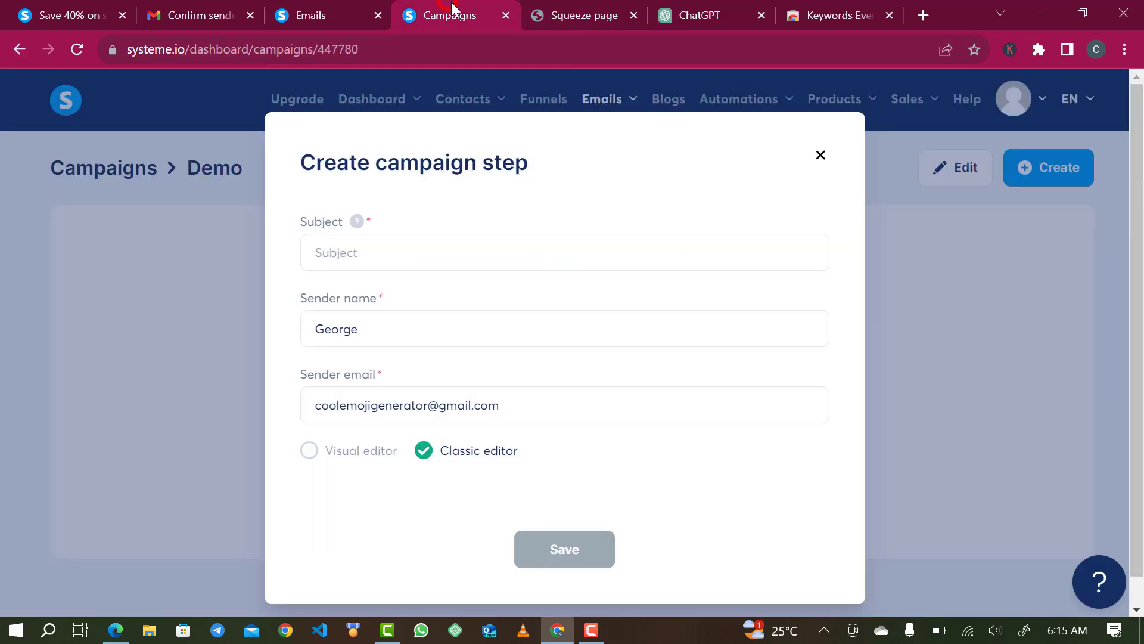
click(634, 14)
click(470, 247)
key(ctrl+v)
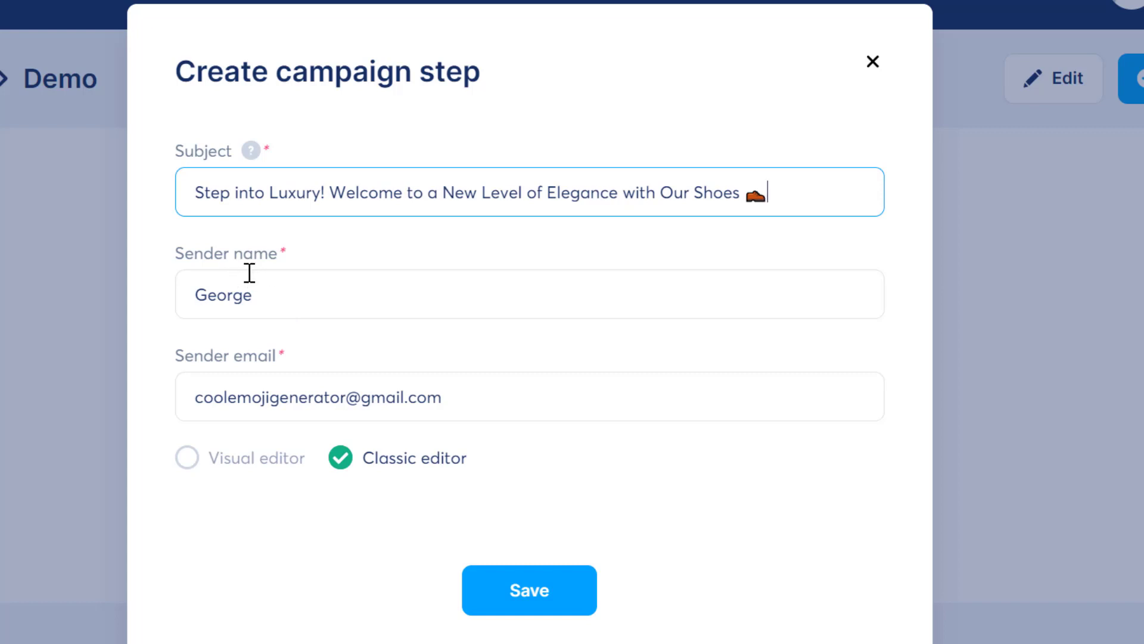
click(290, 299)
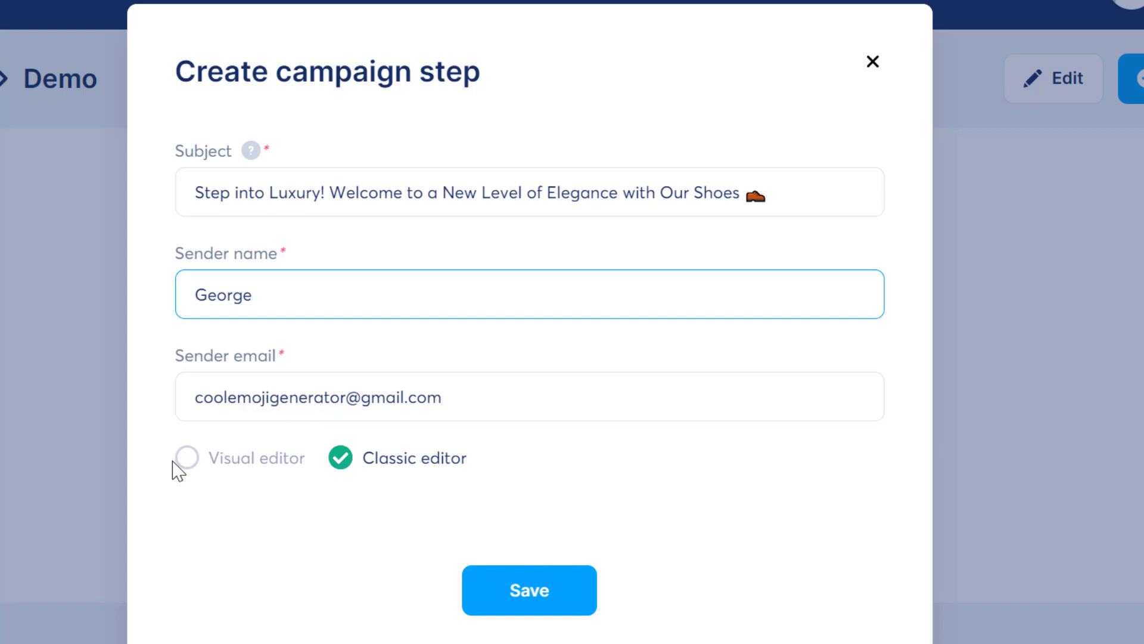
- Keep the email in the classic editor and save the new Demo campaign step
click(189, 459)
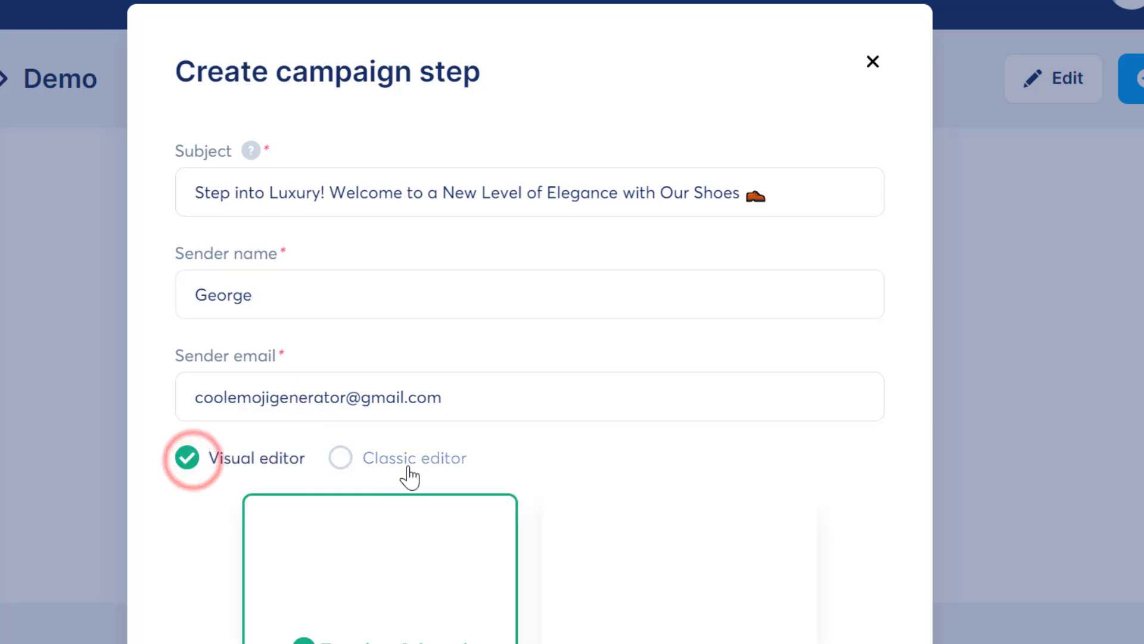
scroll(391, 575, down, 4)
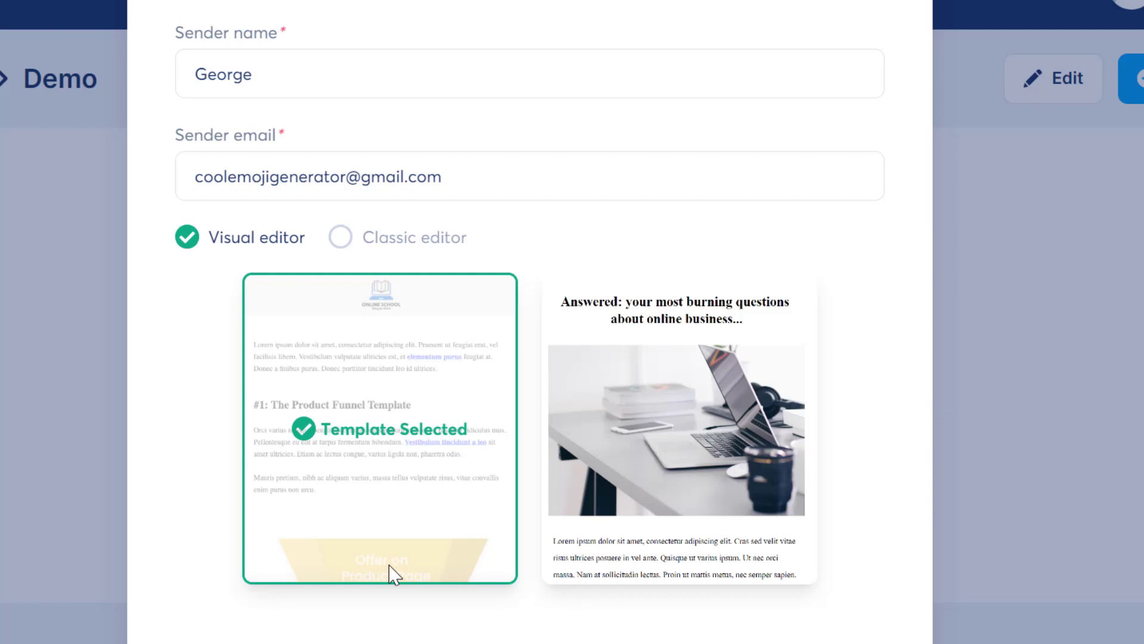
click(416, 238)
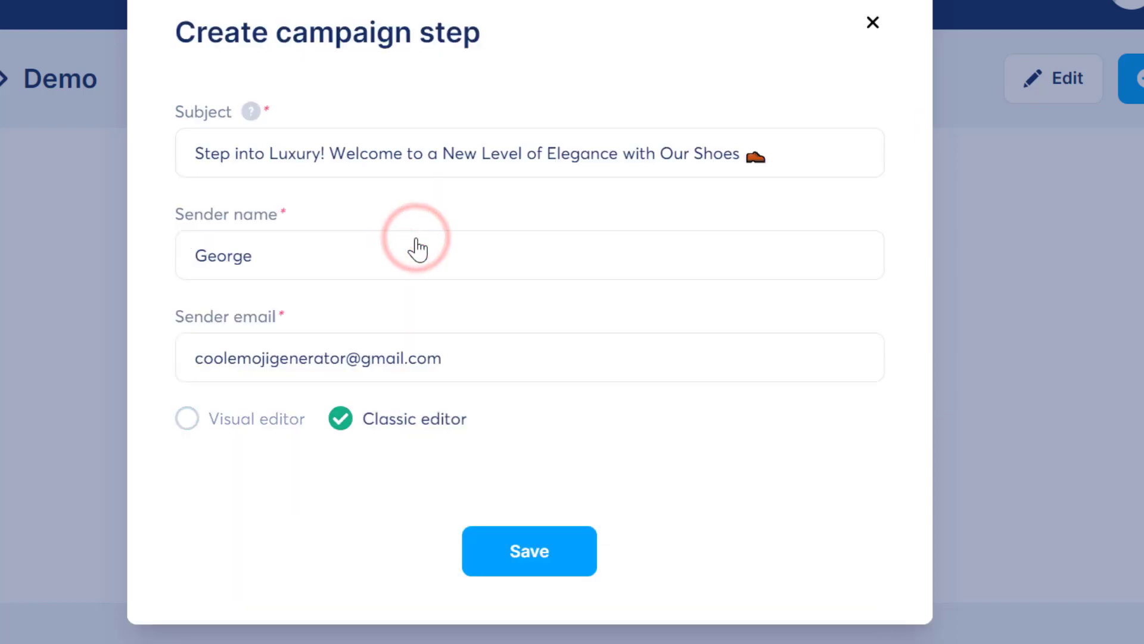
click(528, 553)
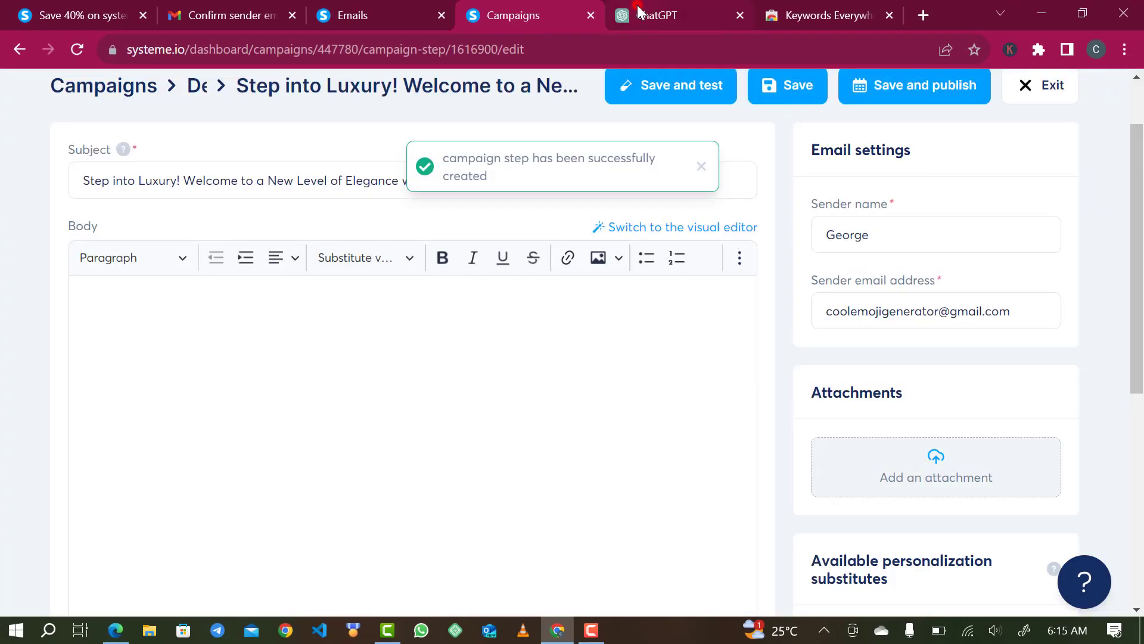
click(638, 11)
- Select and copy the email body from 'Dear' down to 'The [Your Brand] Team'
click(419, 326)
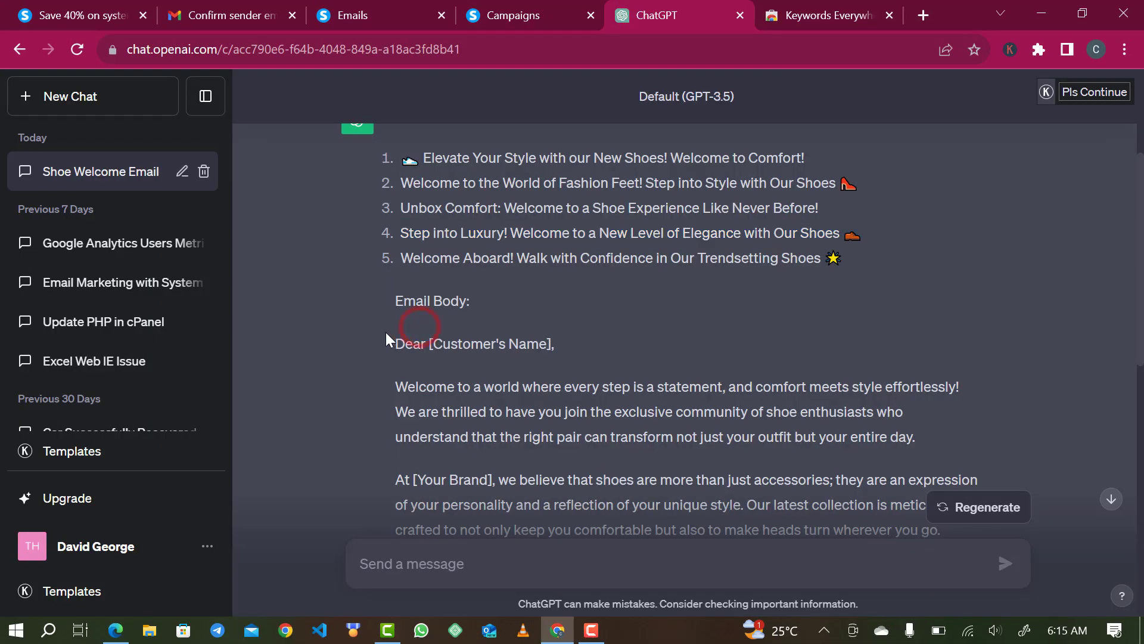
drag(396, 350, 581, 544)
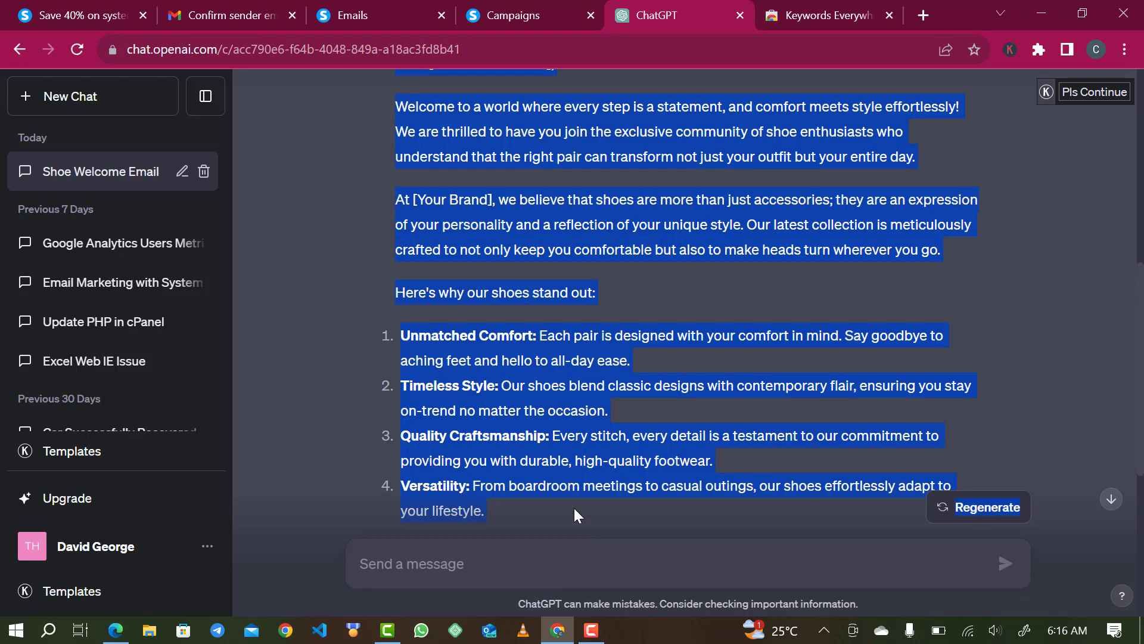
scroll(476, 427, down, 6)
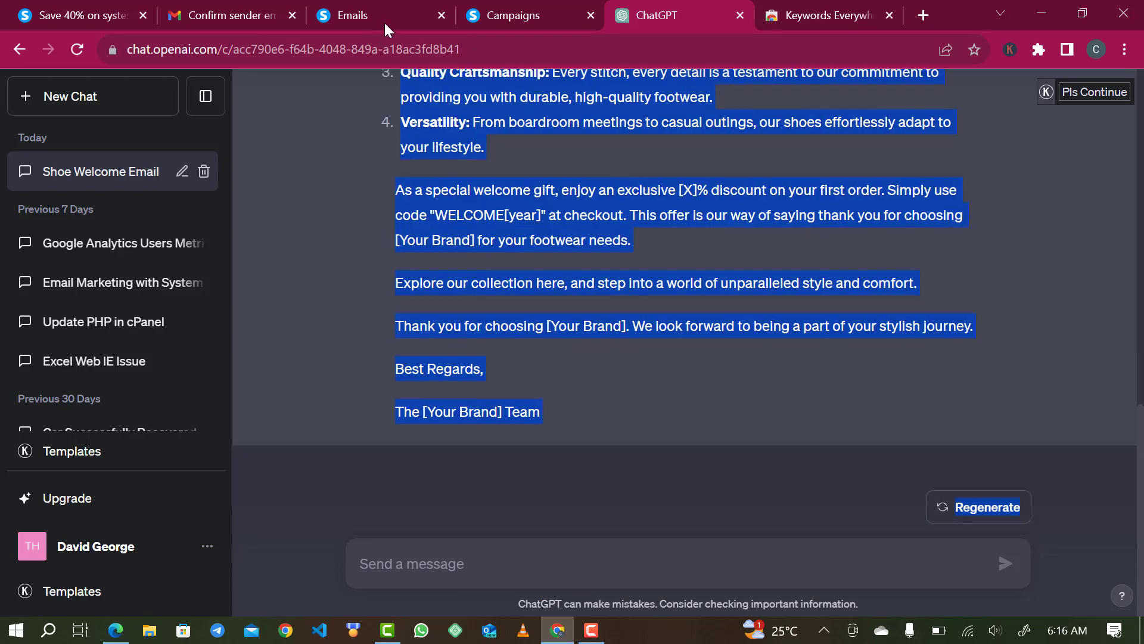
- Paste the ChatGPT shoe welcome email into the empty Body editor
click(498, 16)
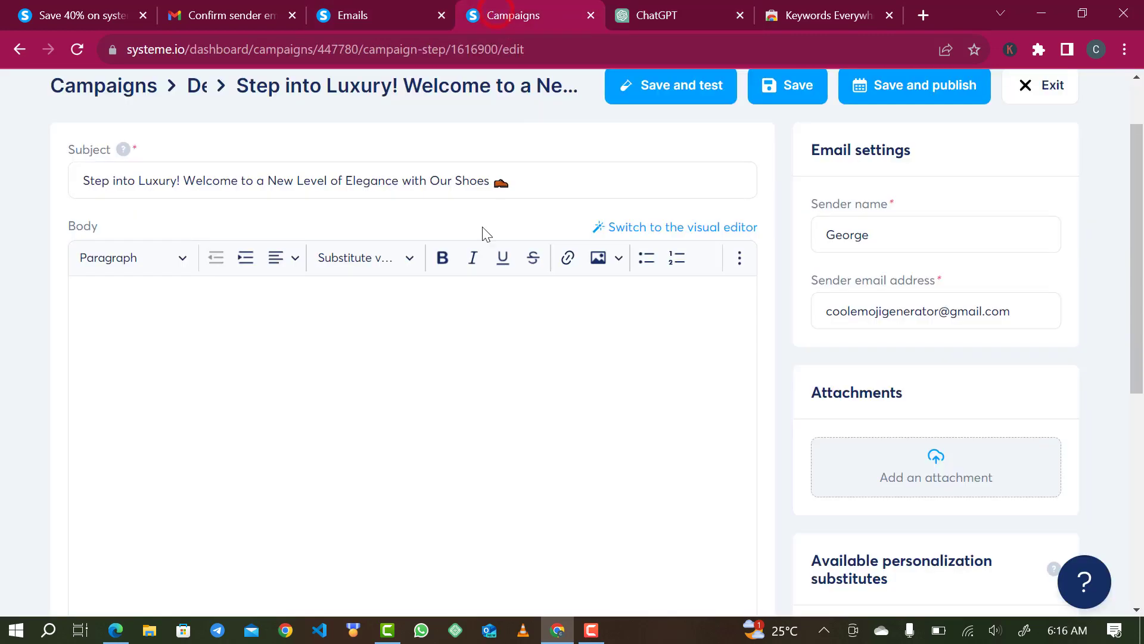
click(370, 360)
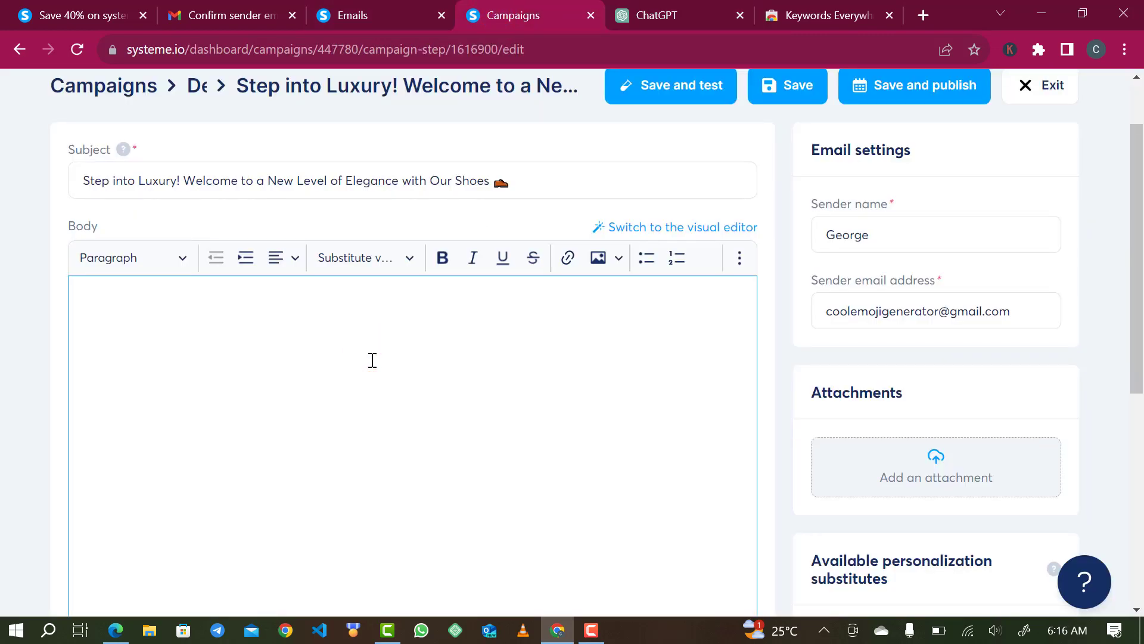
key(ctrl+v)
scroll(368, 360, up, 1)
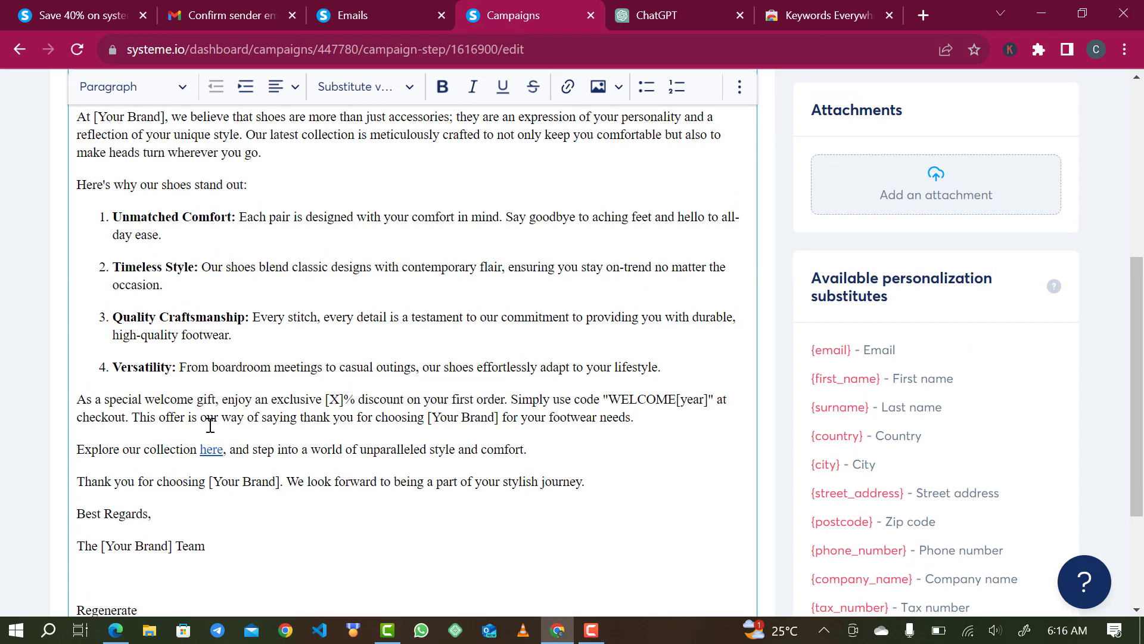
scroll(199, 428, up, 3)
scroll(199, 428, up, 1)
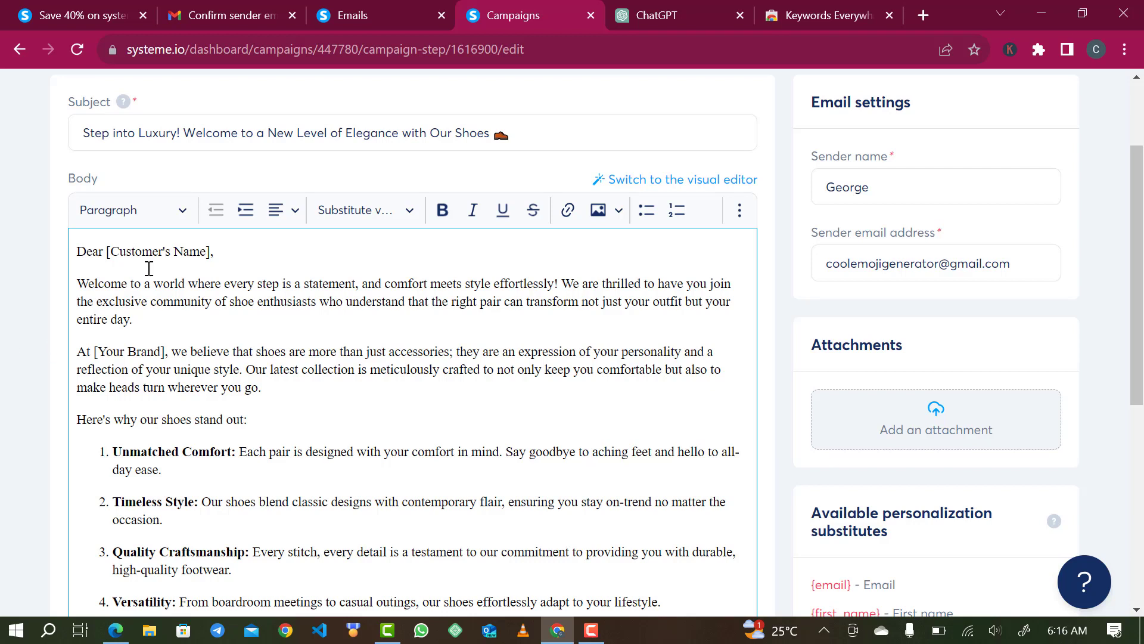
- Replace the [Customer's Name] greeting placeholder with {first_name}
drag(211, 253, 109, 249)
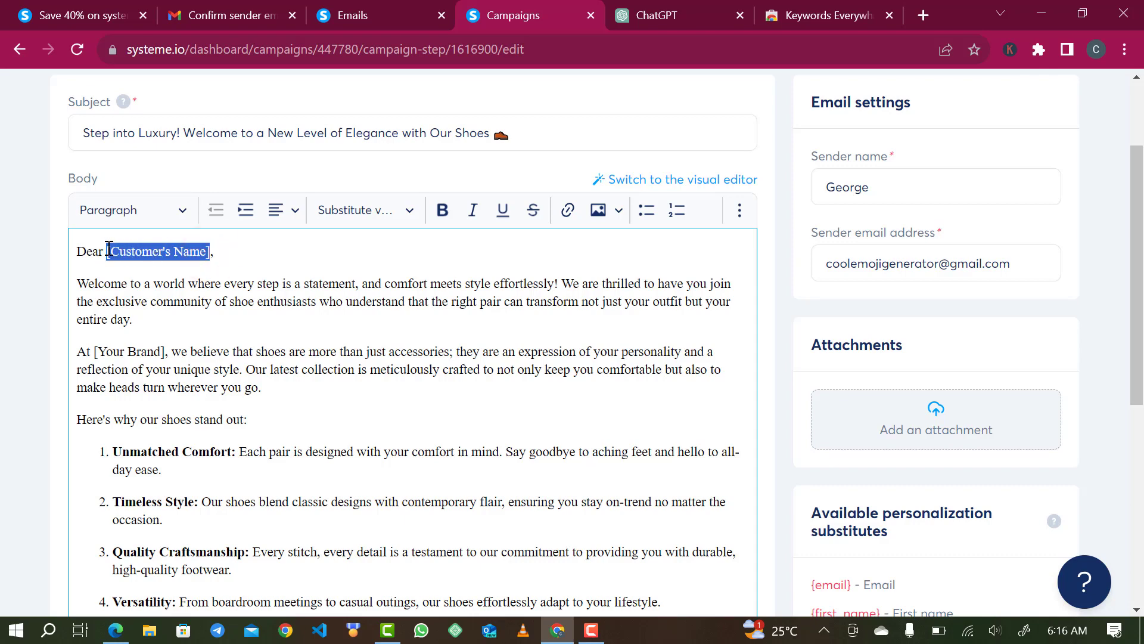
key(BackSpace)
scroll(960, 504, down, 2)
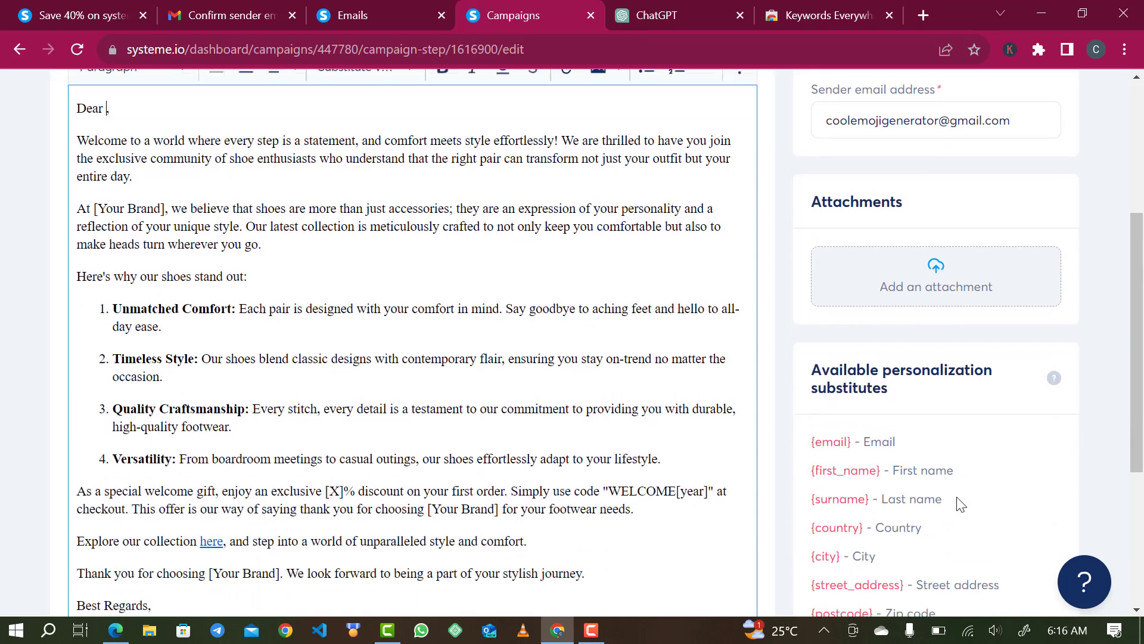
scroll(958, 500, down, 1)
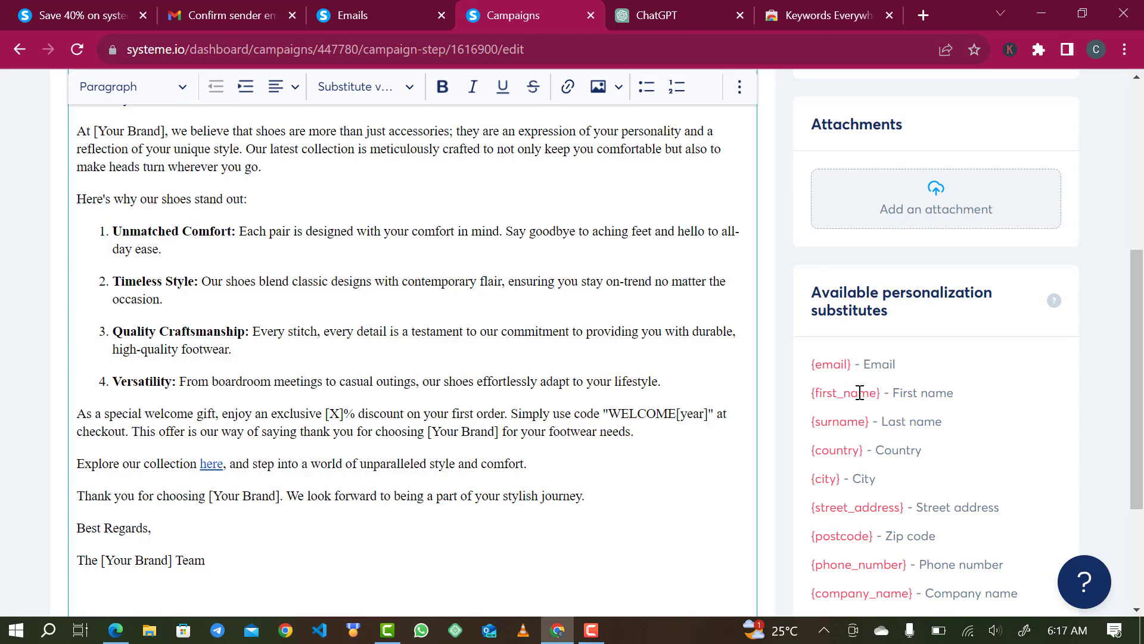
scroll(438, 309, up, 5)
scroll(757, 467, down, 5)
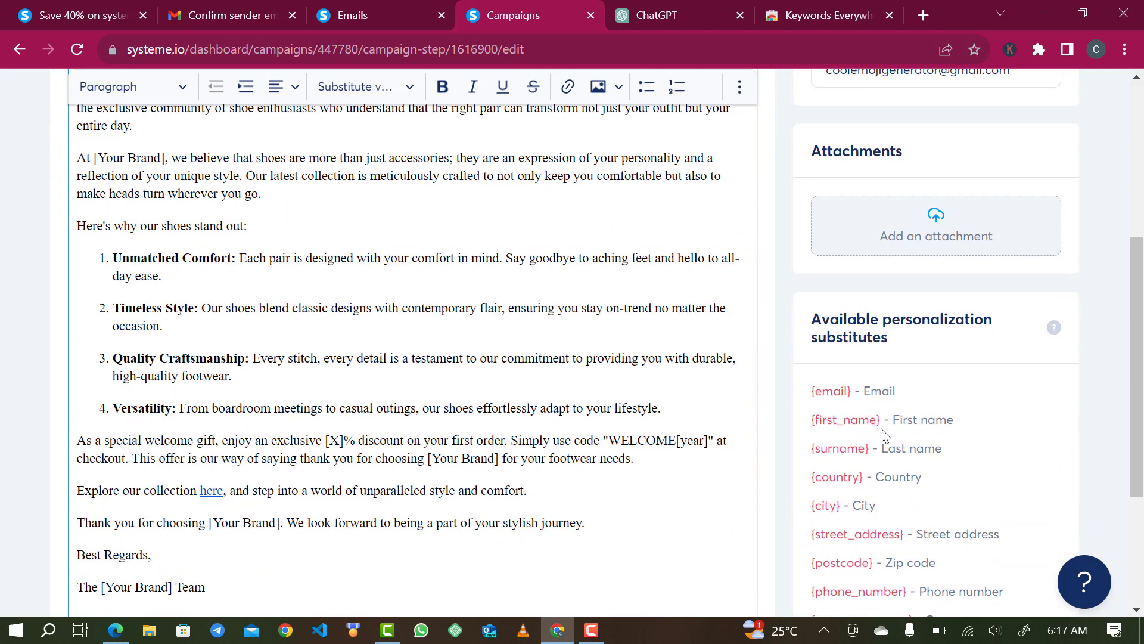
scroll(606, 384, up, 1)
scroll(606, 384, up, 4)
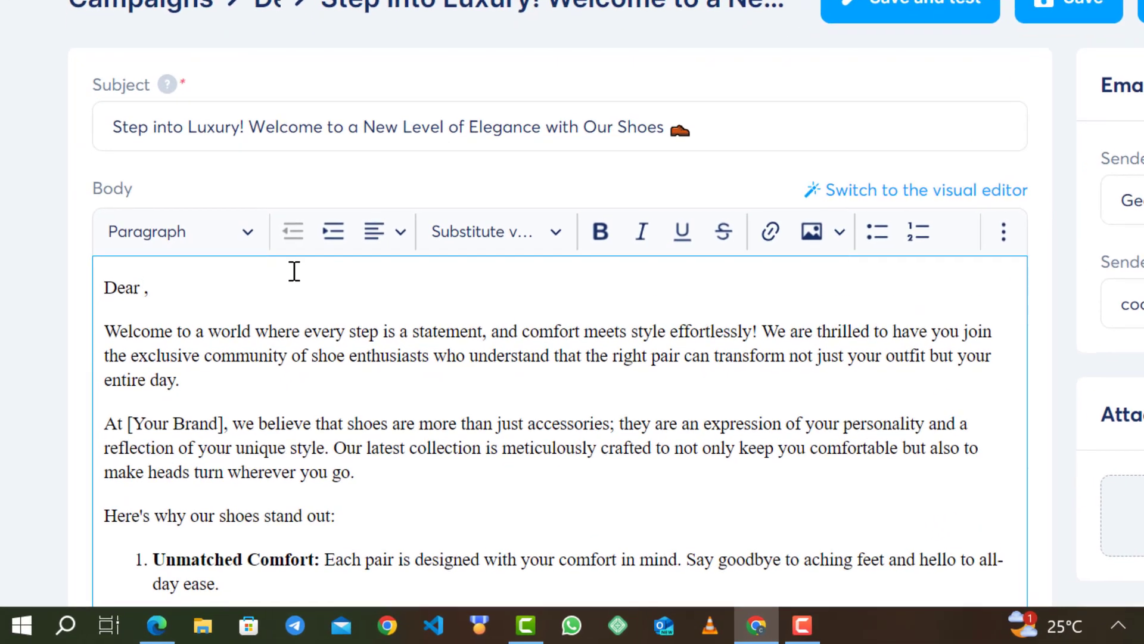
text({)
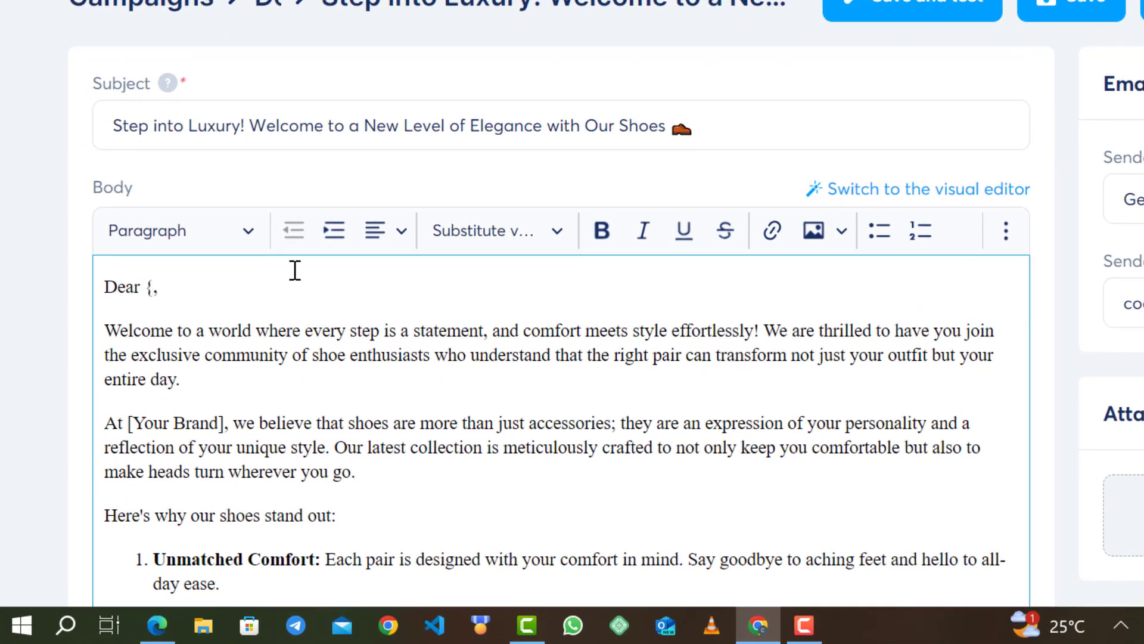
text(first_nm)
key(BackSpace)
text(ame)
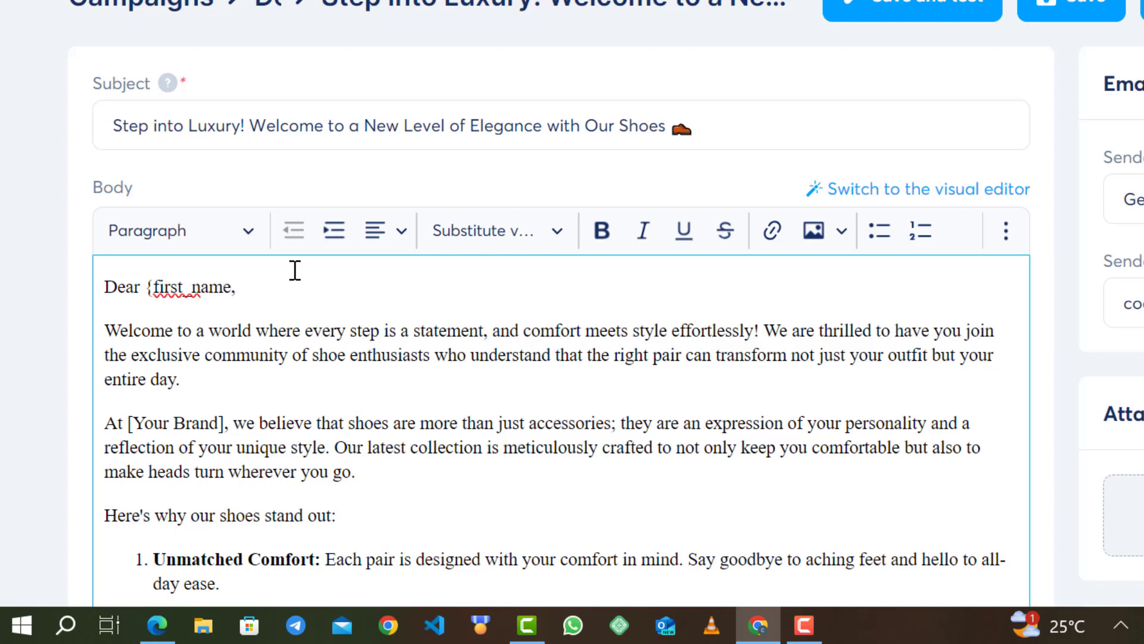
text(})
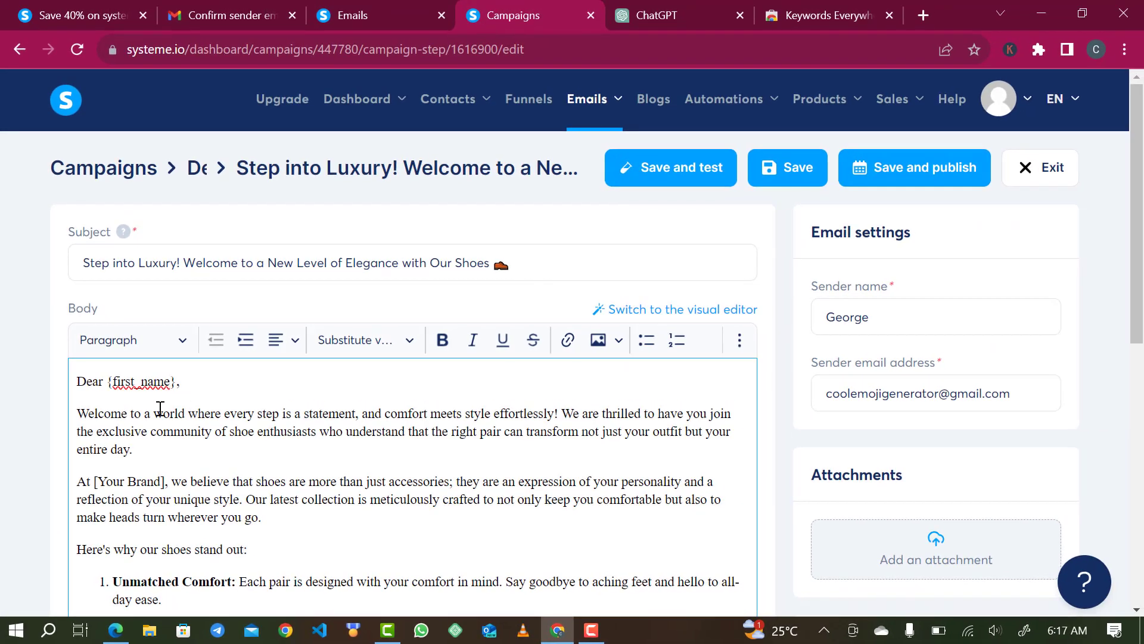
- Replace the first [Your Brand] with a bold 'The Empress Shoe'
scroll(267, 455, down, 1)
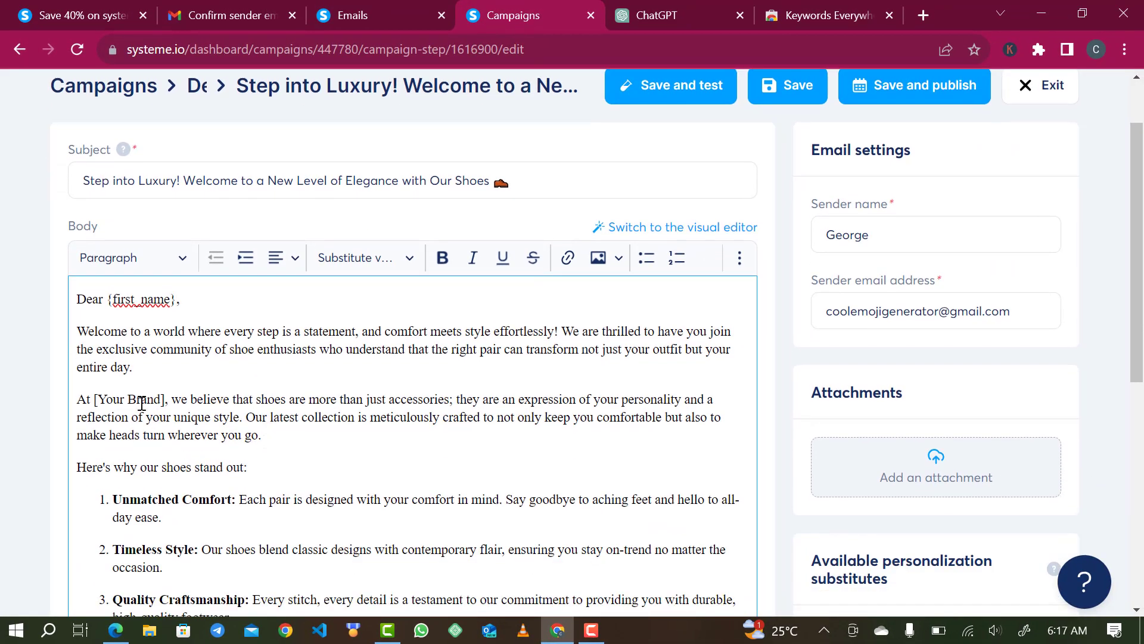
drag(166, 400, 95, 395)
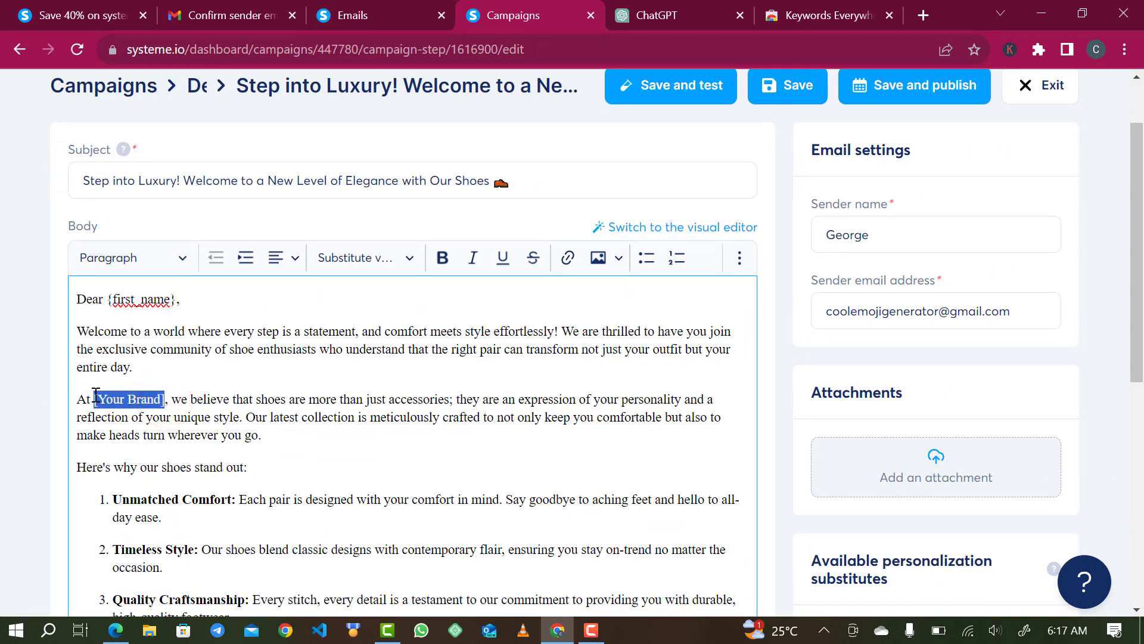
text(The e)
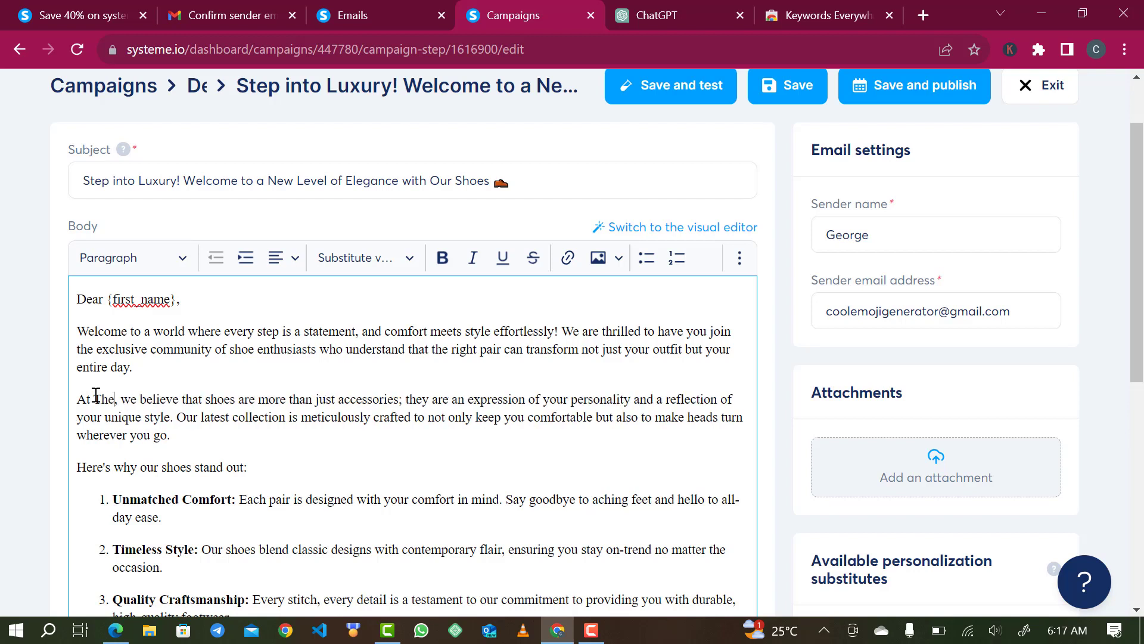
text(mpress)
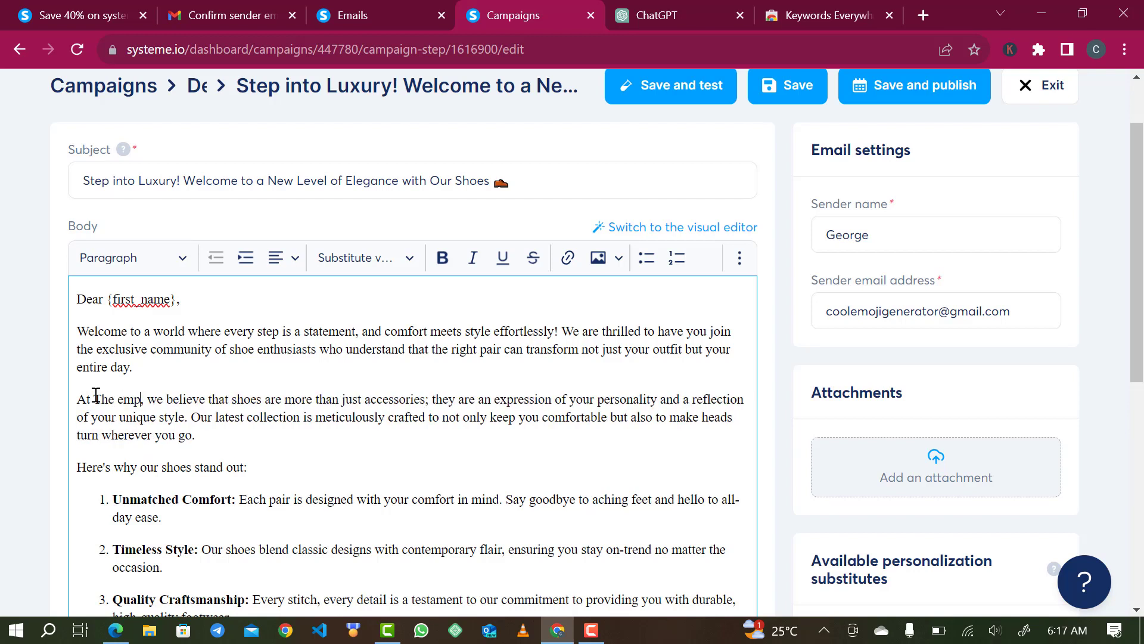
text( shoe)
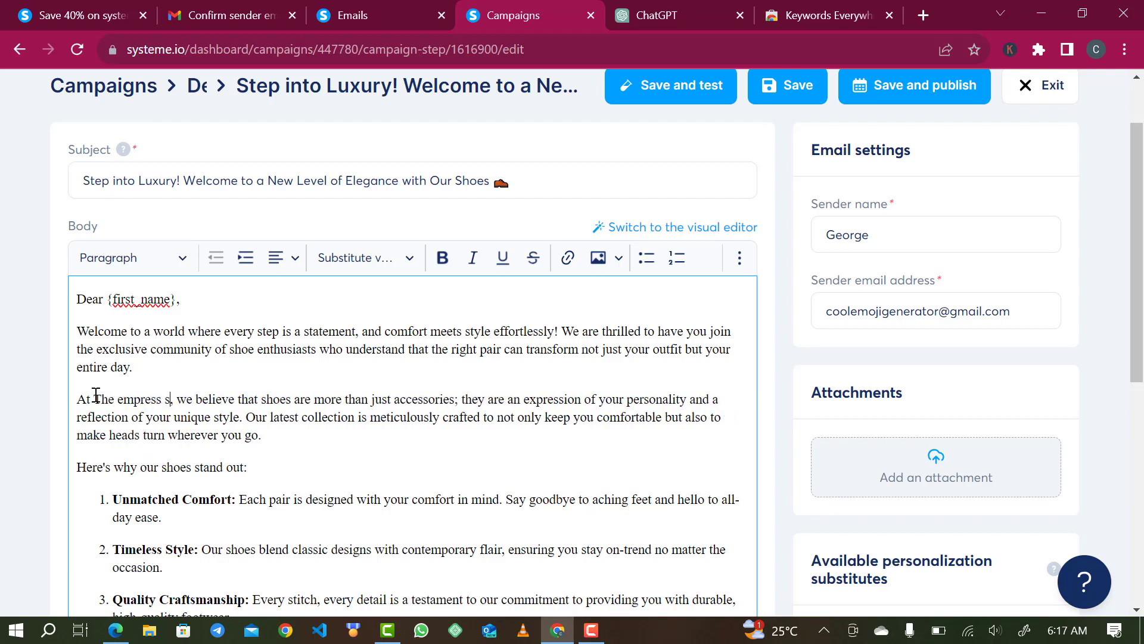
scroll(304, 493, down, 1)
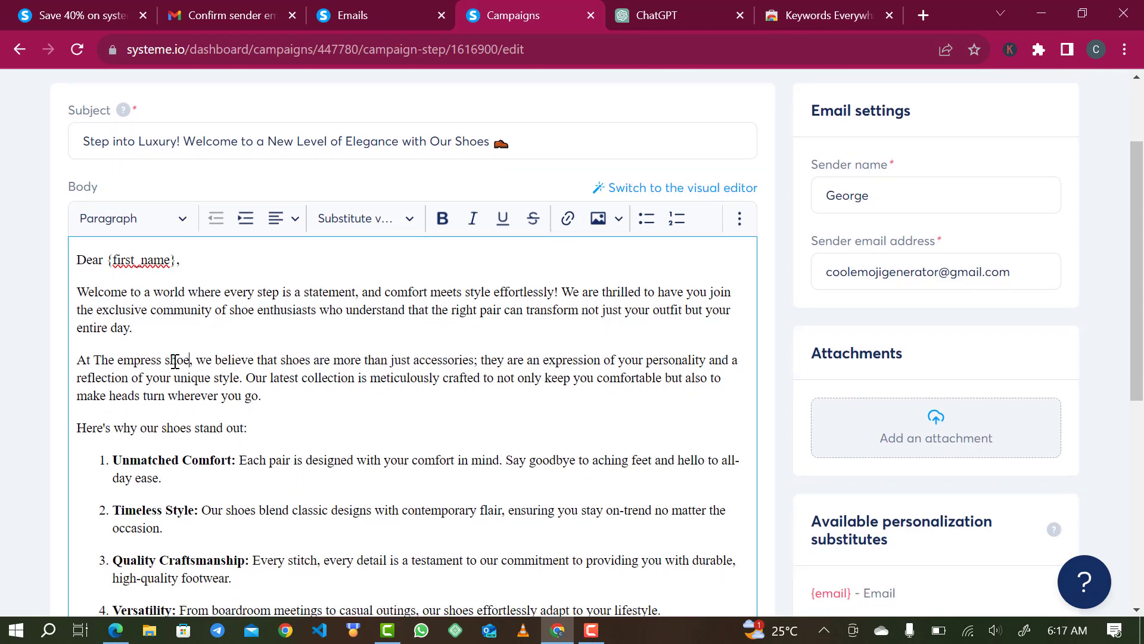
drag(191, 360, 94, 347)
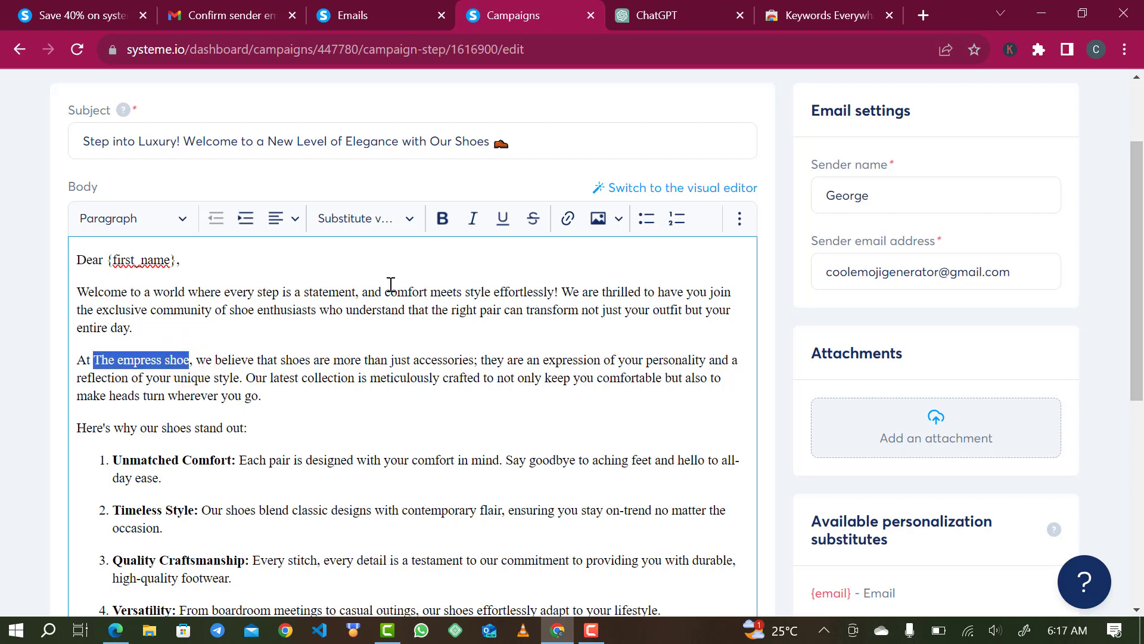
click(442, 221)
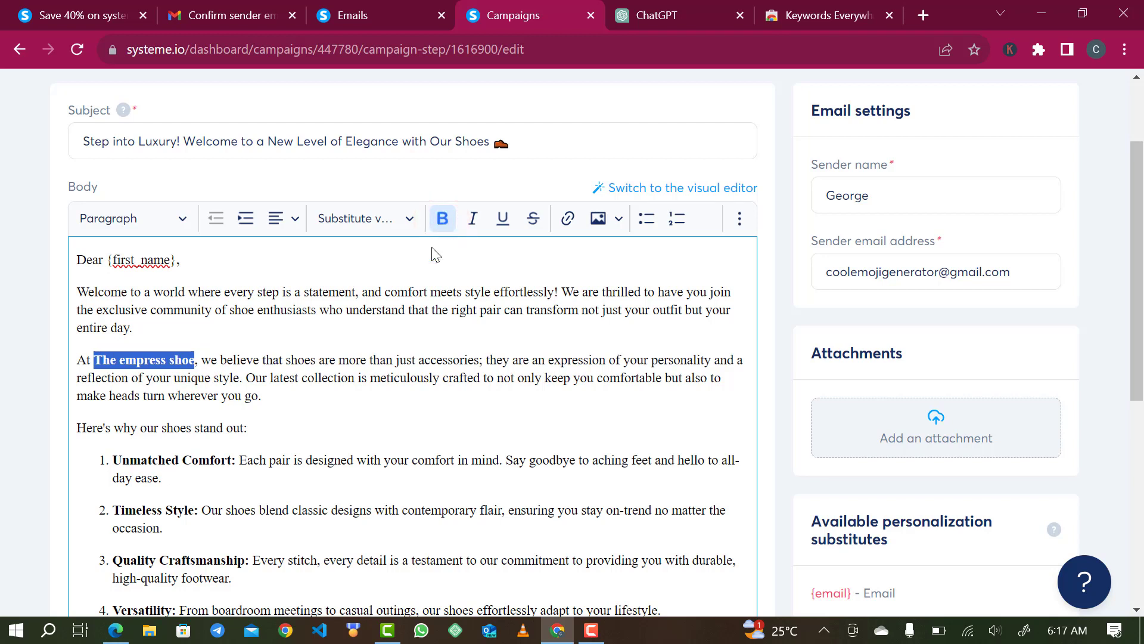
click(336, 410)
click(174, 364)
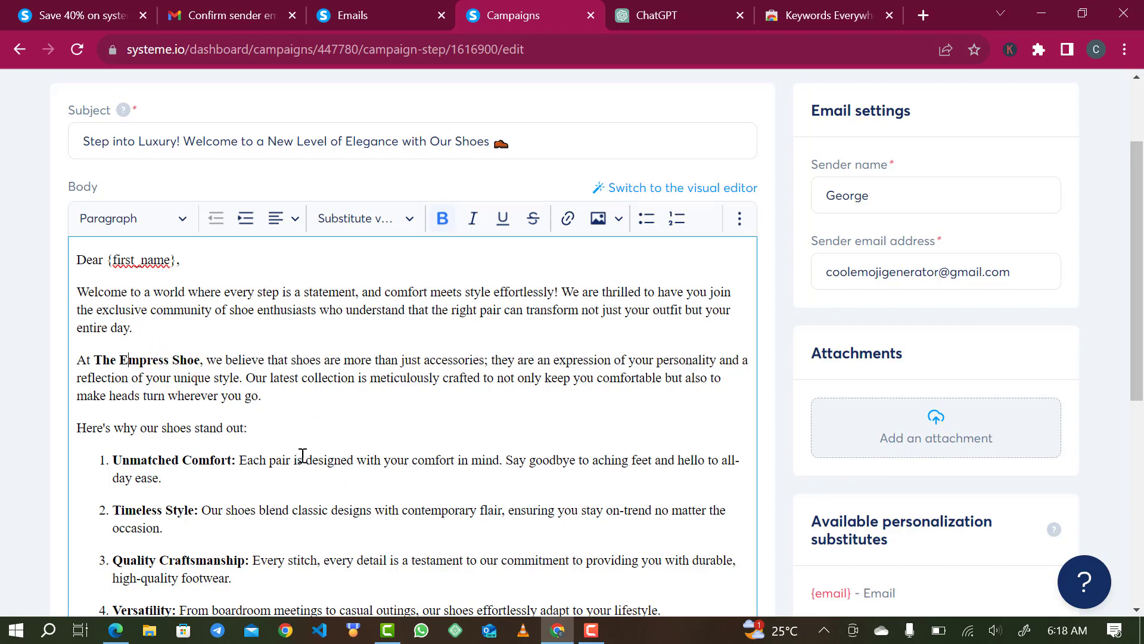
scroll(335, 476, down, 3)
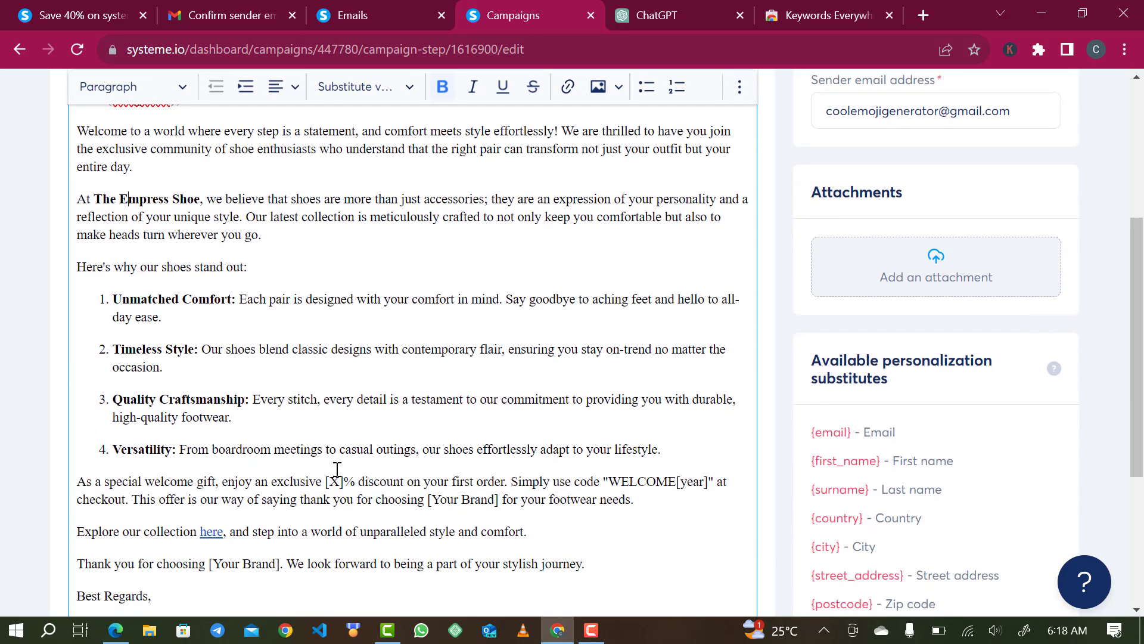
- Remove the existing ChatGPT link from the word 'here'
scroll(336, 468, down, 5)
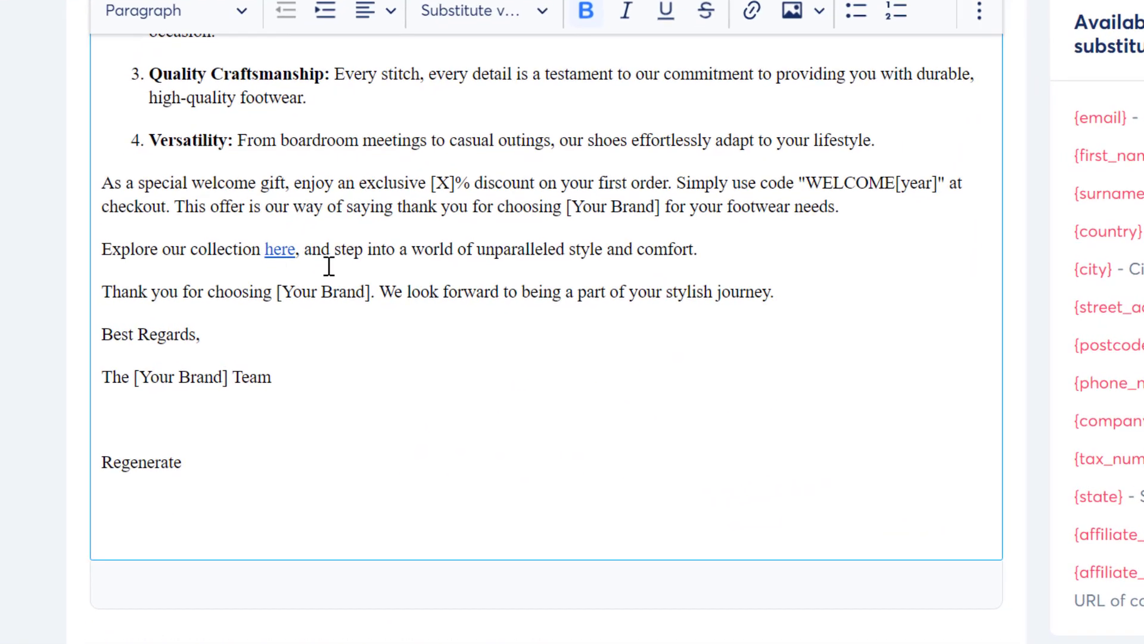
click(278, 249)
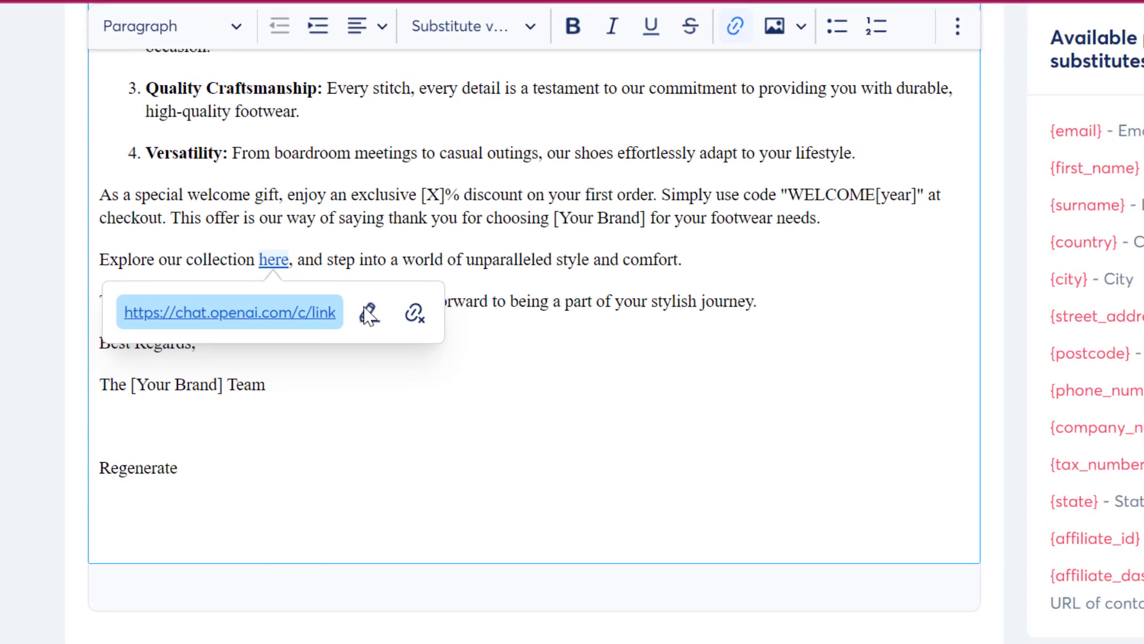
click(369, 312)
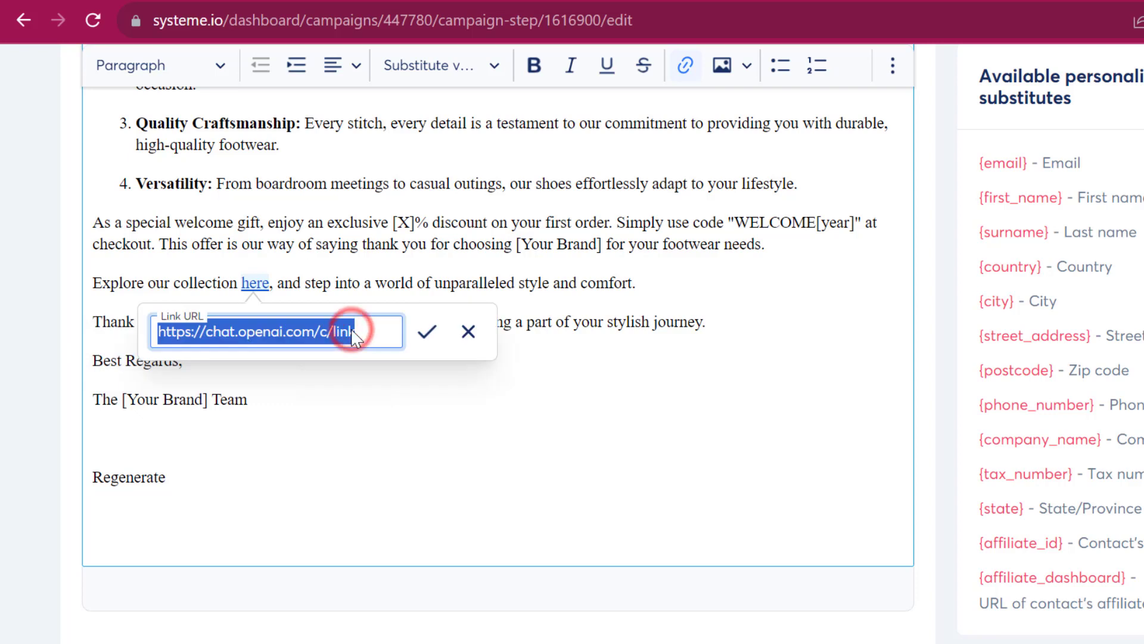
key(BackSpace)
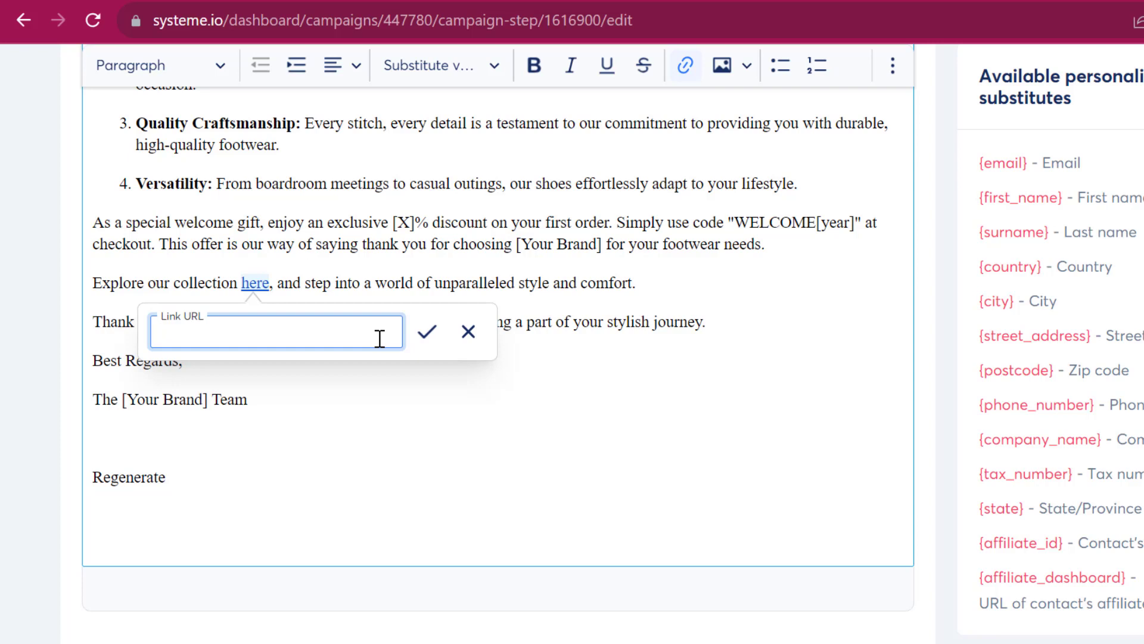
text(thegeorgedigi)
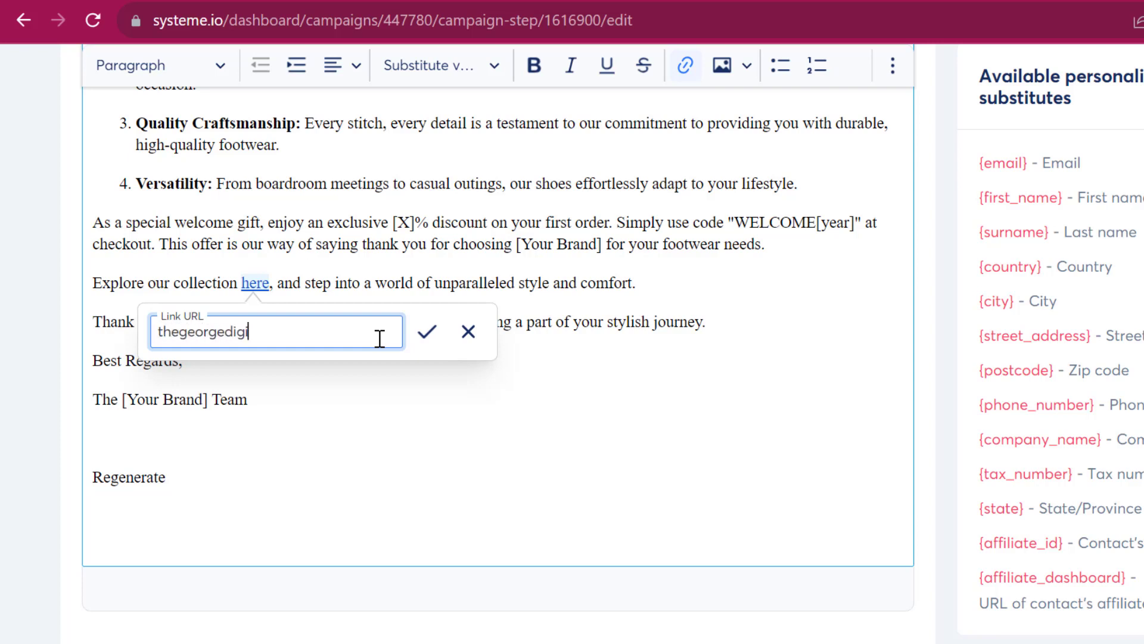
key(ctrl+a)
click(469, 331)
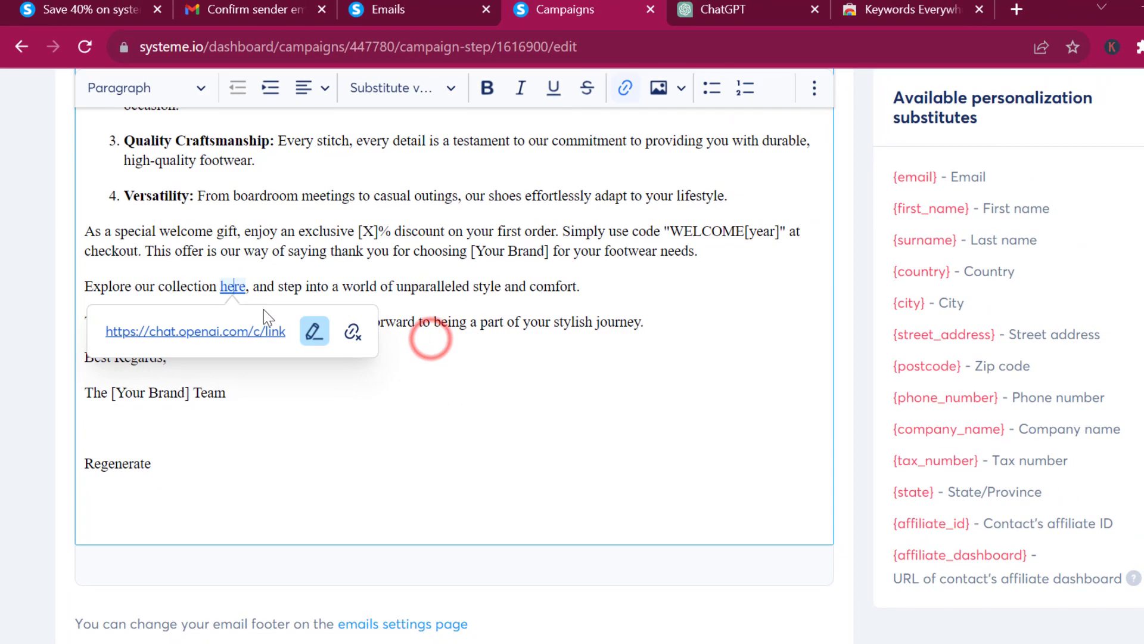
click(353, 332)
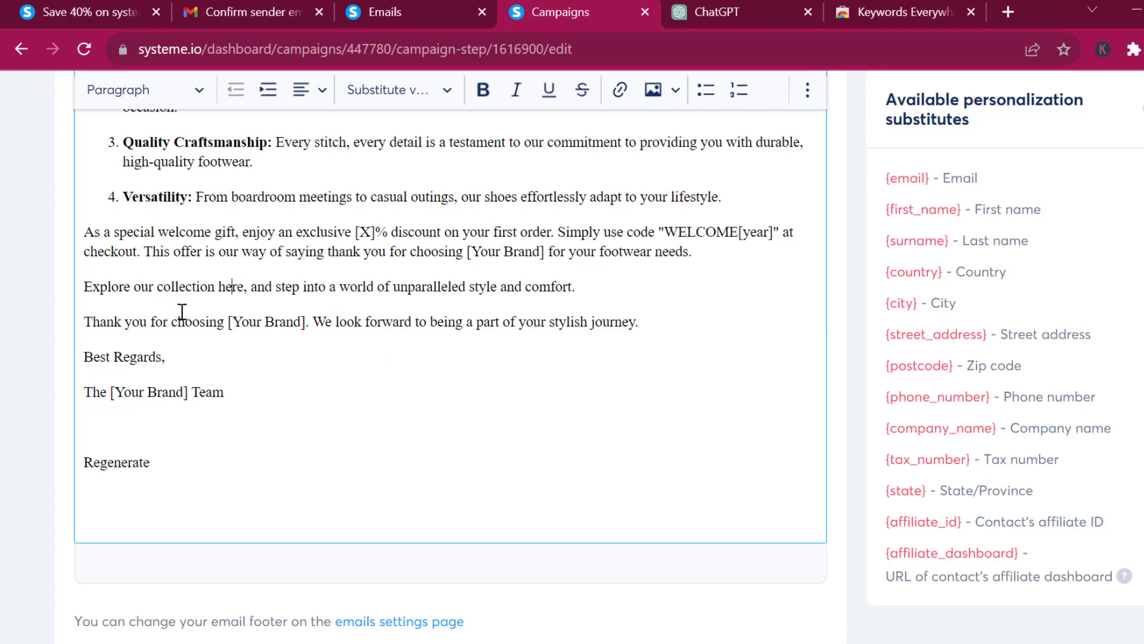
- Link the word 'here' to thegeorgedigitals.com.ng
click(231, 292)
double_click(244, 289)
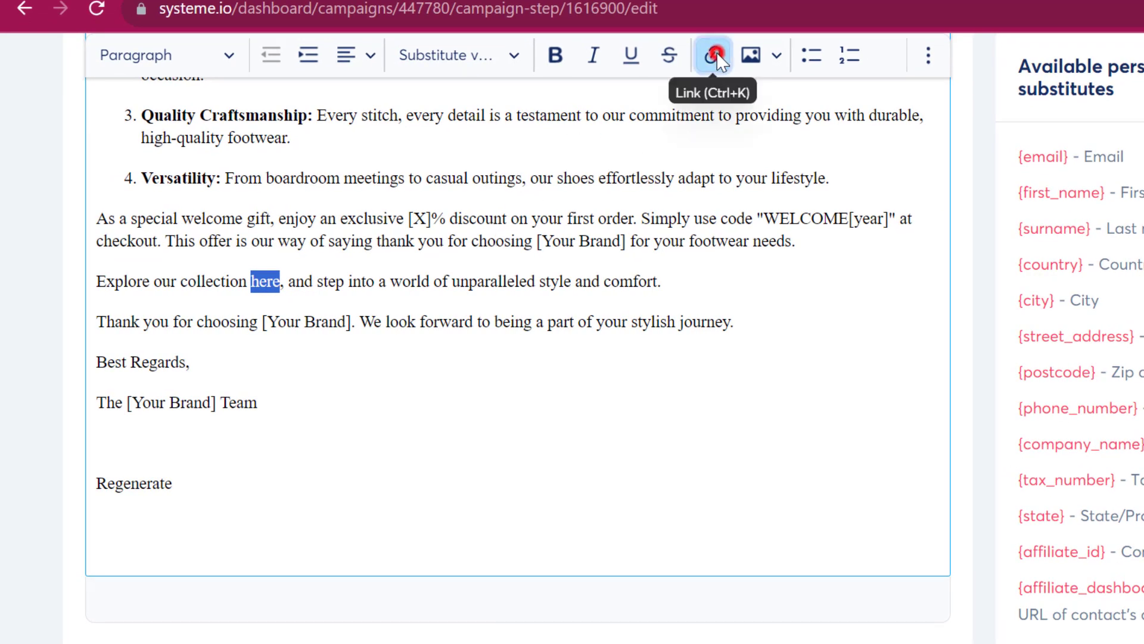
click(717, 53)
text(thegoe)
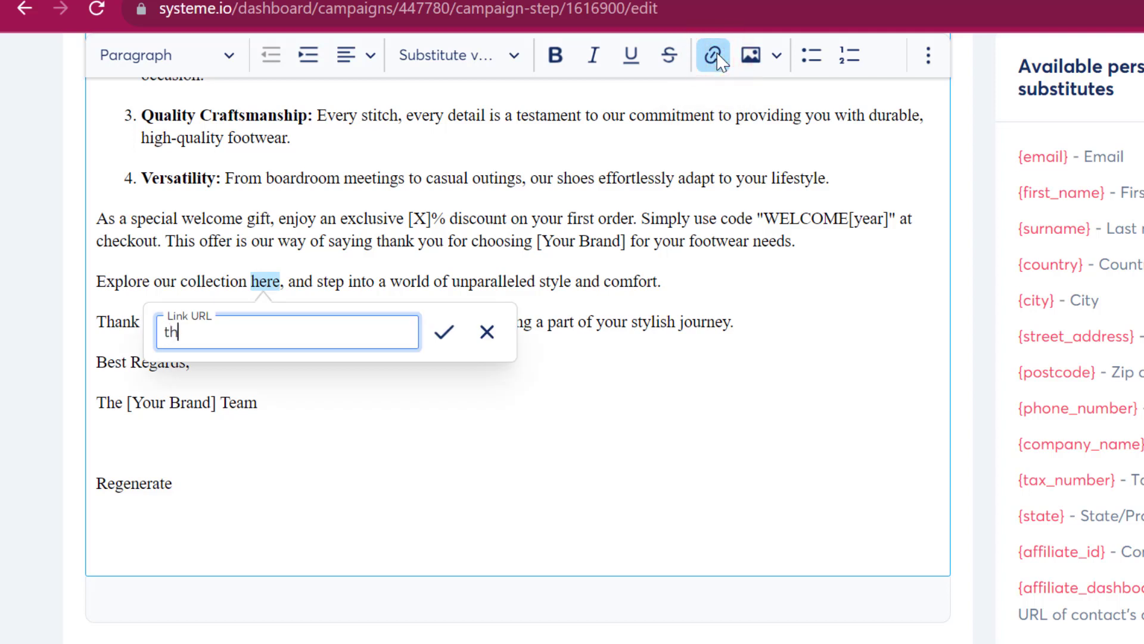
key(BackSpace)
key(BackSpace)
text(ed)
text(rgedigit)
text(al)
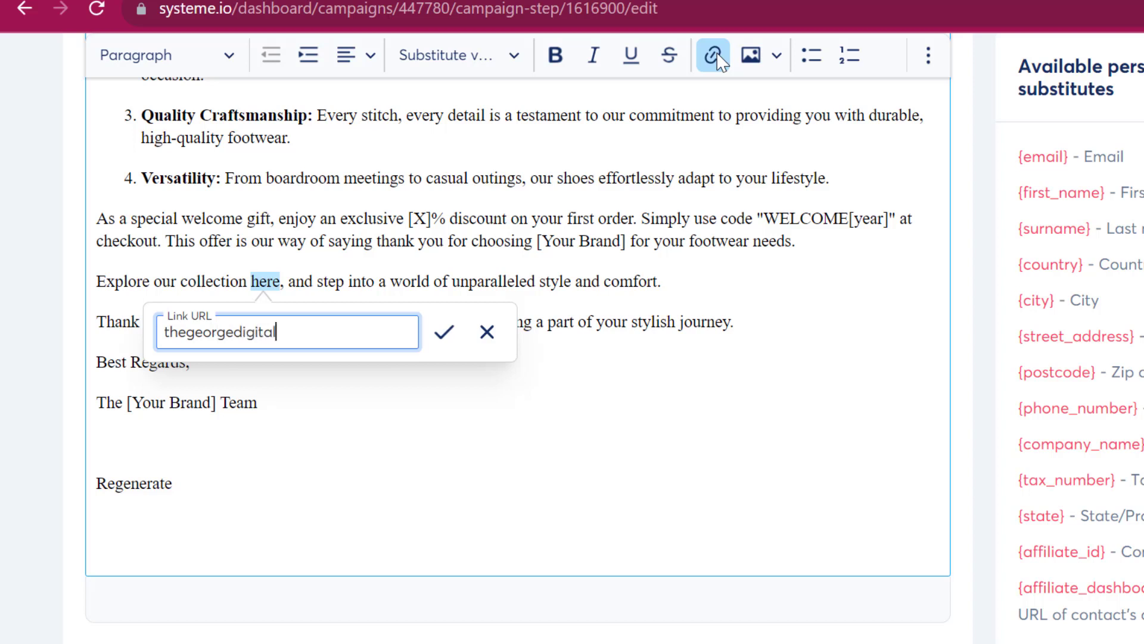
text(s.com.ng)
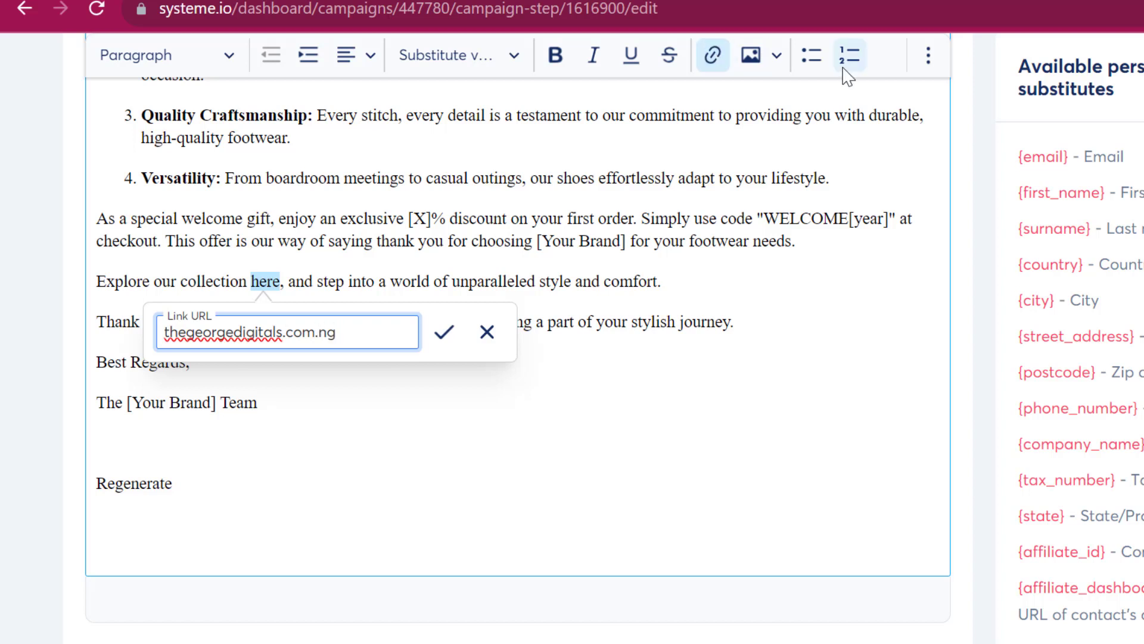
click(447, 332)
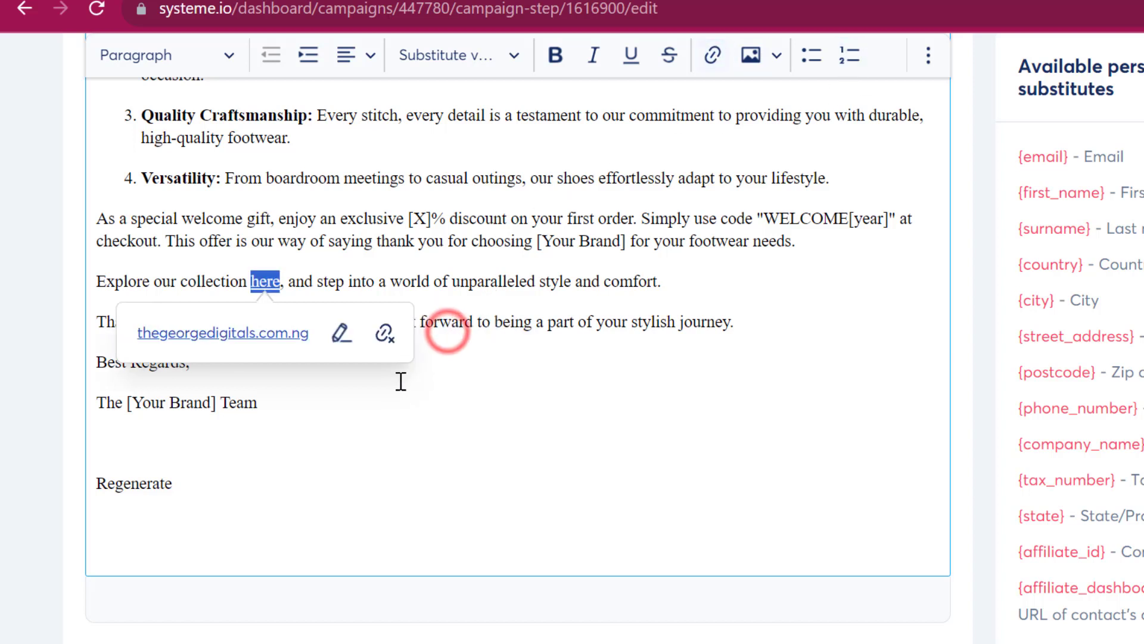
click(426, 438)
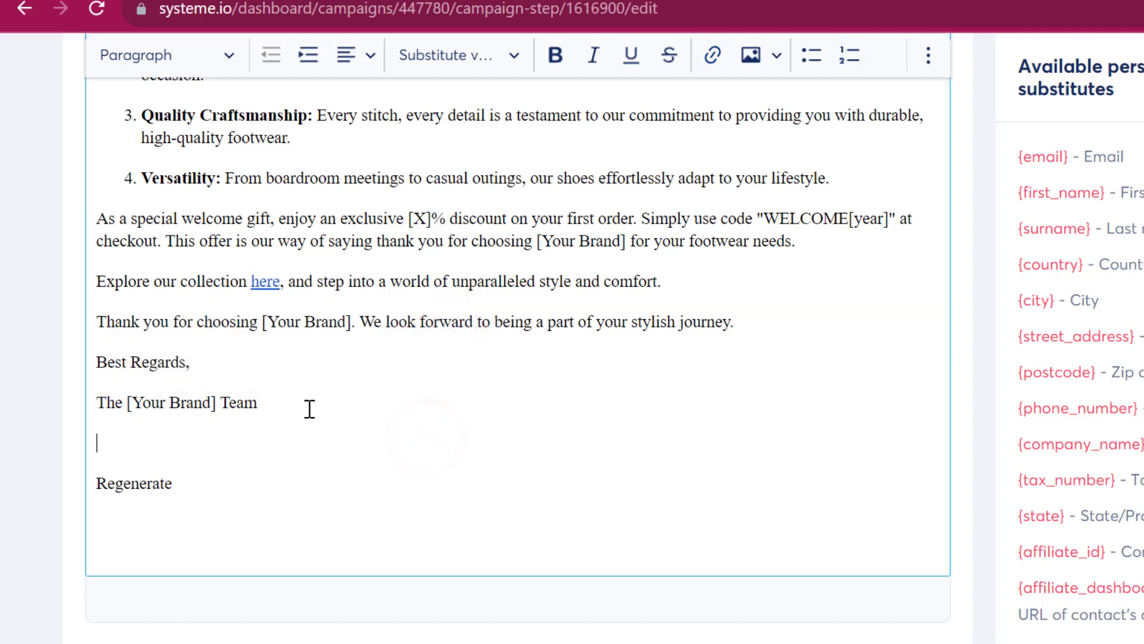
- Change the signature's '[Your Brand] Team' to 'The Empress Shoe'
click(264, 410)
drag(264, 409, 131, 406)
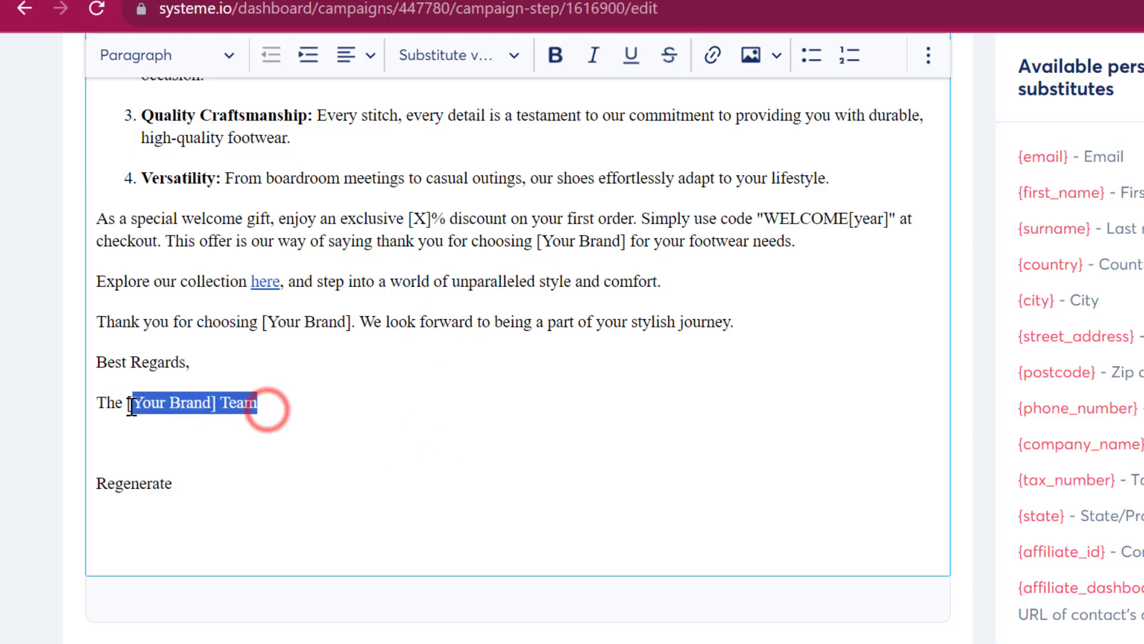
key(BackSpace)
key(BackSpace)
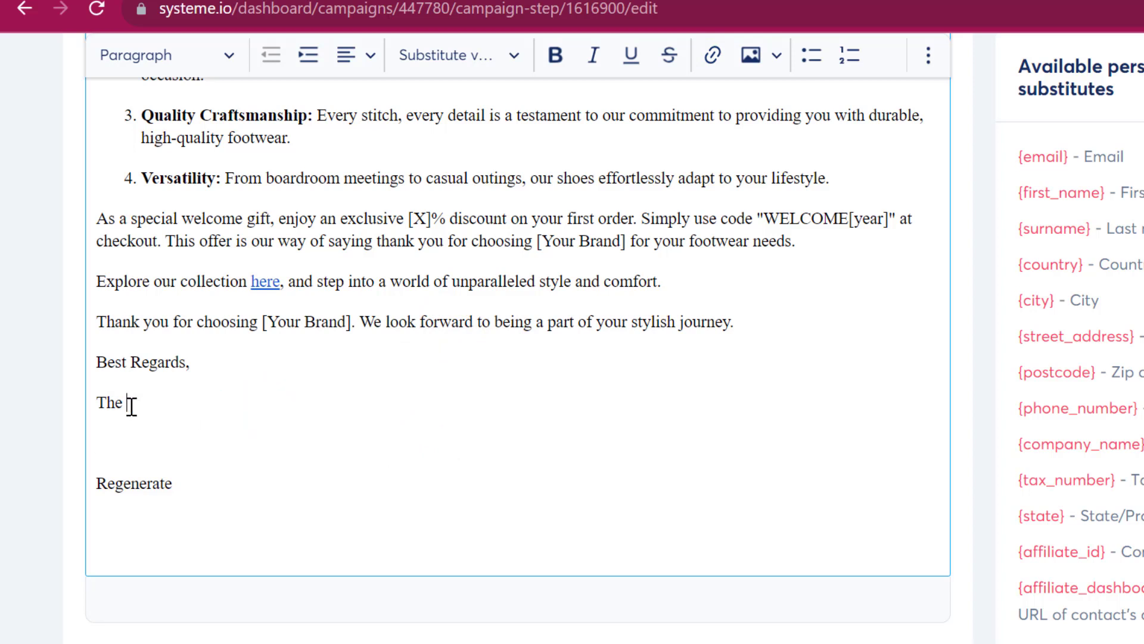
text(E)
key(BackSpace)
text(E)
text(m)
text(po)
text(ress )
text(Shoe)
- Delete the stray Regenerate line and add the sender's first name and the title CEO beneath
drag(179, 481, 84, 456)
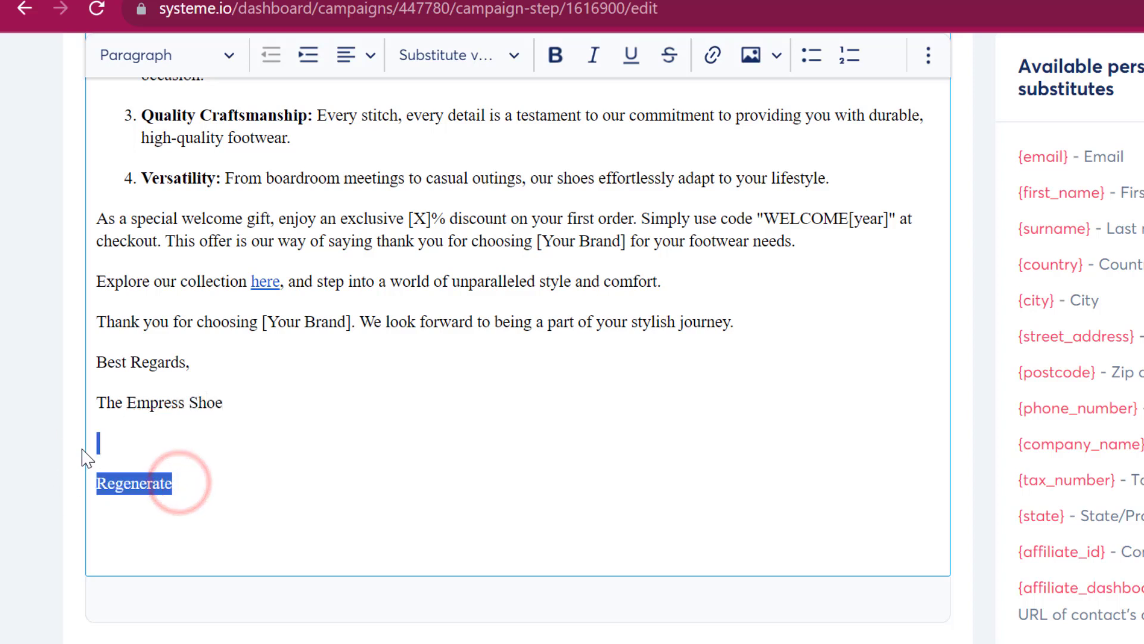
key(BackSpace)
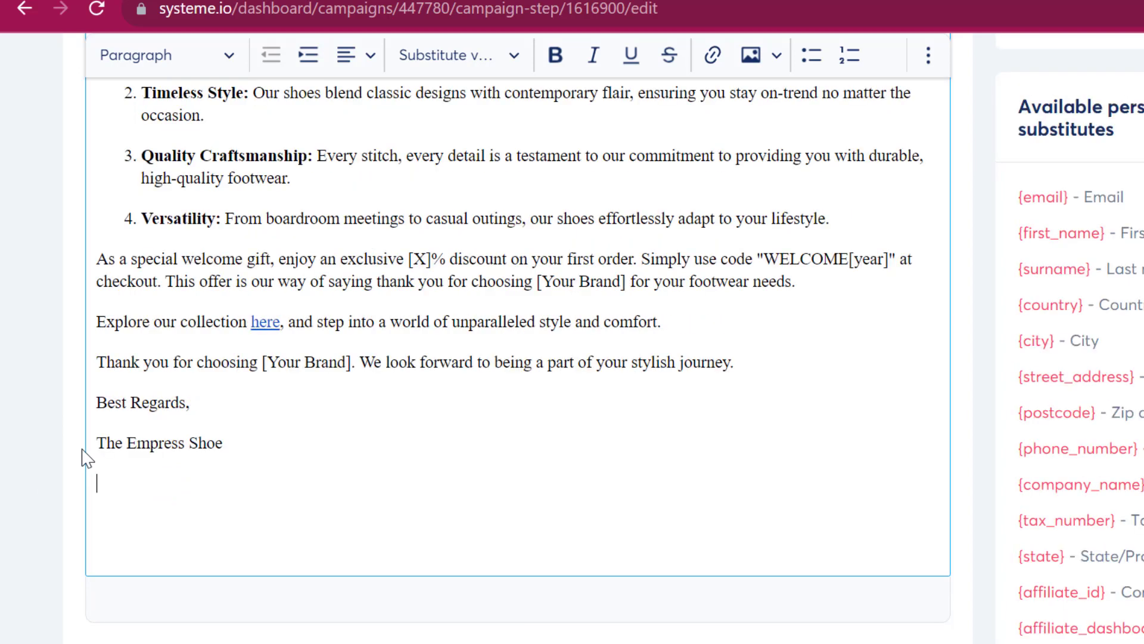
text(CEo)
key(BackSpace)
text(O)
click(222, 463)
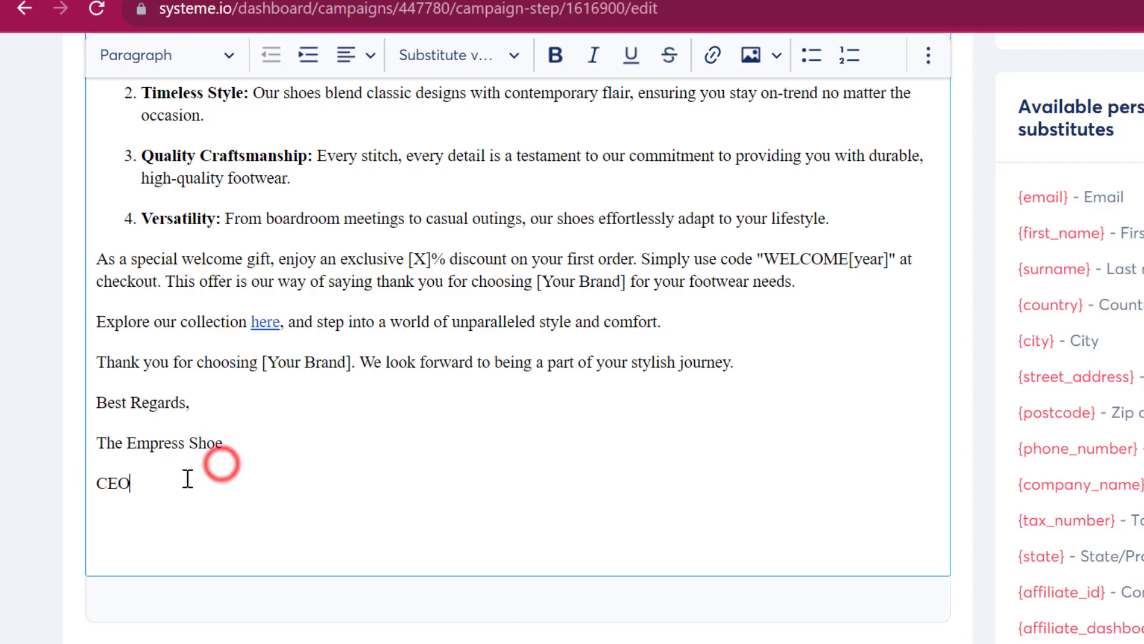
click(90, 470)
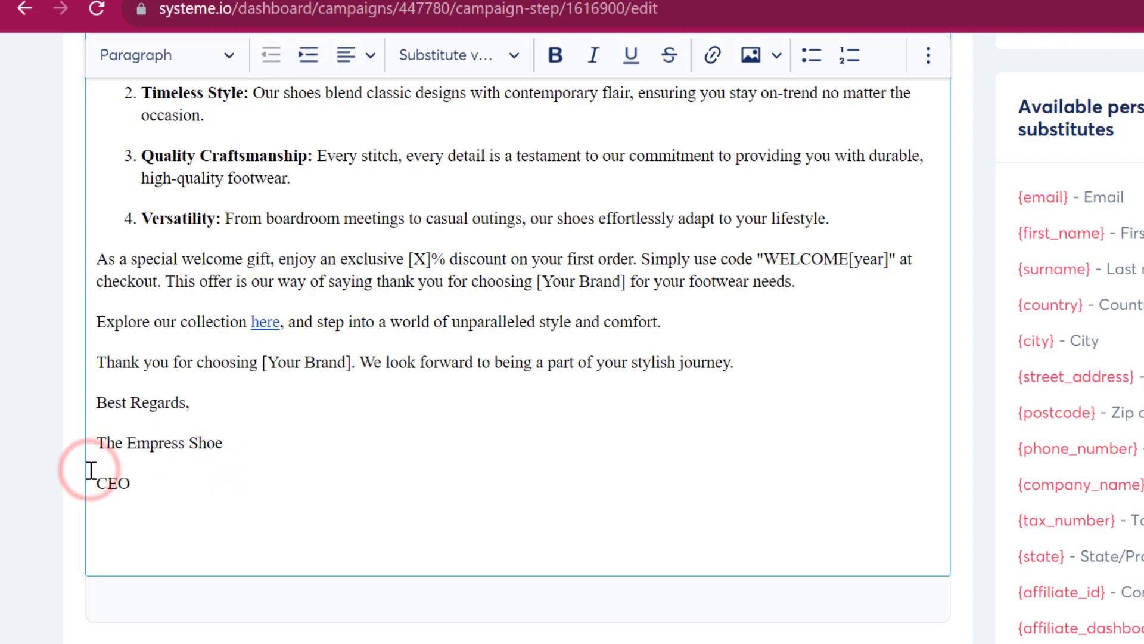
key(Return)
key(Up)
text(George)
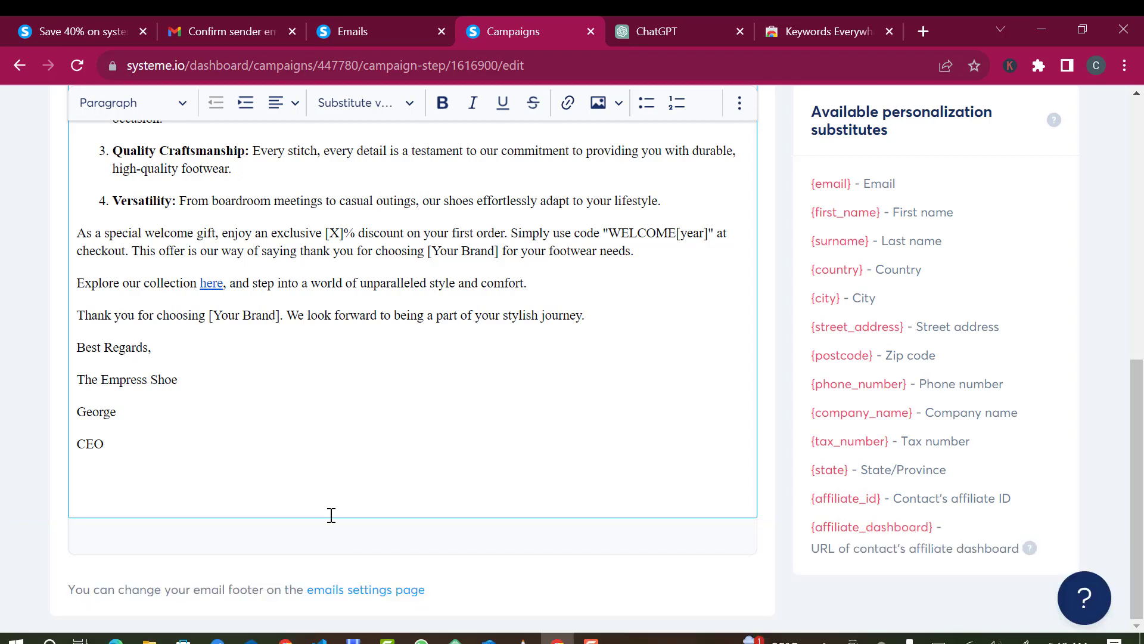
- Activate the 'Step into Luxury!' email without a follow-up email and exit to the Demo campaign list
scroll(278, 439, up, 8)
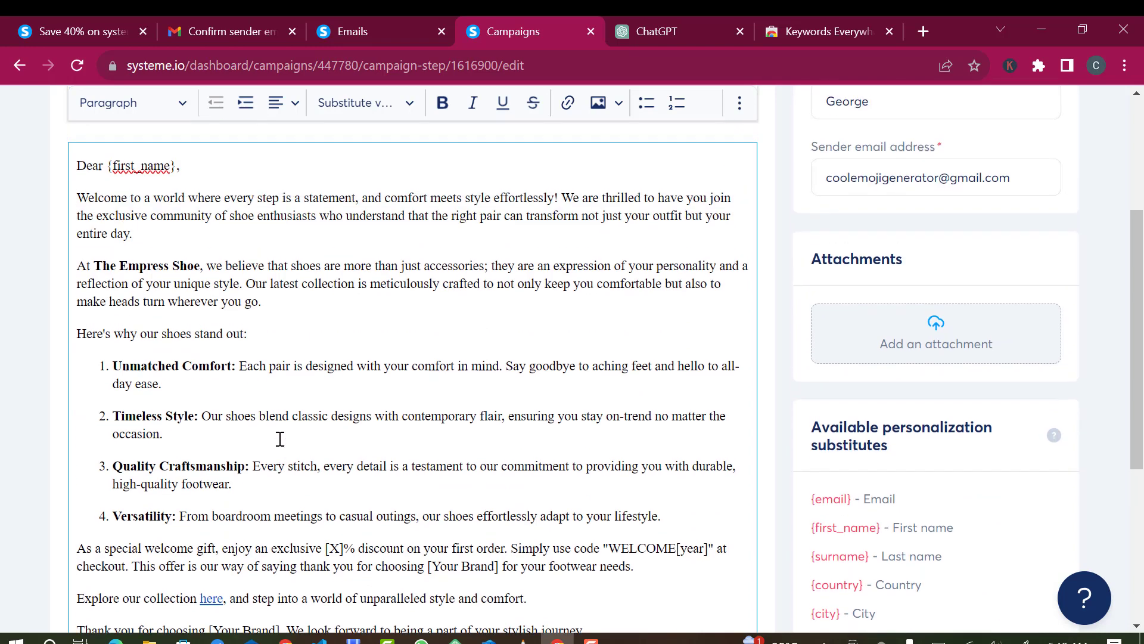
scroll(278, 440, up, 2)
scroll(278, 439, down, 3)
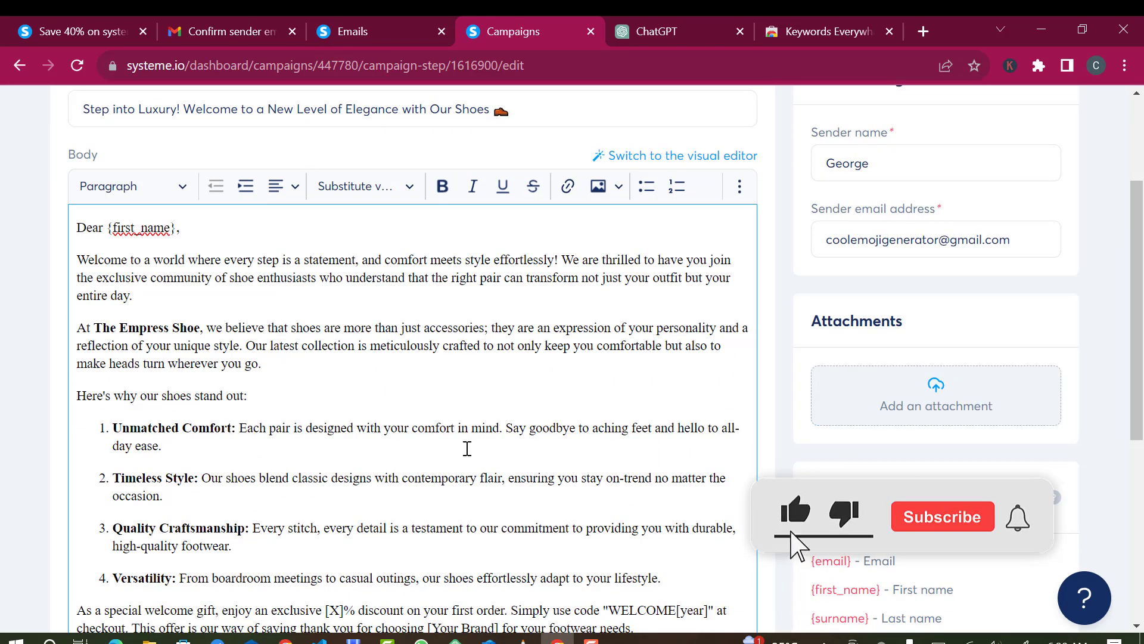
scroll(250, 319, up, 3)
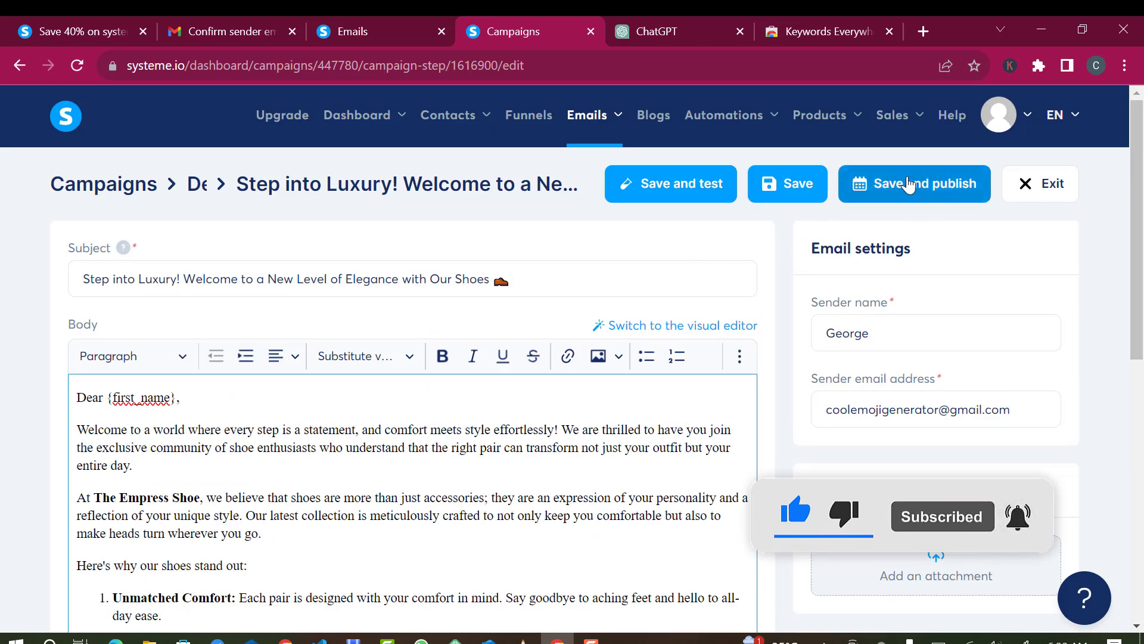
click(914, 185)
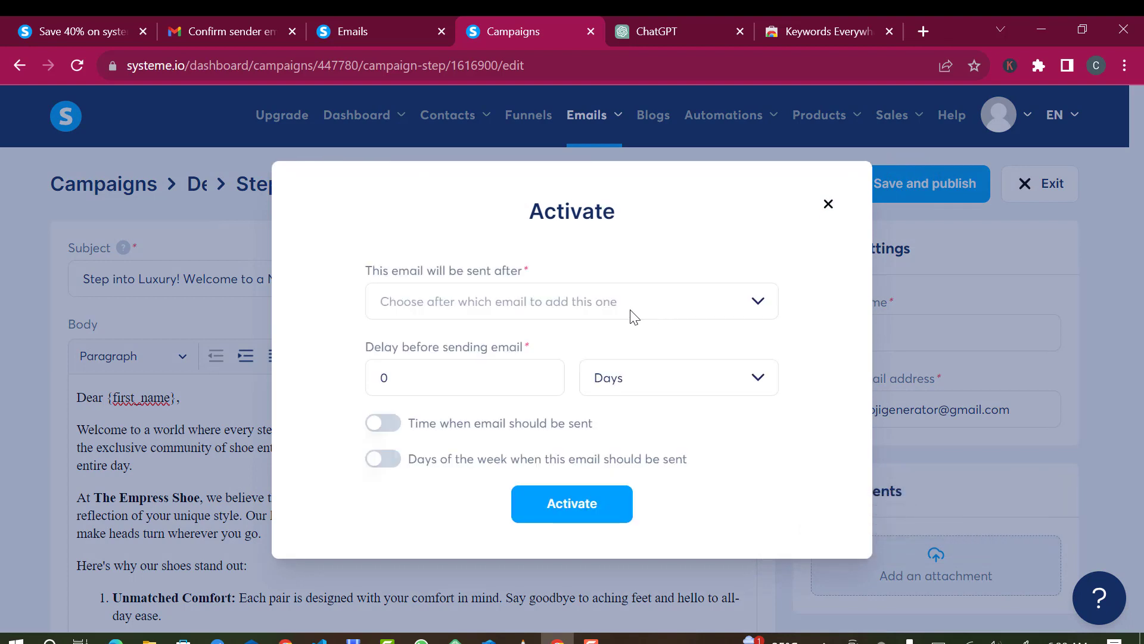
click(620, 289)
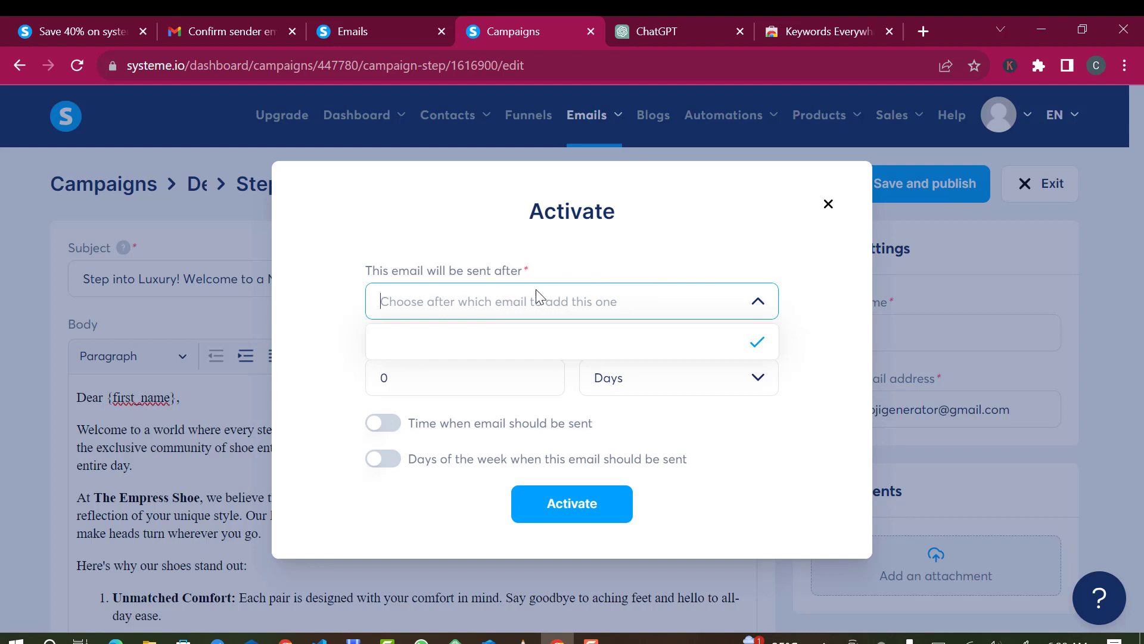
click(624, 255)
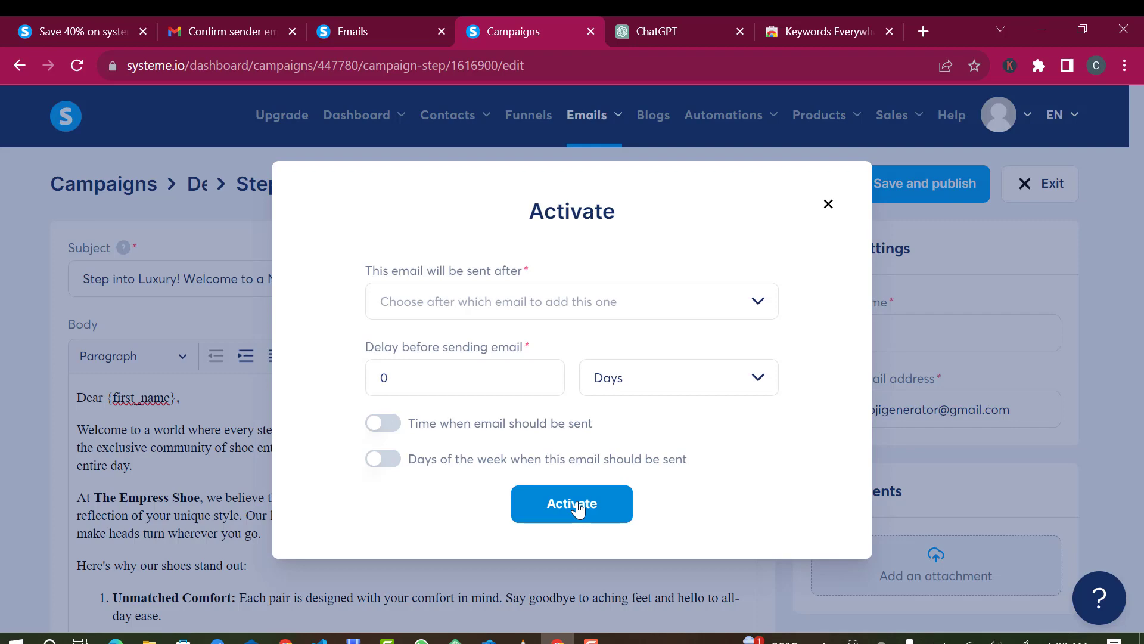
click(577, 508)
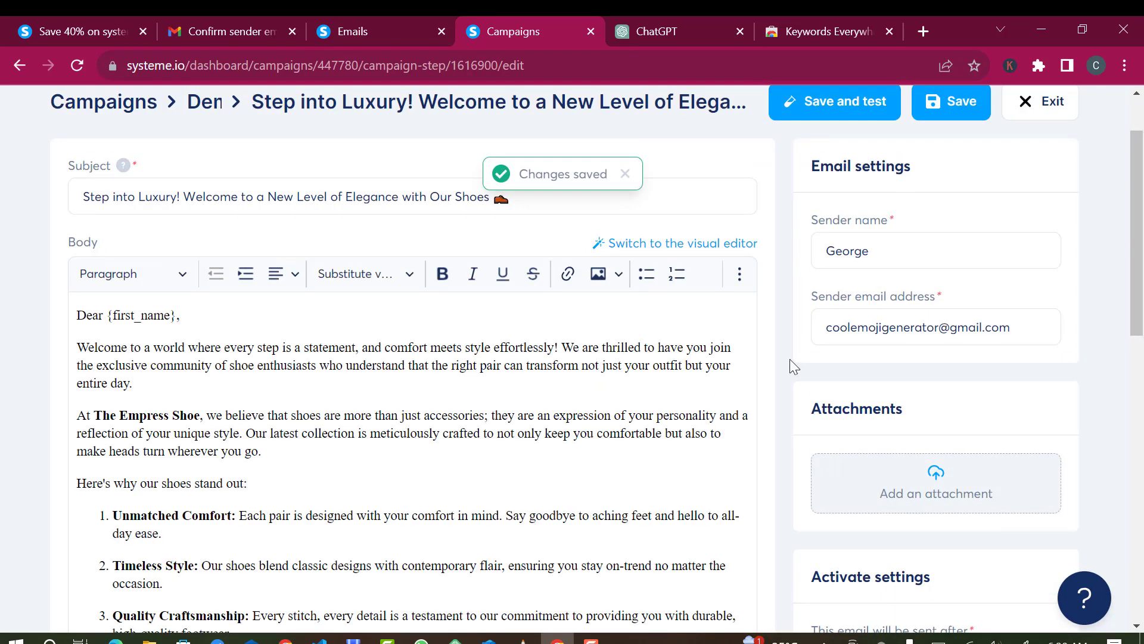
click(1047, 102)
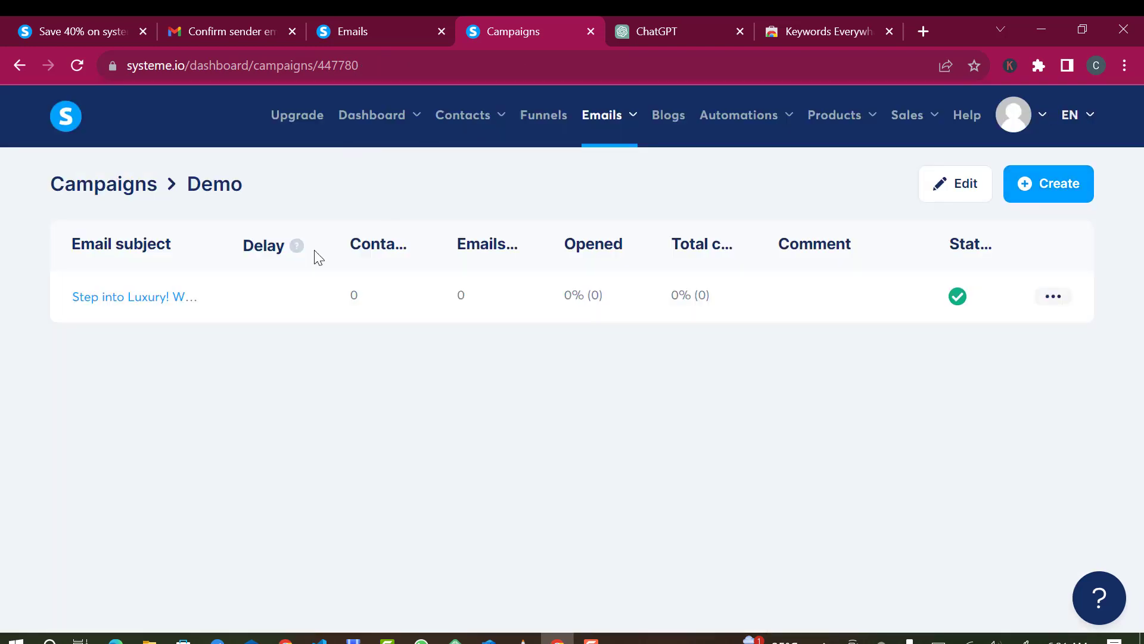
click(645, 29)
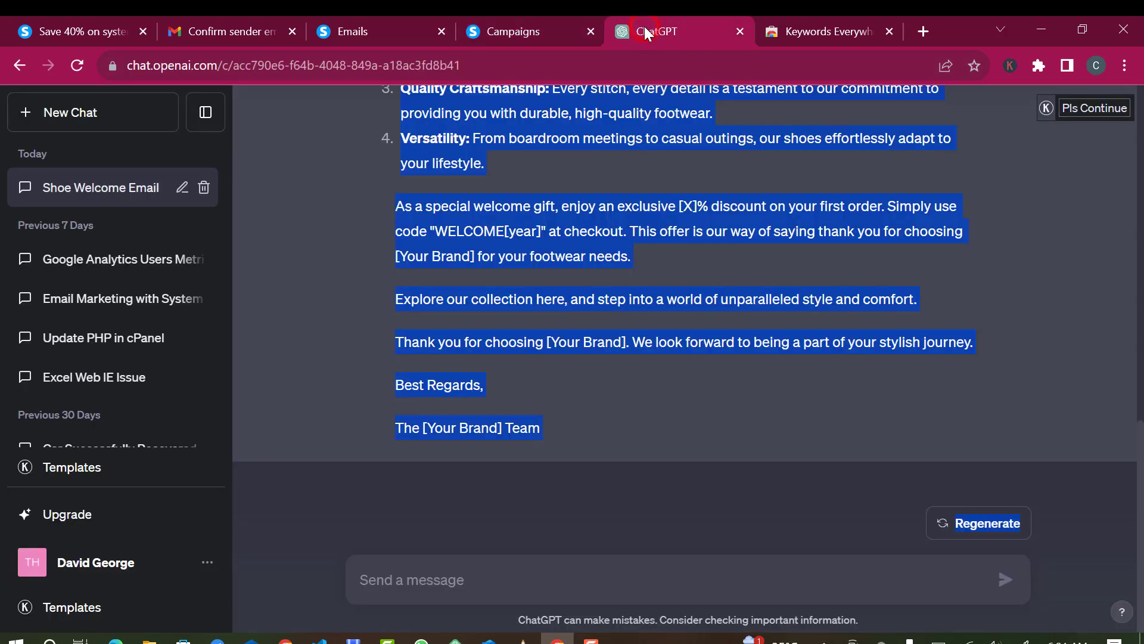
- Rerun the Marketing Email Generator with the keyword changed to 'Discount Sales'
click(634, 373)
scroll(634, 373, up, 12)
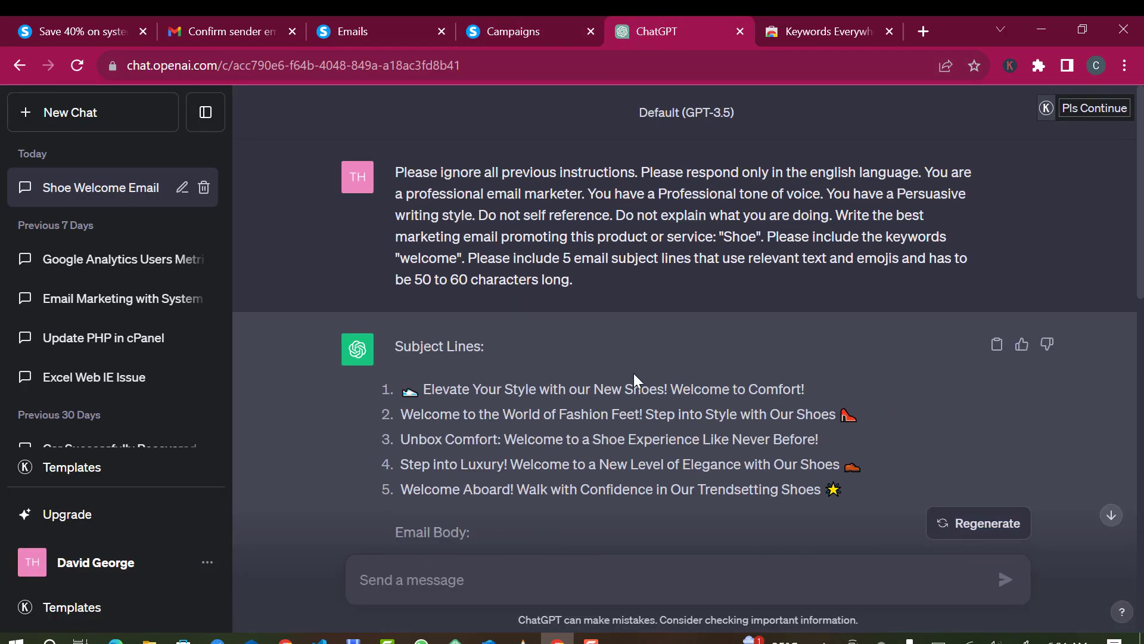
click(92, 466)
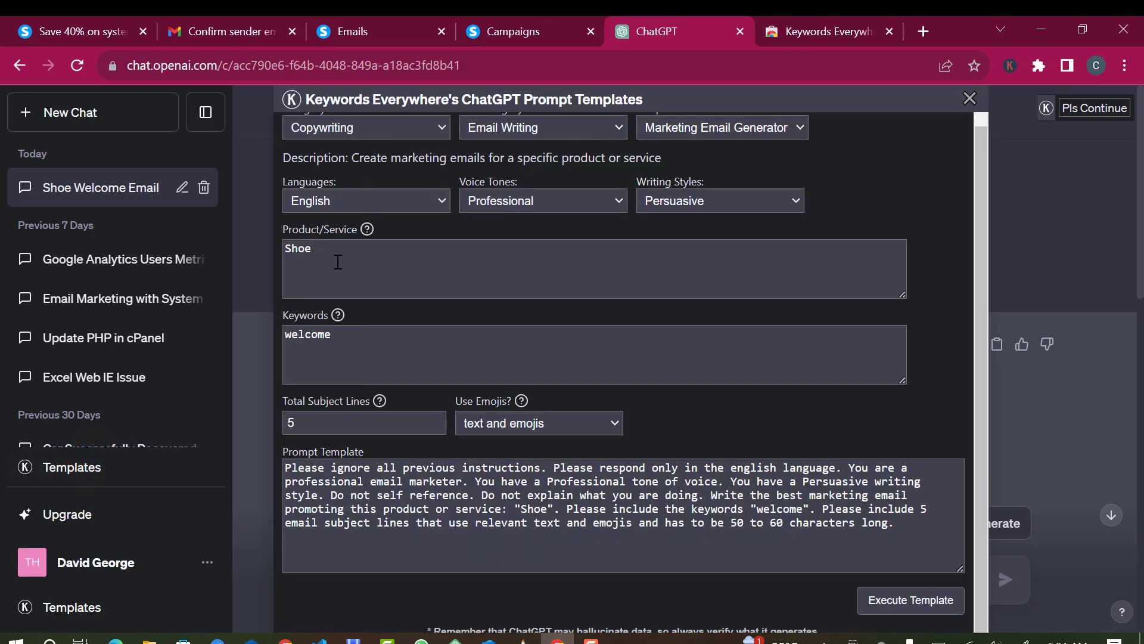
double_click(337, 344)
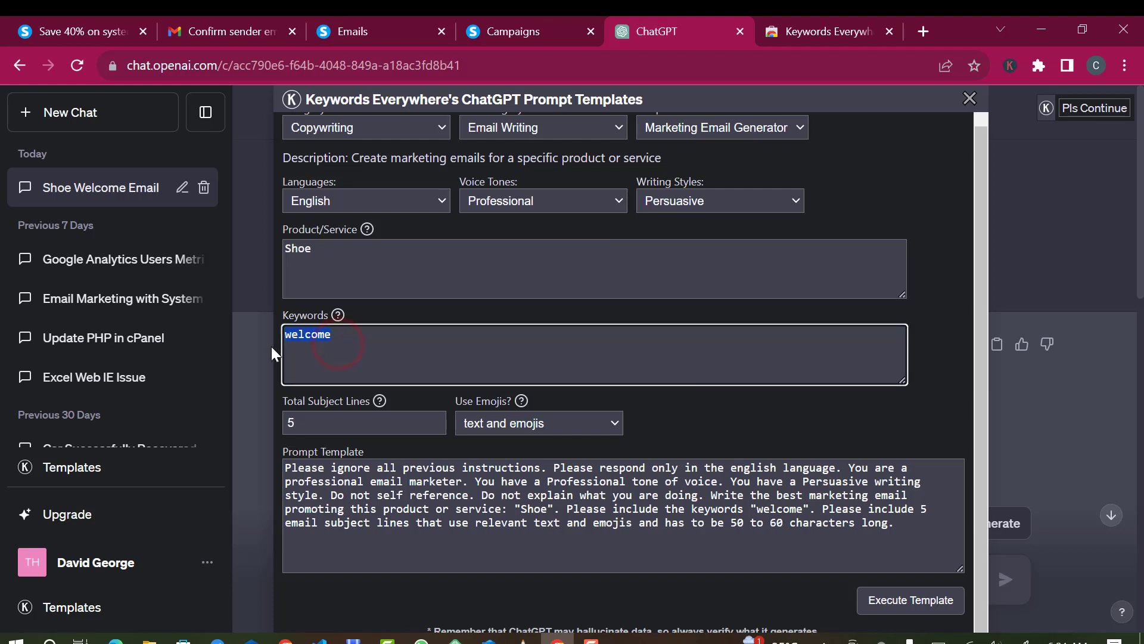
text(Dis)
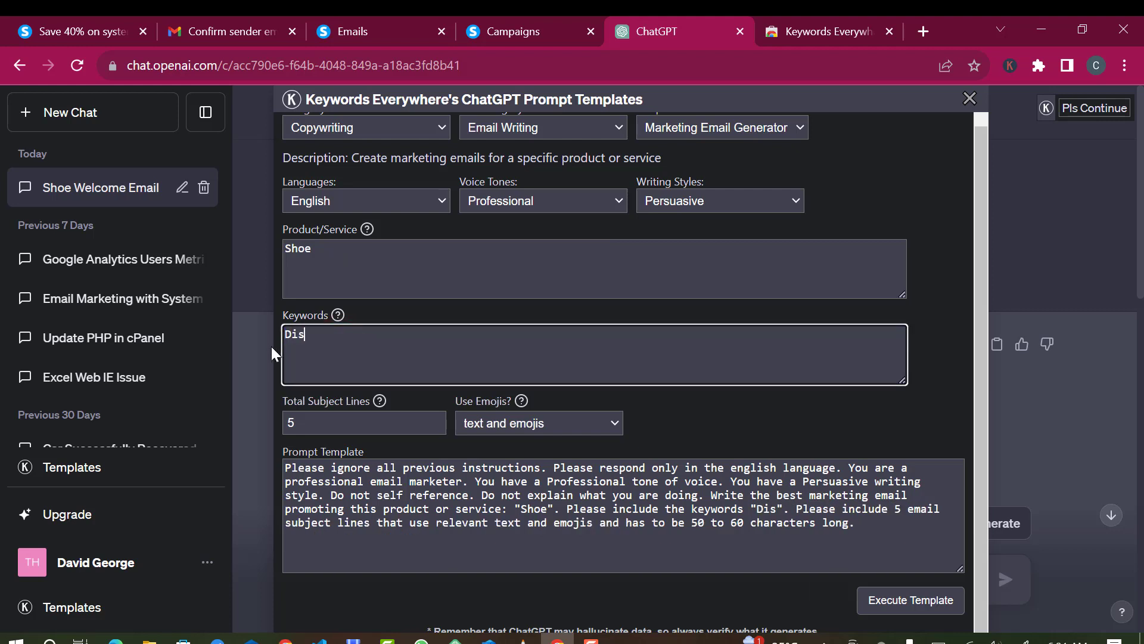
text(count)
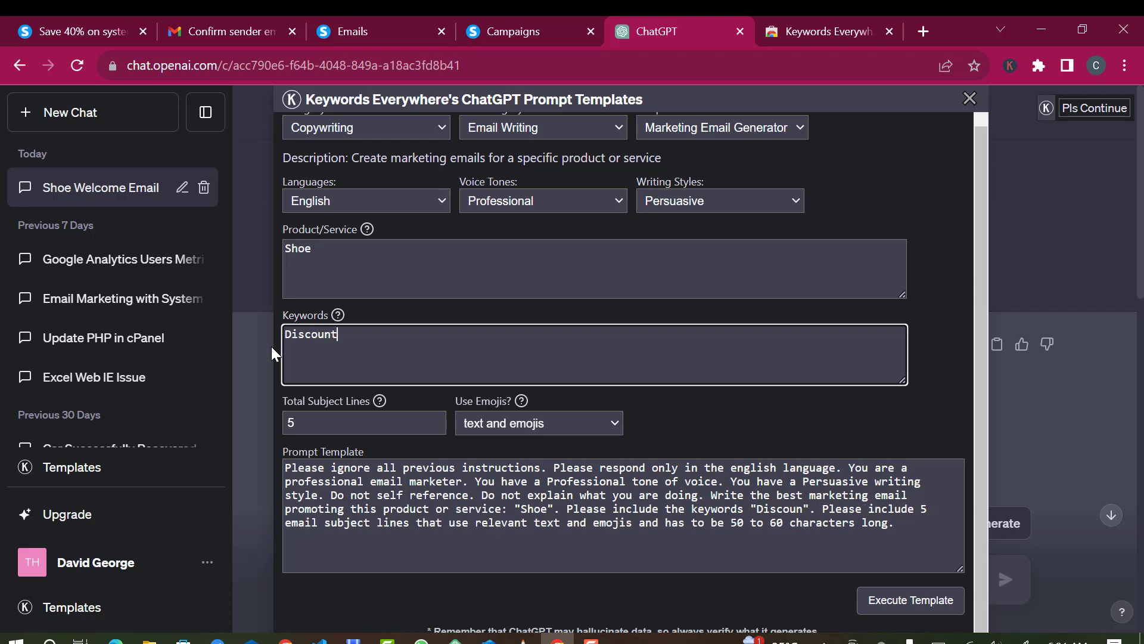
text( Sales)
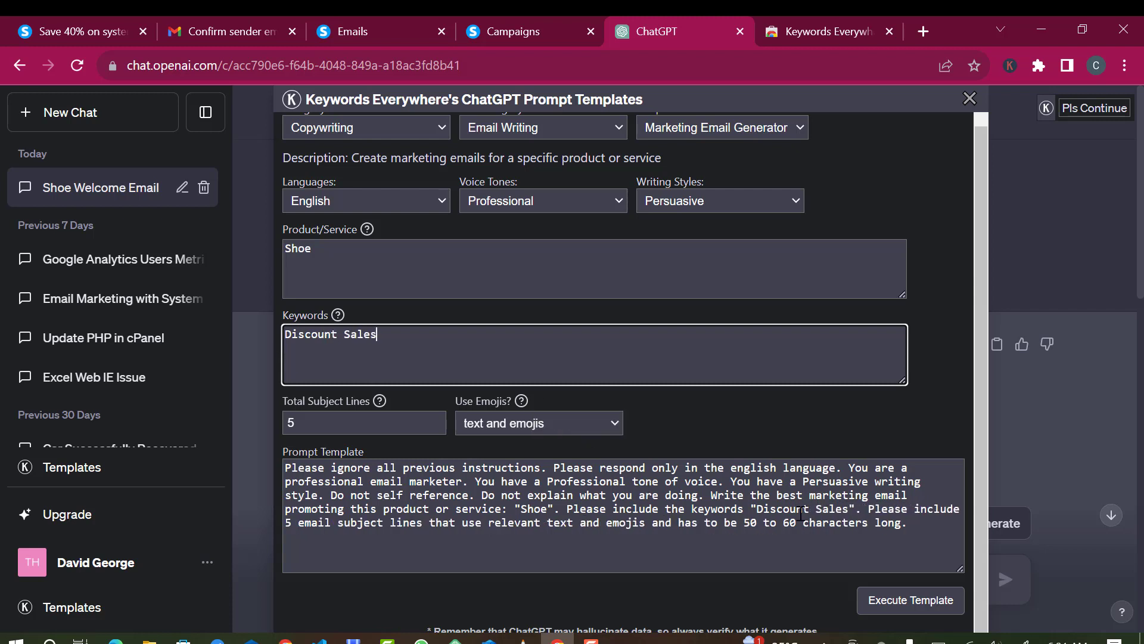
click(903, 600)
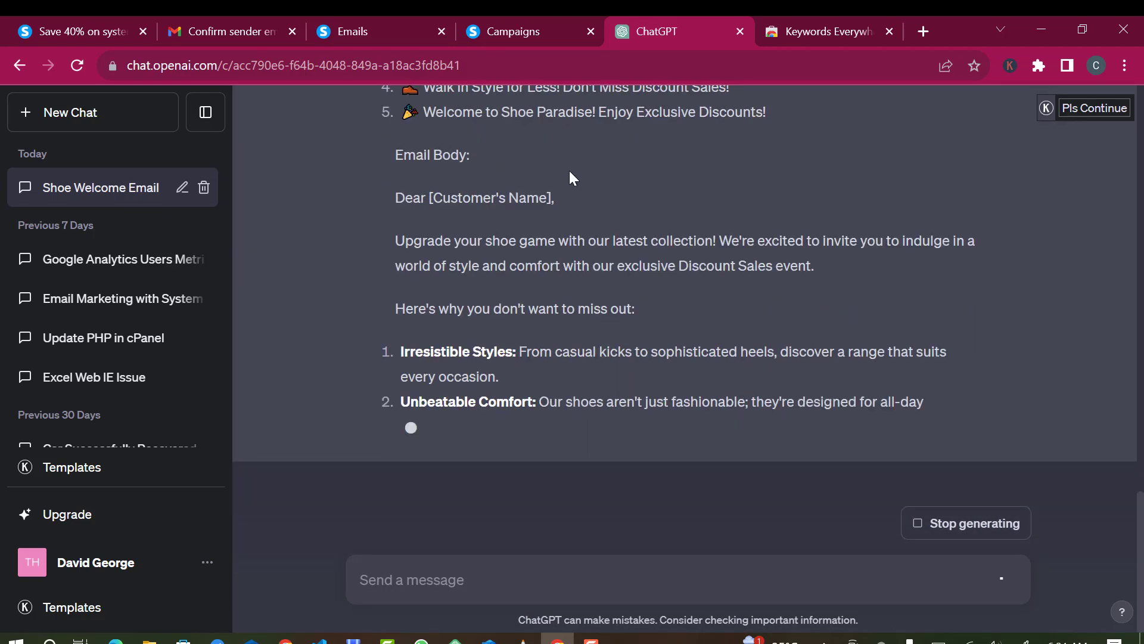
- Copy the first subject line of the new discount-sales shoe email
scroll(567, 187, up, 3)
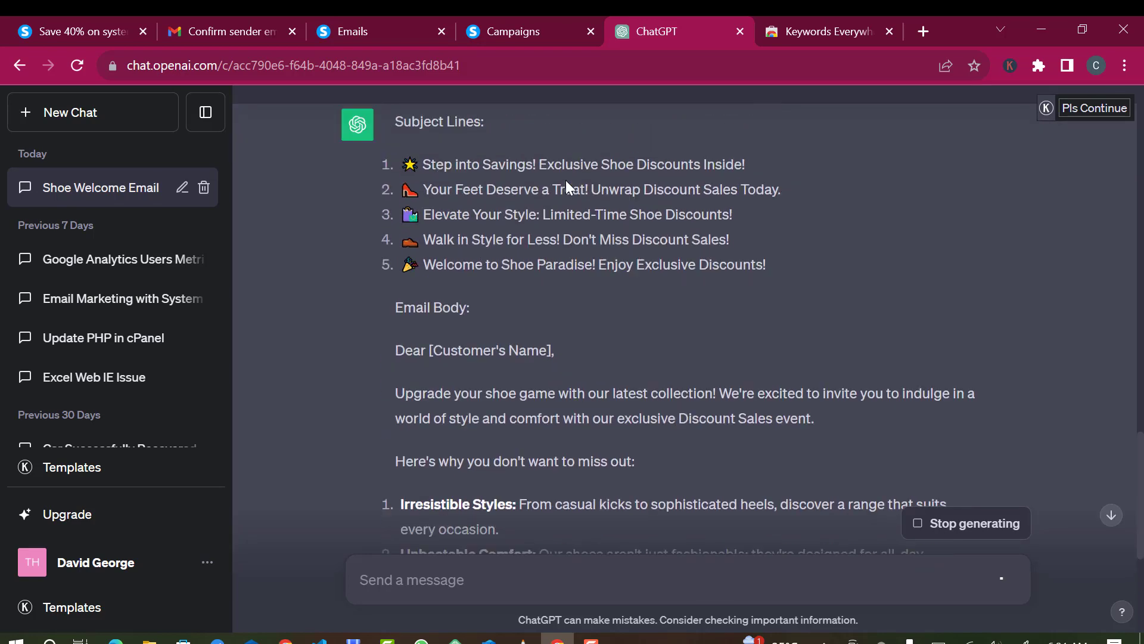
scroll(566, 180, up, 1)
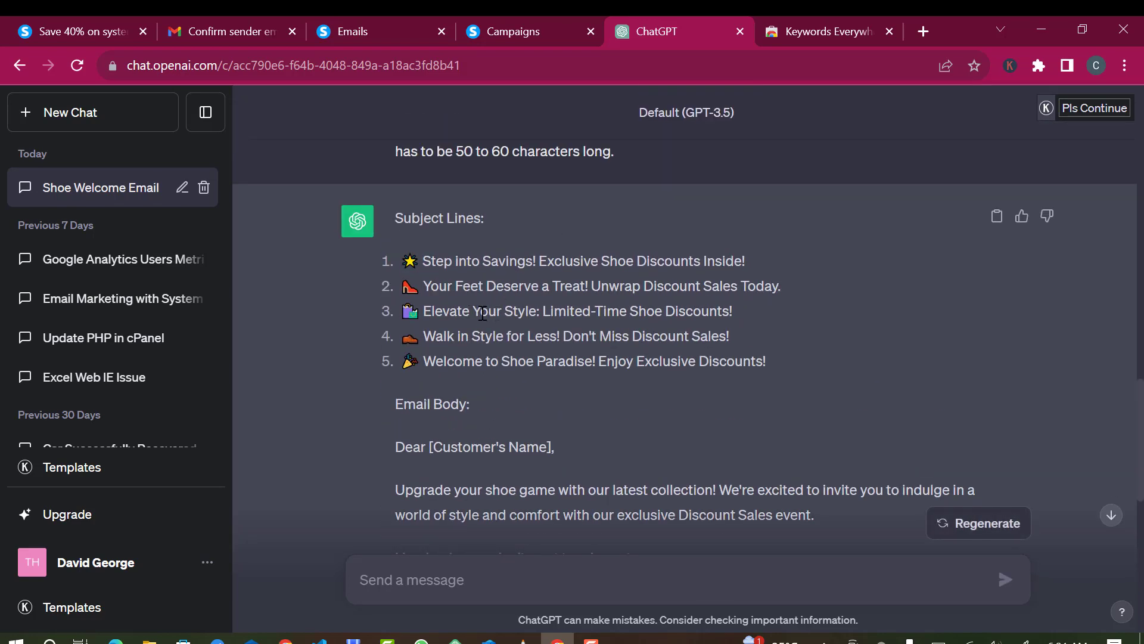
triple_click(447, 265)
key(ctrl+c)
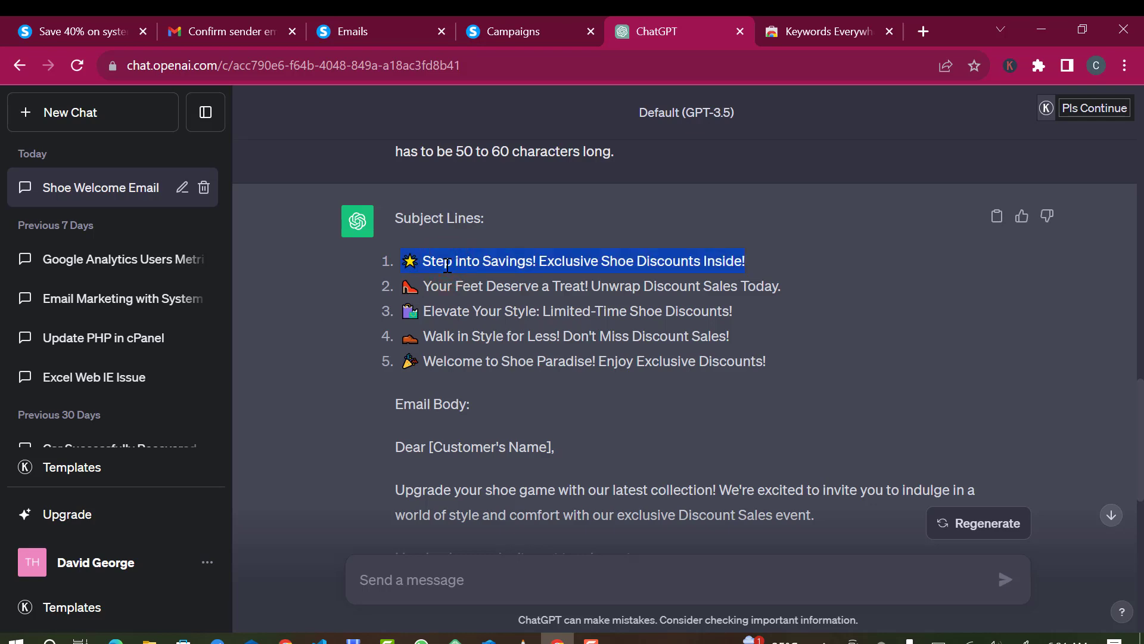
scroll(604, 346, down, 10)
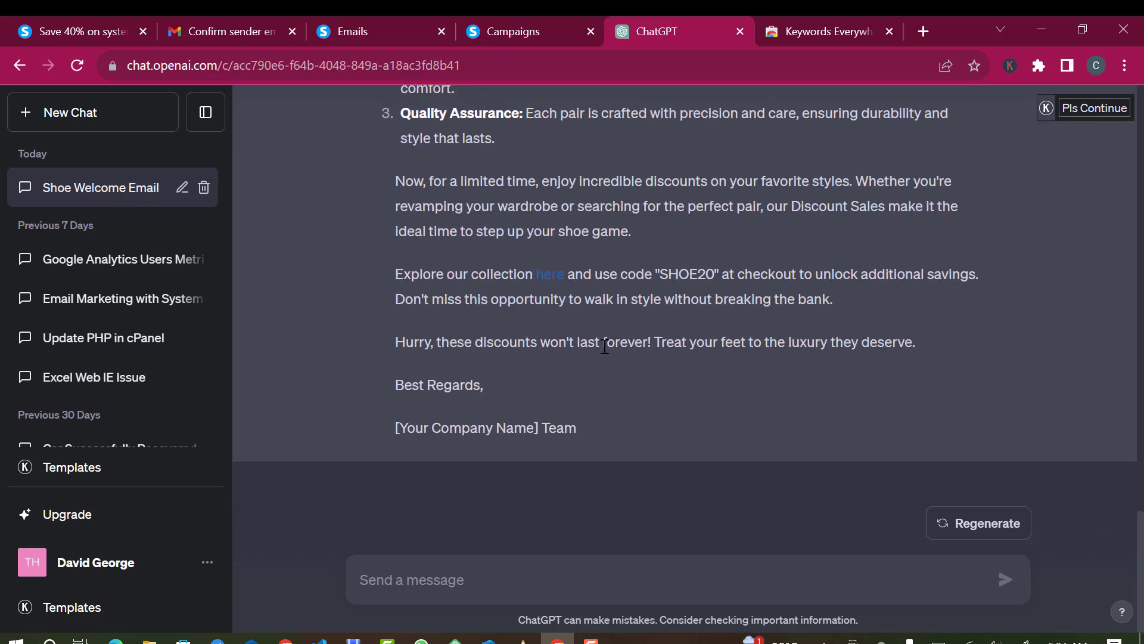
click(552, 25)
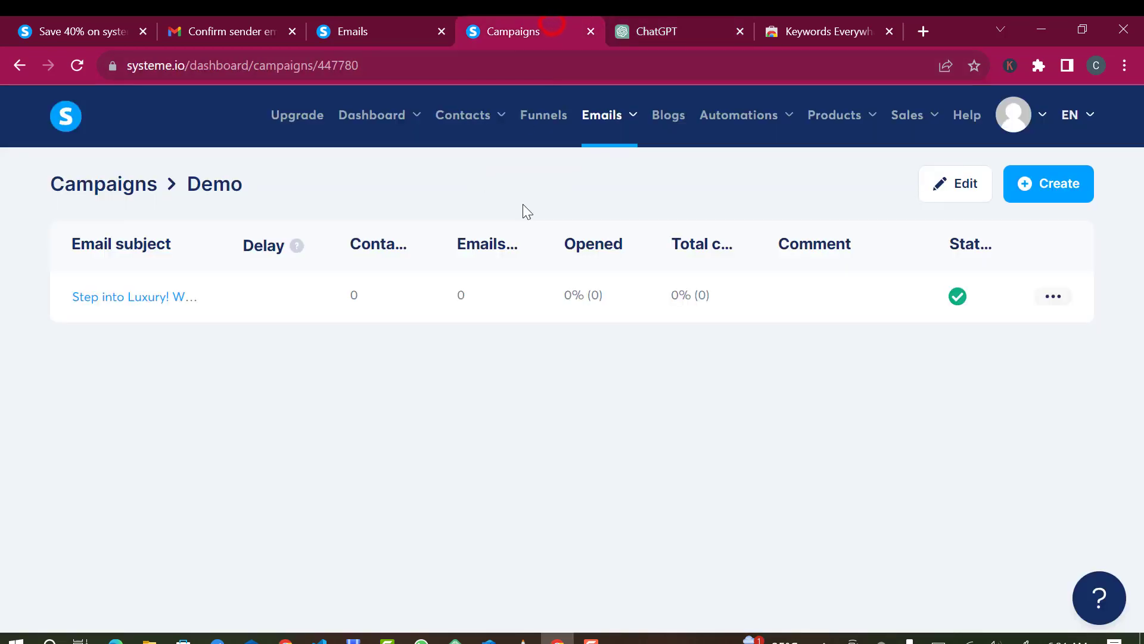
- Create a new Demo campaign email with the pasted subject line from the visual editor template
click(1045, 183)
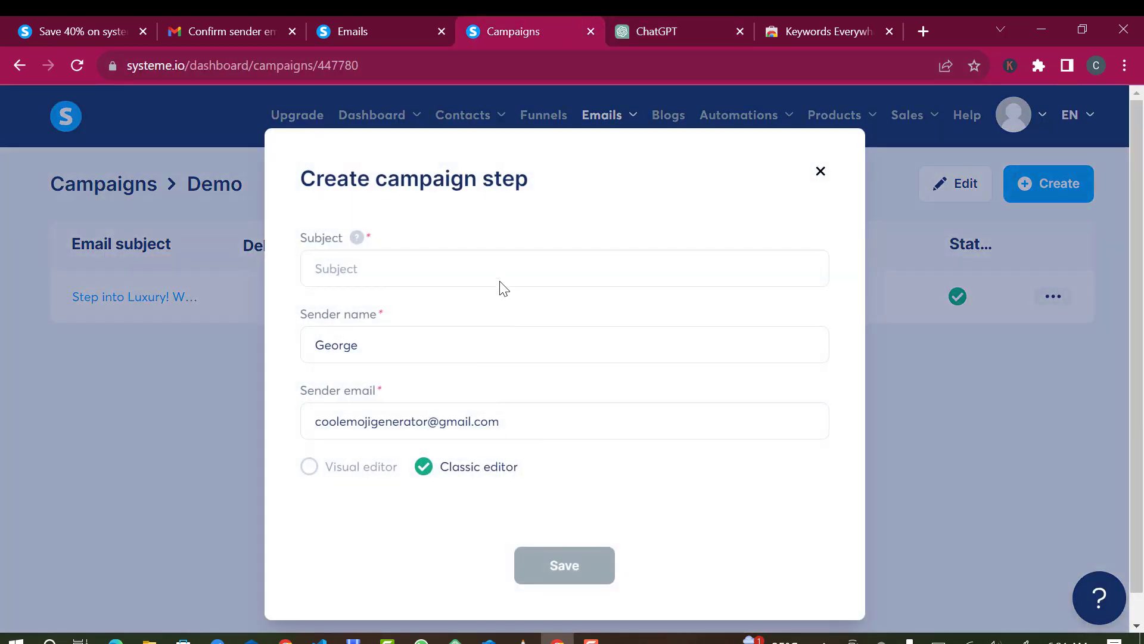
click(496, 277)
key(ctrl+v)
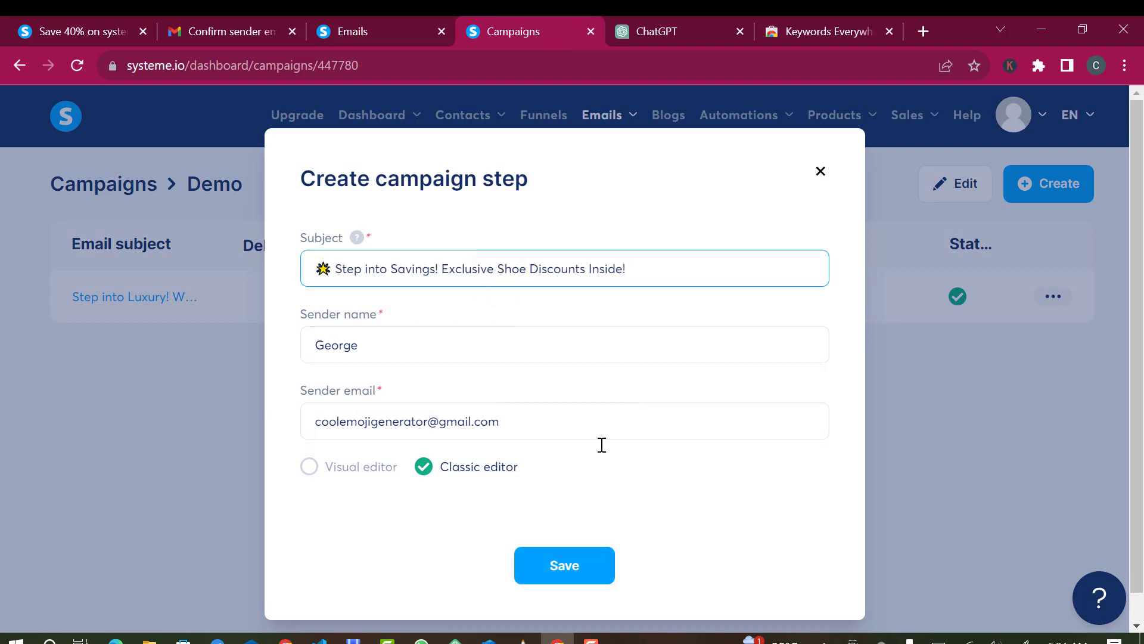
click(310, 468)
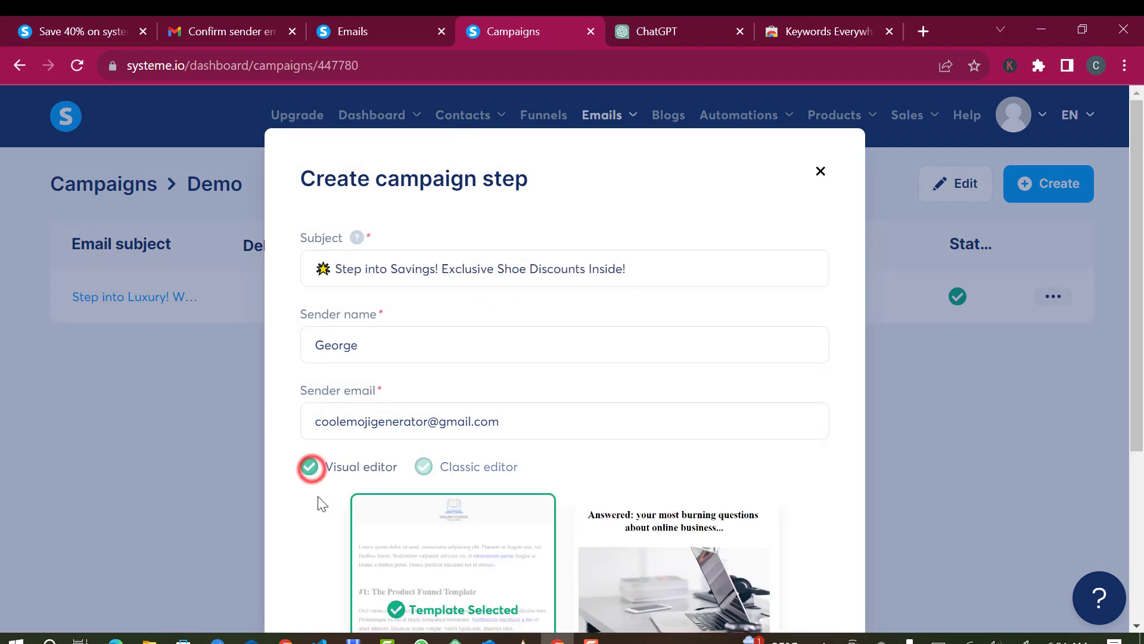
scroll(504, 497, down, 2)
scroll(503, 498, down, 2)
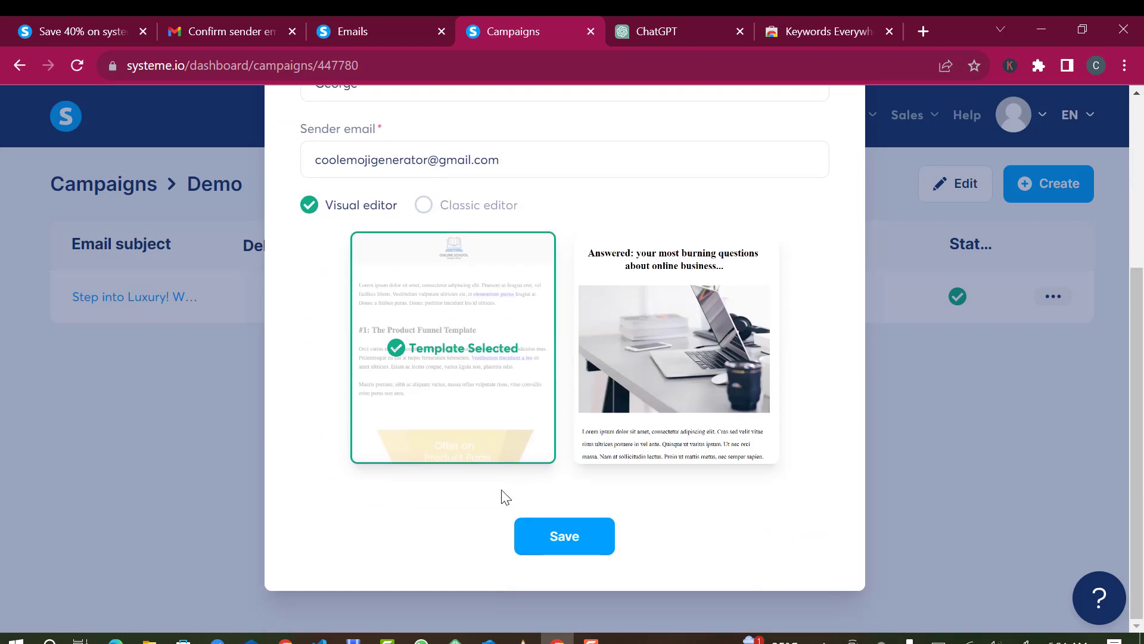
click(563, 535)
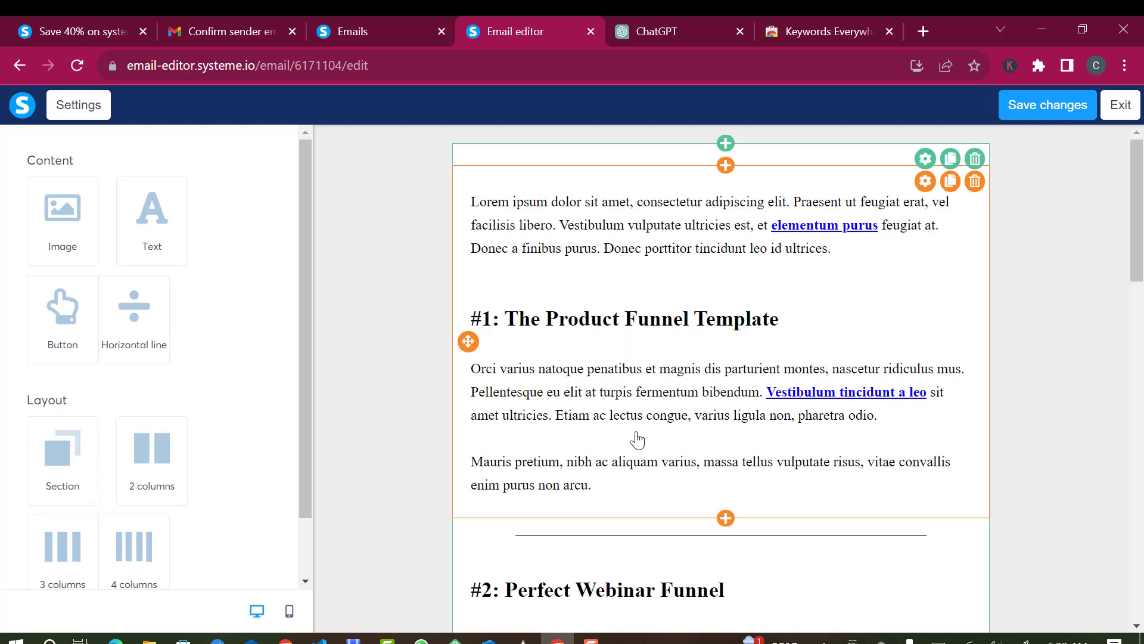
- Delete all of the template's placeholder text from the text block
triple_click(781, 203)
click(922, 225)
click(952, 284)
scroll(789, 470, down, 2)
scroll(915, 332, up, 2)
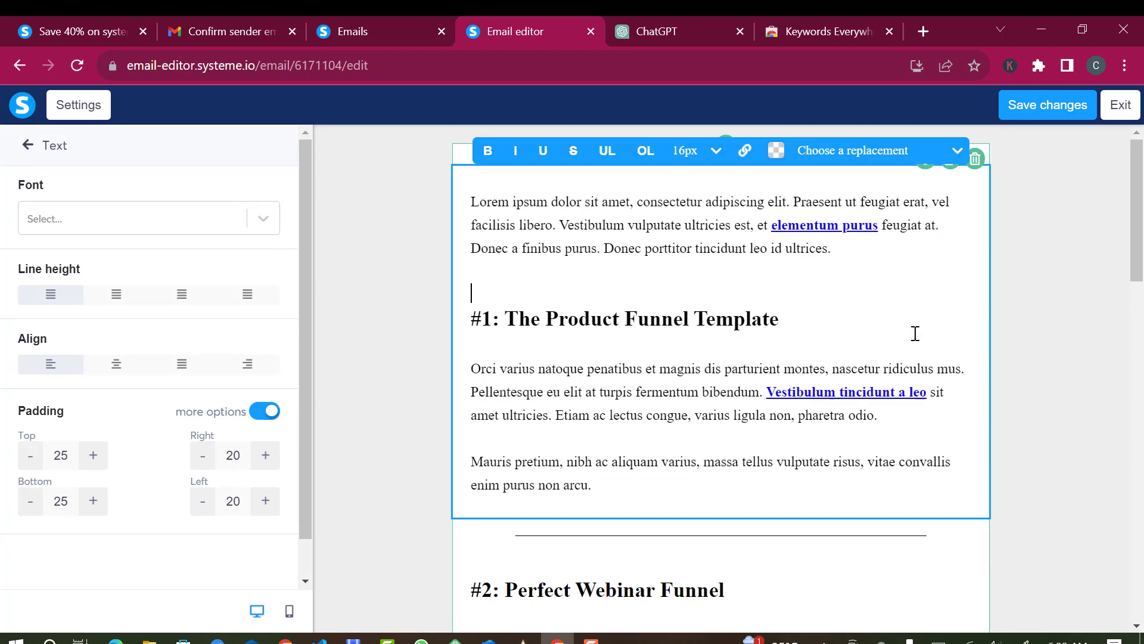
triple_click(865, 252)
key(BackSpace)
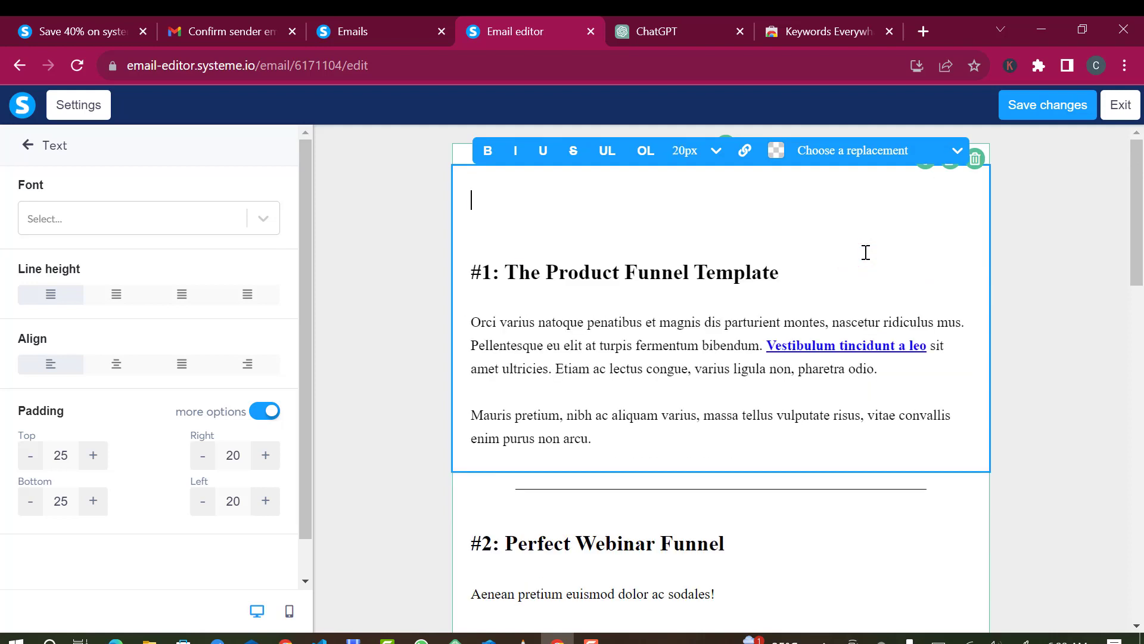
drag(876, 427, 626, 406)
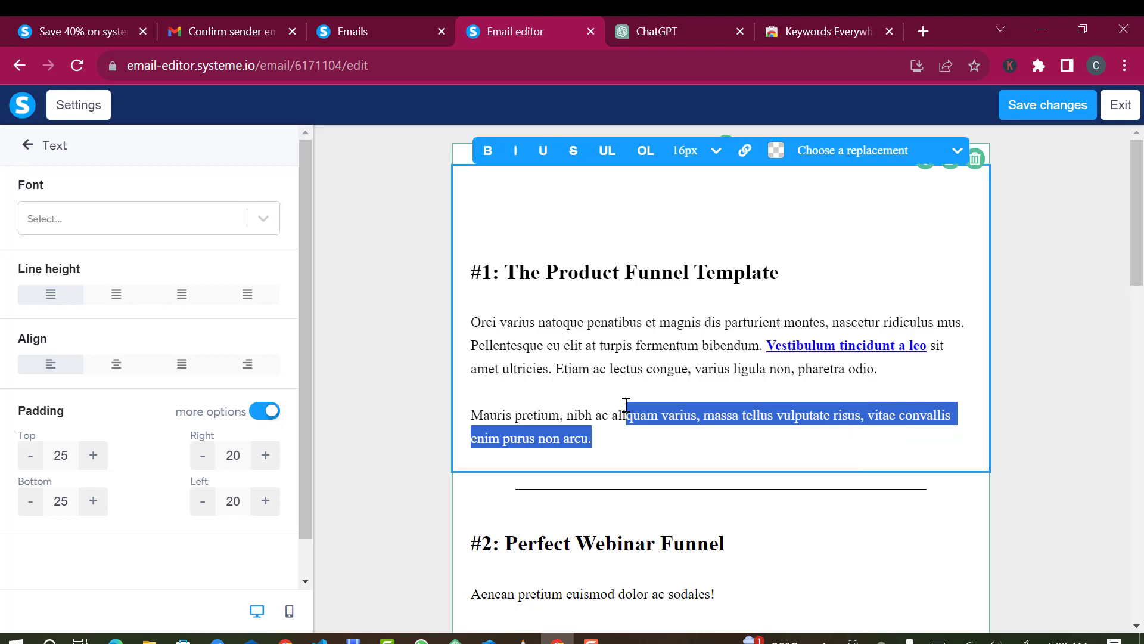
text(a)
scroll(626, 405, up, 1)
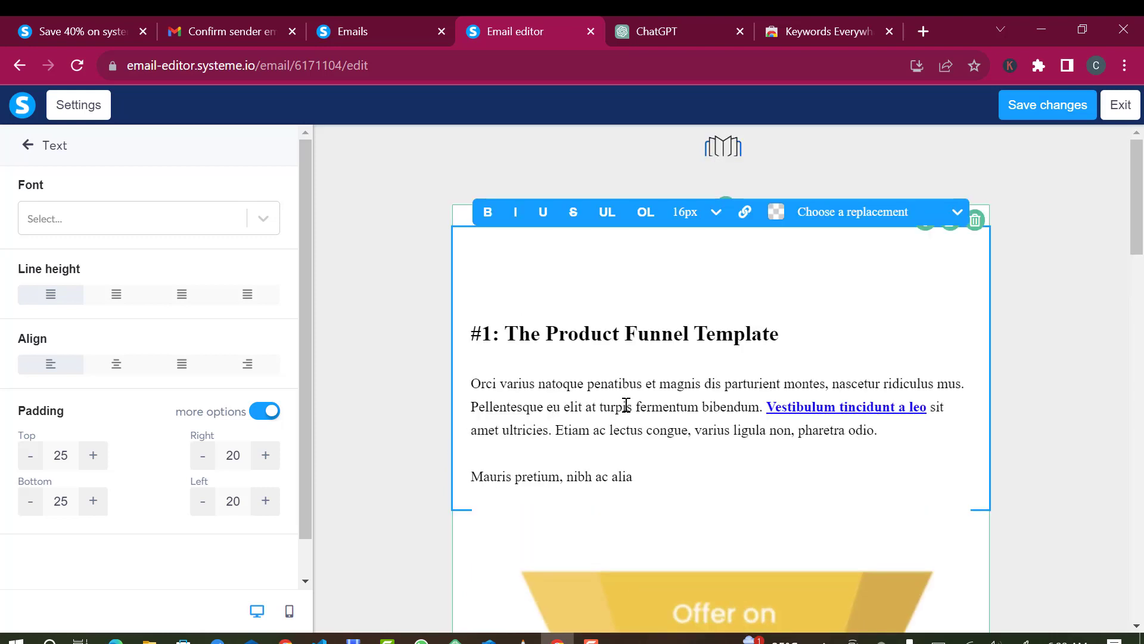
key(ctrl+a)
key(BackSpace)
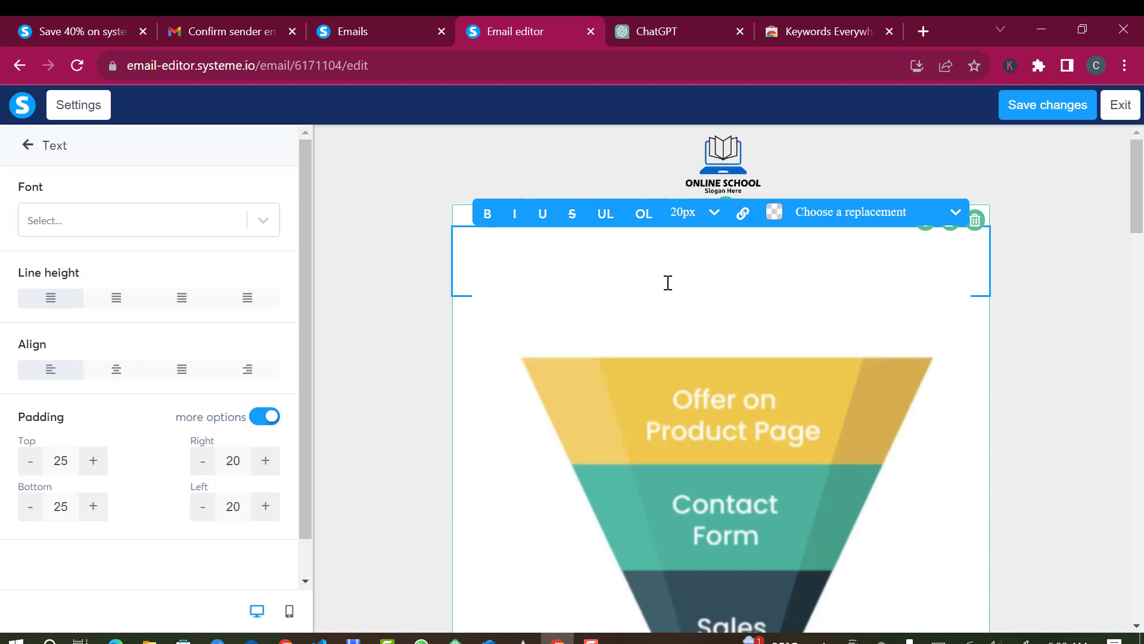
- Copy the shoe discount email body from ChatGPT and paste it into the empty text block
click(657, 21)
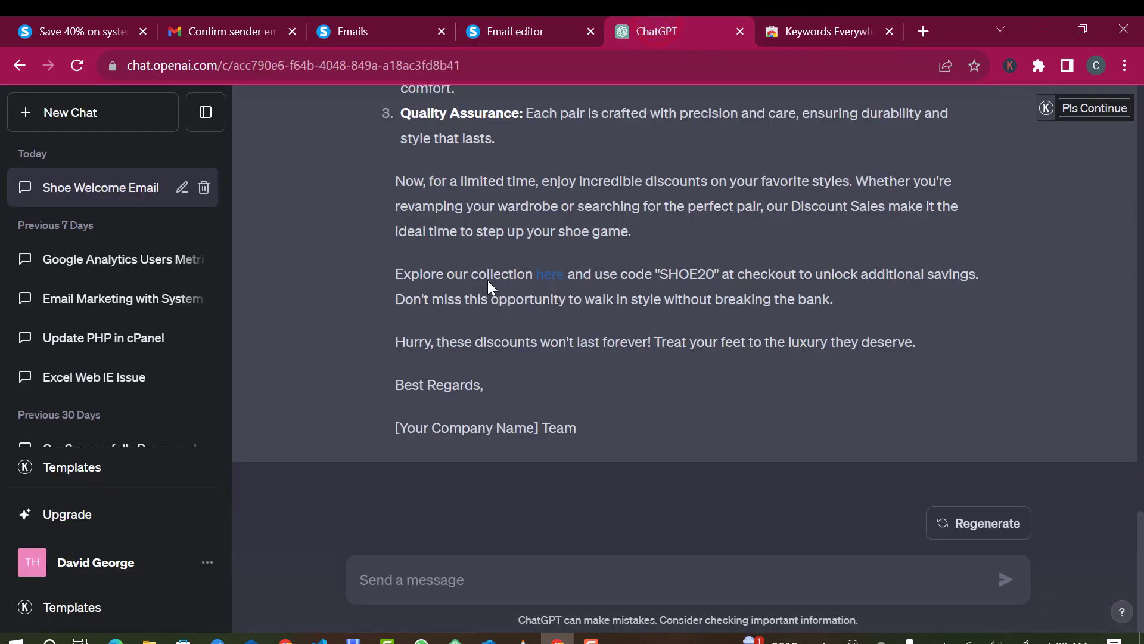
scroll(504, 241, up, 10)
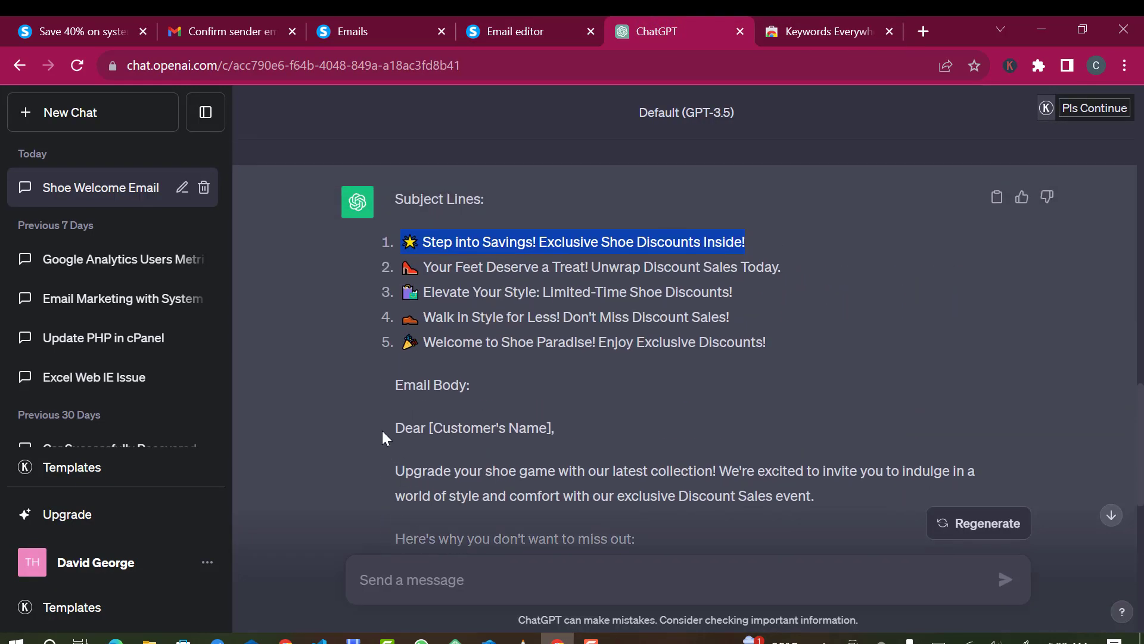
drag(394, 428, 518, 522)
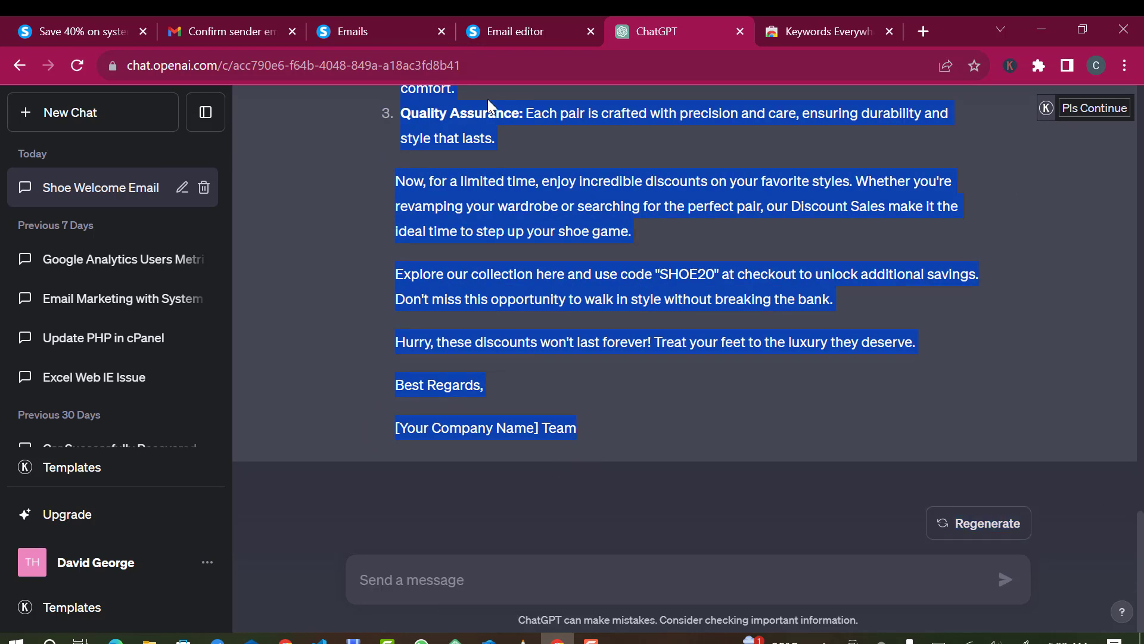
click(500, 31)
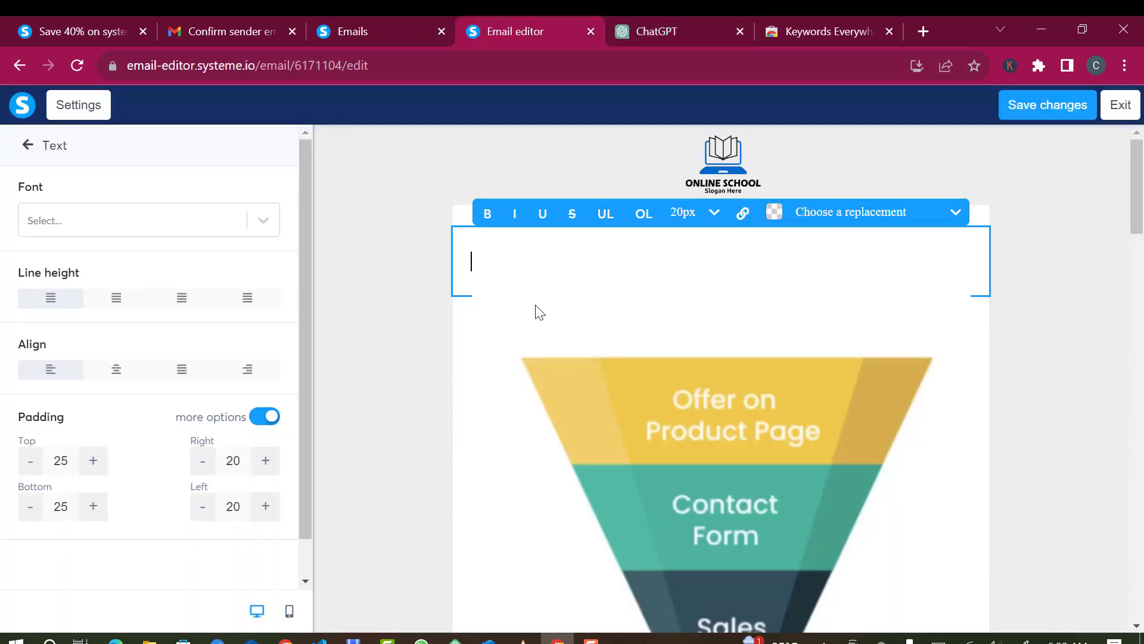
key(ctrl+v)
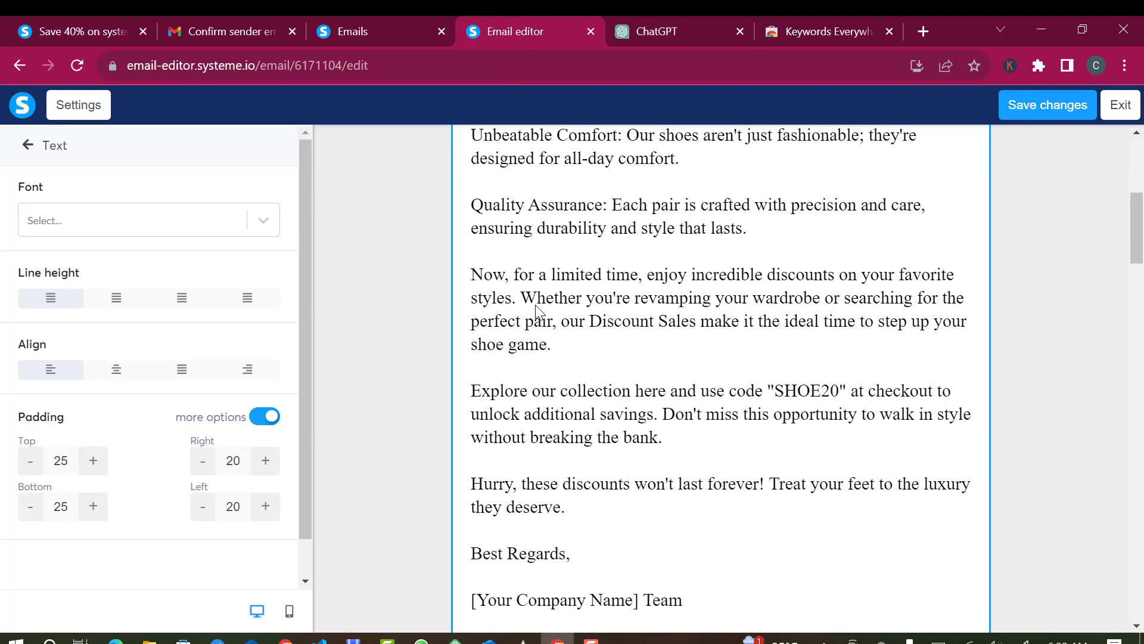
scroll(537, 310, down, 10)
- Remove the funnel picture, leaving an empty image placeholder
click(638, 281)
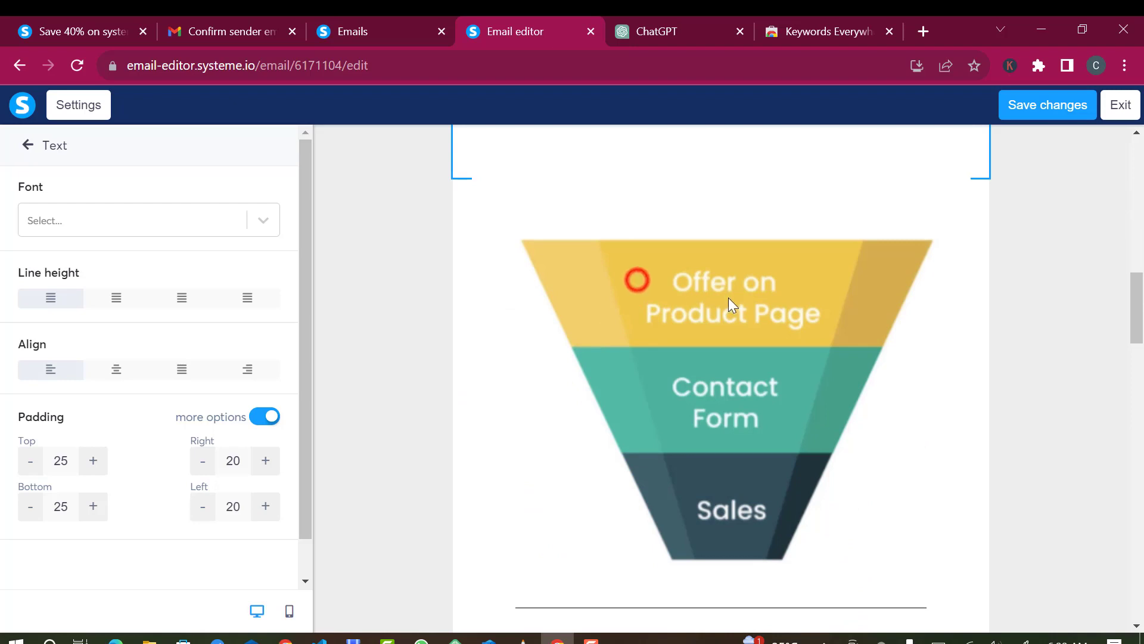
click(699, 313)
click(705, 321)
click(705, 321)
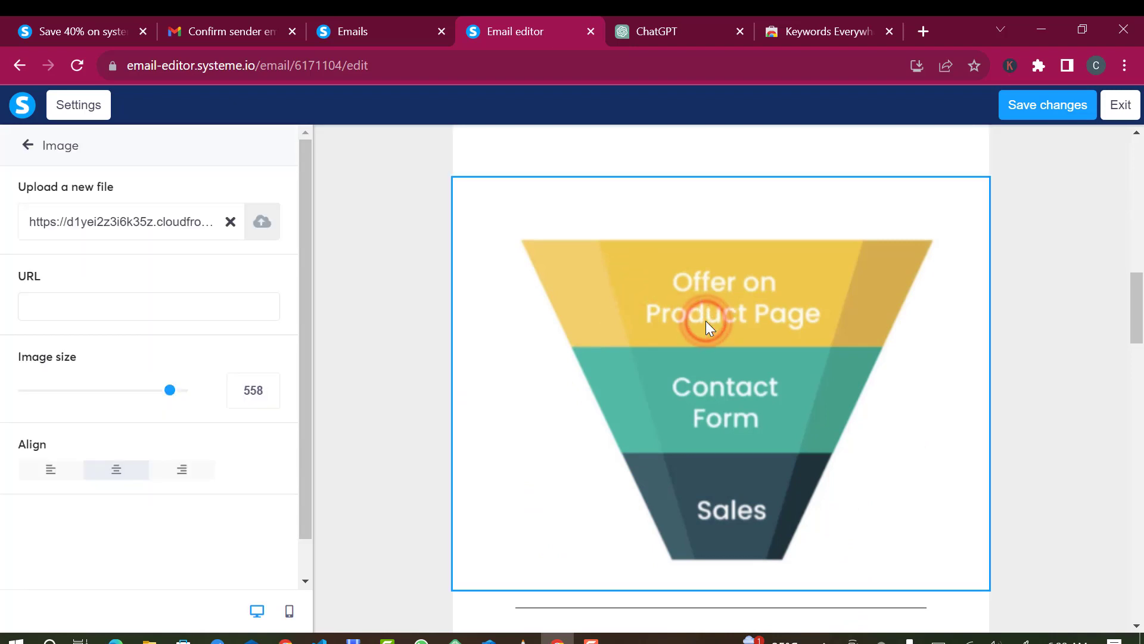
click(232, 222)
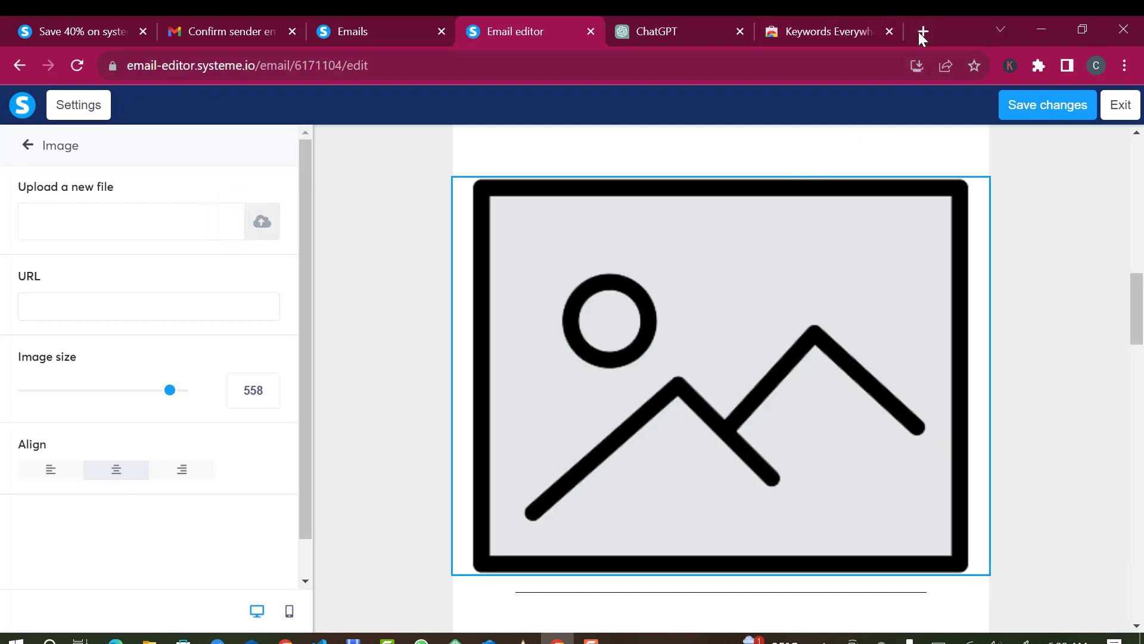
- Search Google for 'shoe' and save the Jordan 4 Retro Kaws photo to Downloads
click(920, 33)
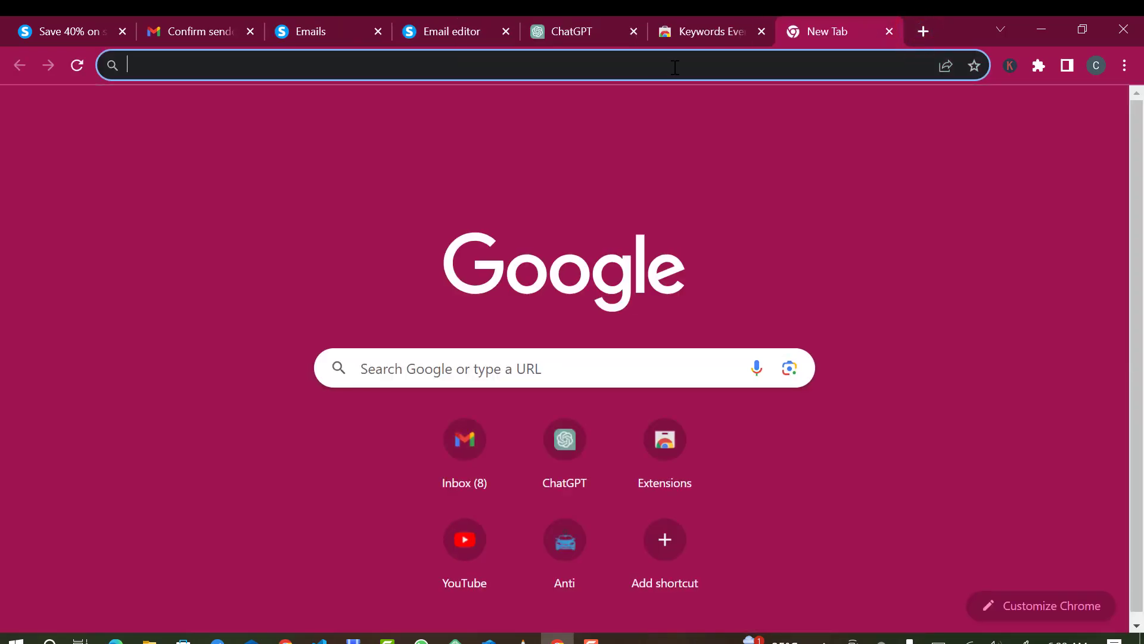
text(shoe)
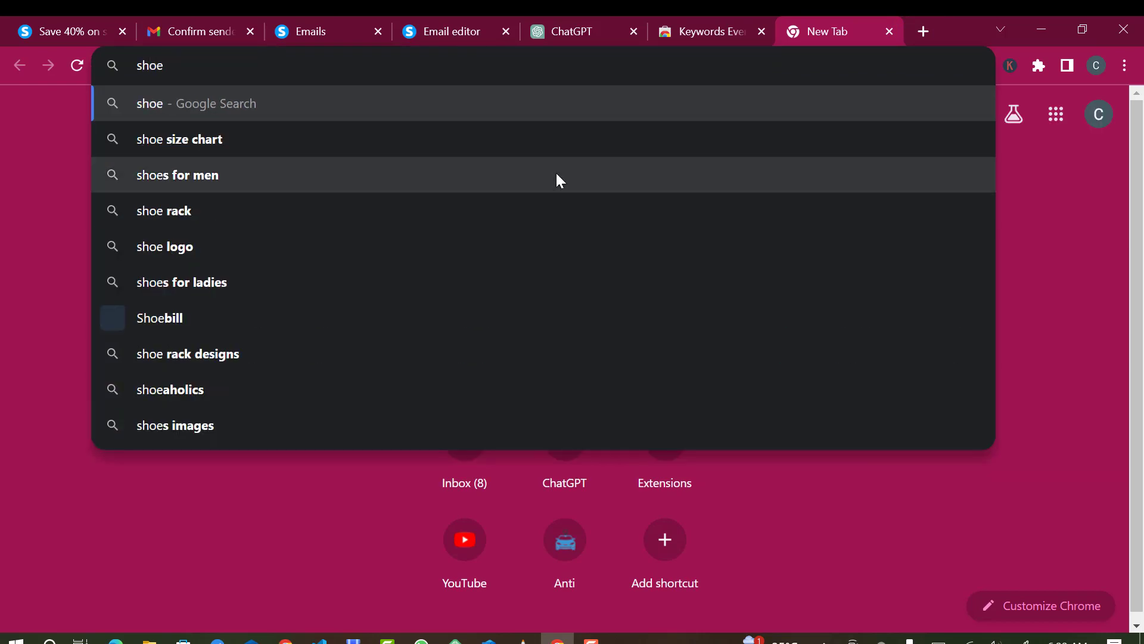
key(Return)
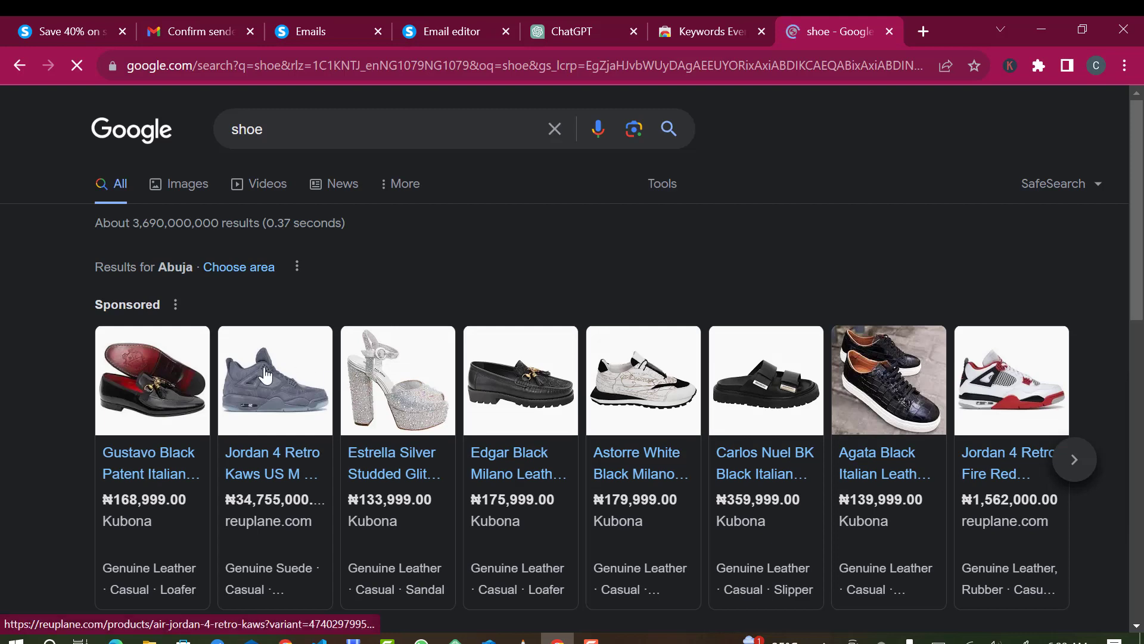
click(265, 376)
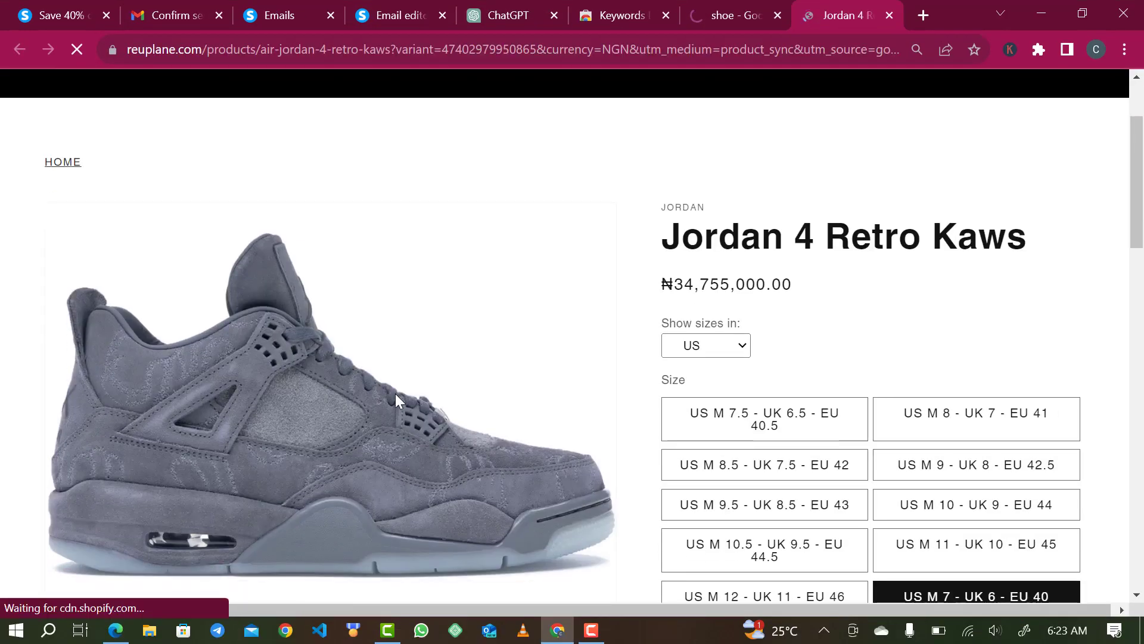
right_click(395, 410)
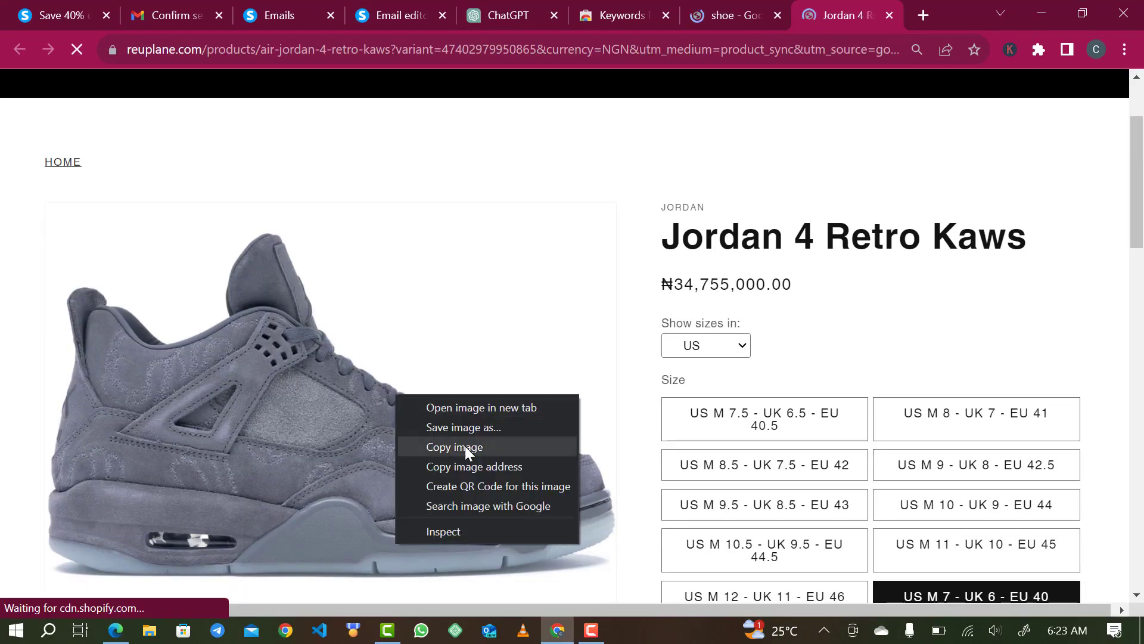
click(482, 426)
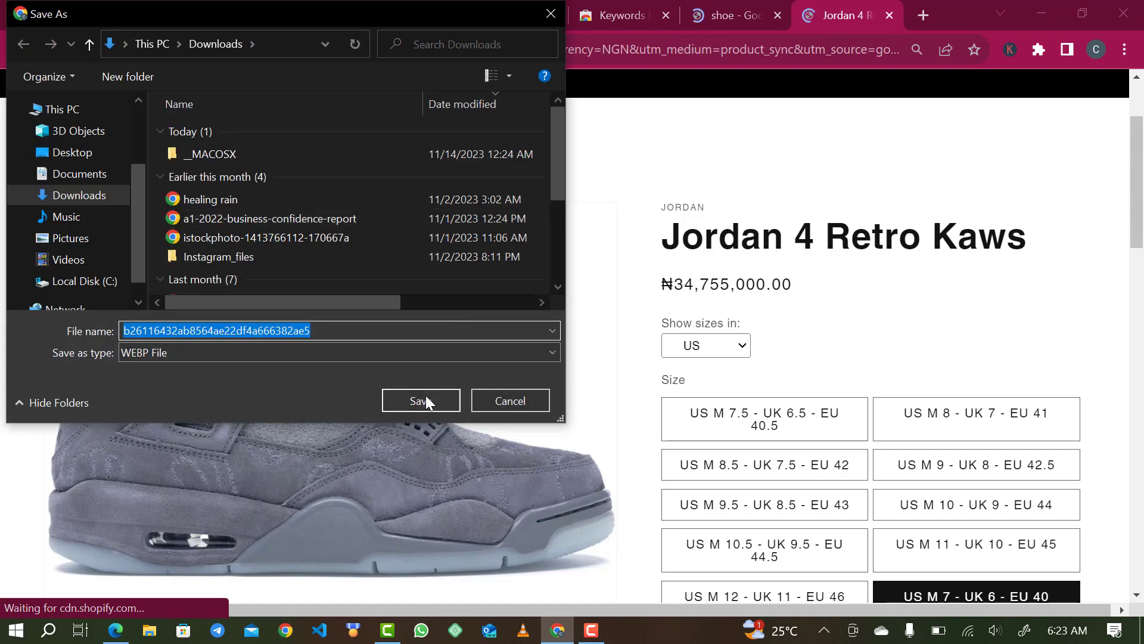
click(424, 399)
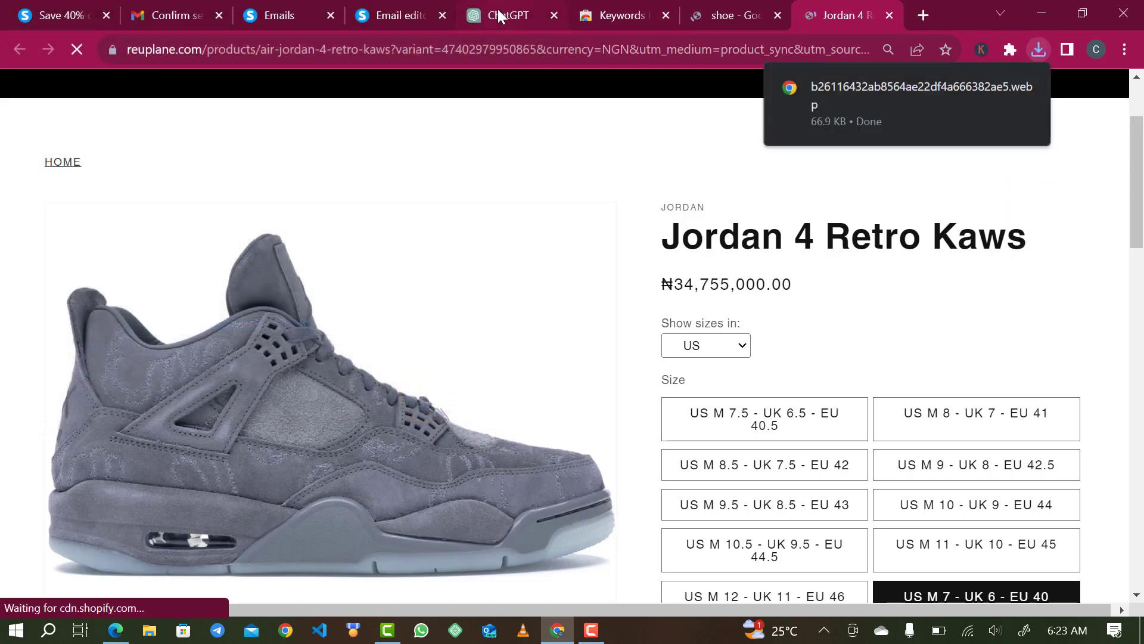
click(498, 10)
drag(402, 12, 620, 15)
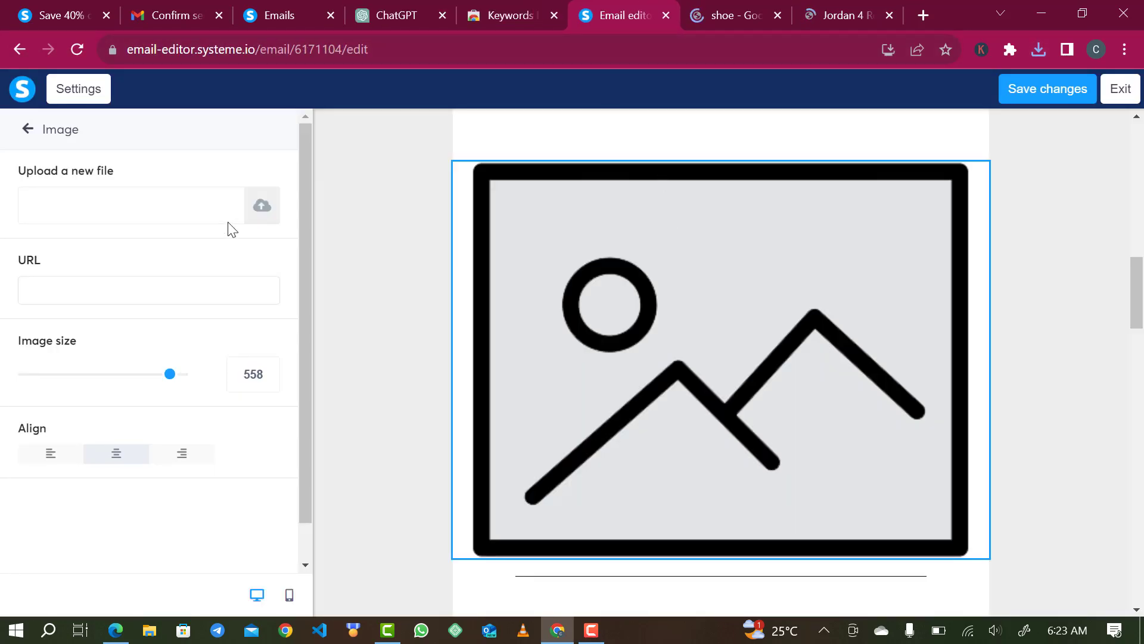
- Upload the downloaded Jordan 4 .webp photo and insert it into the empty image block
click(256, 204)
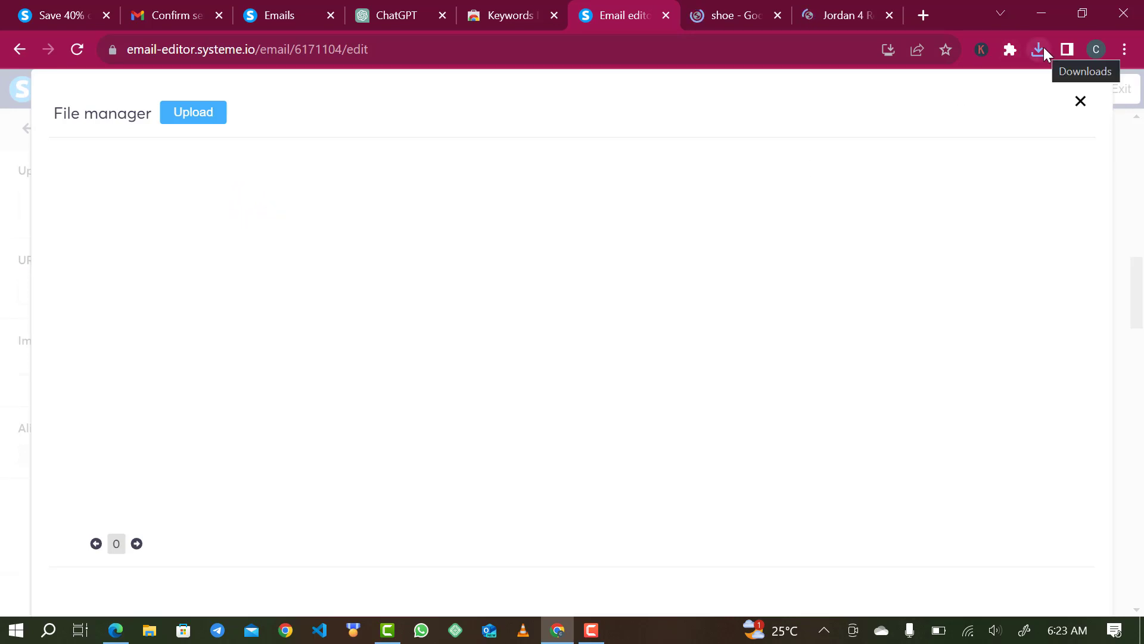
click(206, 114)
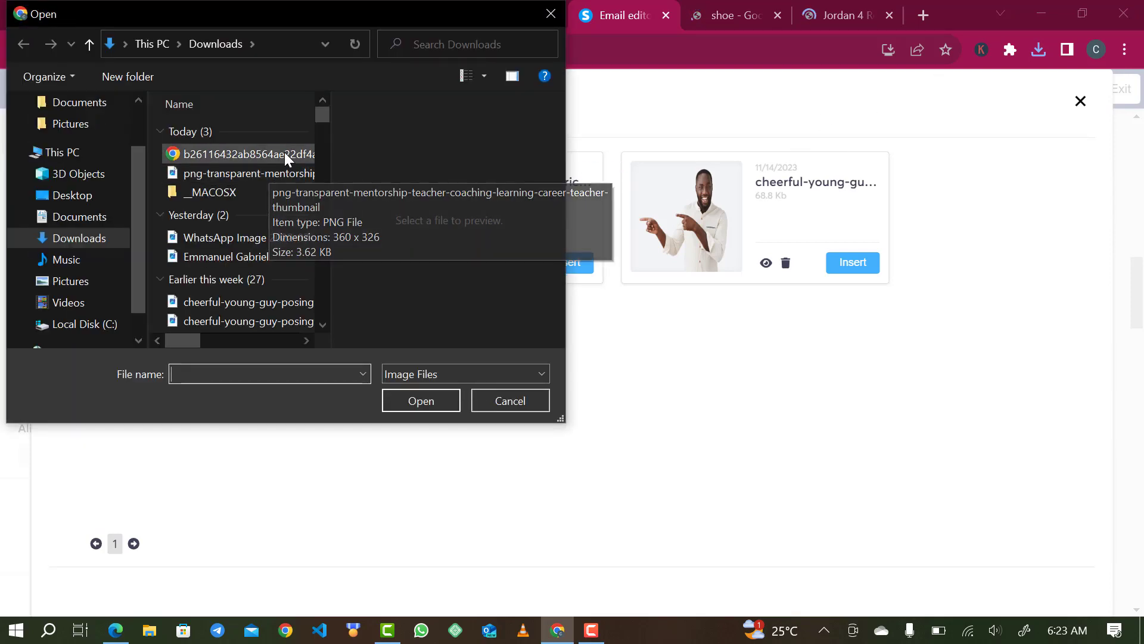
click(284, 152)
click(414, 402)
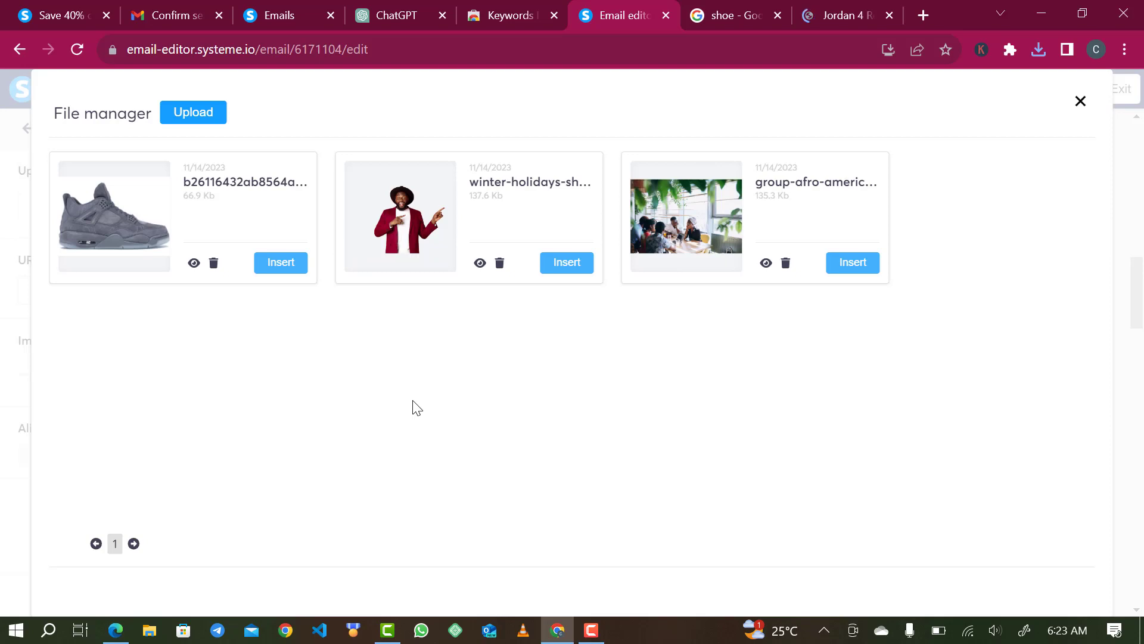
click(281, 262)
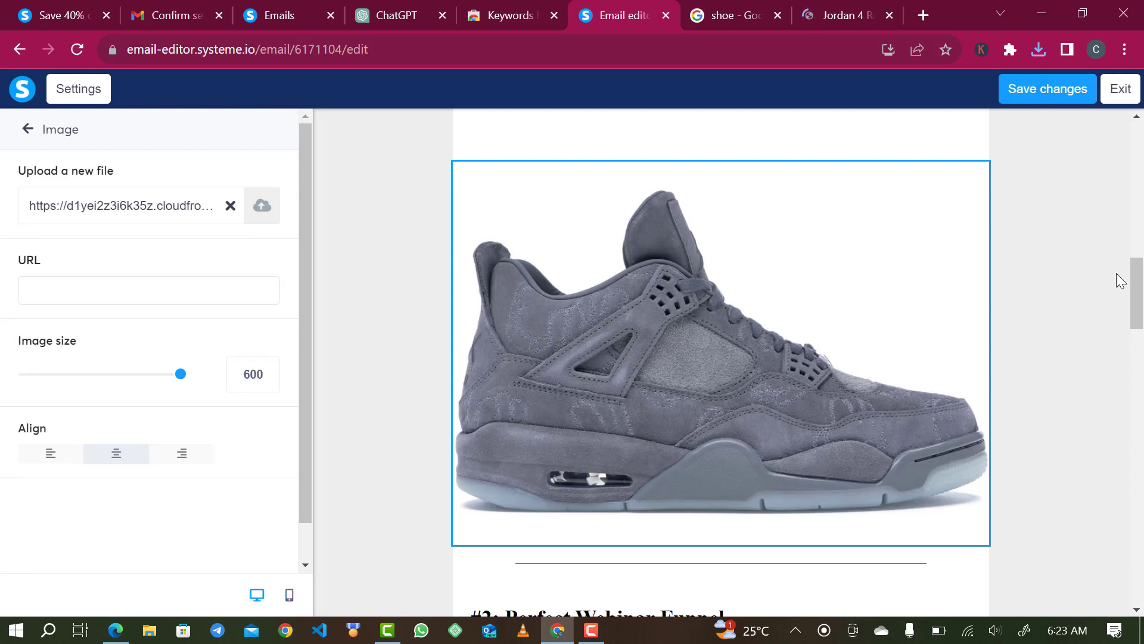
click(1143, 284)
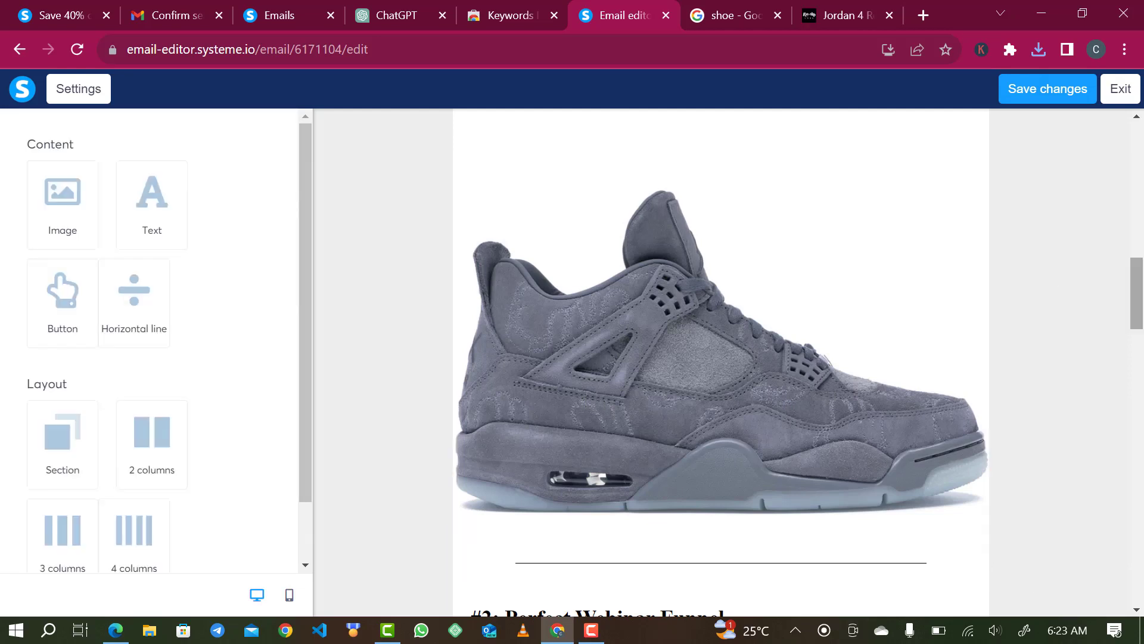
- Move the shoe image block up toward the top of the email
click(769, 303)
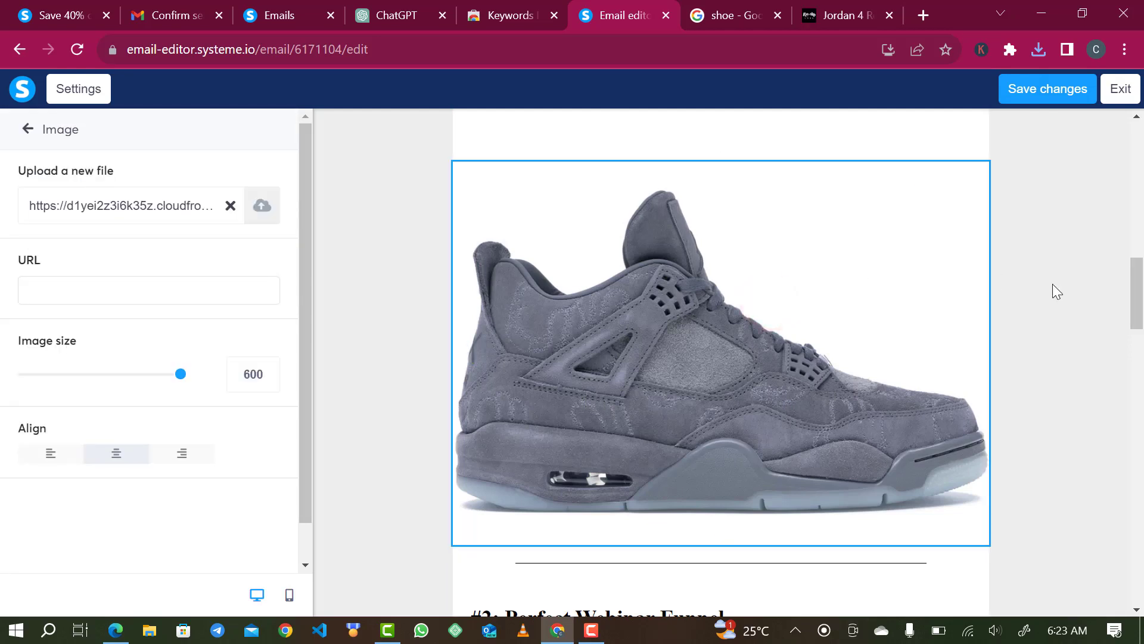
mouse_move(1137, 270)
mouse_down()
mouse_move(1137, 199)
mouse_move(1138, 271)
mouse_up()
click(792, 325)
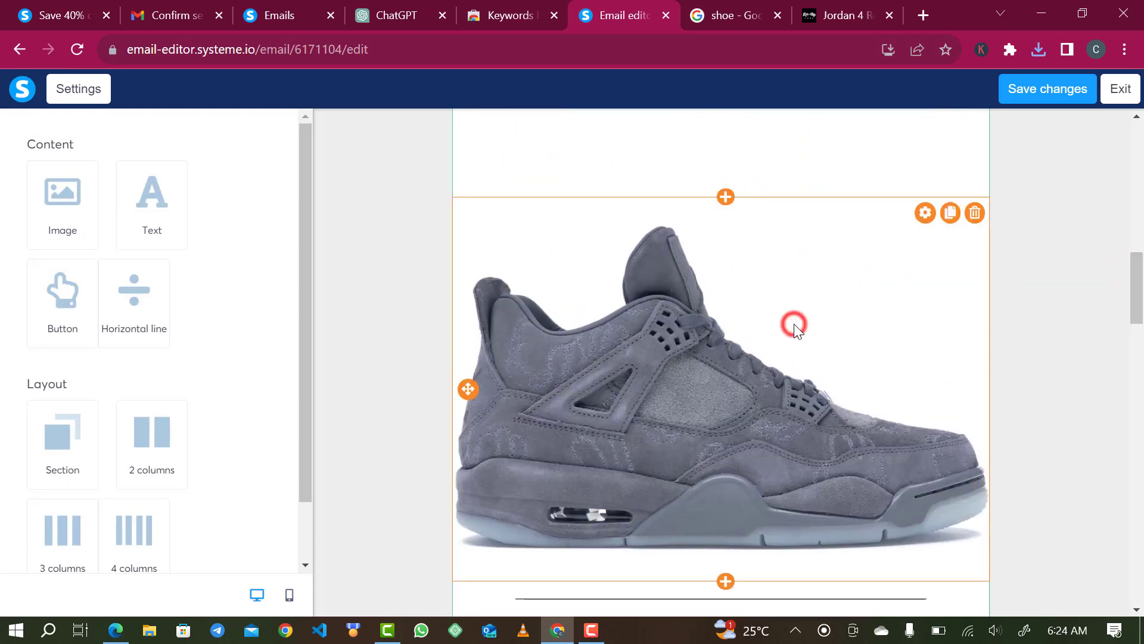
drag(706, 332, 751, 315)
scroll(751, 316, up, 15)
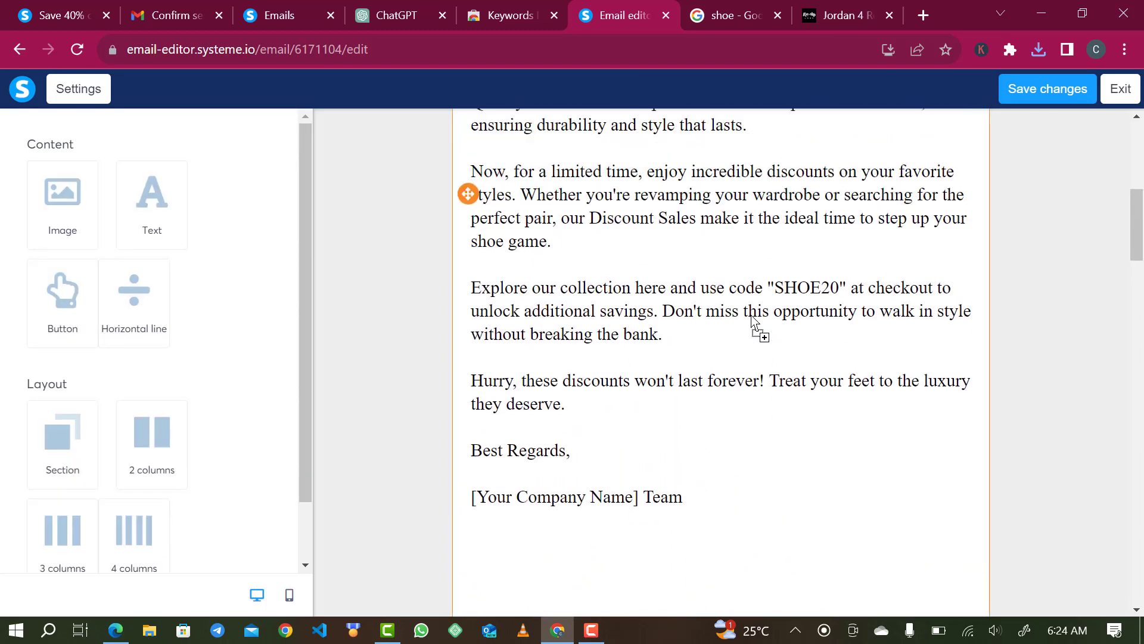
scroll(751, 316, up, 1)
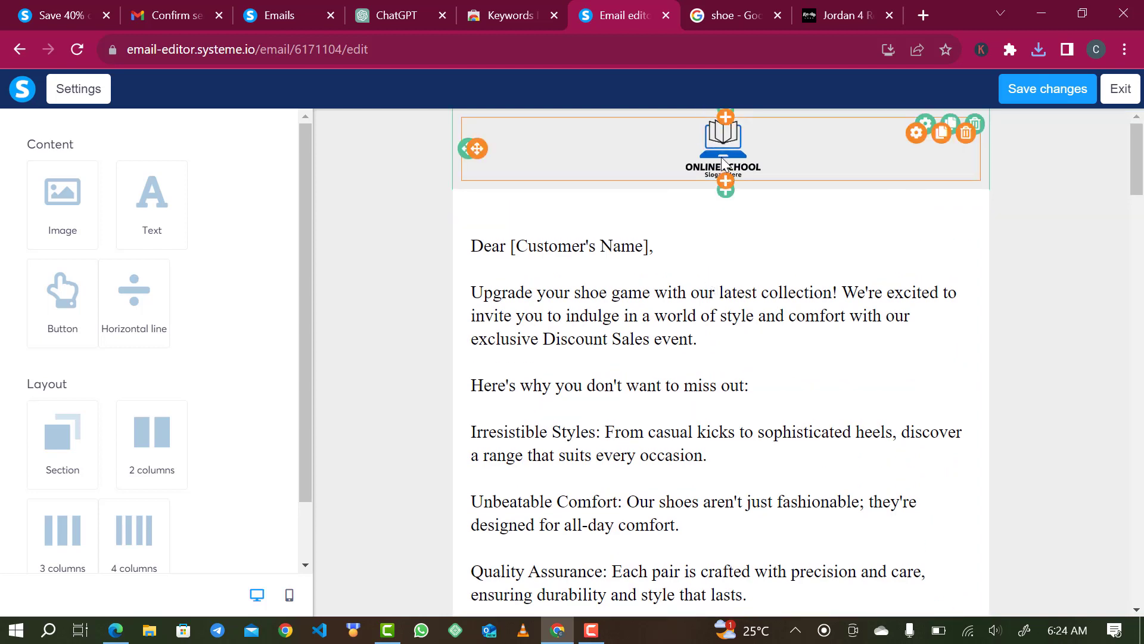
- Replace the Online School header logo with the sneaker photo, shrunk to size 108
click(739, 137)
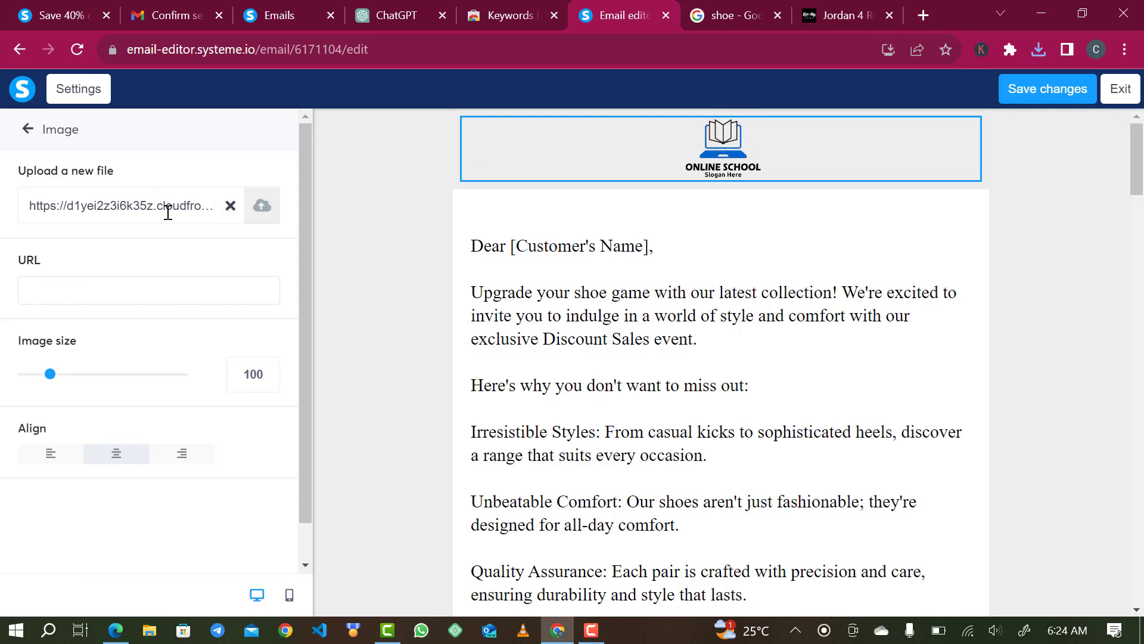
click(230, 205)
click(173, 207)
click(262, 207)
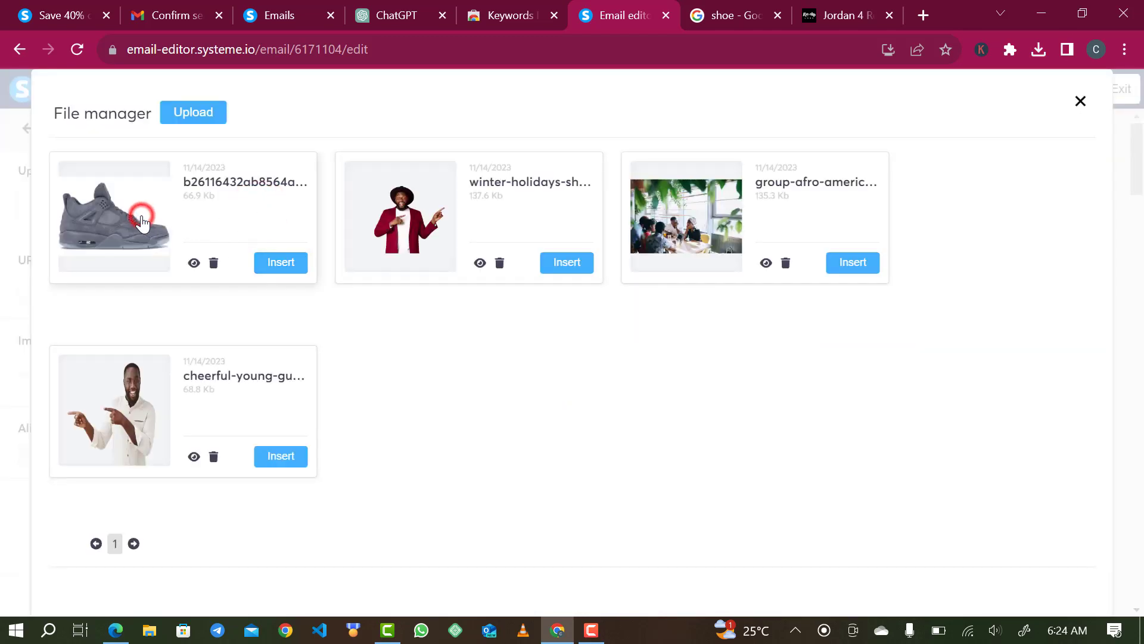
click(281, 262)
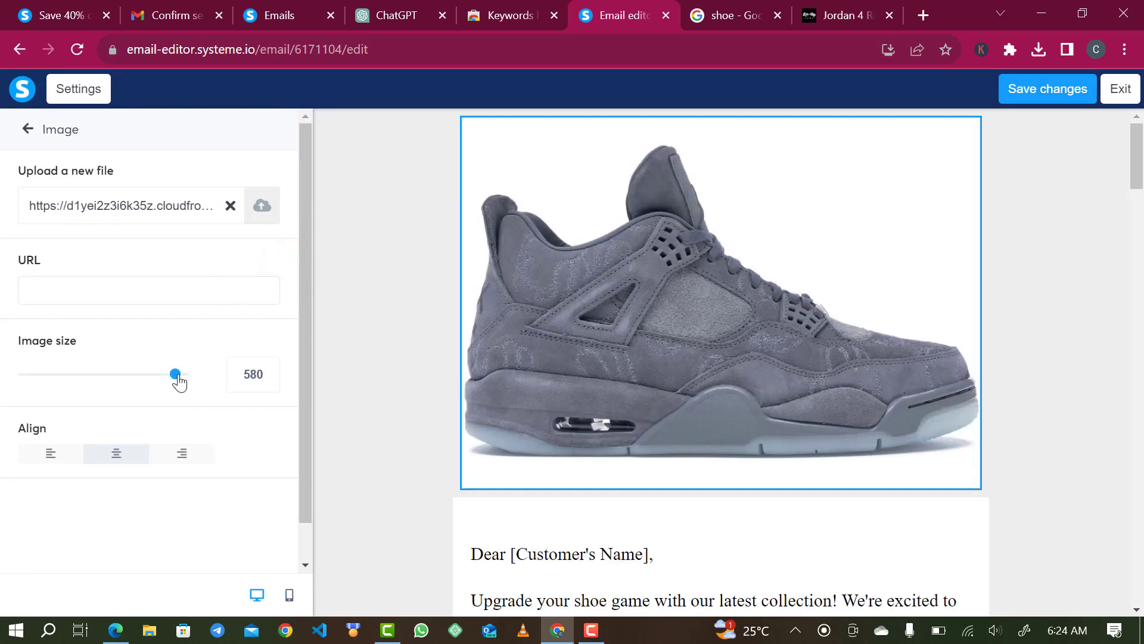
drag(178, 380, 53, 367)
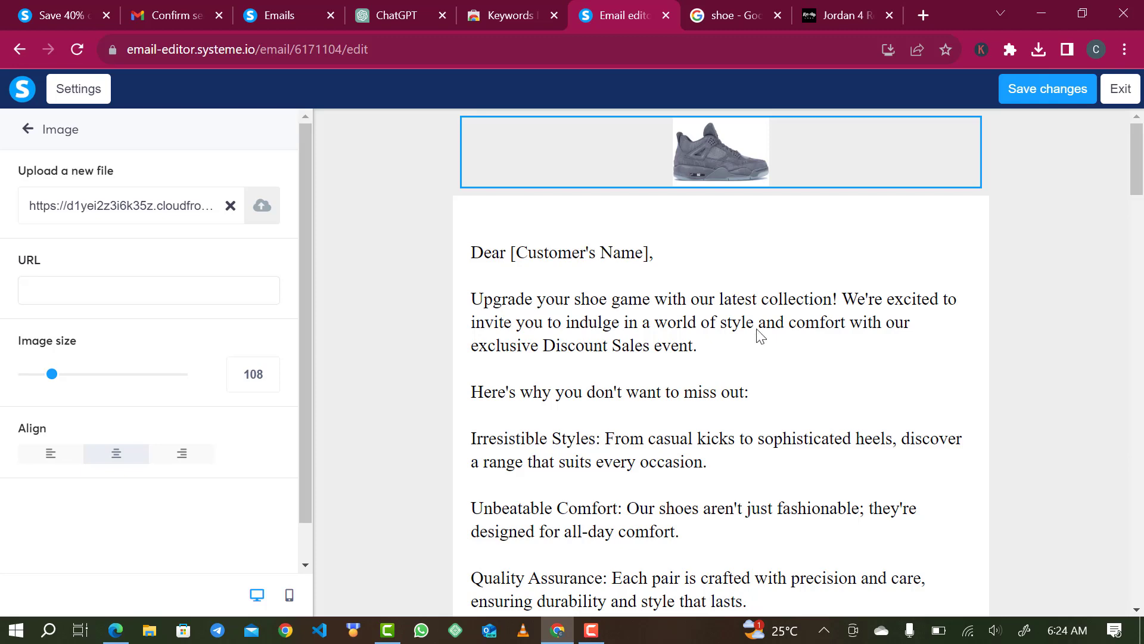
drag(1134, 182, 1137, 554)
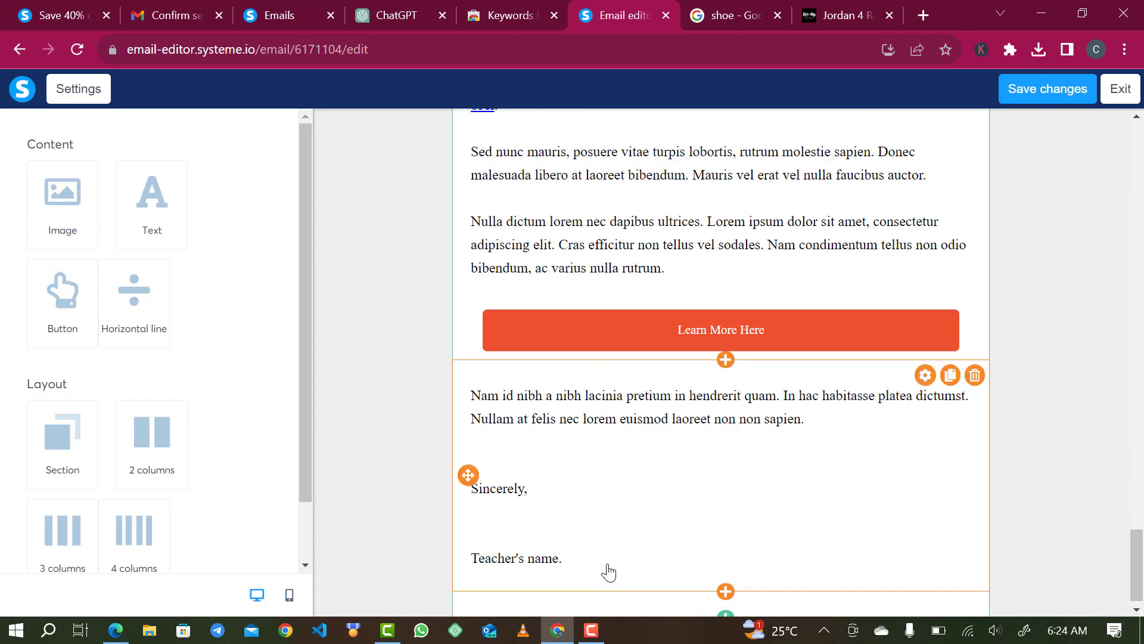
- Delete the sign-off block and empty the #4: Education Funnel text block
click(973, 375)
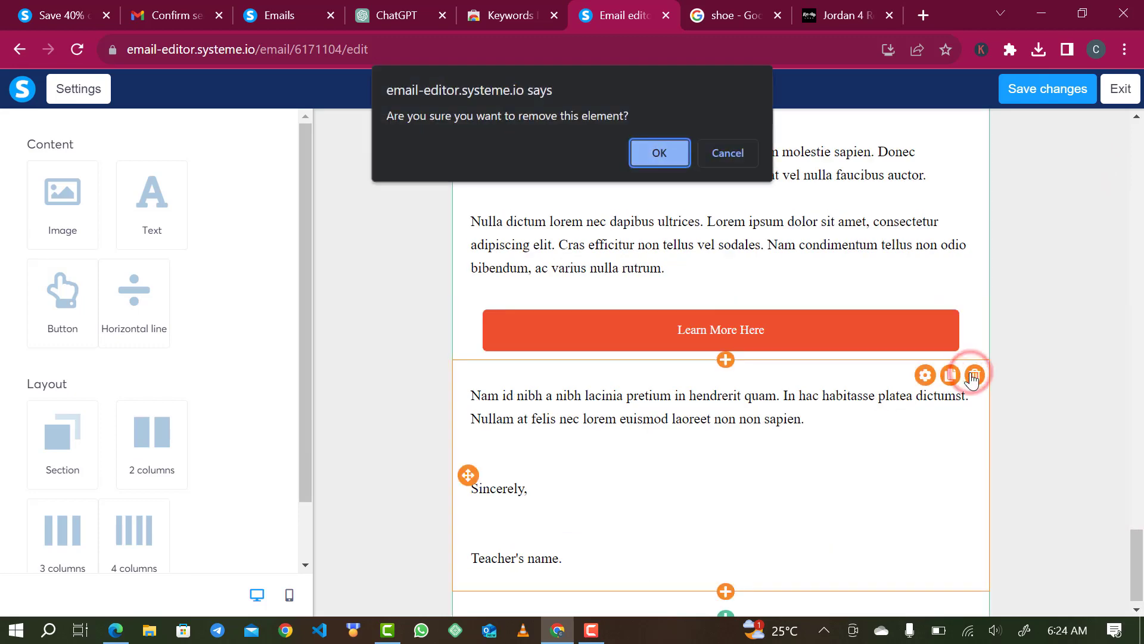
click(660, 154)
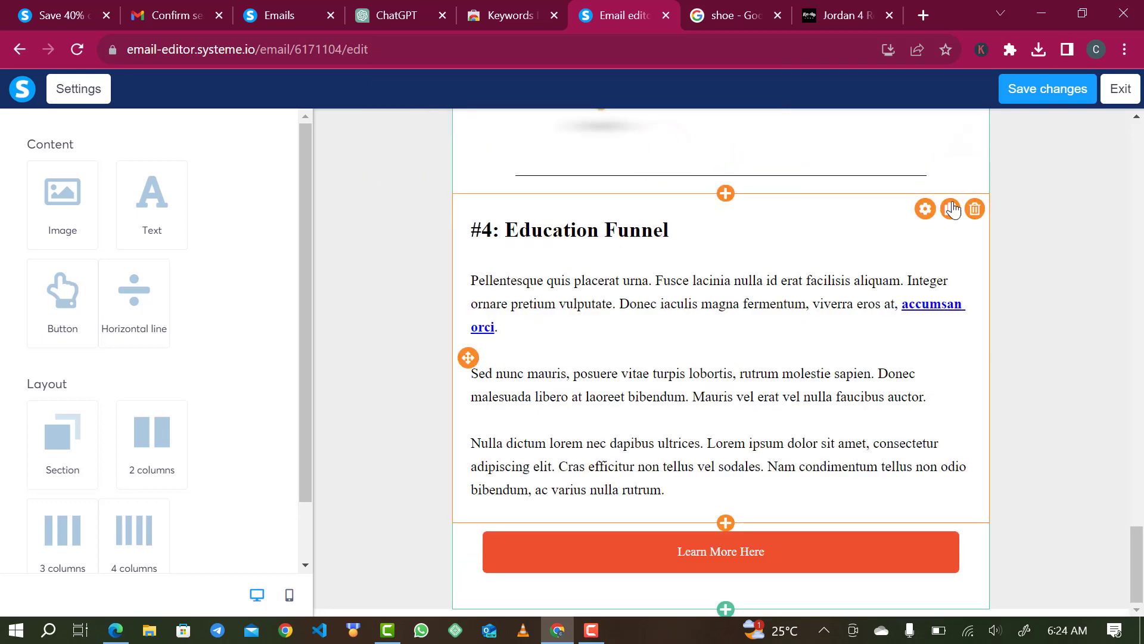
click(971, 207)
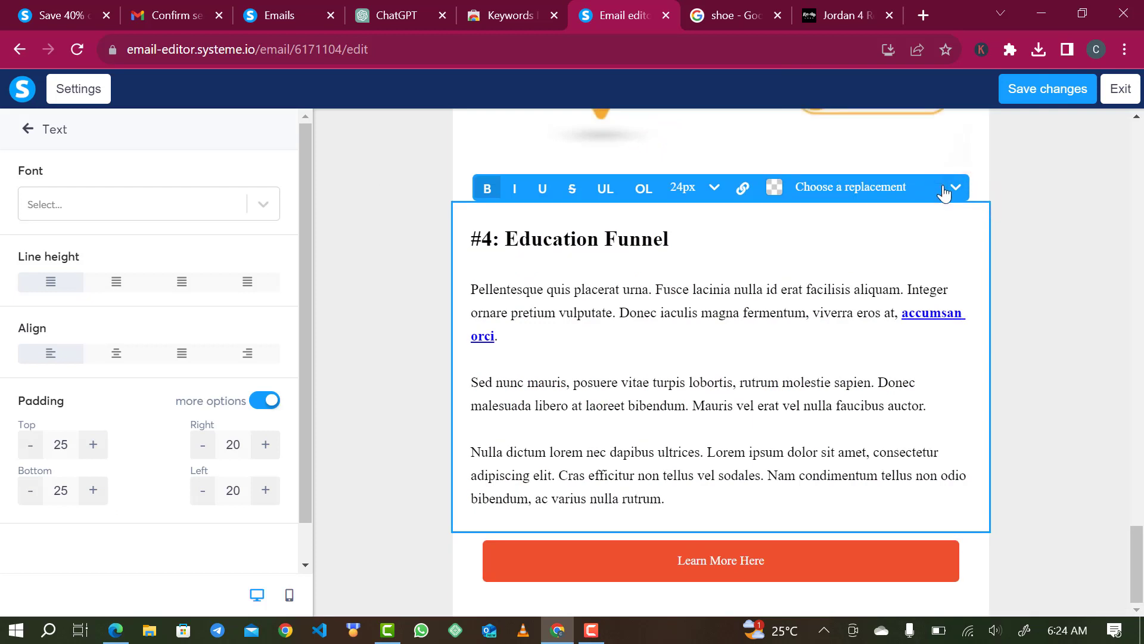
click(946, 236)
click(987, 200)
click(981, 224)
scroll(953, 192, up, 3)
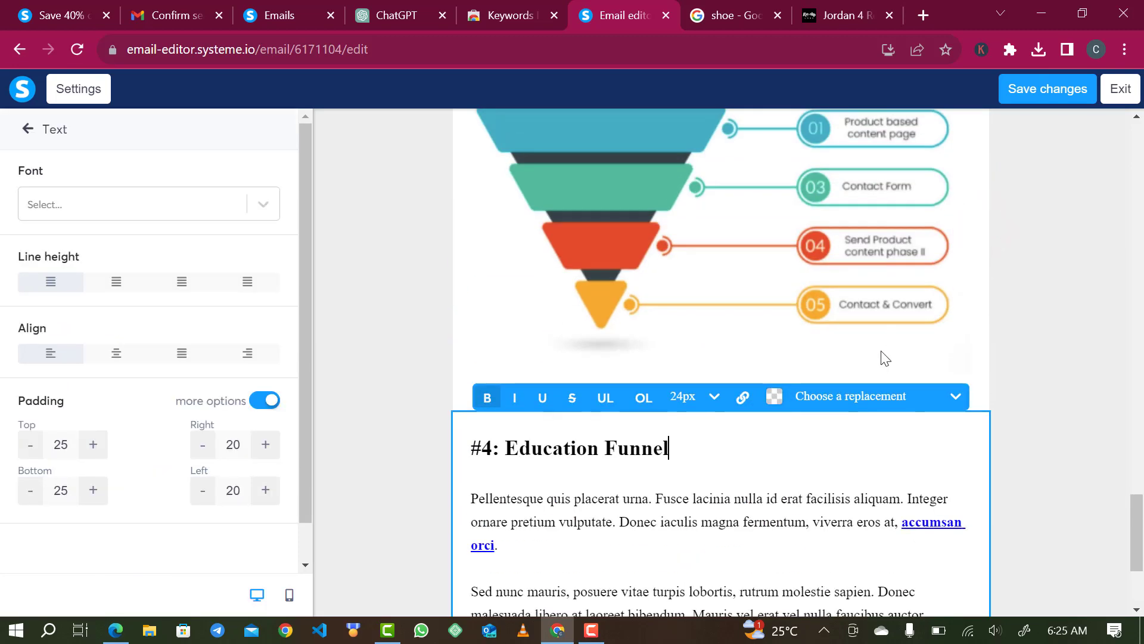
key(ctrl+a)
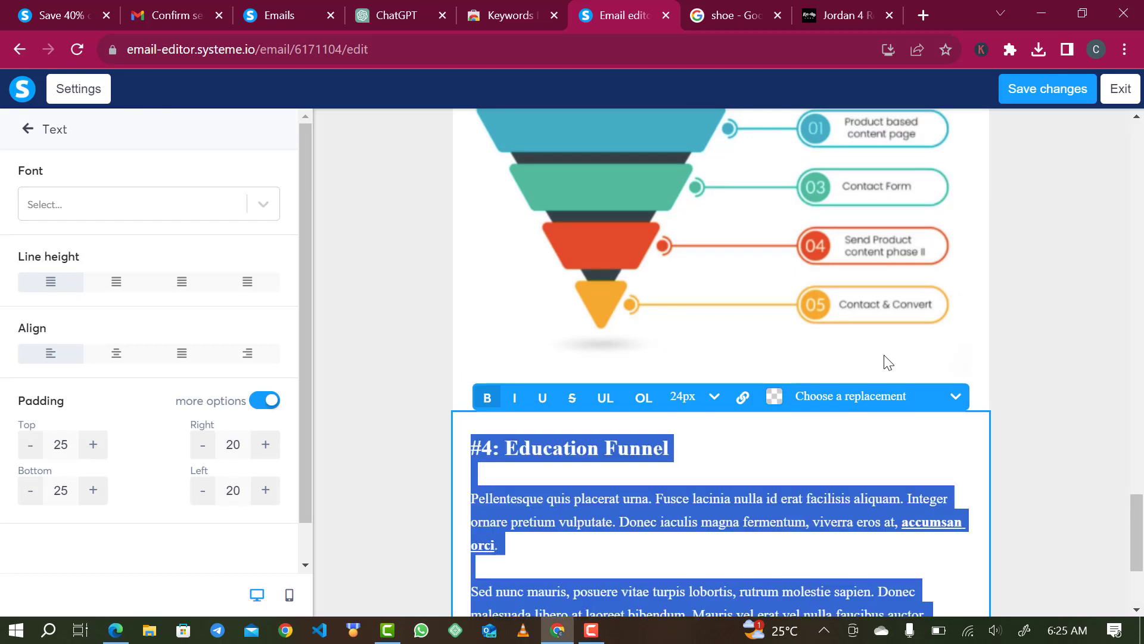
key(BackSpace)
click(848, 536)
- Delete the Learn More Here button
click(831, 557)
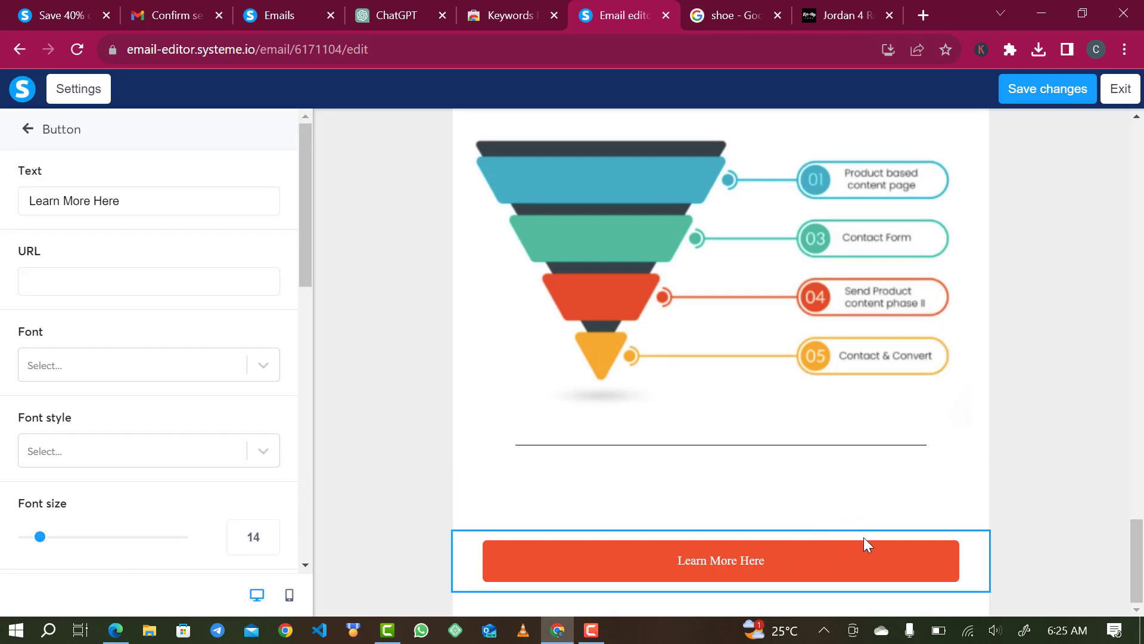
click(819, 510)
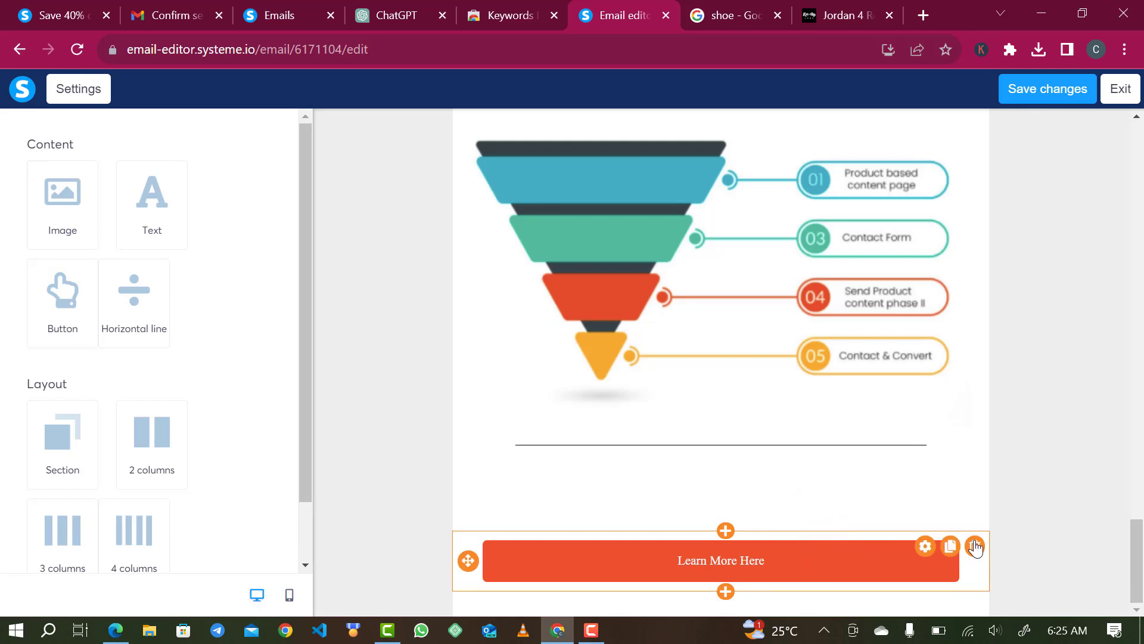
click(975, 546)
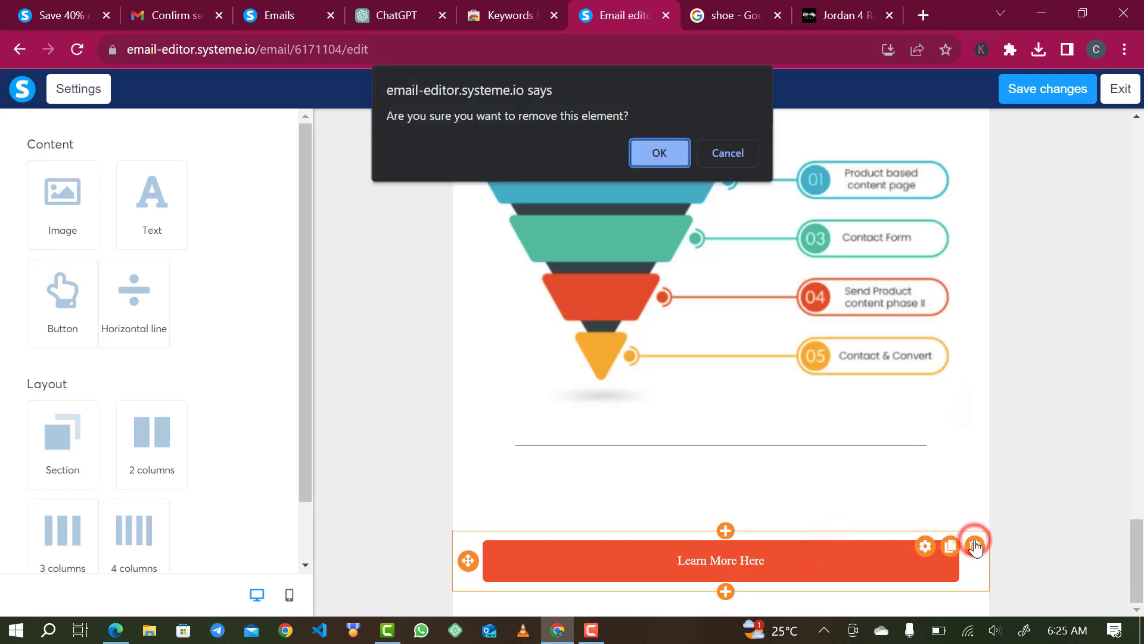
click(670, 151)
scroll(813, 164, up, 4)
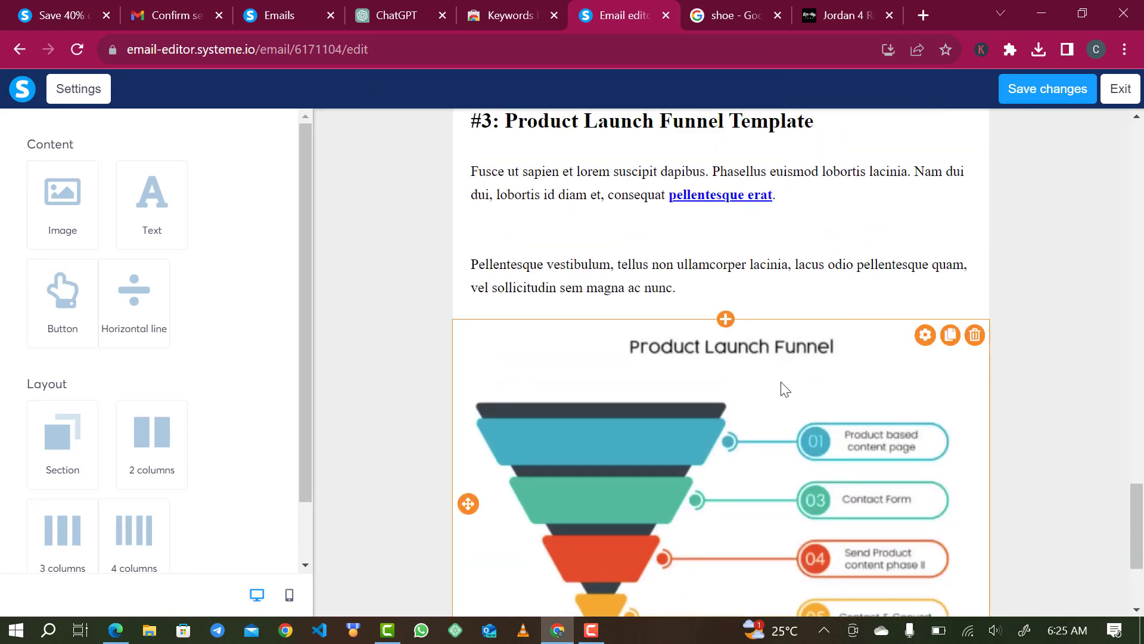
scroll(840, 342, up, 3)
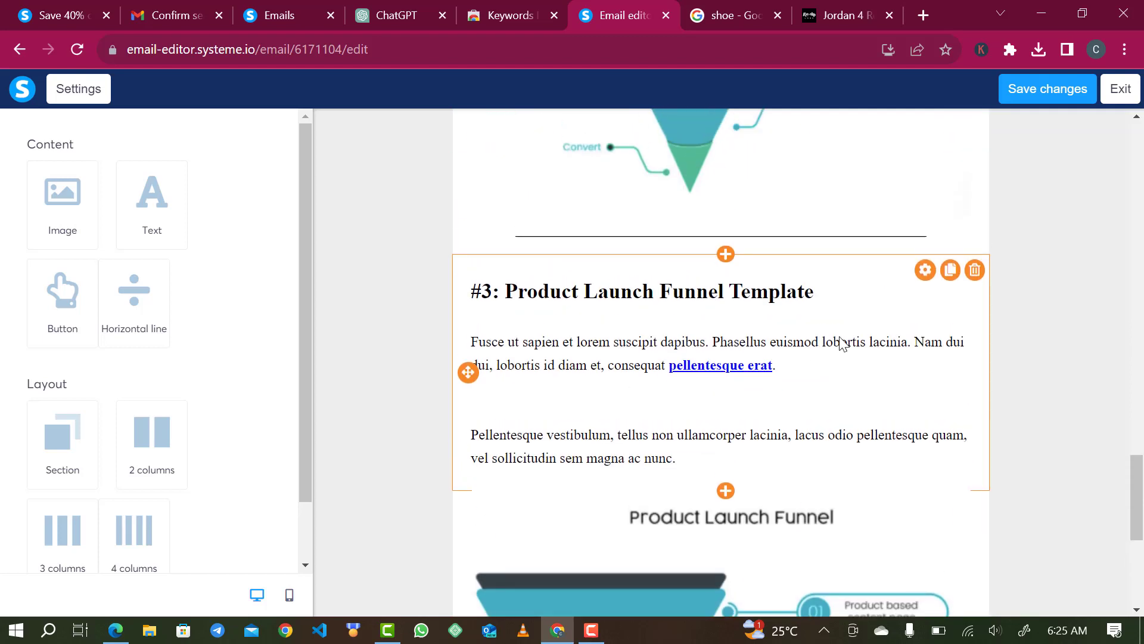
- Delete the #3: Product Launch Funnel text block and the divider above its image
click(975, 274)
click(652, 151)
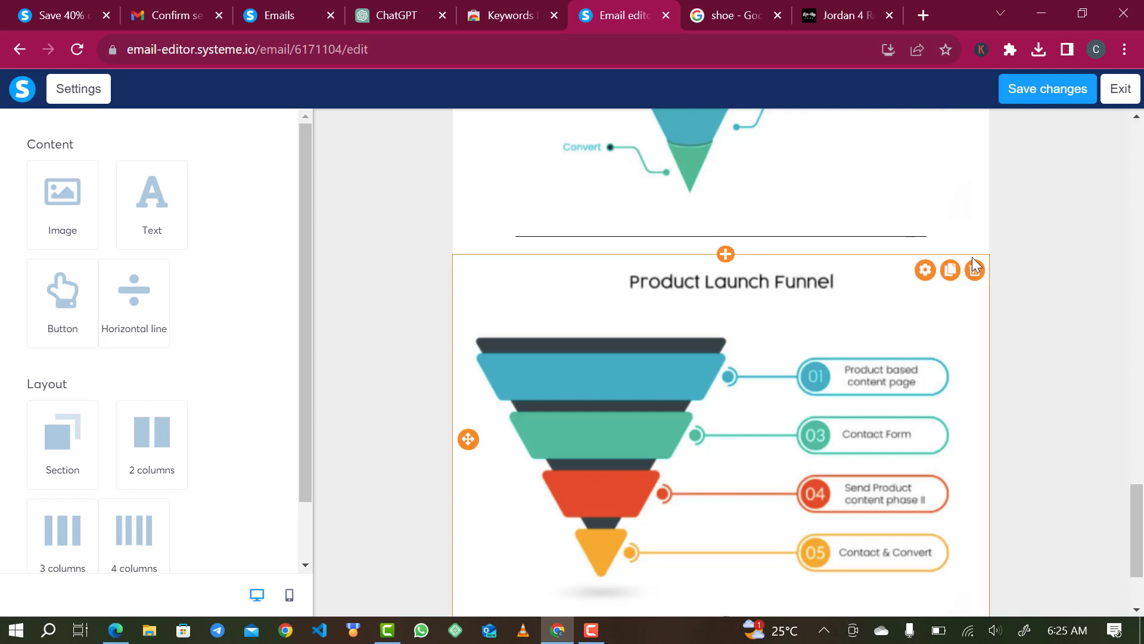
click(977, 252)
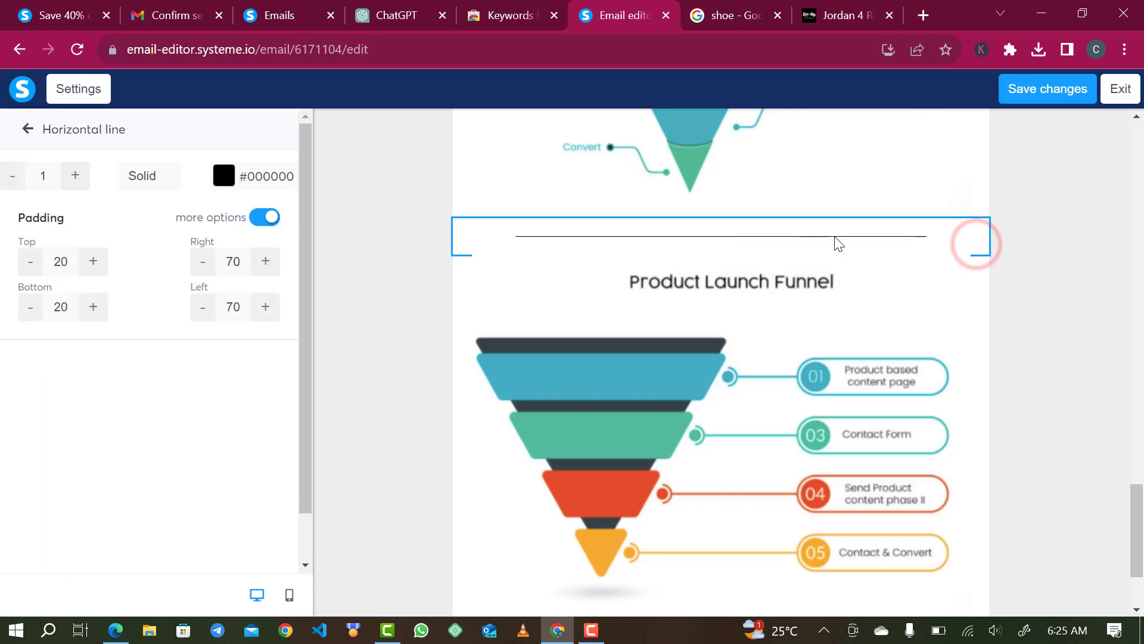
click(903, 330)
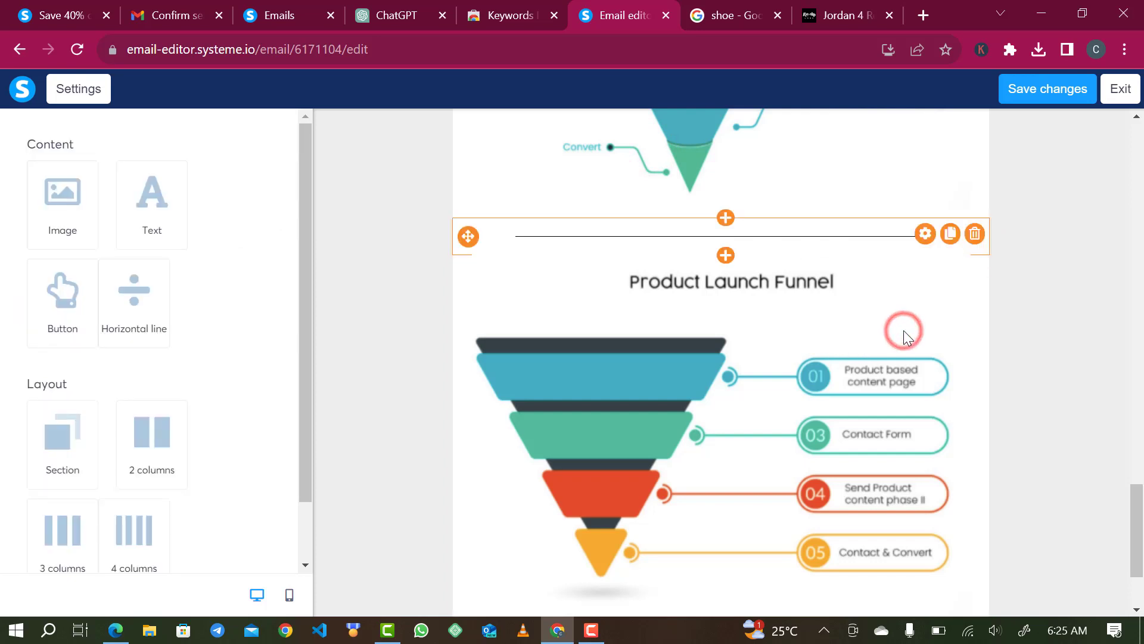
click(975, 233)
click(657, 150)
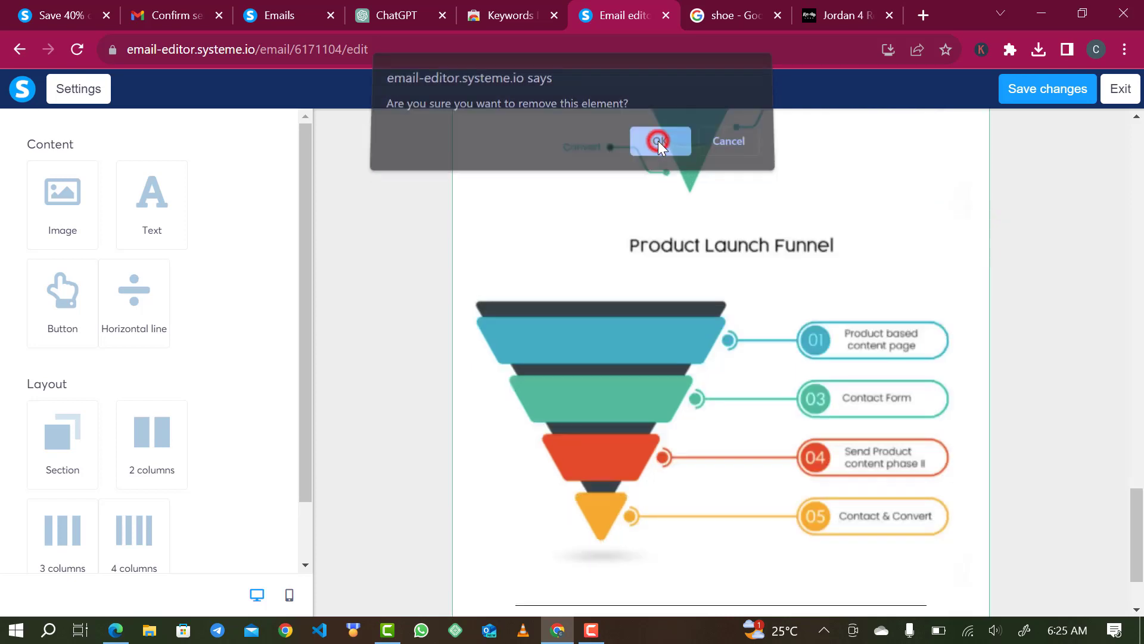
scroll(679, 355, up, 10)
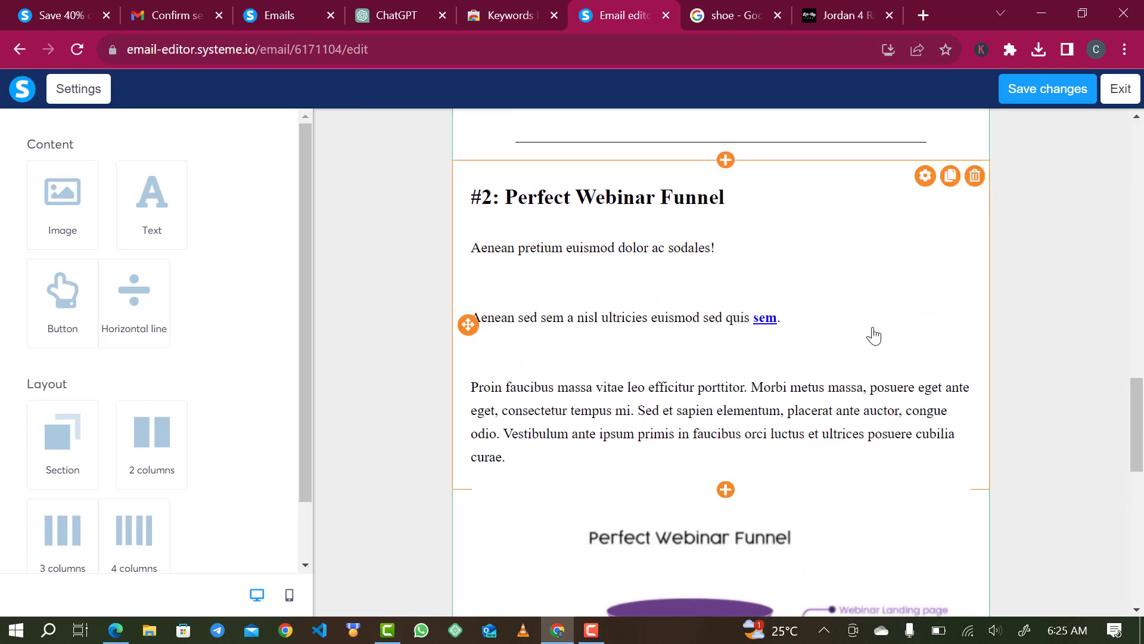
scroll(870, 335, up, 7)
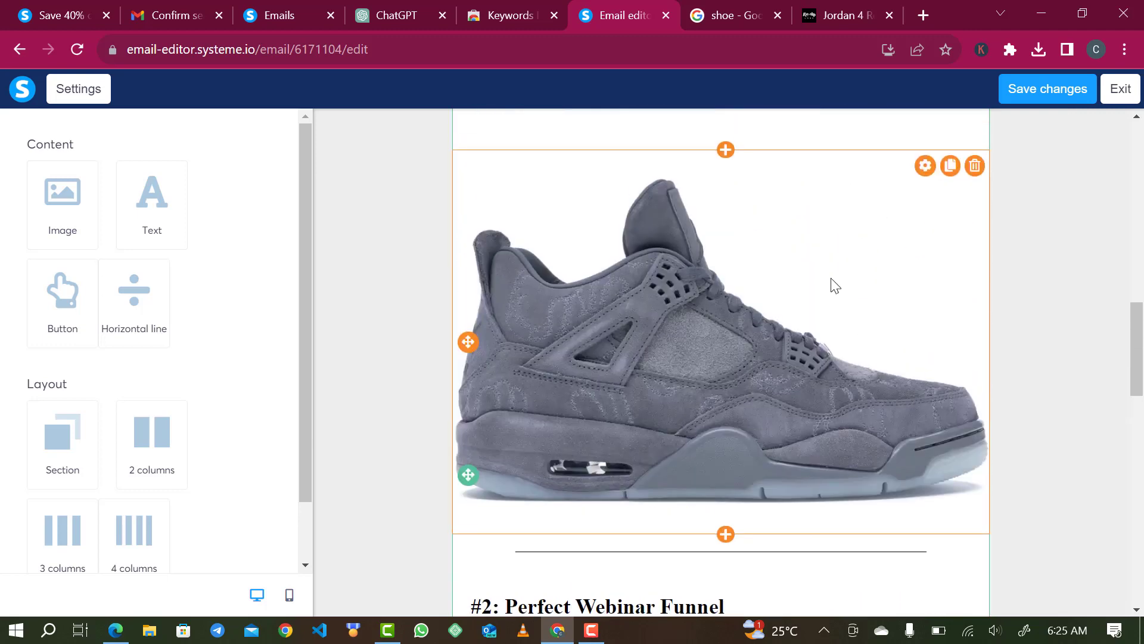
- Delete a leftover text block and move the shoe image above the body text
drag(793, 312, 798, 280)
scroll(817, 423, down, 3)
scroll(816, 474, down, 1)
click(975, 329)
key(Return)
drag(511, 488, 476, 491)
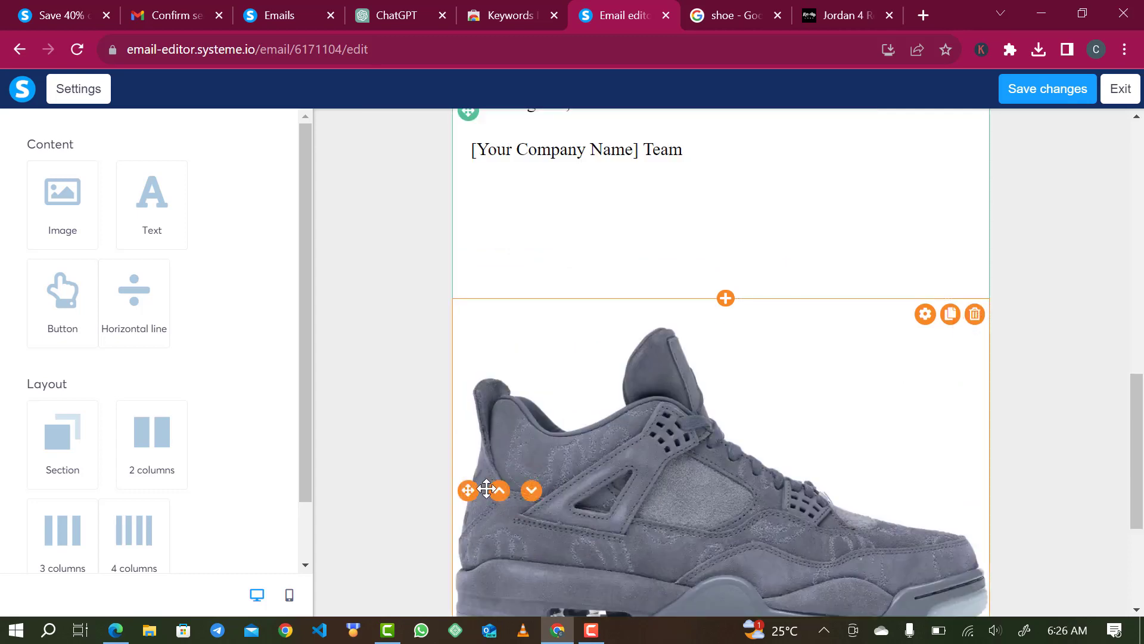
click(499, 490)
- Delete the greeting and first paragraph from the email body text
scroll(676, 364, up, 3)
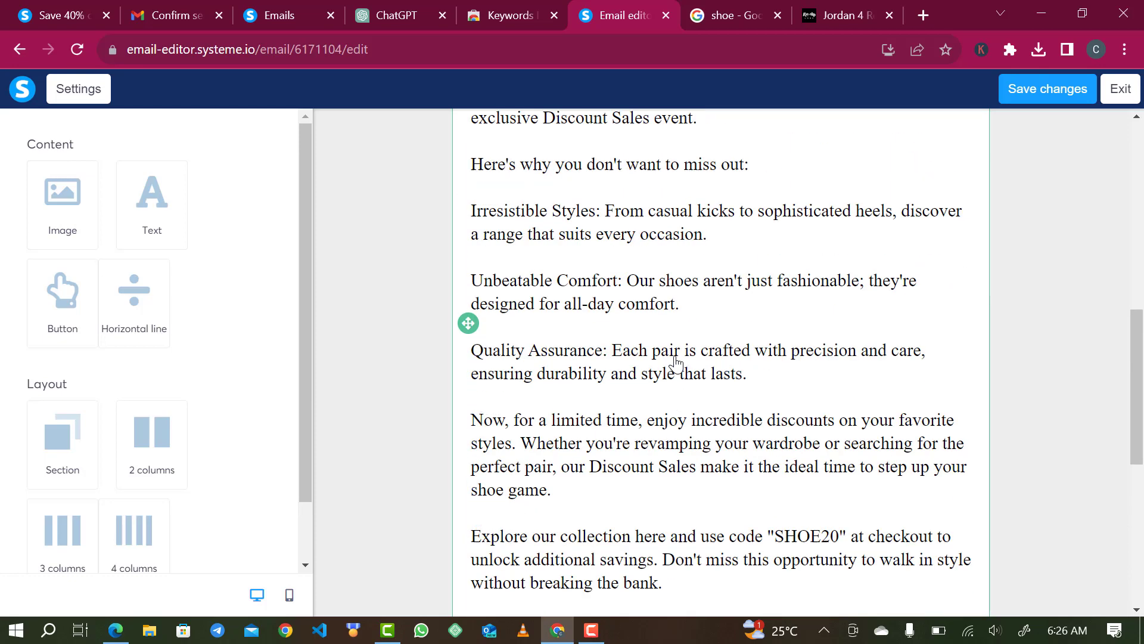
scroll(675, 364, up, 5)
click(751, 396)
drag(751, 395, 477, 278)
key(ctrl+c)
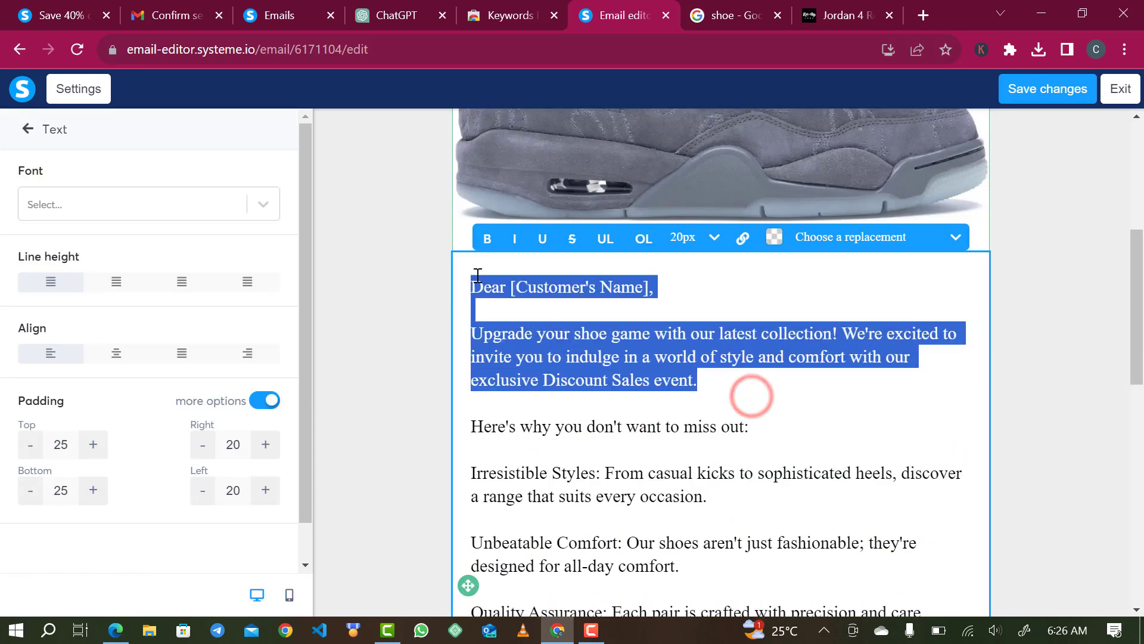
key(BackSpace)
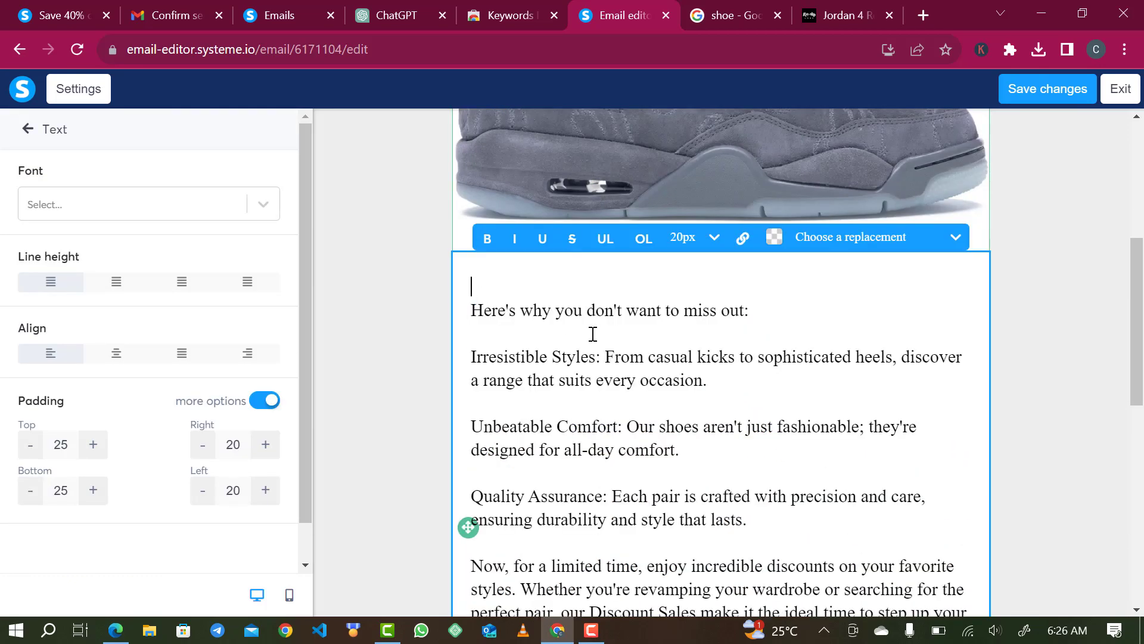
scroll(761, 269, up, 5)
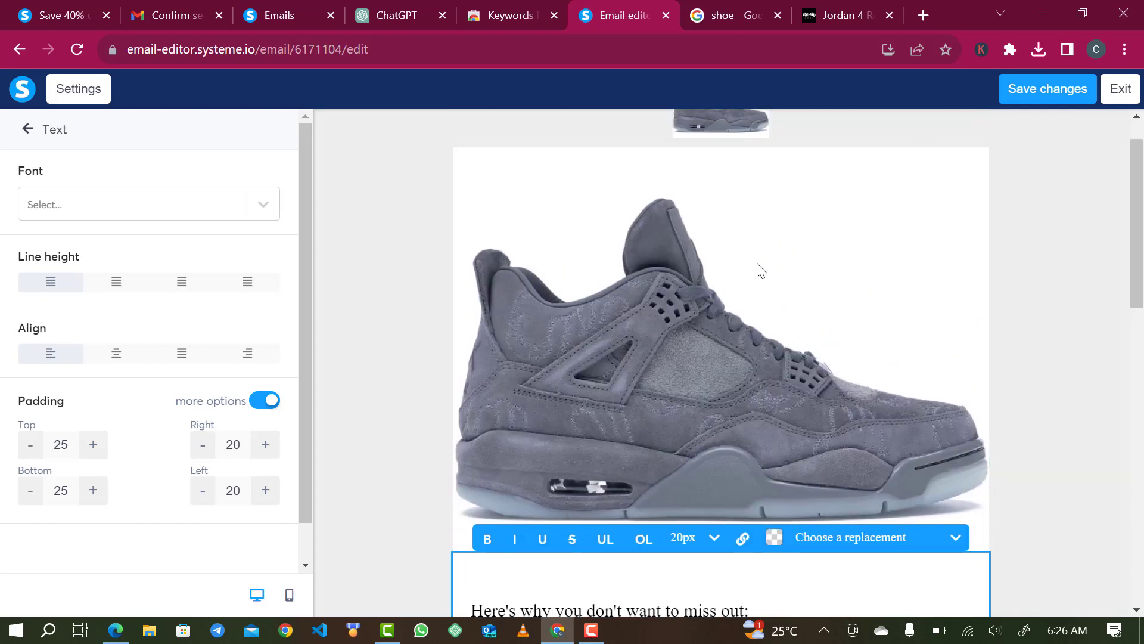
click(918, 233)
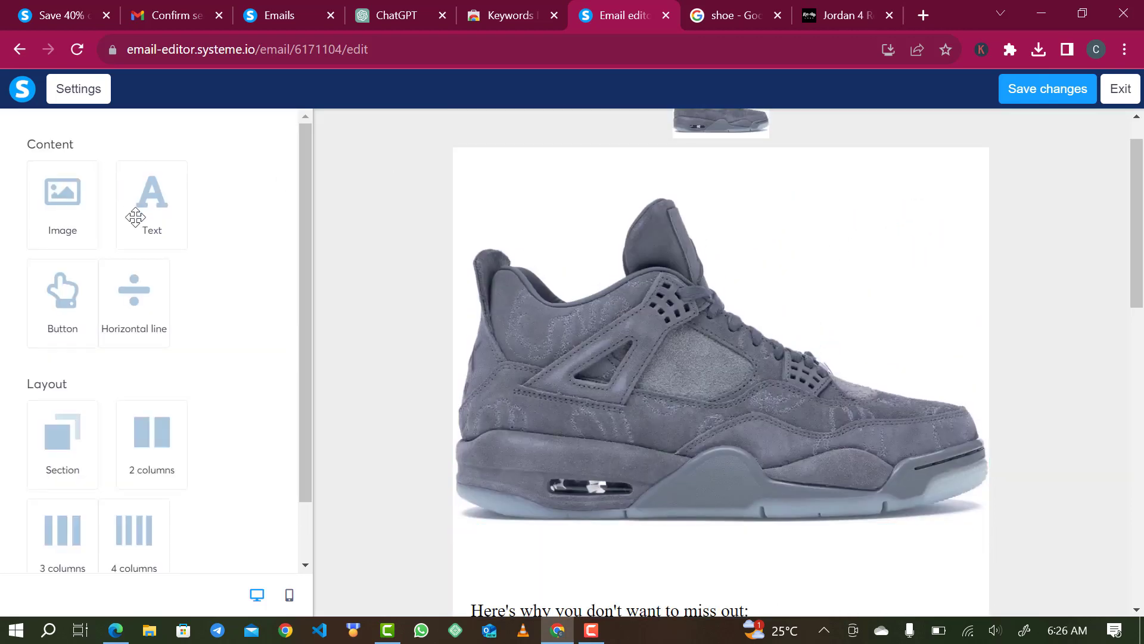
- Add a text block with the pasted greeting above the shoe image, and resize the image to 313
drag(129, 198, 563, 206)
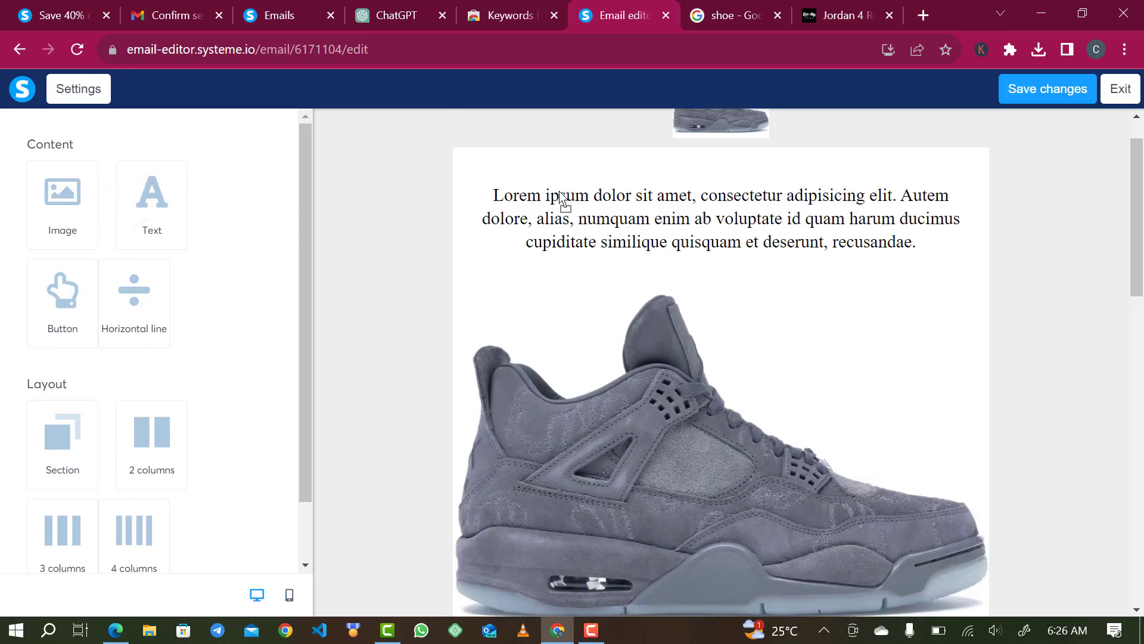
triple_click(664, 229)
key(ctrl+v)
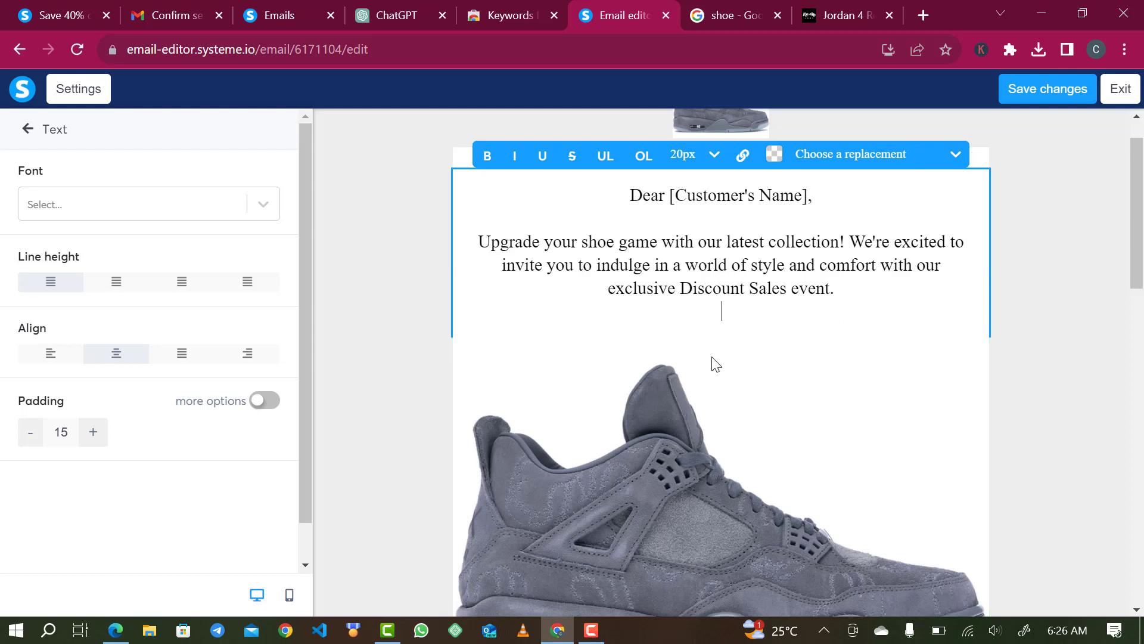
click(670, 521)
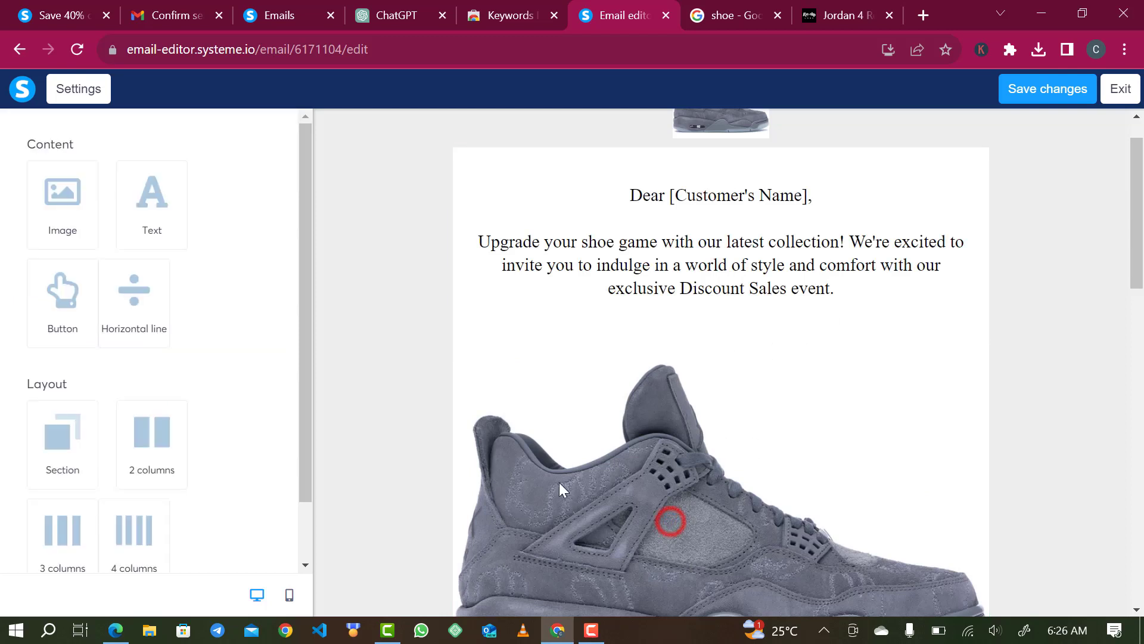
click(495, 454)
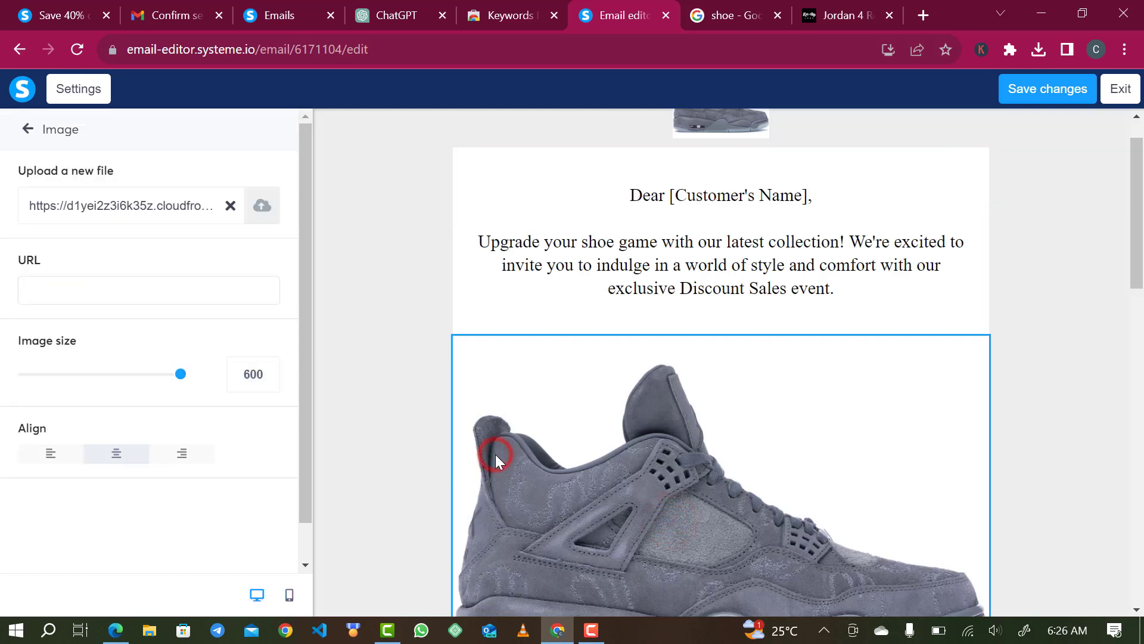
drag(182, 382, 107, 387)
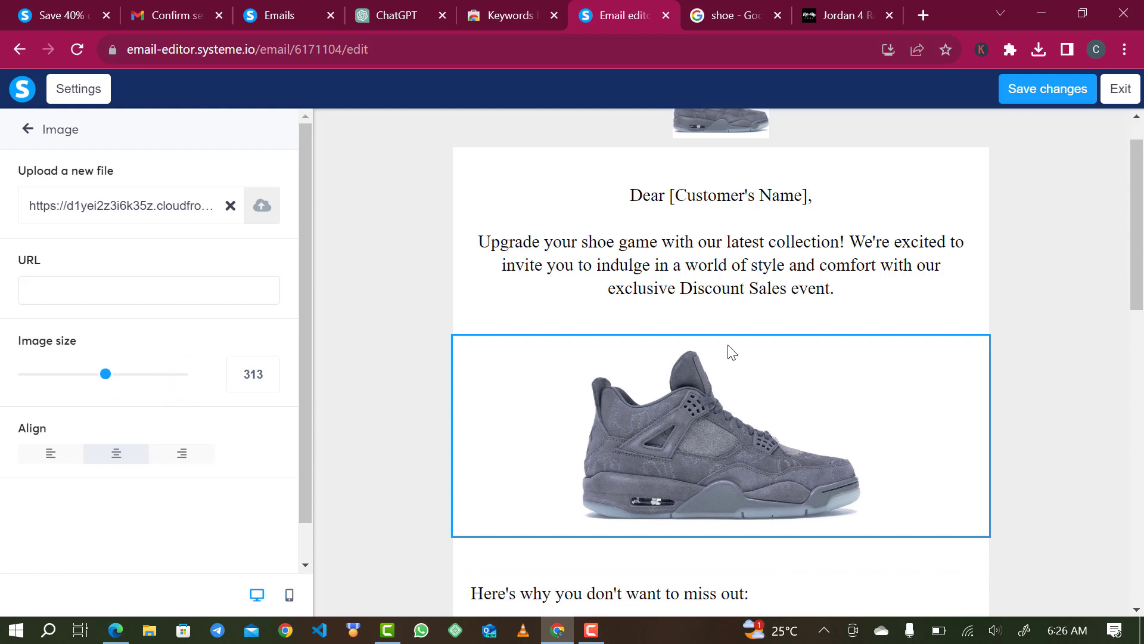
- Replace the [Customer's Name] placeholder in the greeting with {first_name}
triple_click(739, 200)
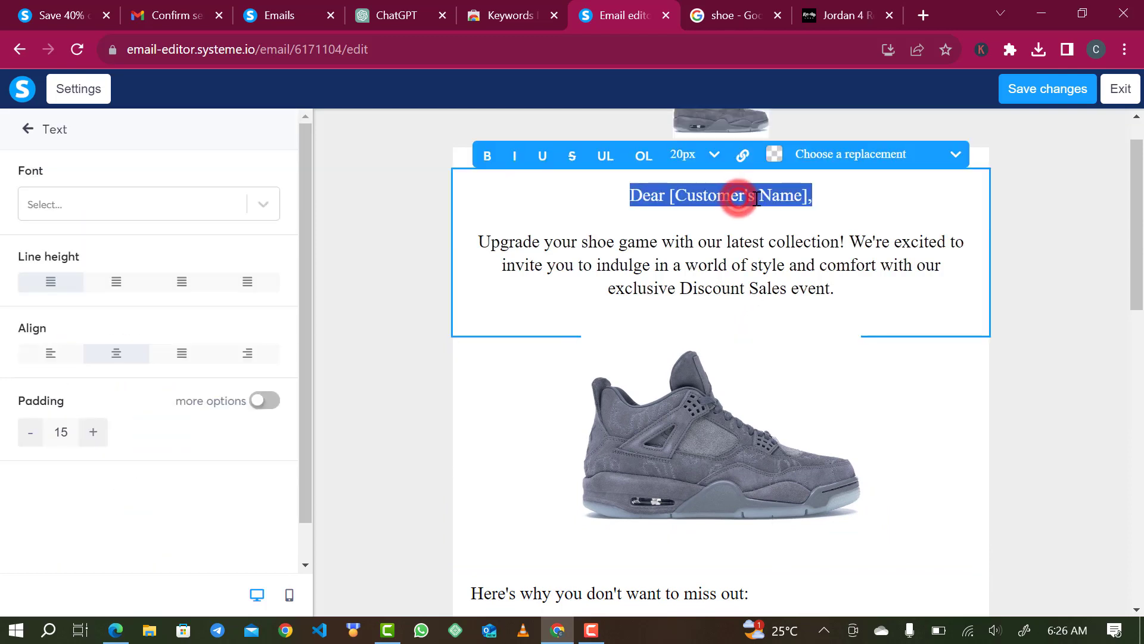
click(792, 206)
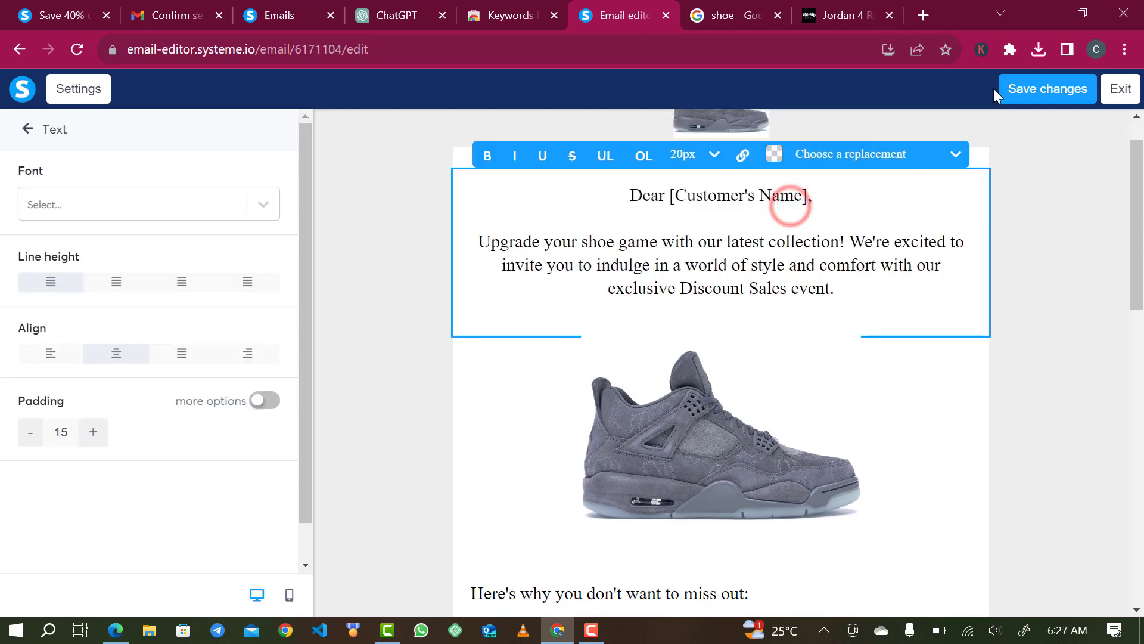
click(1080, 86)
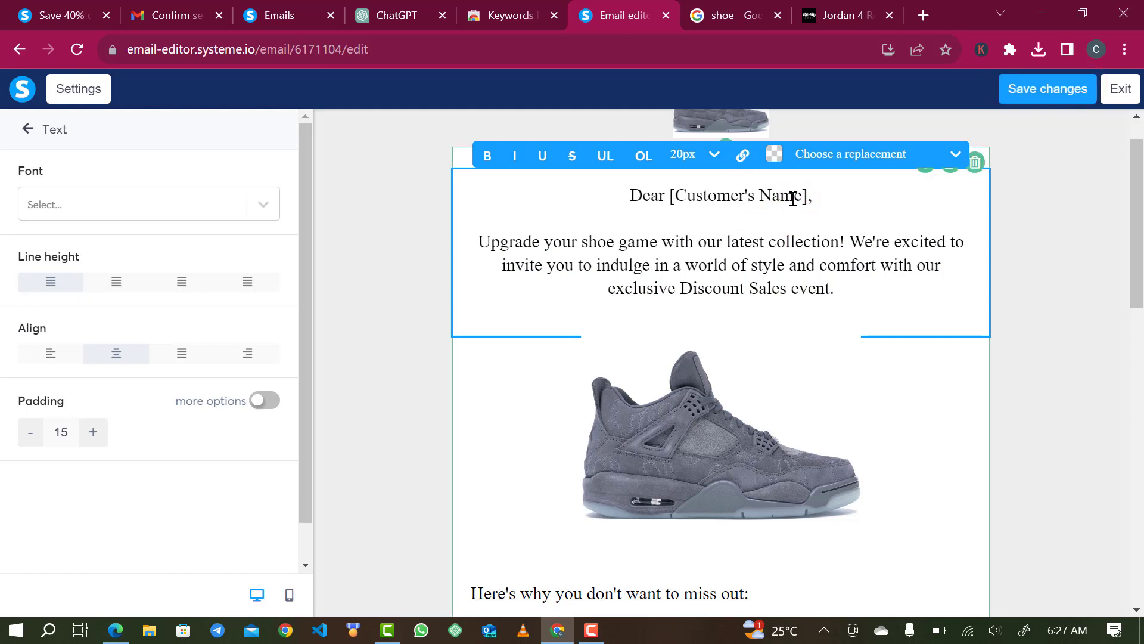
drag(805, 195, 674, 202)
key(BackSpace)
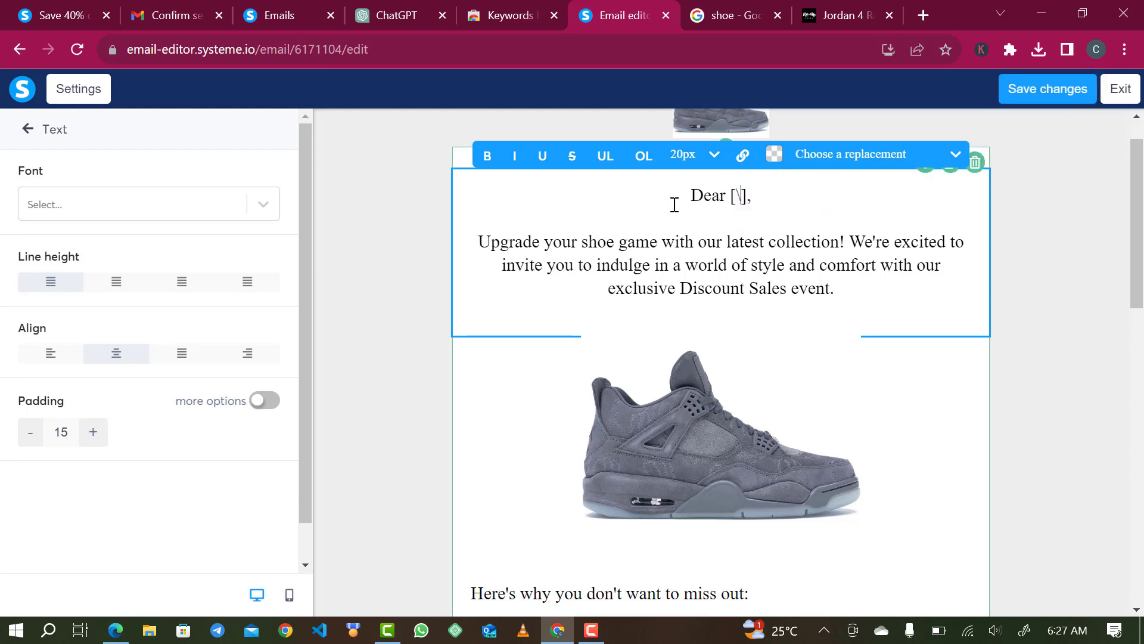
key(BackSpace)
key(Delete)
scroll(746, 245, up, 1)
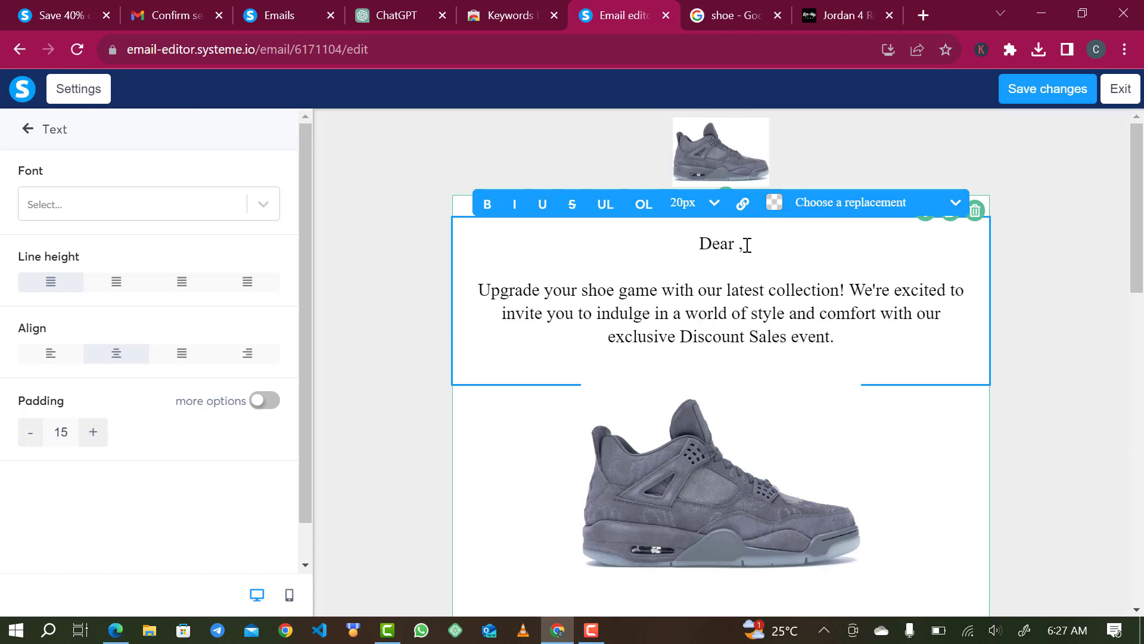
text({first)
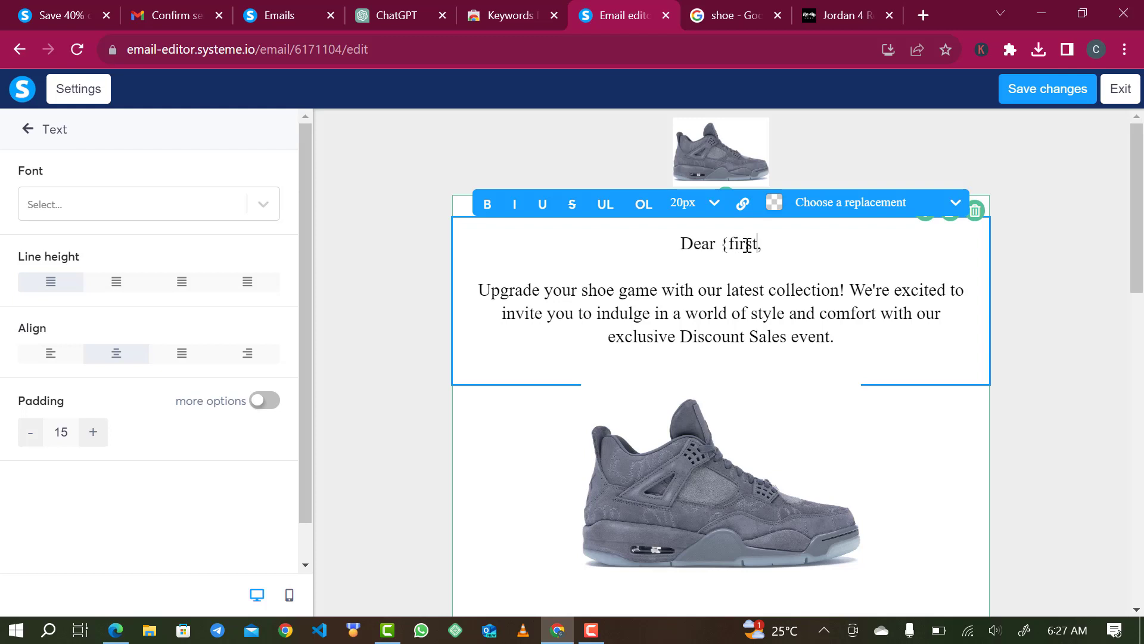
text(_)
text(name)
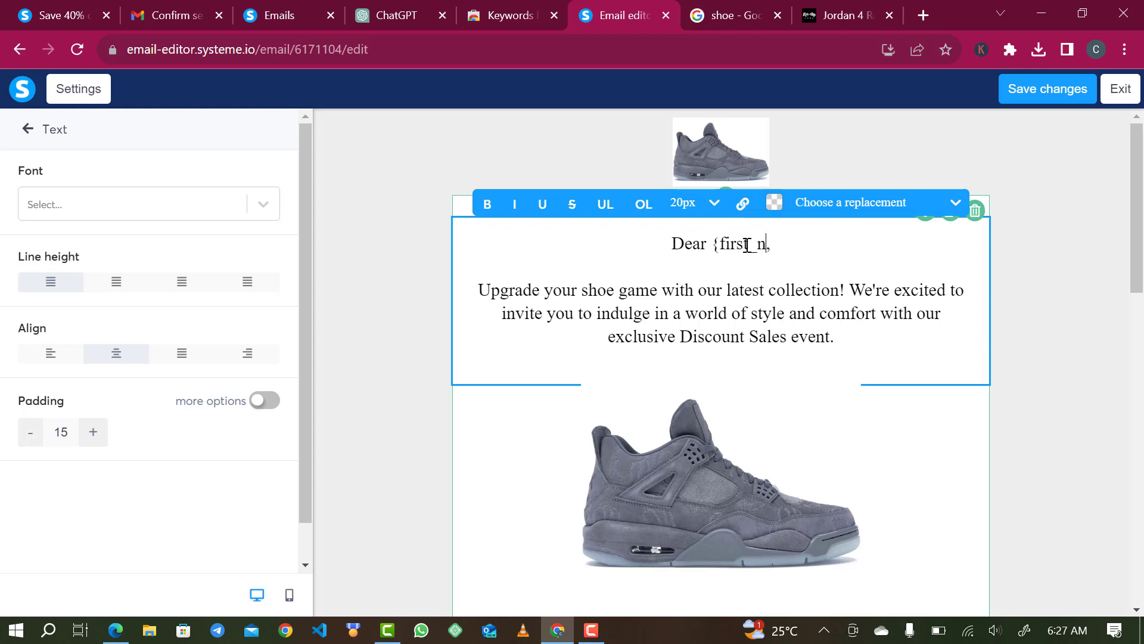
text(})
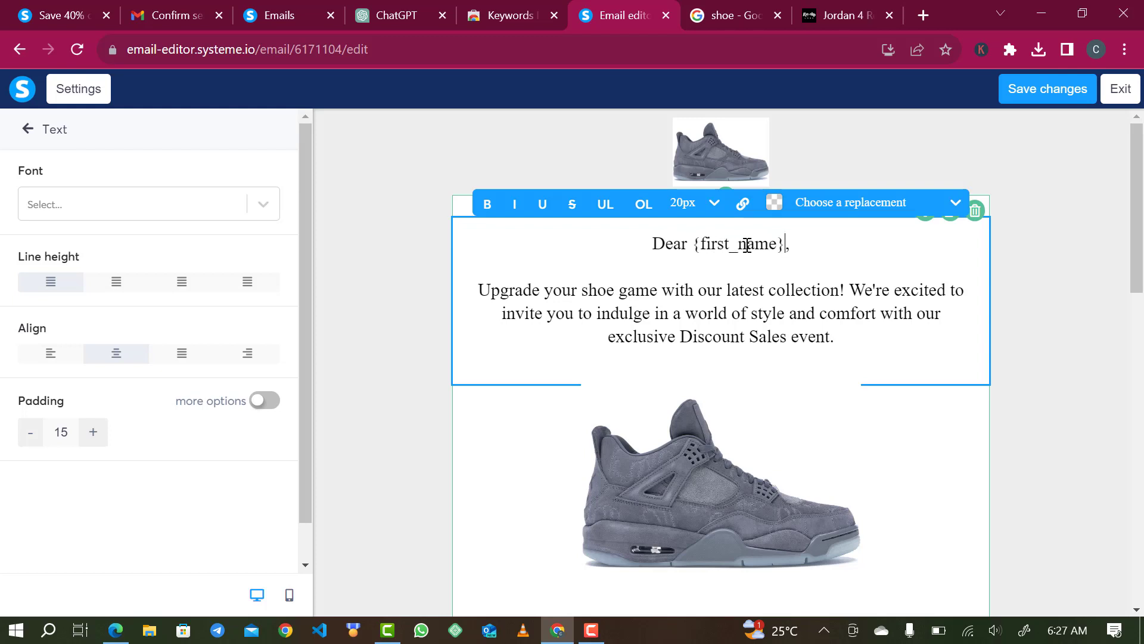
- Left-align the opening text block and save the email changes
click(649, 250)
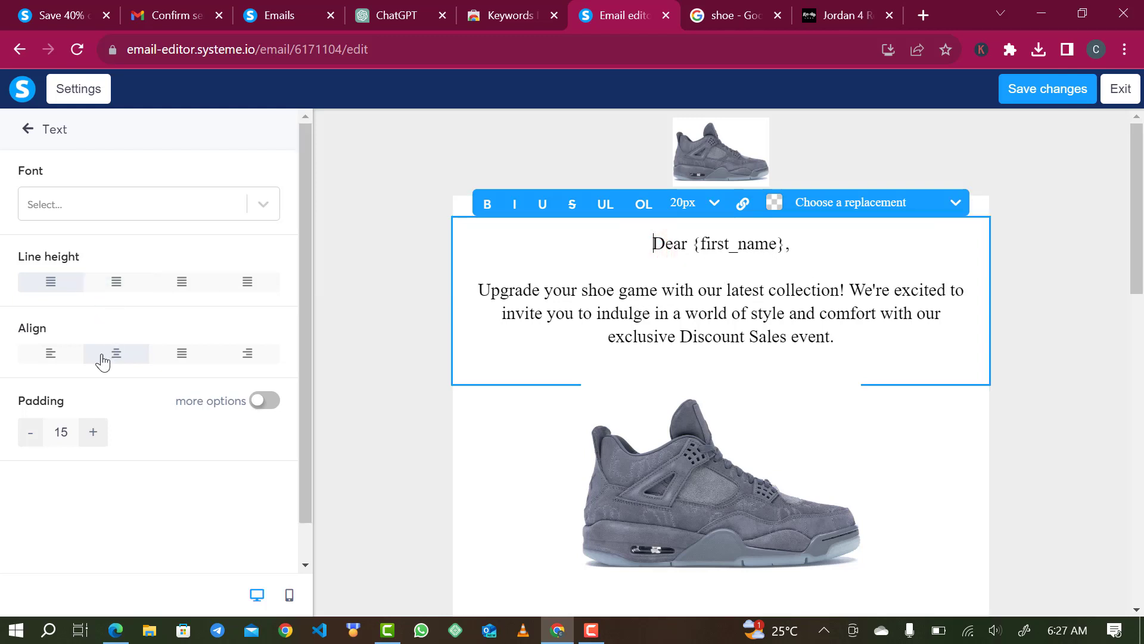
click(43, 358)
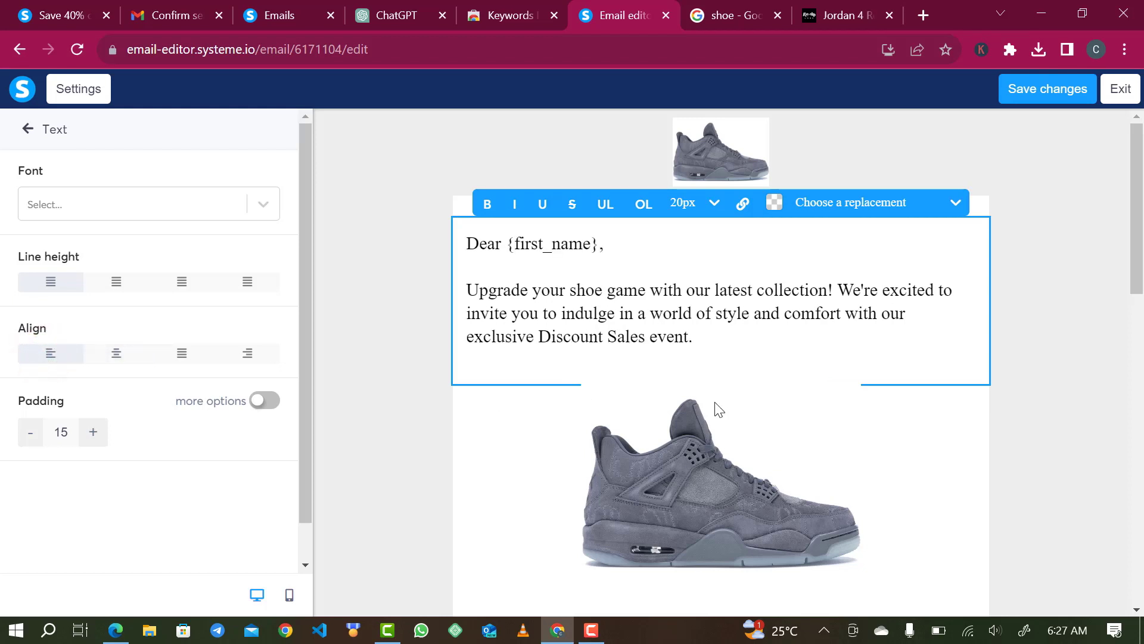
click(1044, 90)
click(1047, 89)
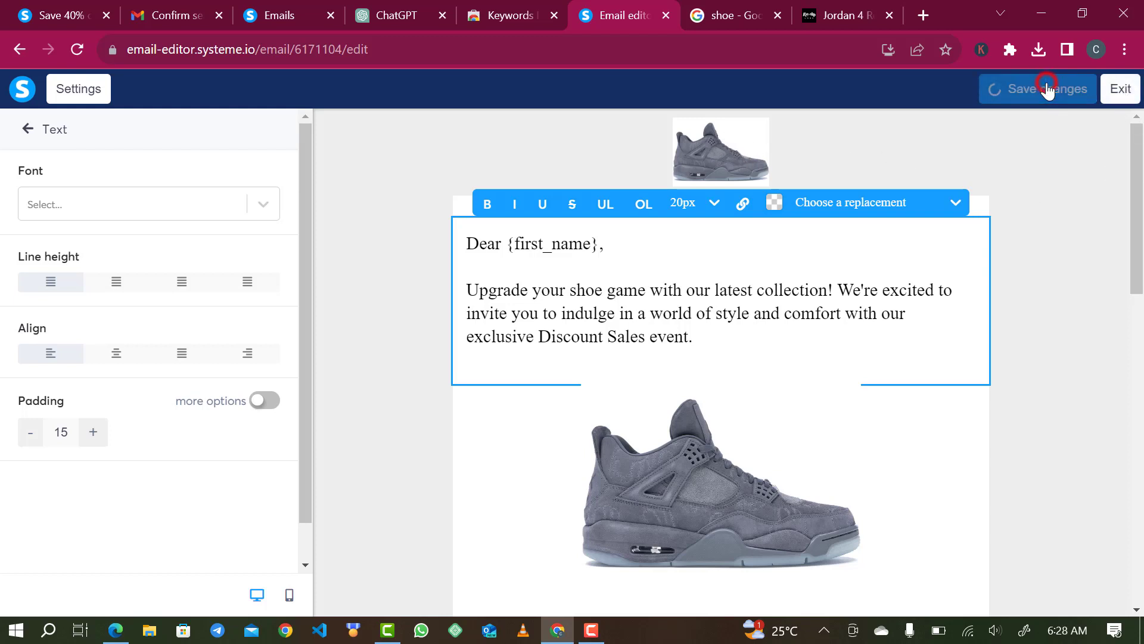
- Leave the email editor and save the email to reach its activation settings
click(1131, 93)
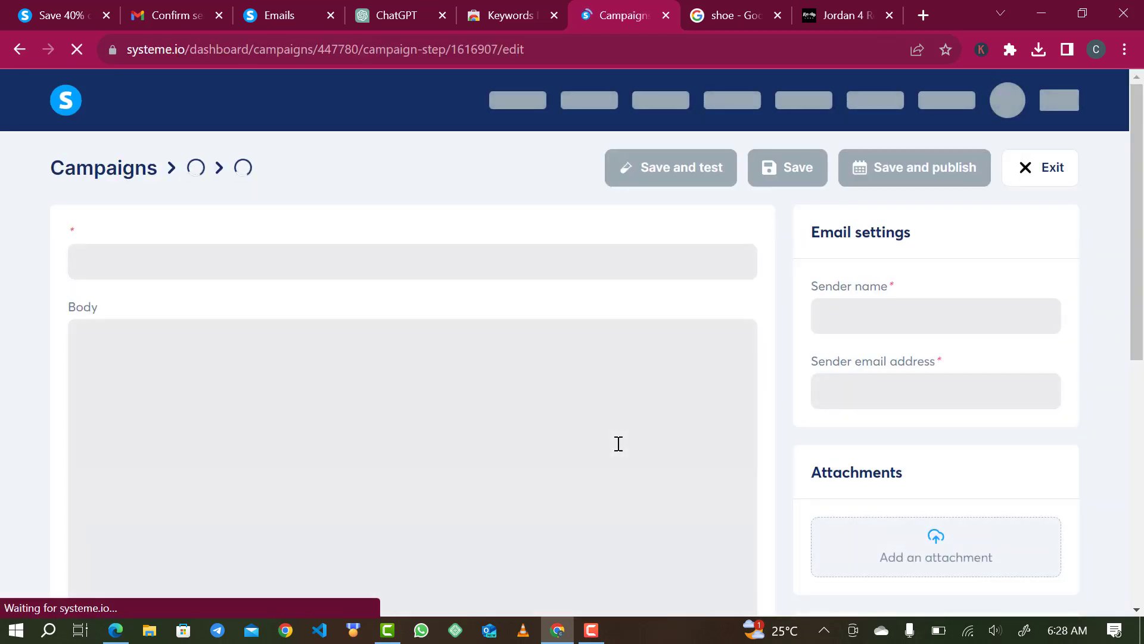
scroll(534, 439, down, 2)
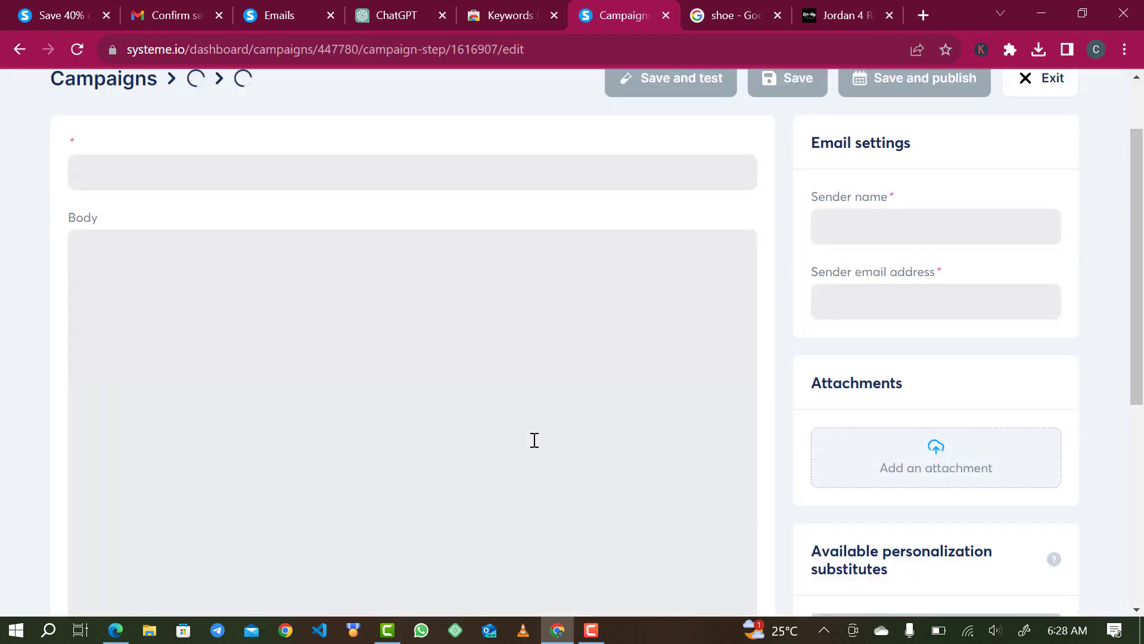
scroll(535, 440, down, 2)
scroll(534, 440, down, 10)
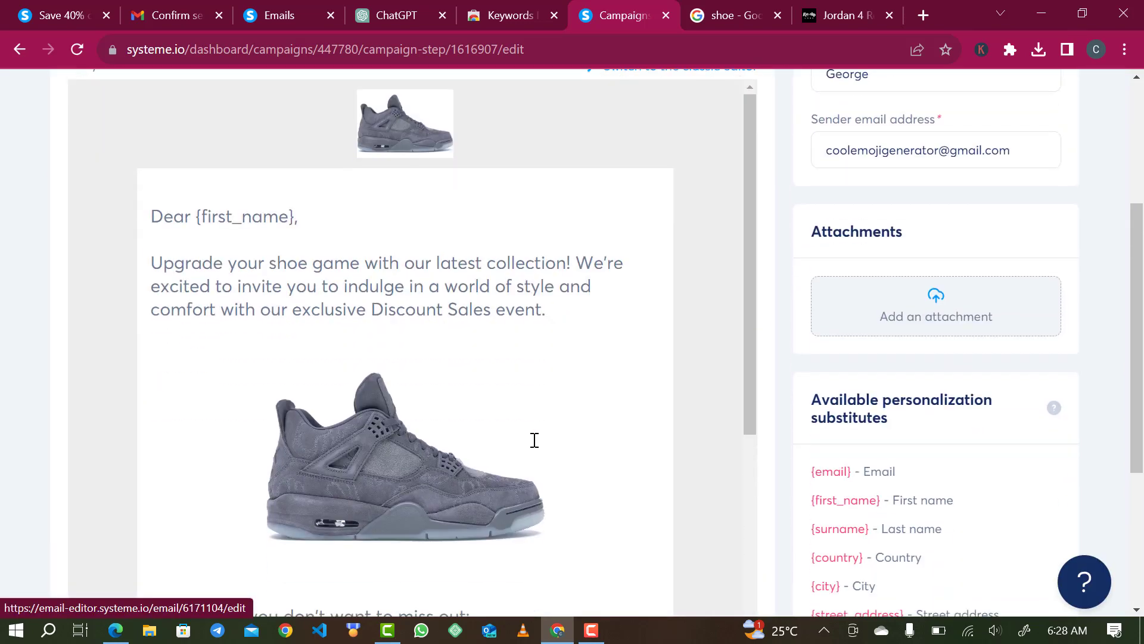
scroll(535, 440, down, 1)
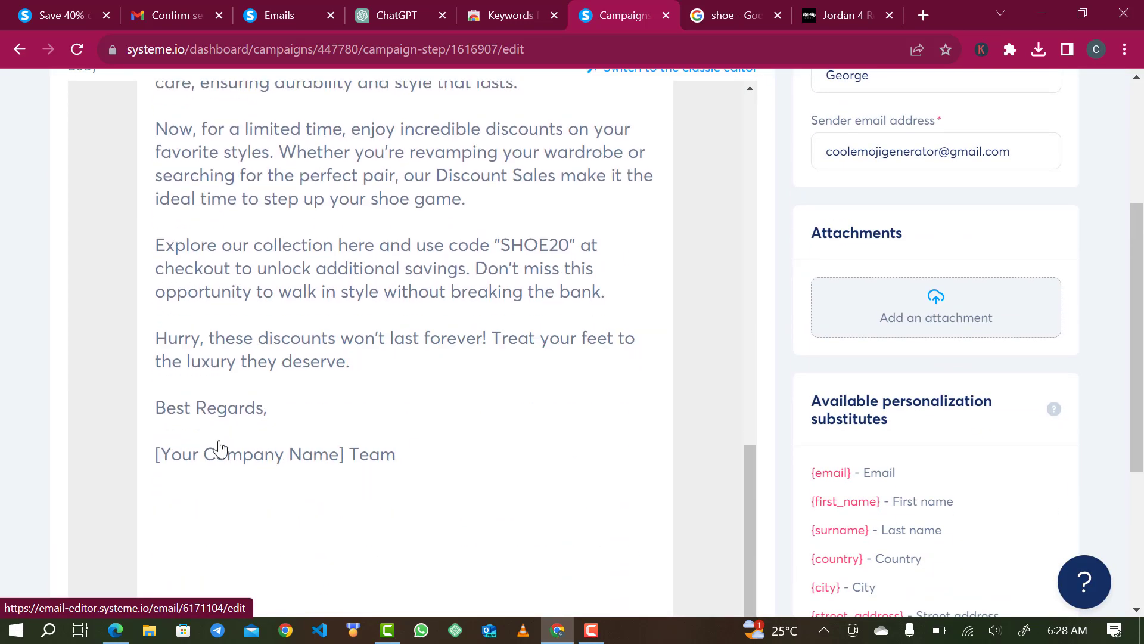
scroll(540, 462, up, 10)
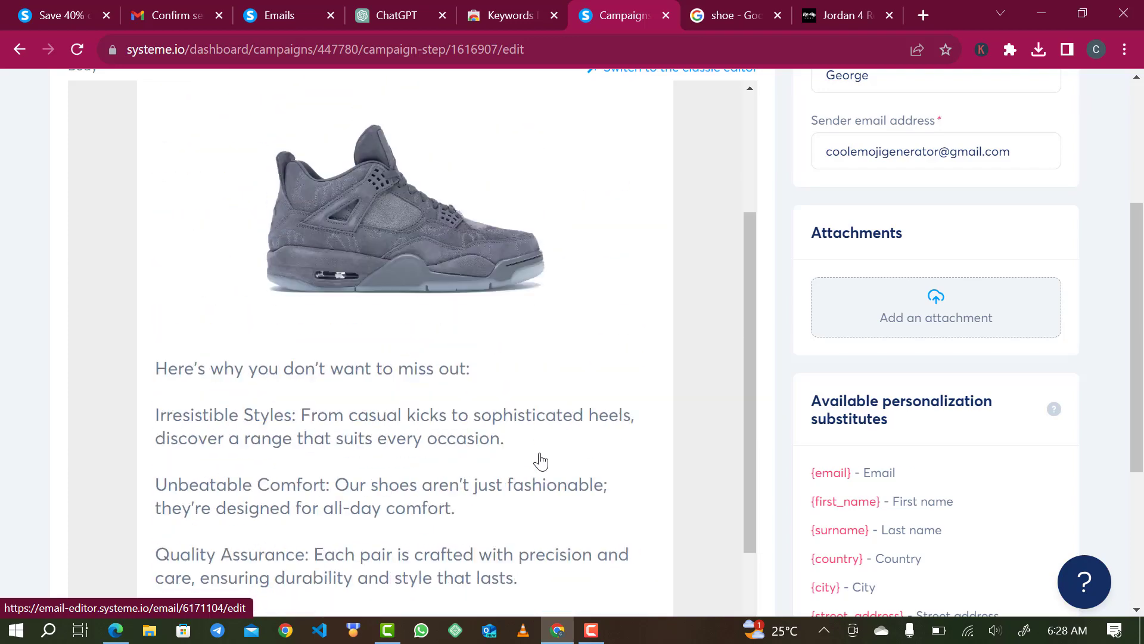
scroll(973, 298, up, 5)
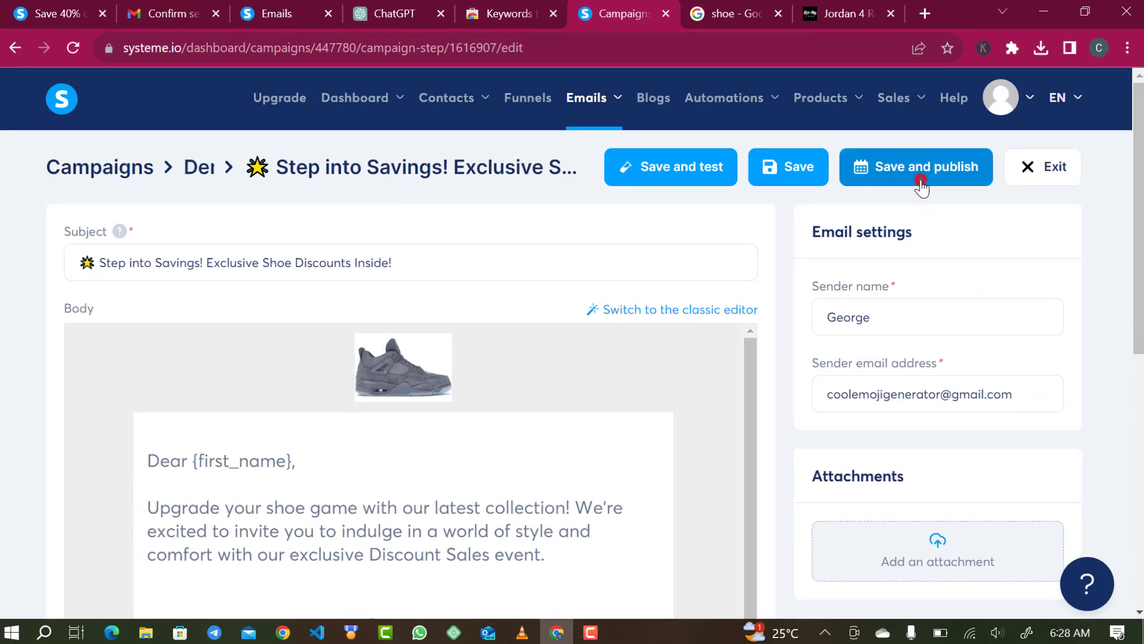
click(919, 185)
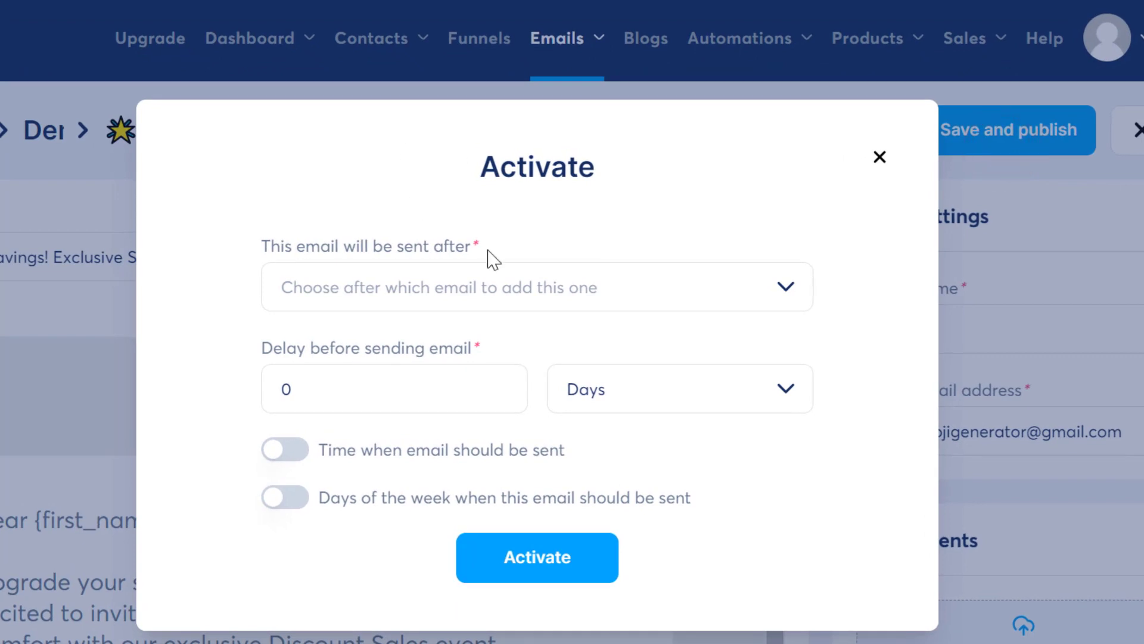
- Schedule the email 2 days after 'Step into Luxury!' and activate it
click(484, 289)
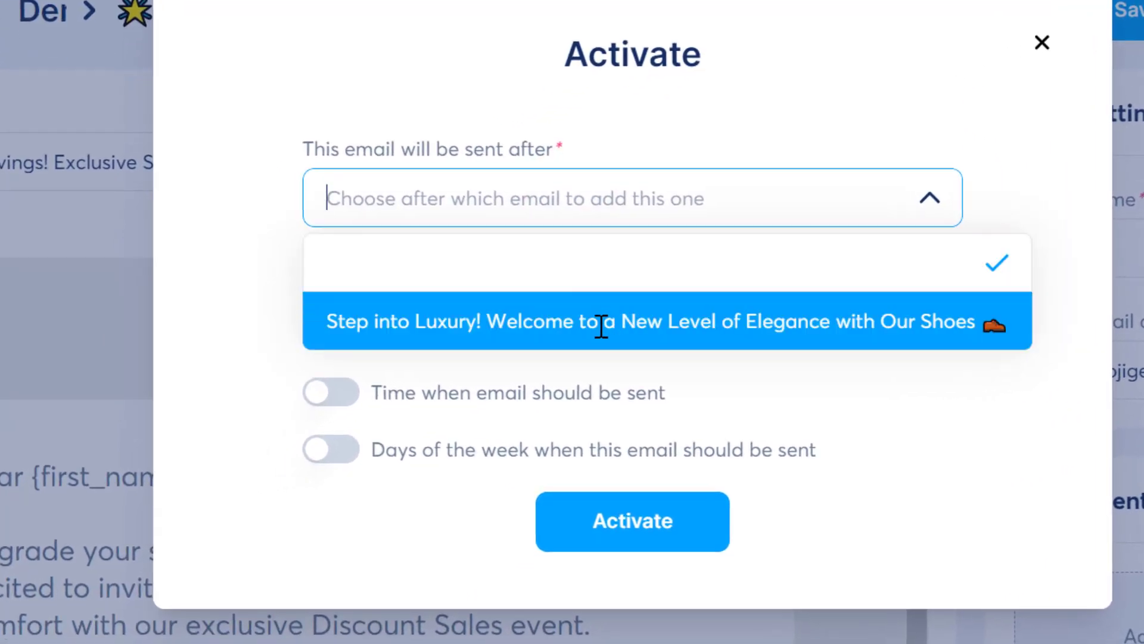
click(602, 326)
click(460, 321)
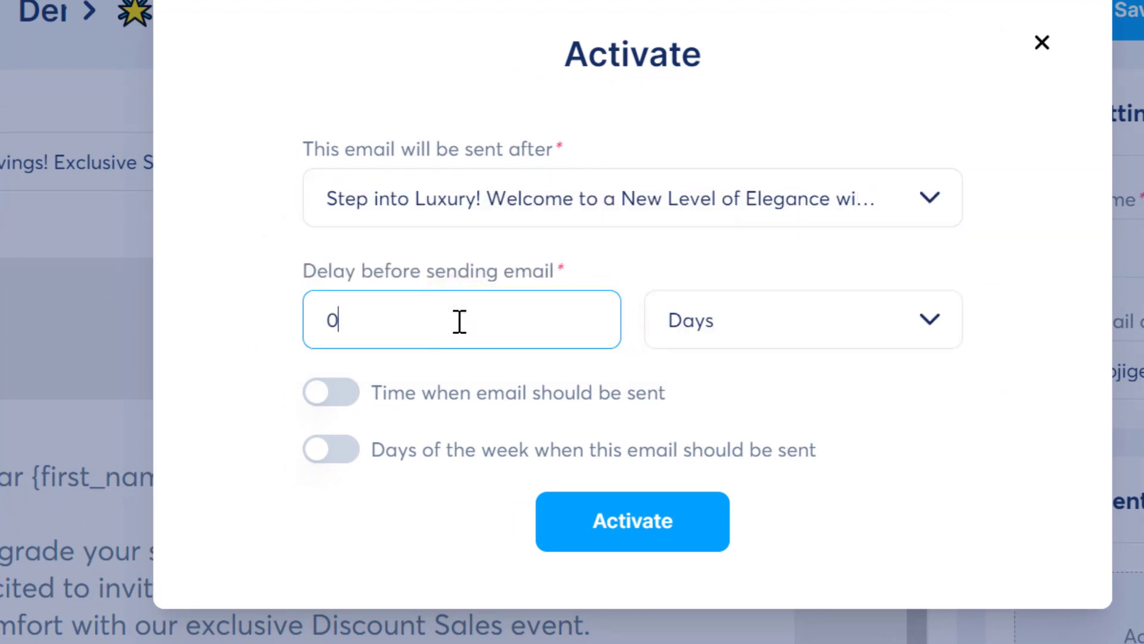
text(2)
click(338, 319)
key(BackSpace)
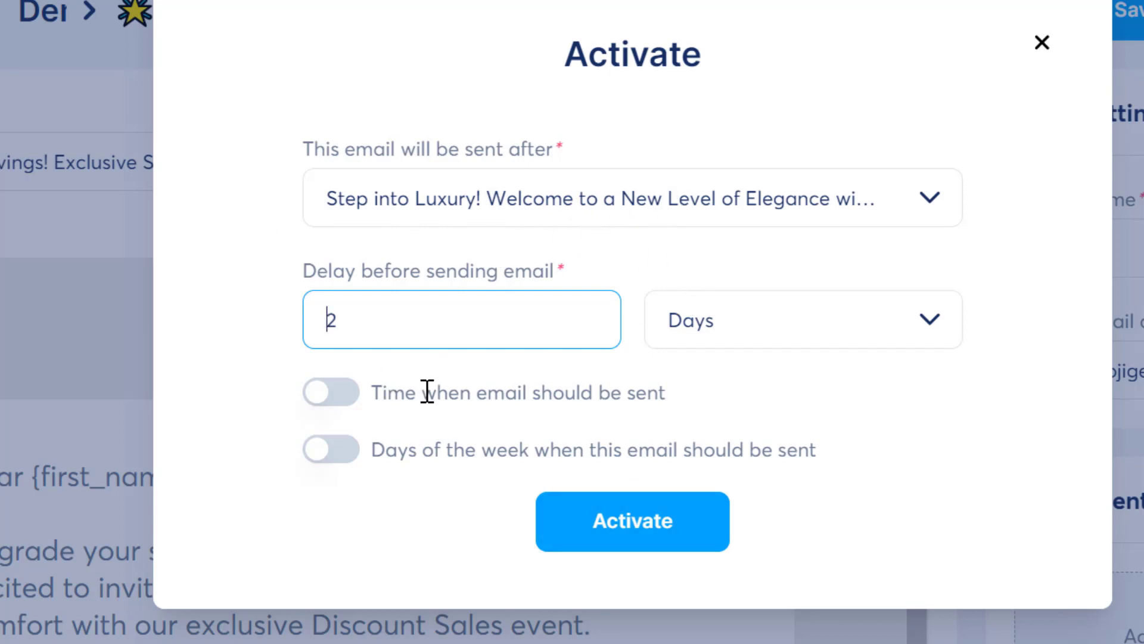
click(648, 518)
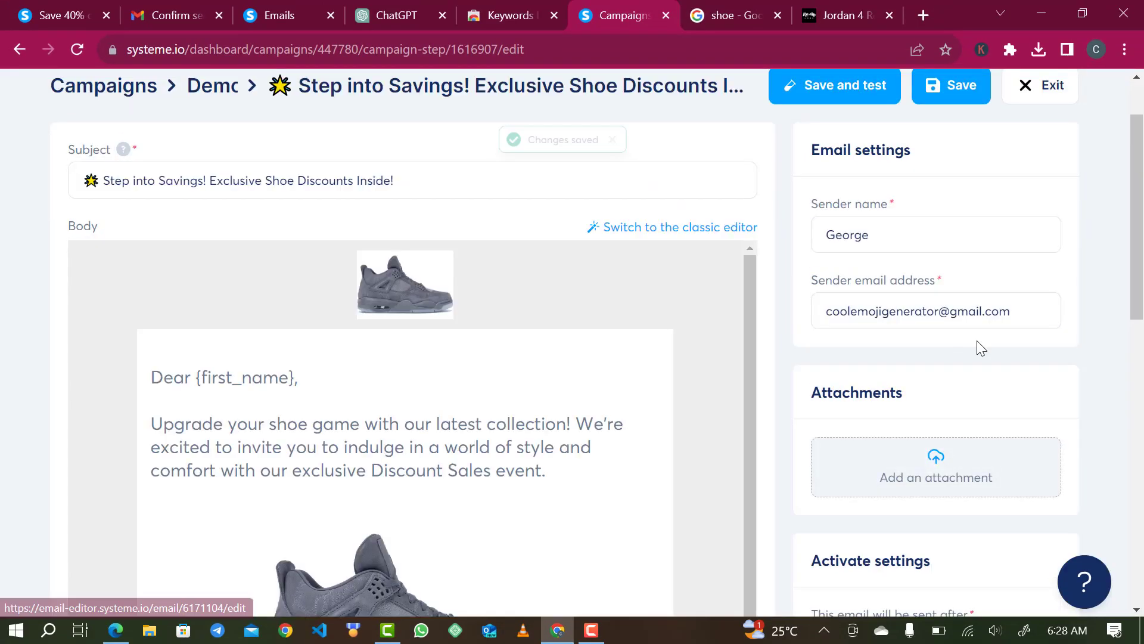
click(1038, 85)
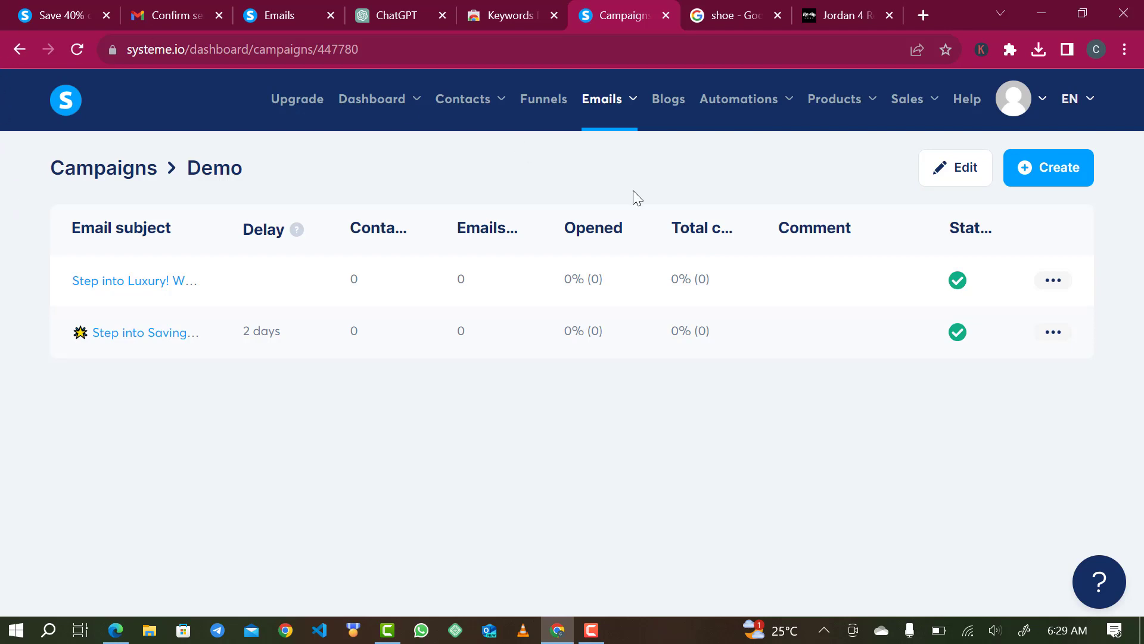
- Open the automation rules of the Demo Funnel's squeeze page step
click(543, 103)
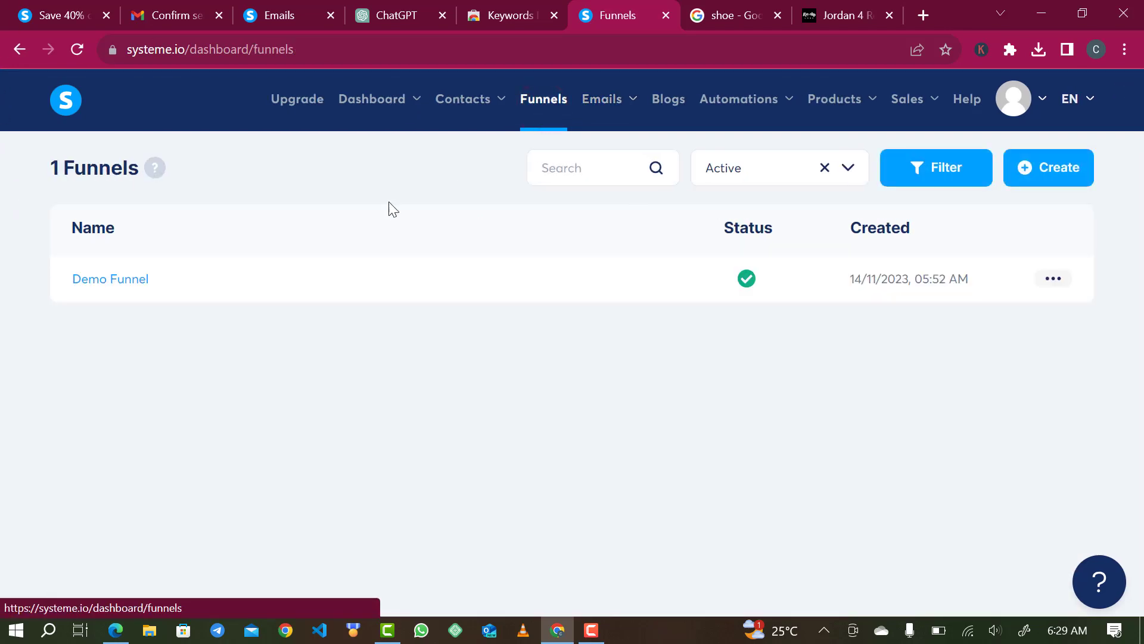
click(103, 282)
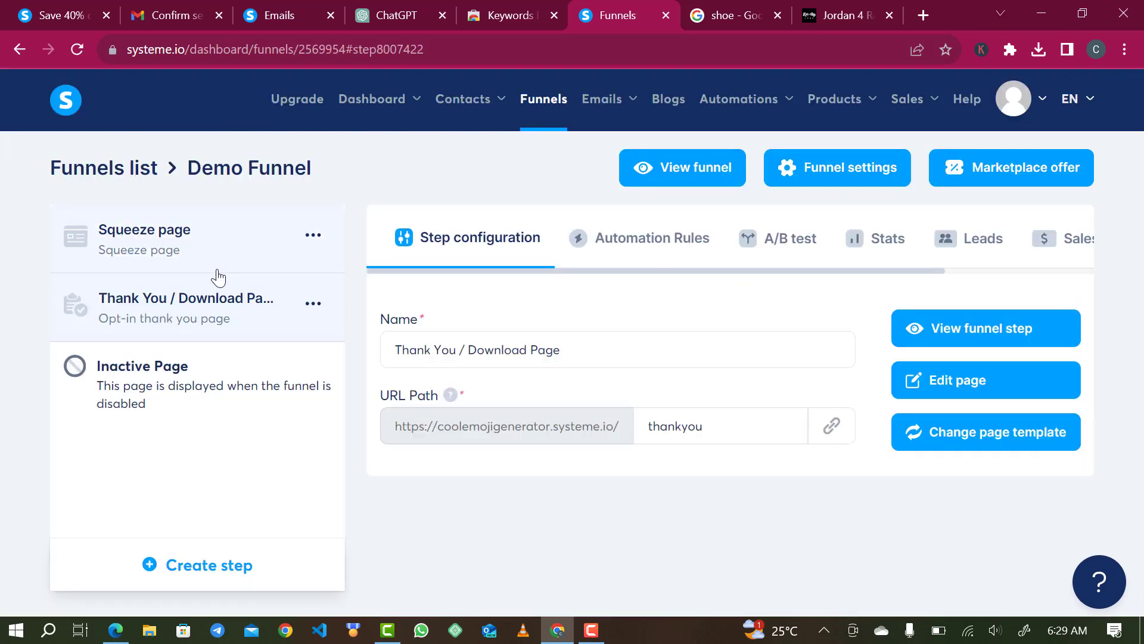
click(184, 247)
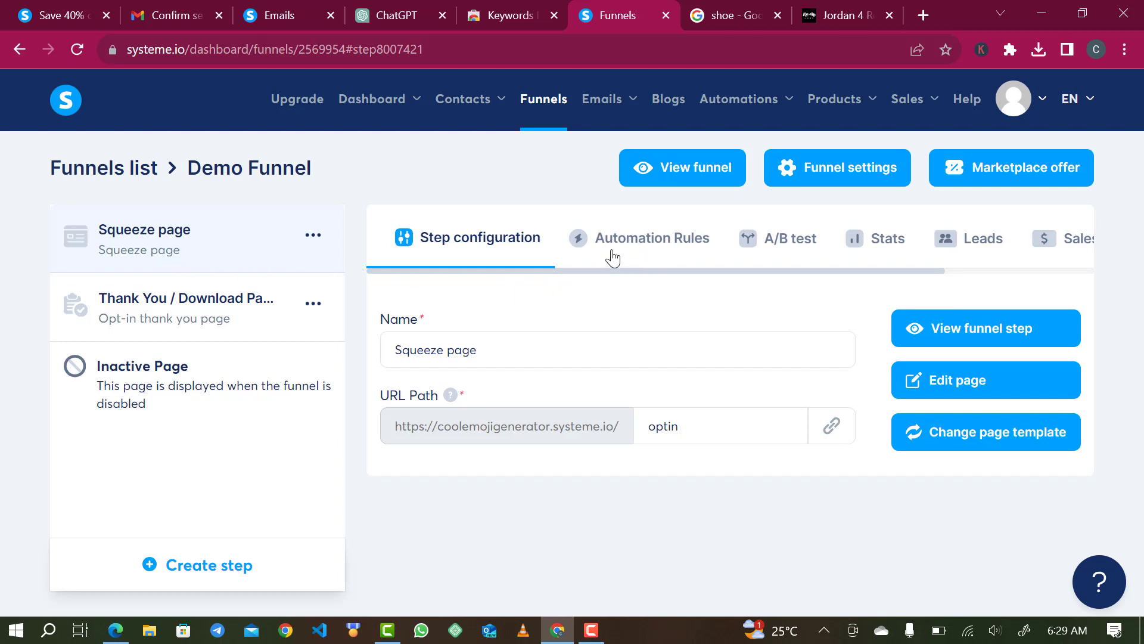
click(649, 256)
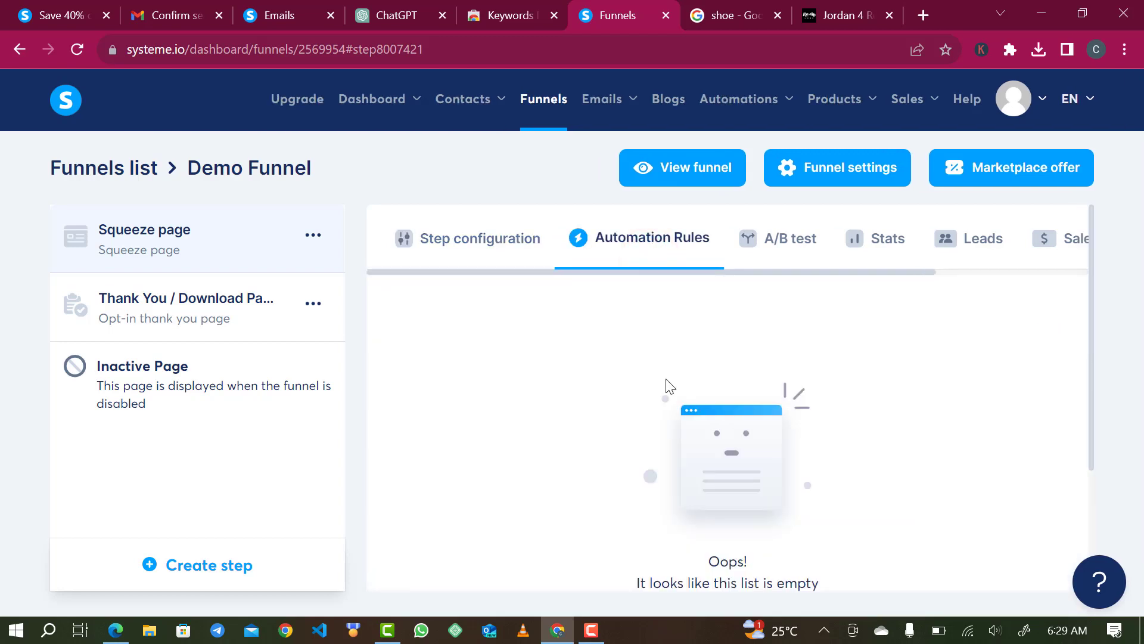
scroll(663, 402, down, 3)
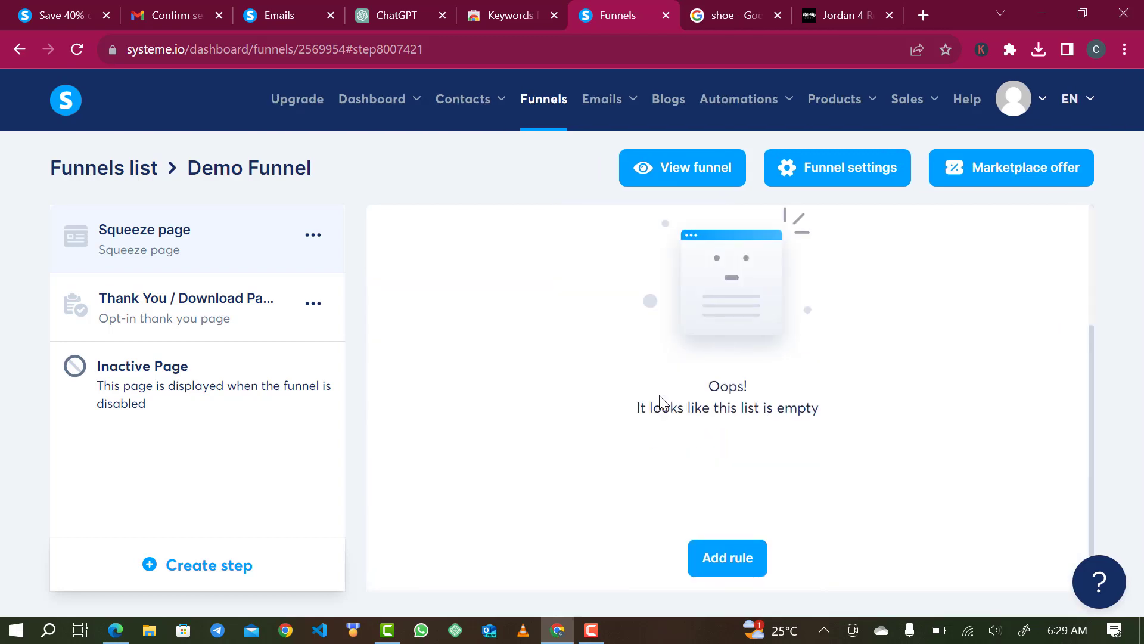
- Add a form-subscribed rule with a Subscribe to campaign action for Demo, and save it
click(726, 569)
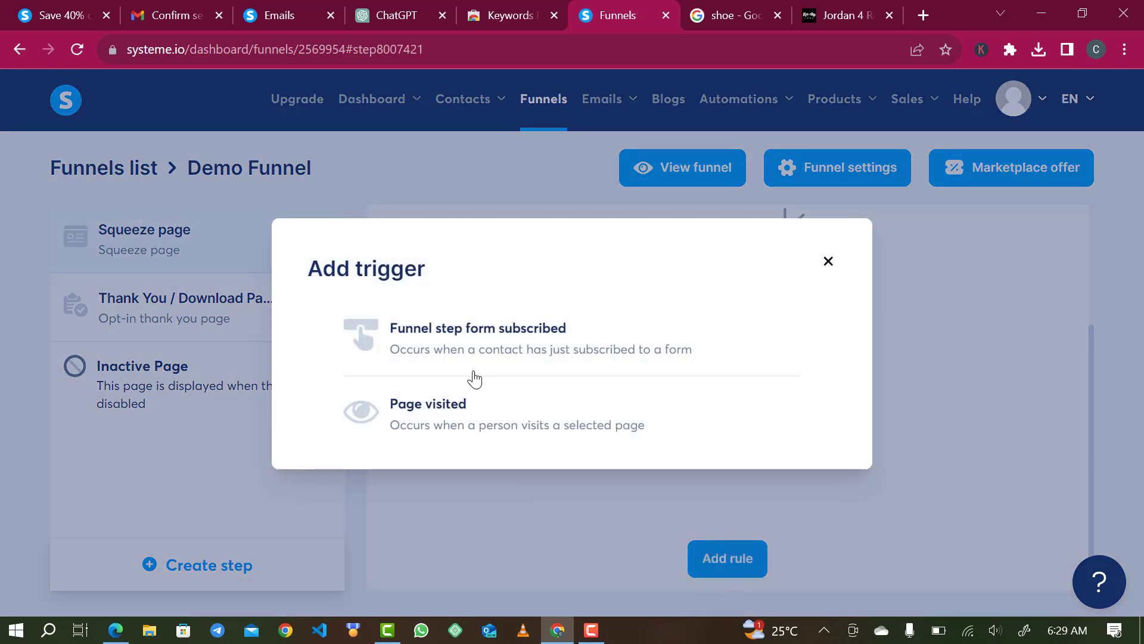
click(509, 335)
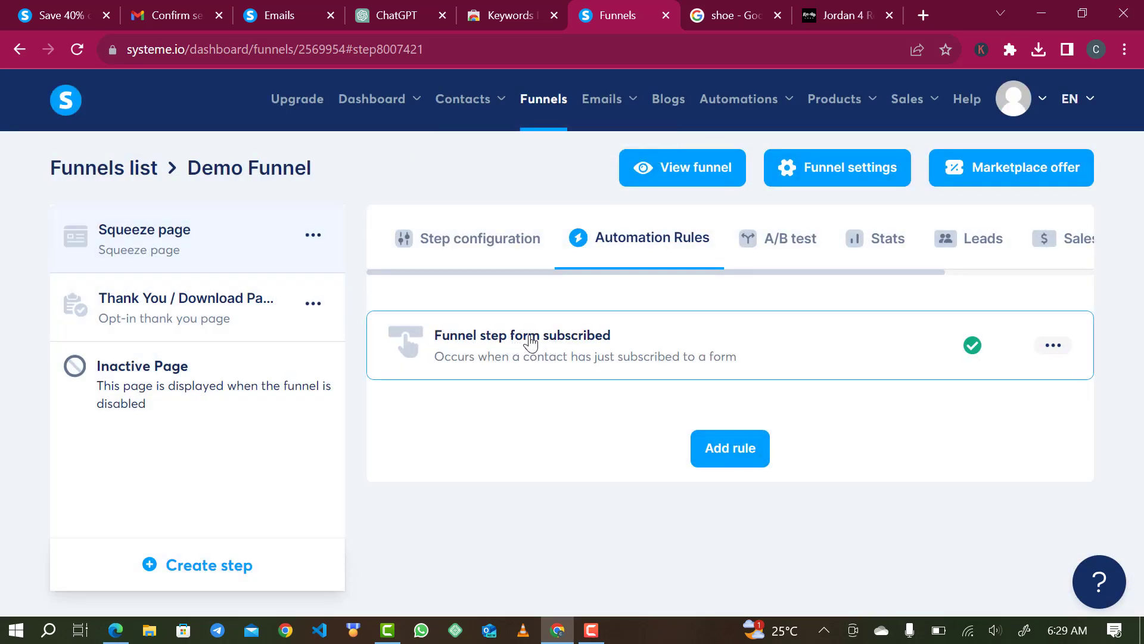
click(530, 335)
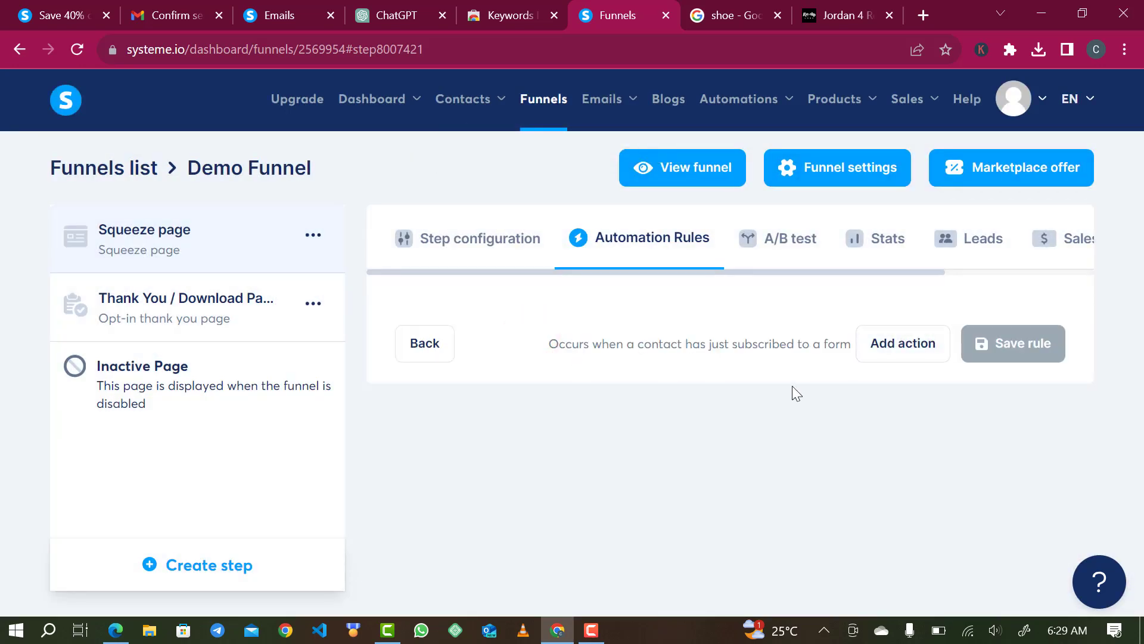
click(888, 355)
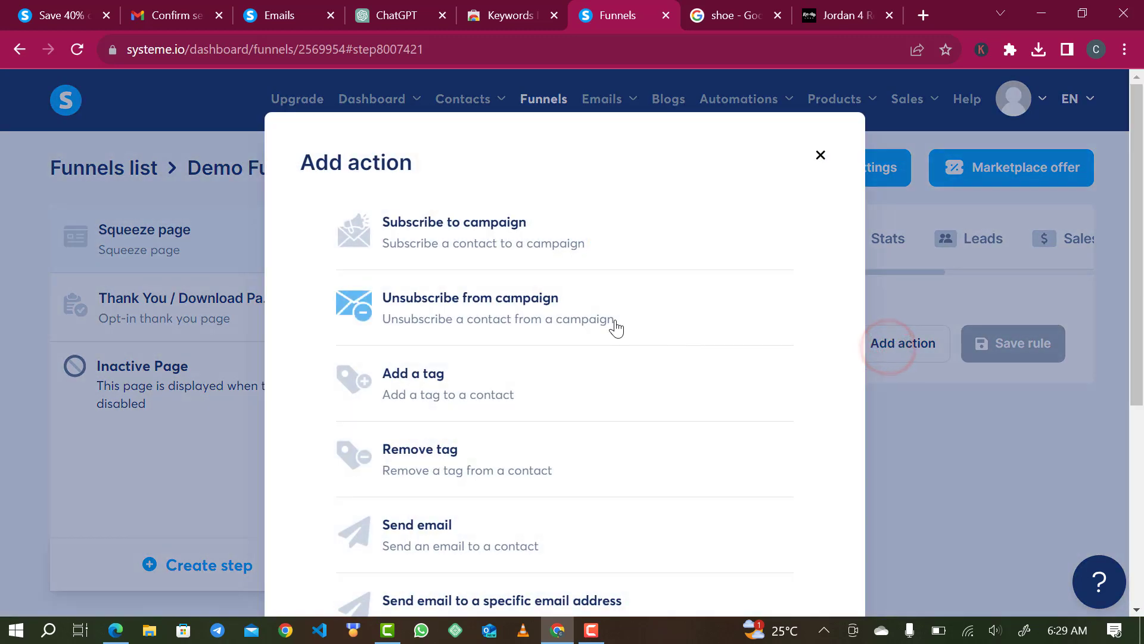
click(494, 241)
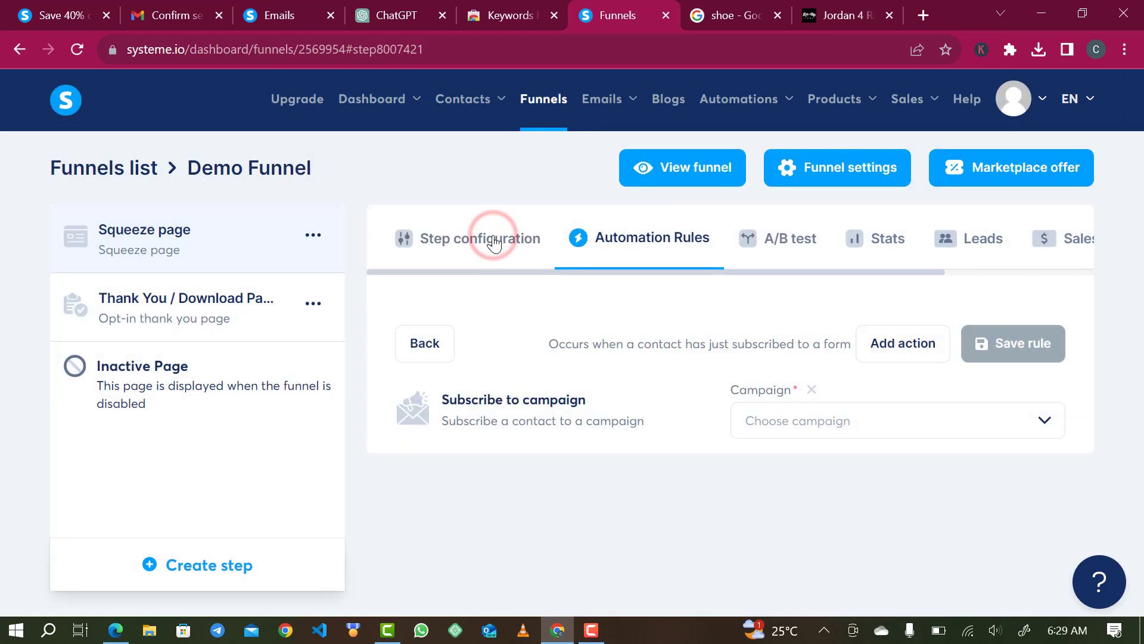
mouse_move(605, 113)
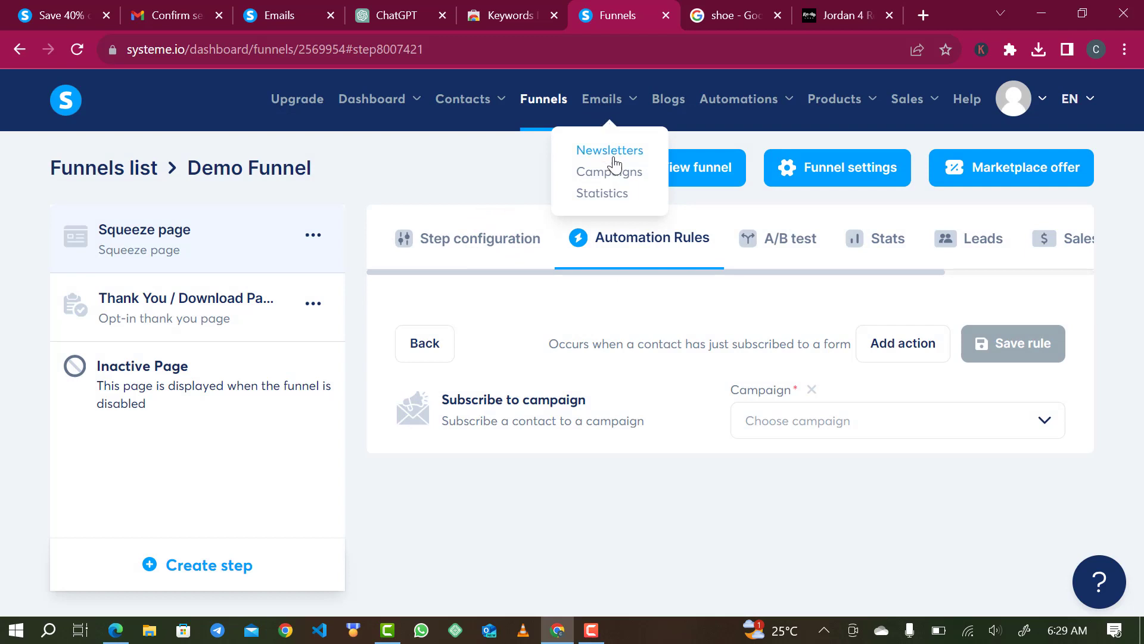
click(836, 425)
click(833, 469)
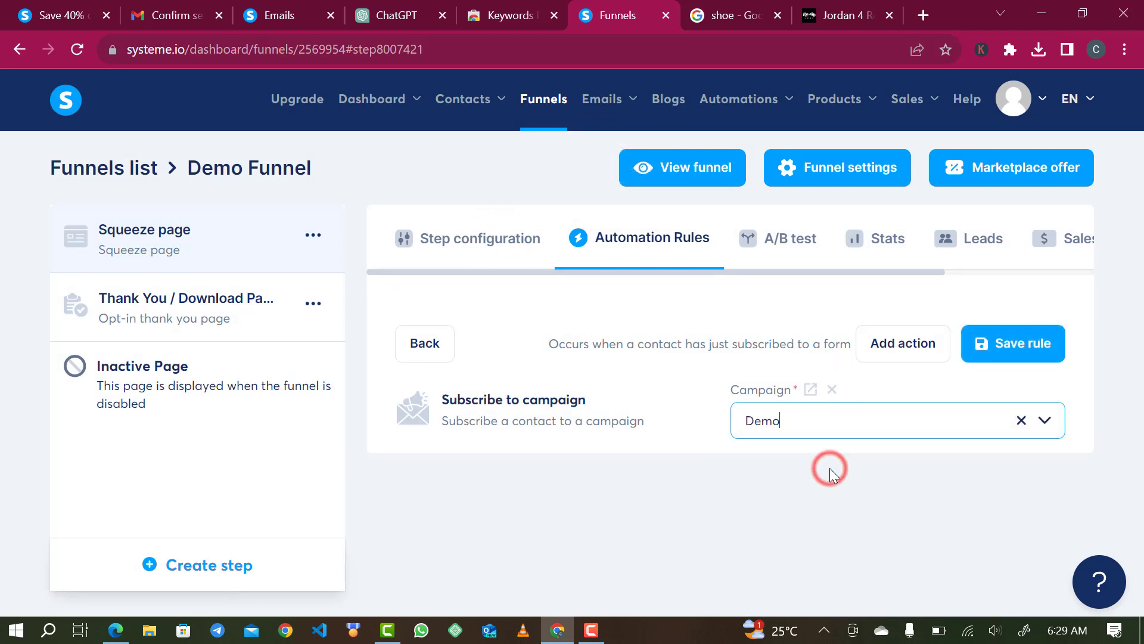
click(1015, 342)
click(1016, 342)
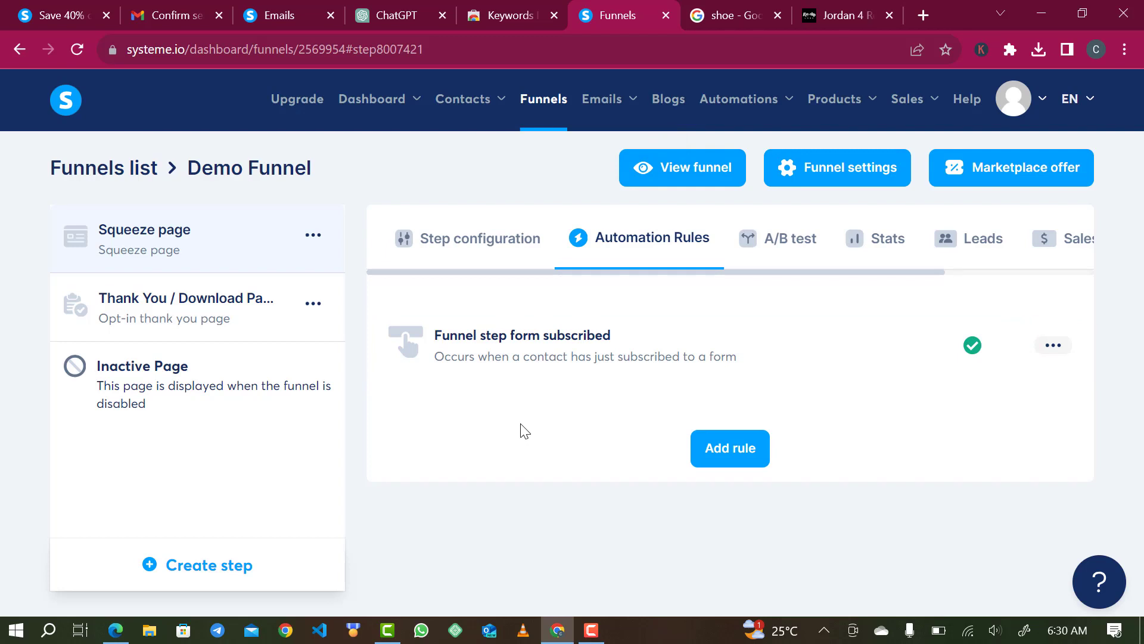
- Copy the squeeze page's URL and load it in a new browser tab
click(423, 231)
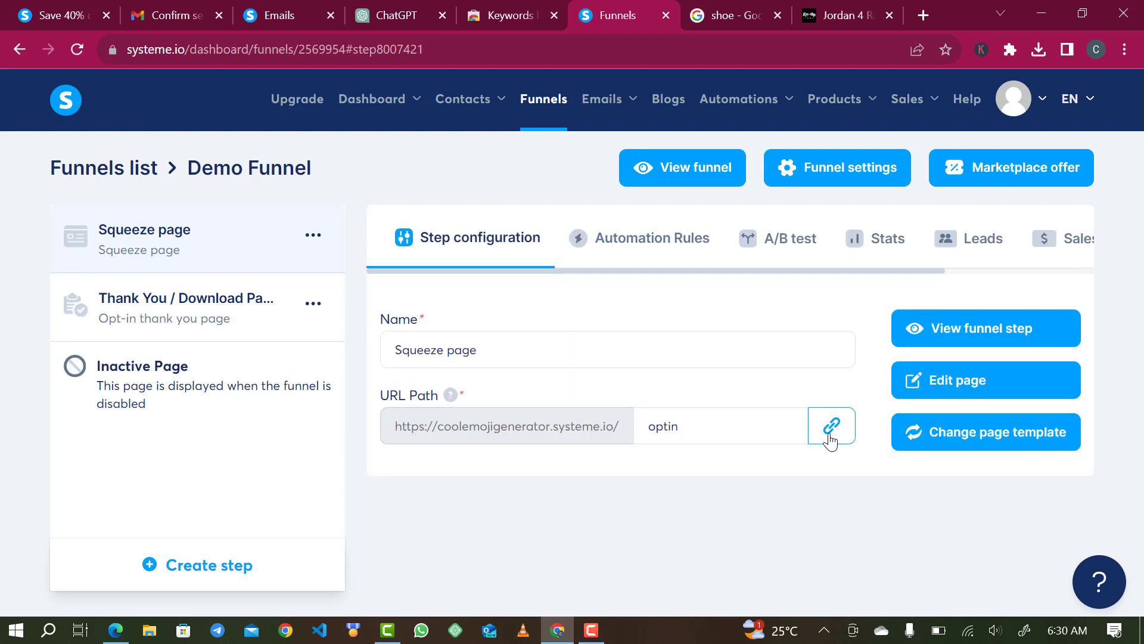
click(830, 440)
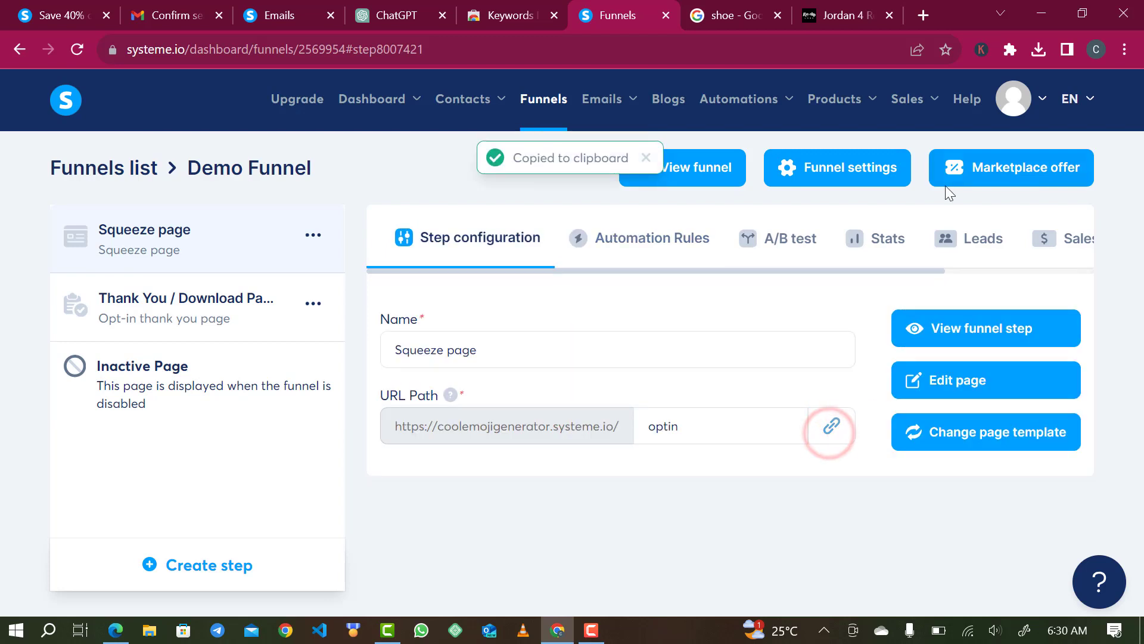
click(923, 15)
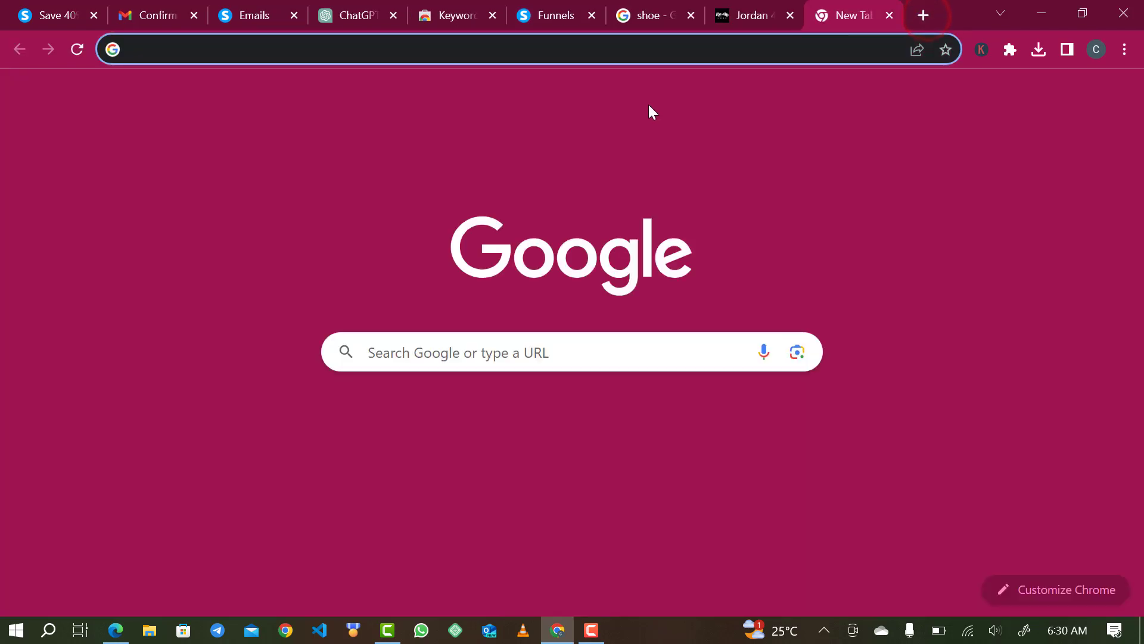
key(ctrl+v)
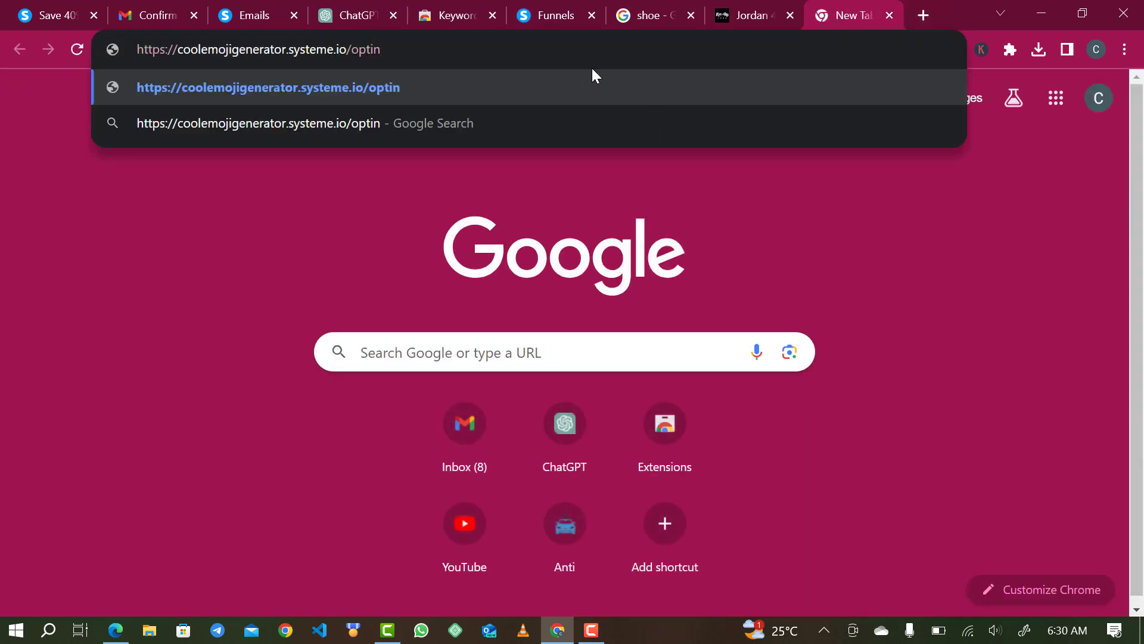
key(Return)
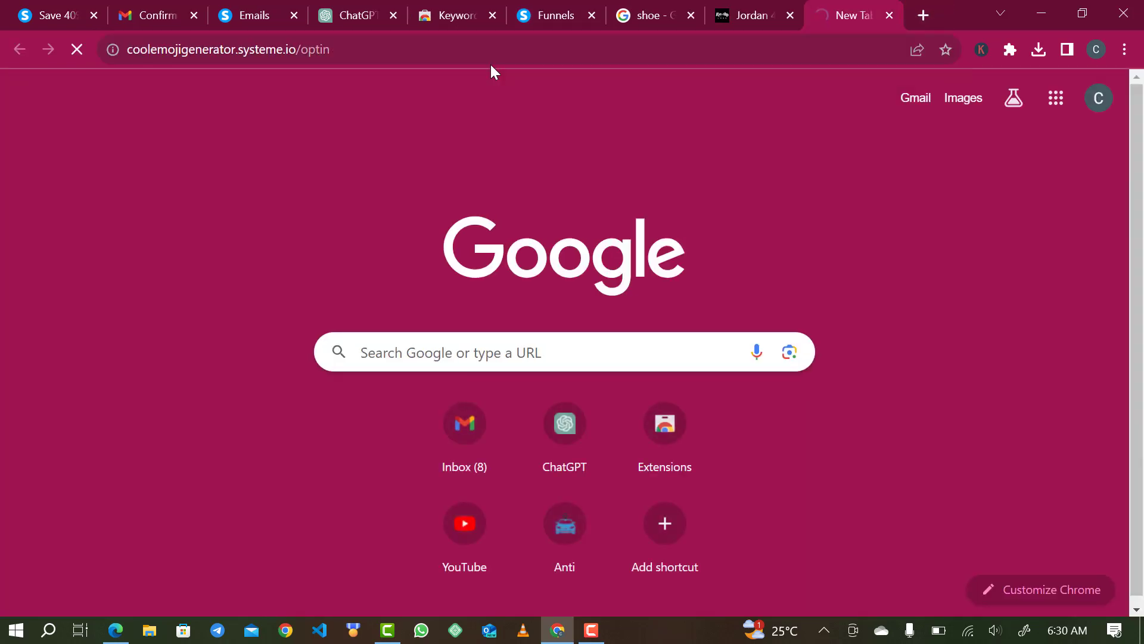
- Fill in a test contact's name and email address on the squeeze page, then submit
scroll(649, 312, down, 3)
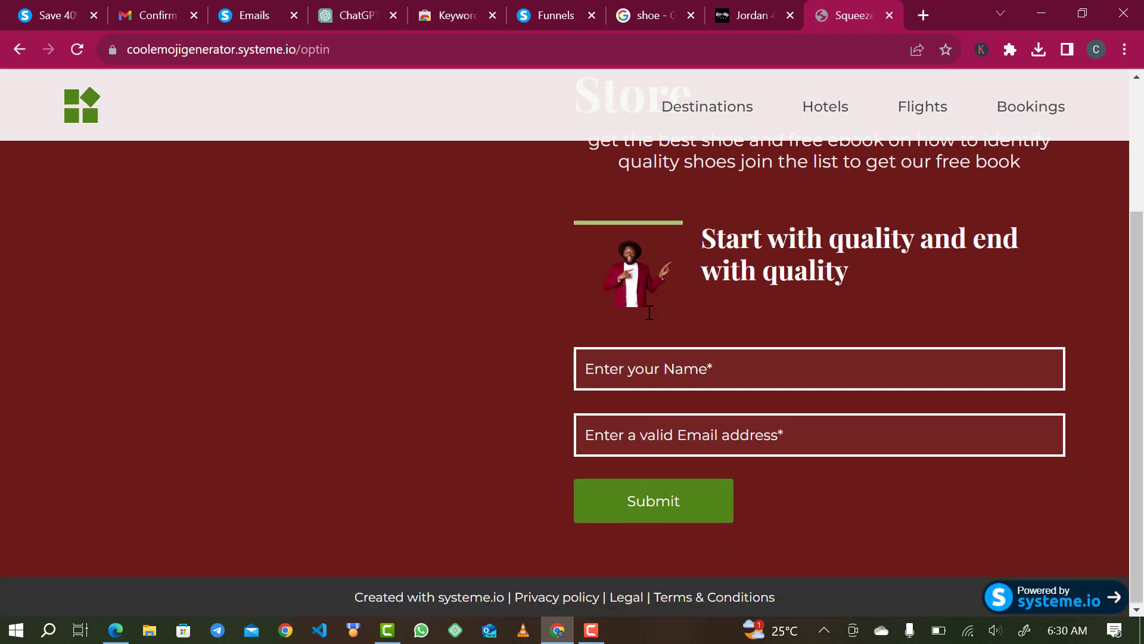
click(634, 376)
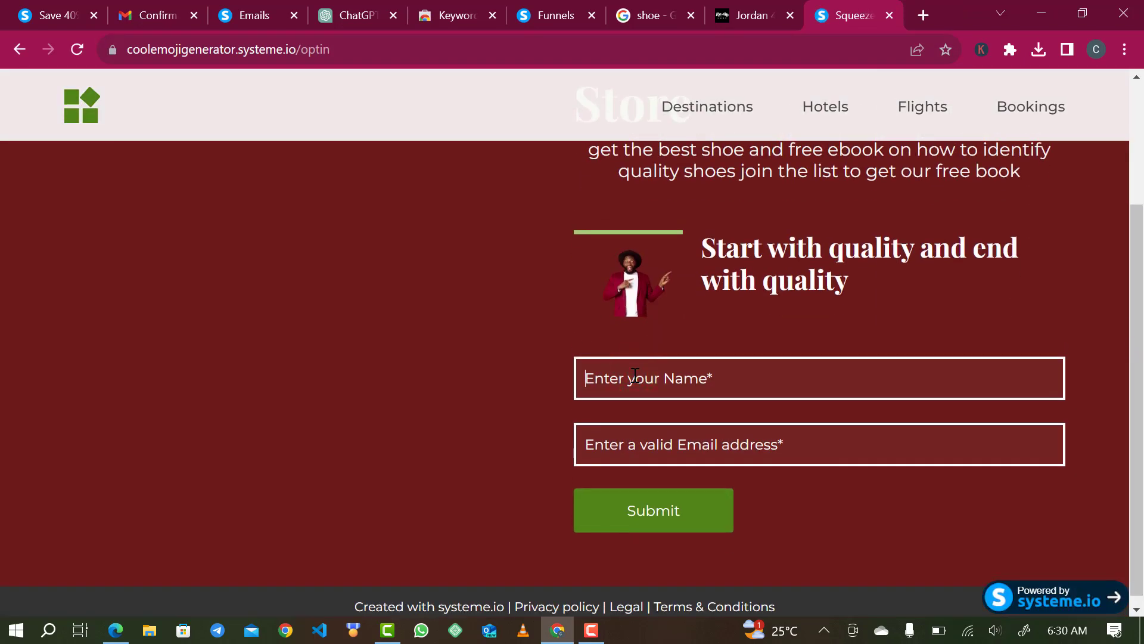
text(George)
click(659, 455)
text(davi)
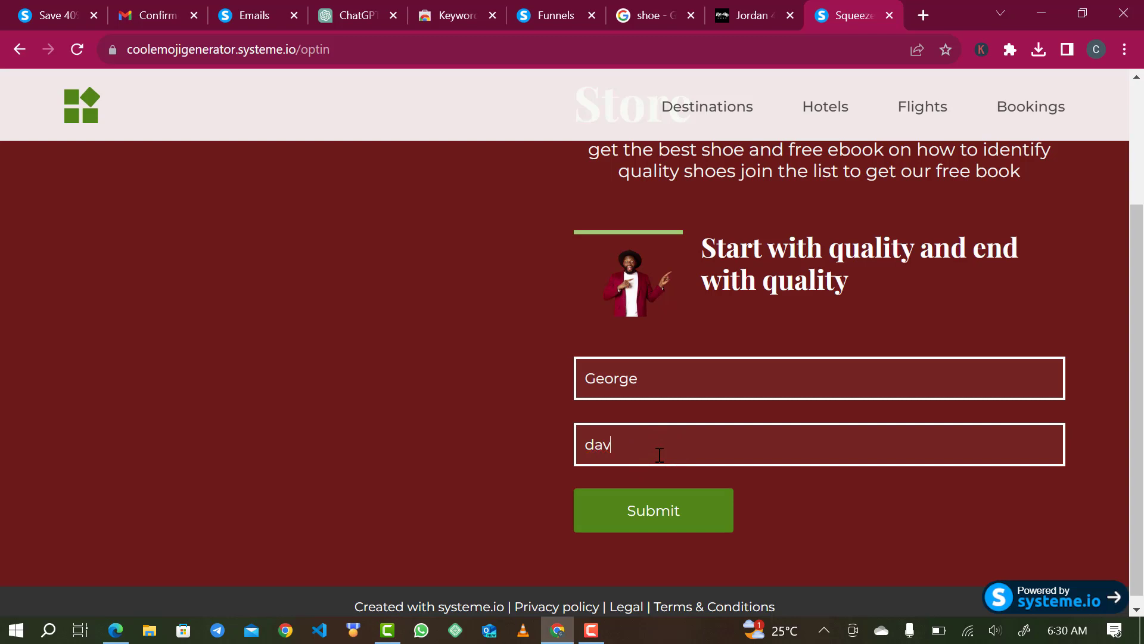
key(BackSpace)
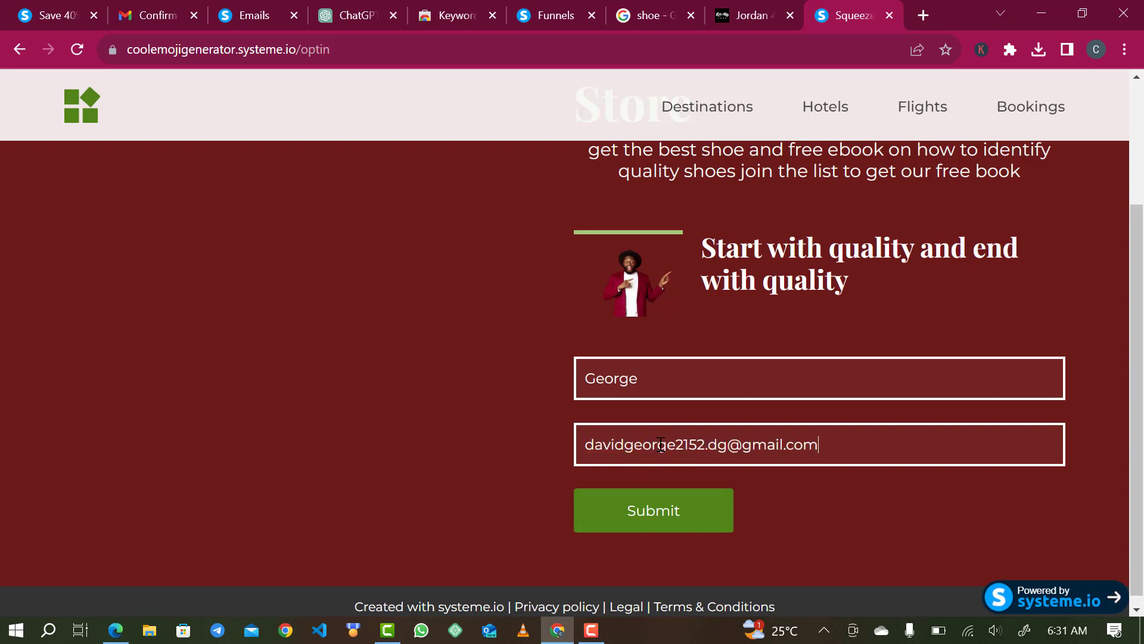
click(635, 520)
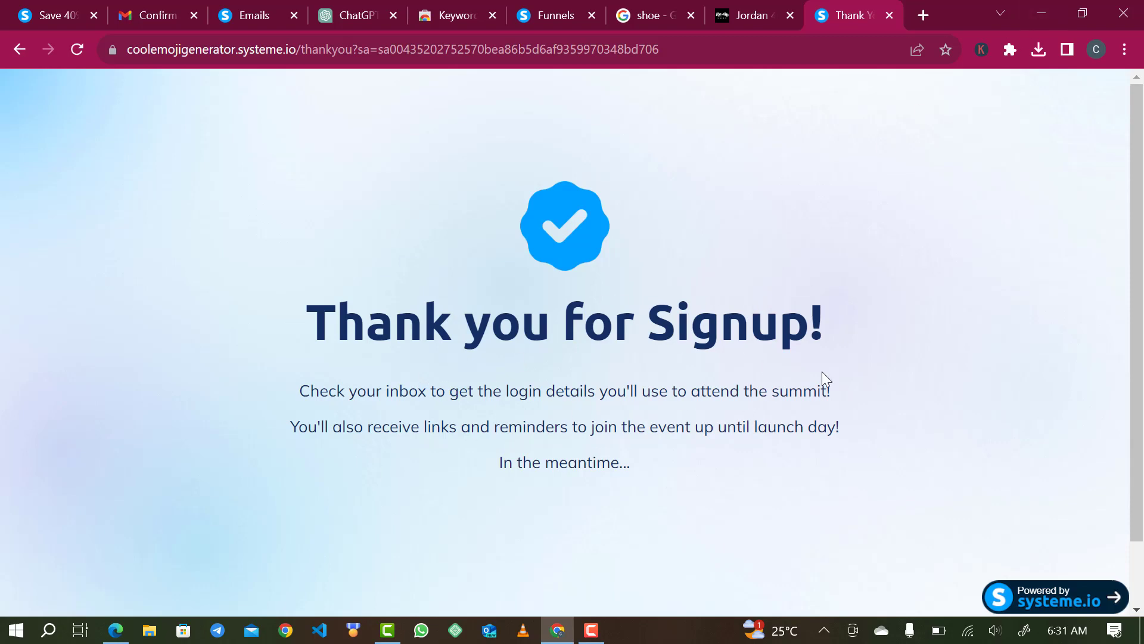
scroll(828, 358, down, 1)
scroll(1004, 343, down, 1)
- Refresh Gmail, read the 'Step into Luxury!' email under Promotions, then return to the thank-you page
key(alt+Tab)
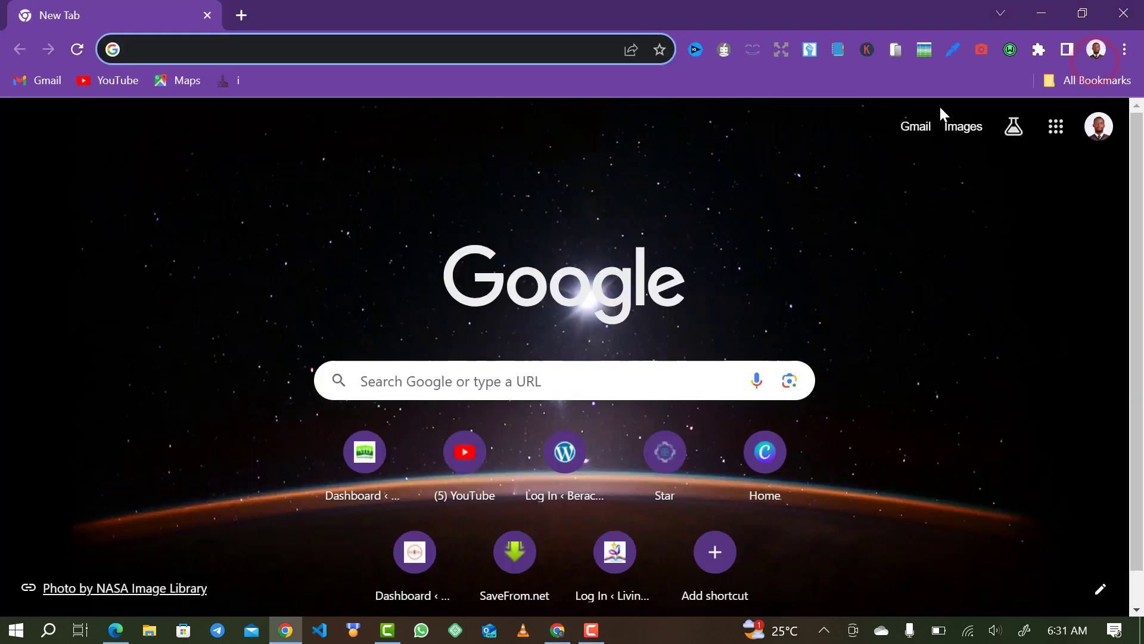
click(909, 134)
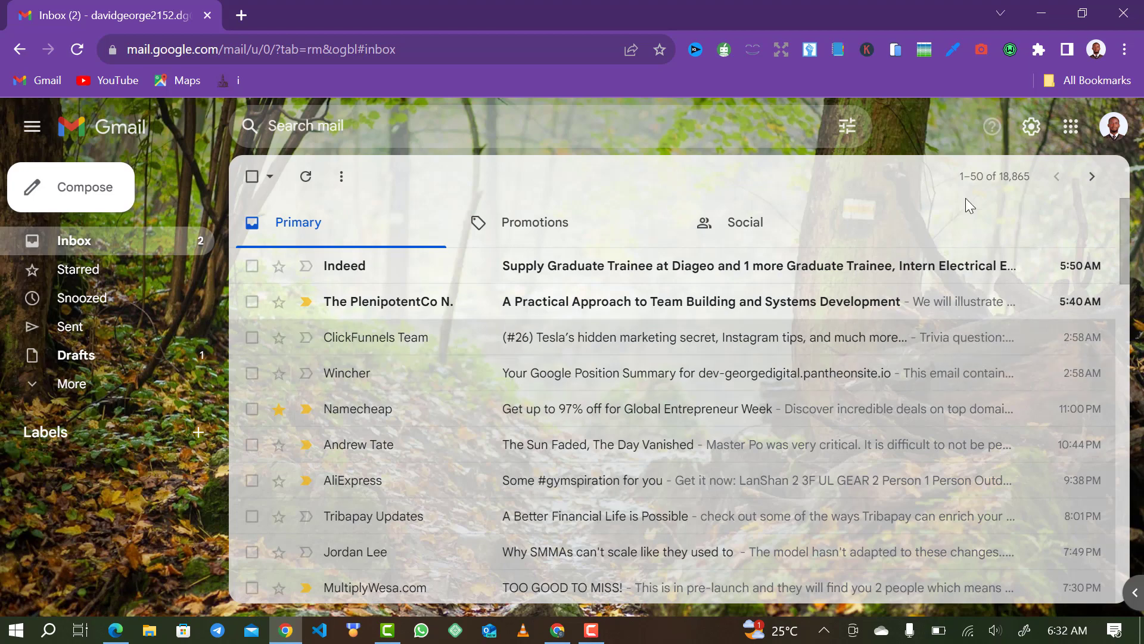
click(306, 177)
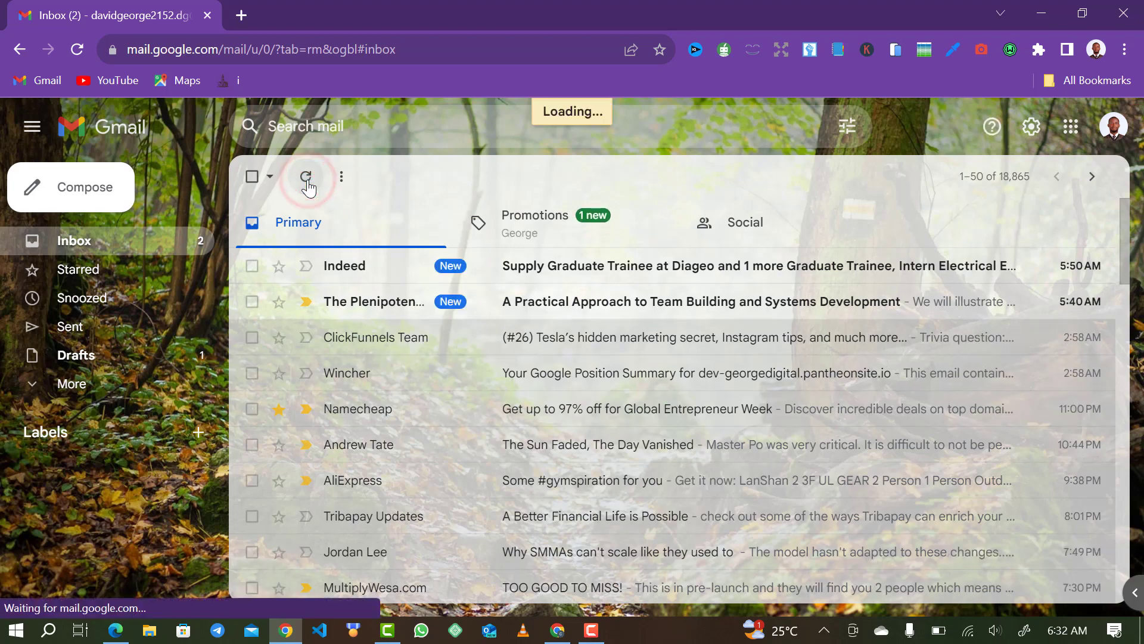
click(511, 216)
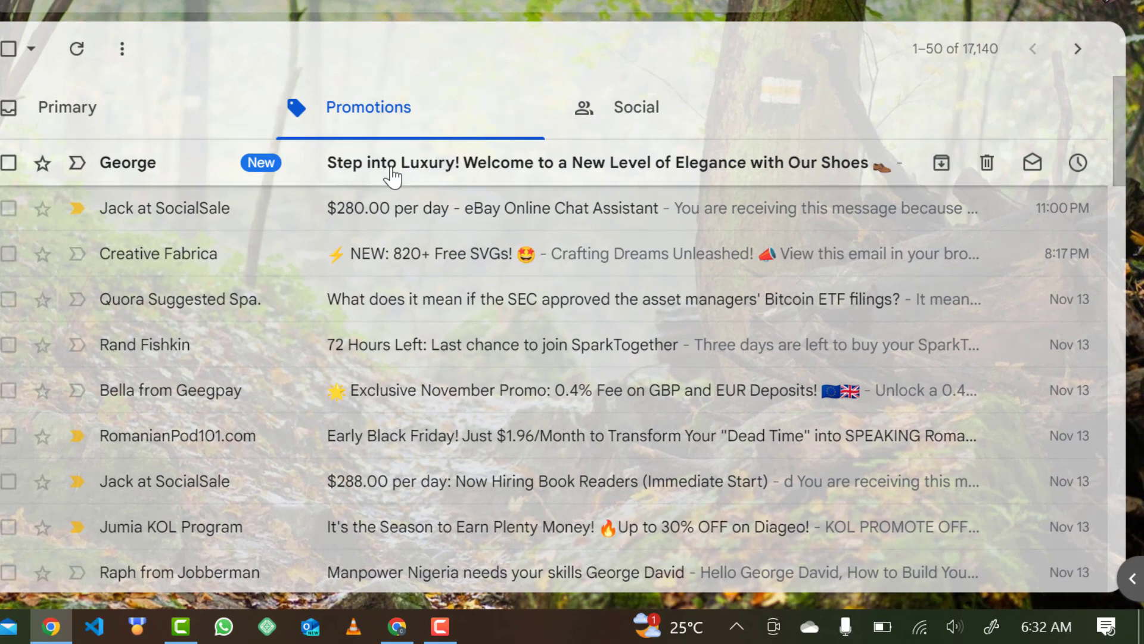
click(315, 166)
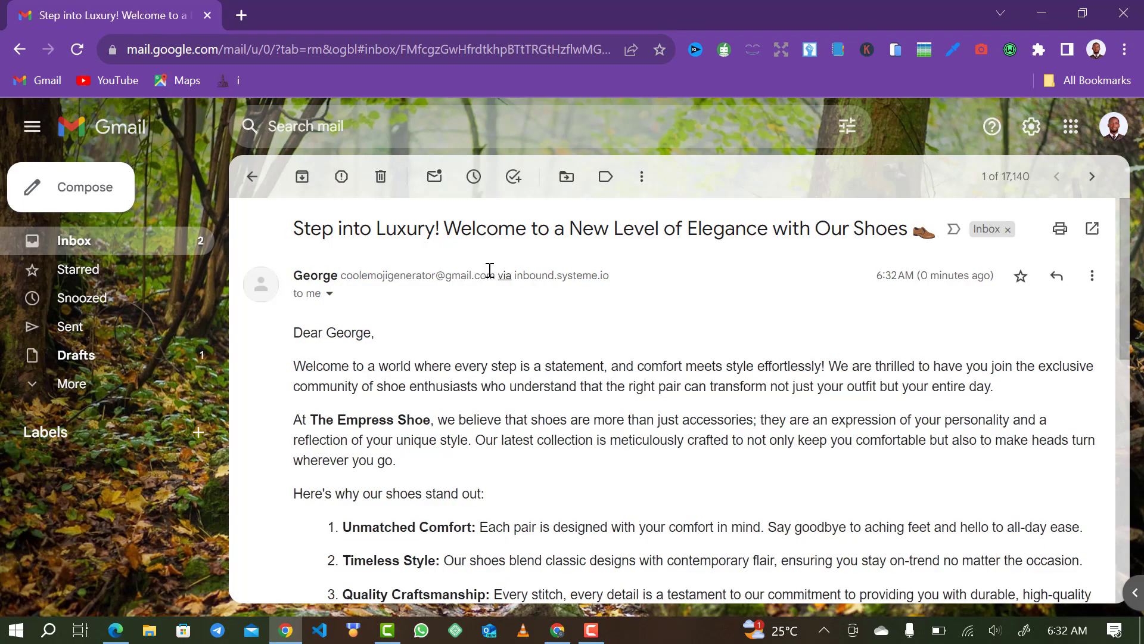
scroll(465, 375, down, 5)
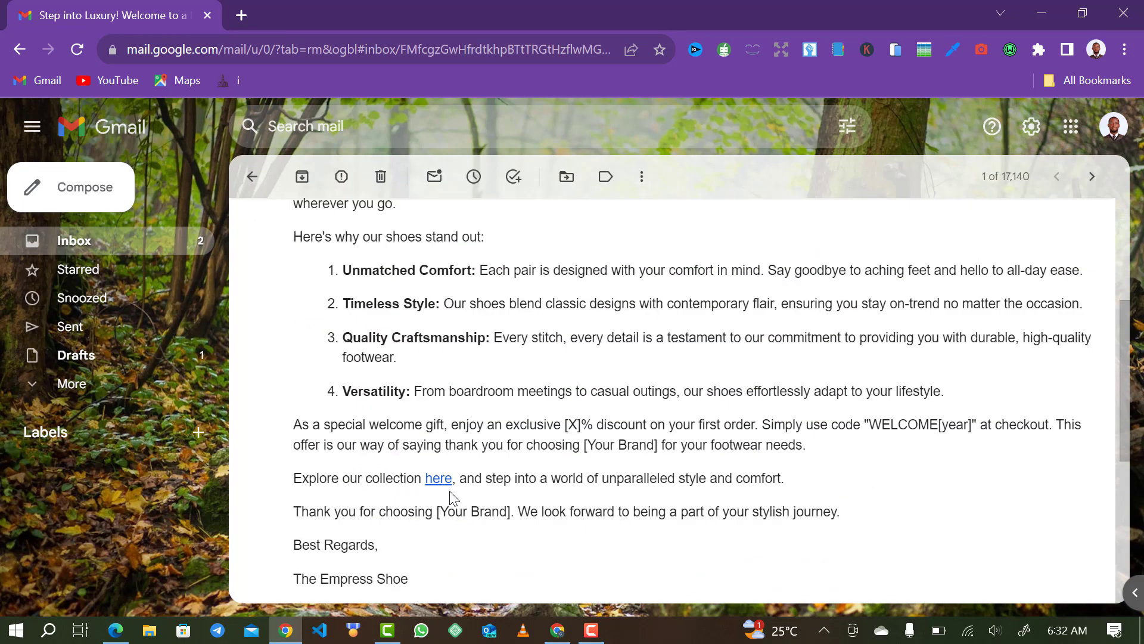
scroll(407, 539, down, 5)
scroll(399, 536, up, 9)
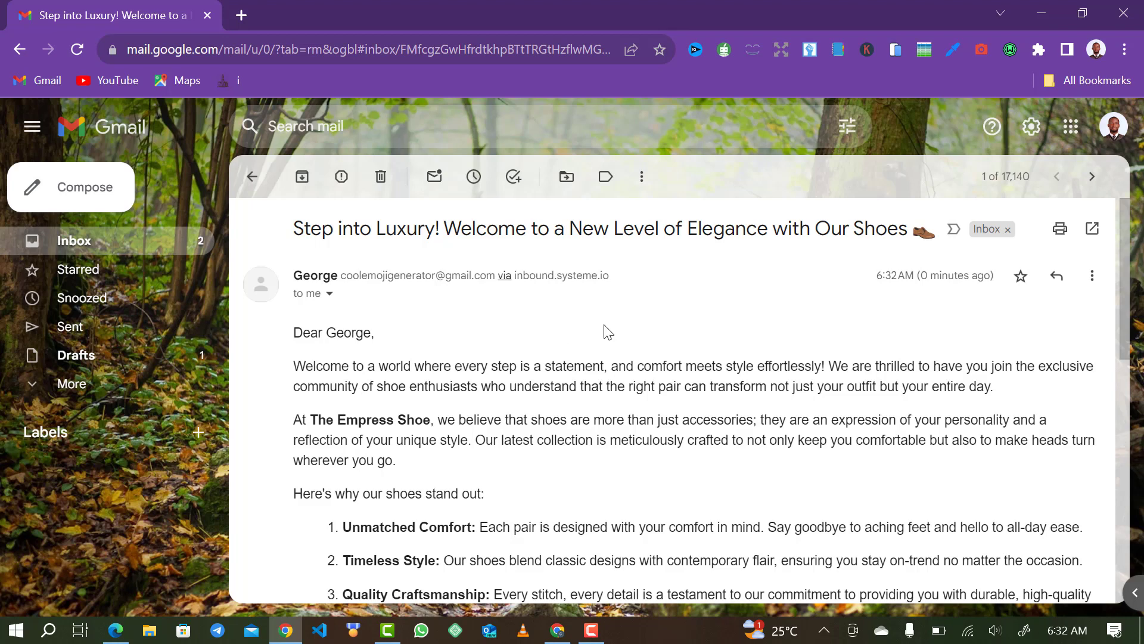
click(555, 631)
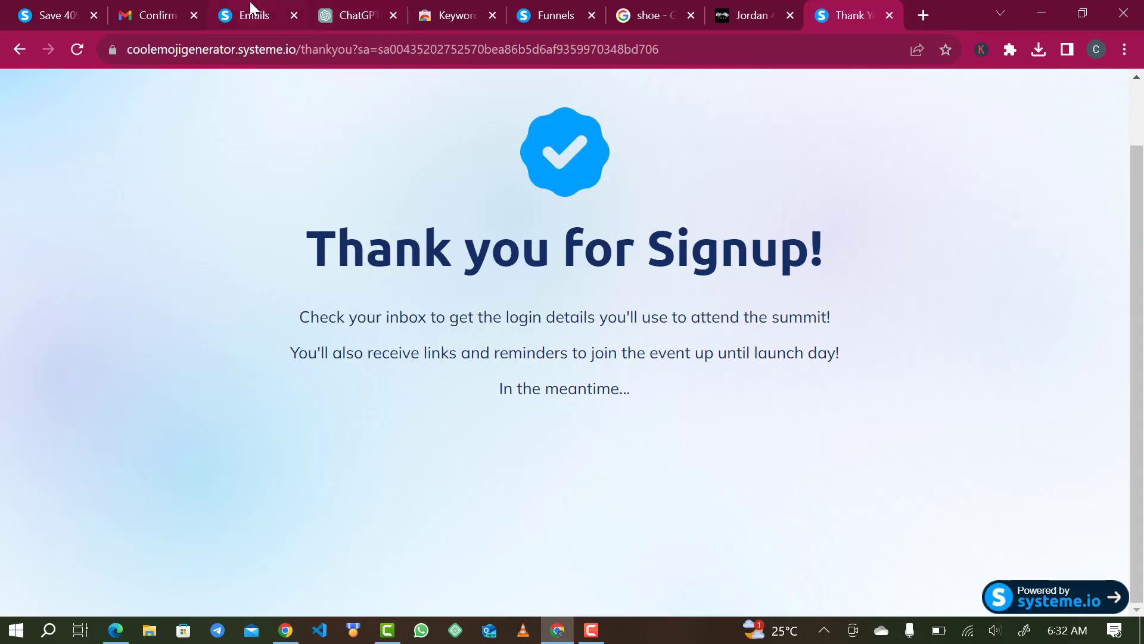
- Go from the main dashboard to Emails > Campaigns and open the Demo campaign's email stats
click(555, 15)
click(365, 98)
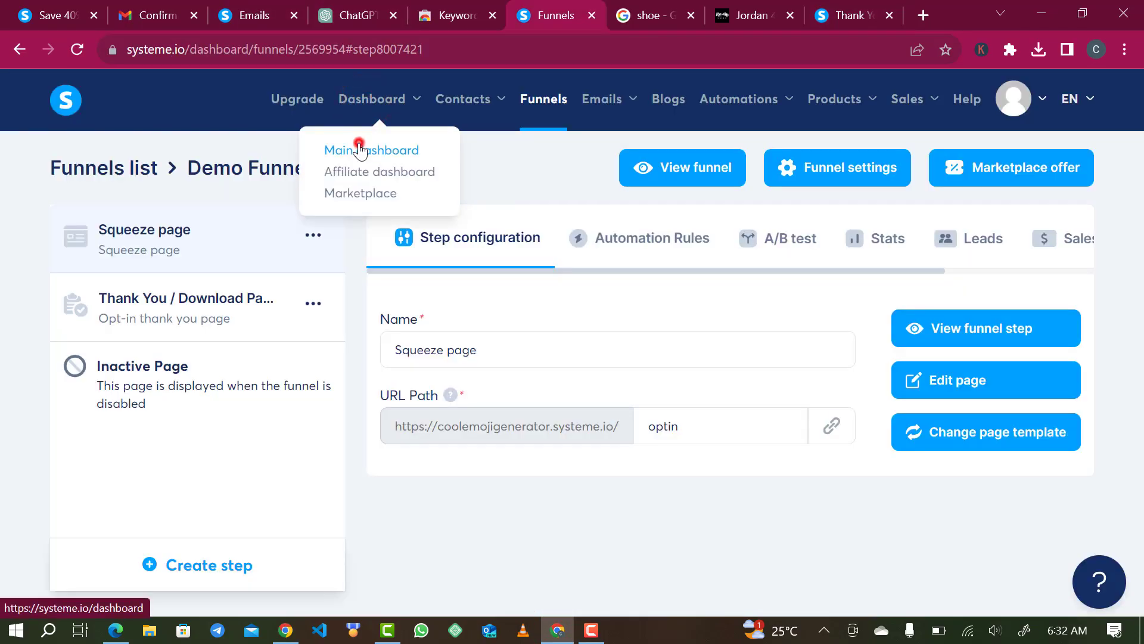
click(361, 151)
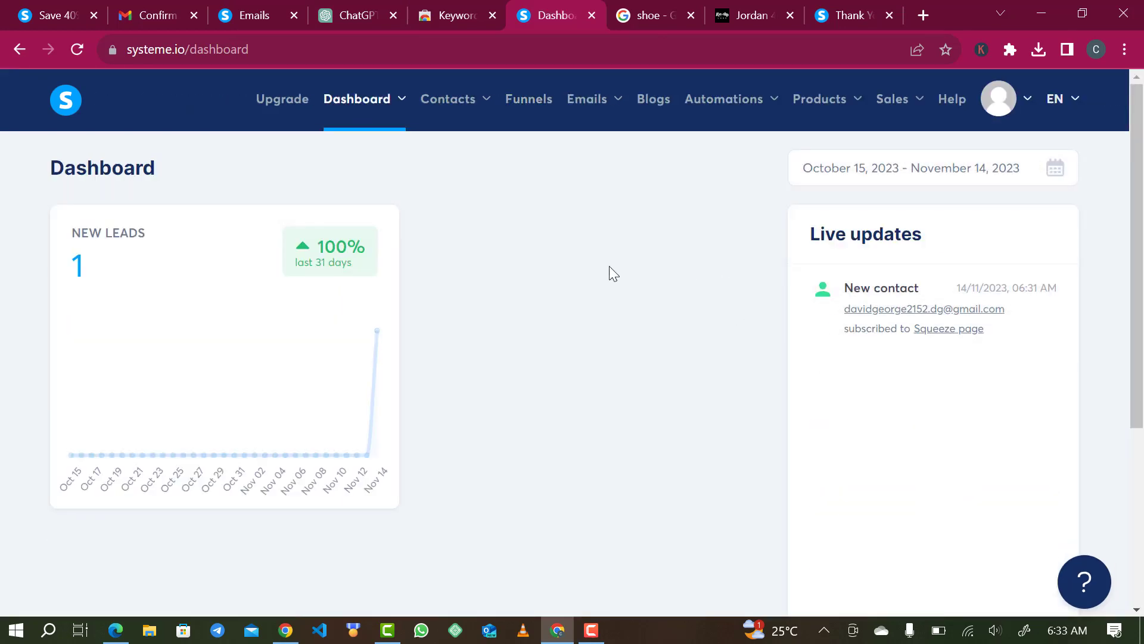
mouse_move(596, 108)
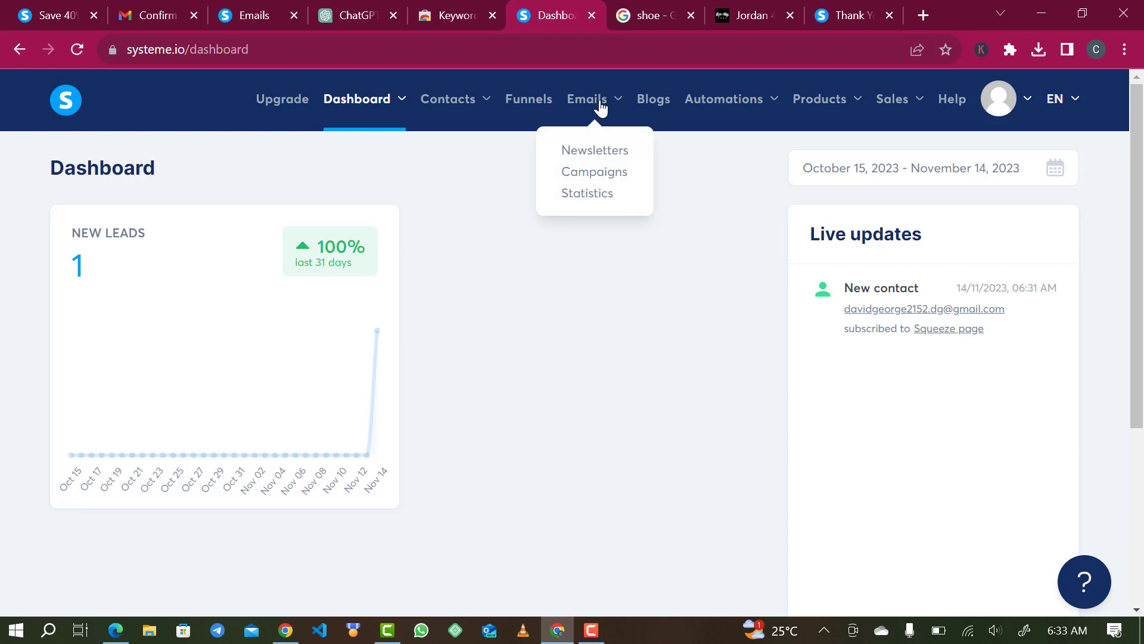
click(590, 173)
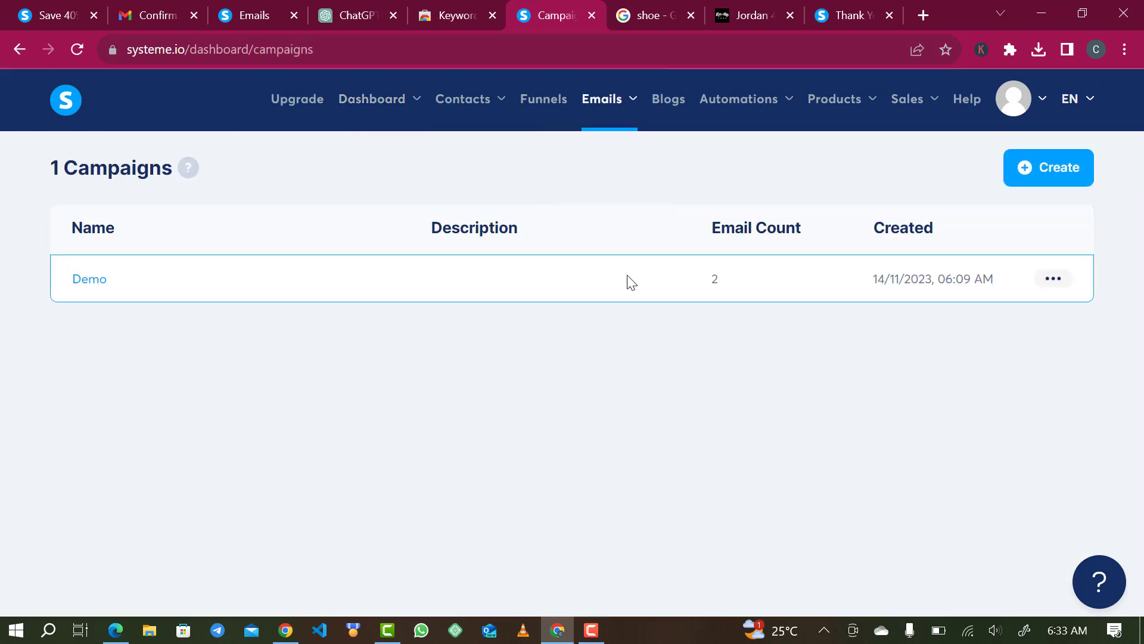
click(83, 285)
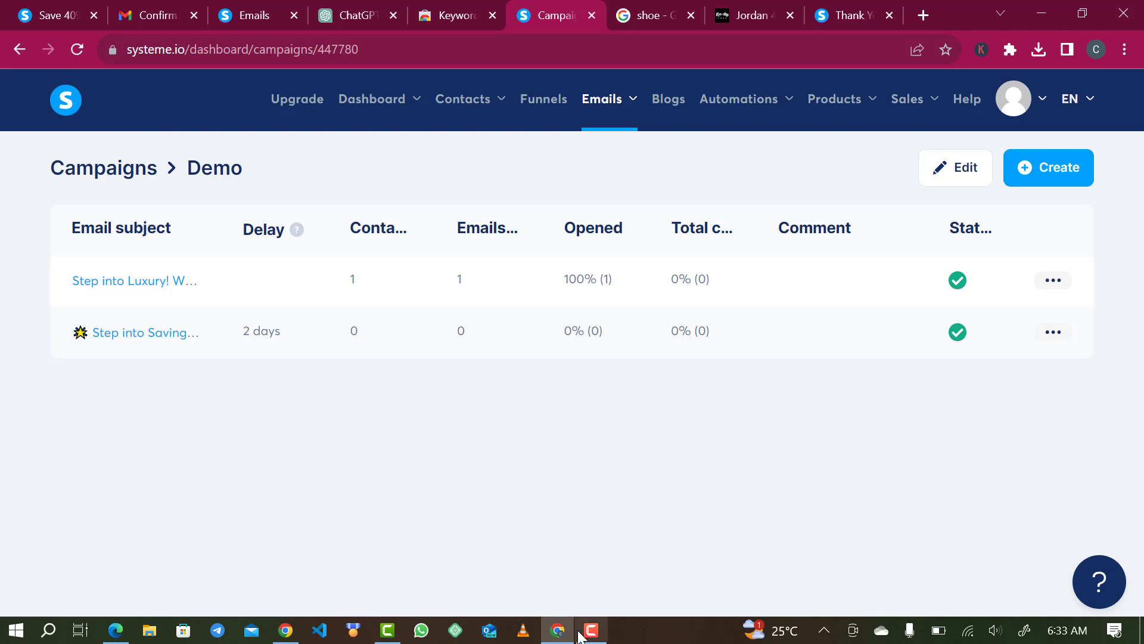
- Follow the 'here' collection link in the welcome email, then reload the Demo campaign stats
click(286, 630)
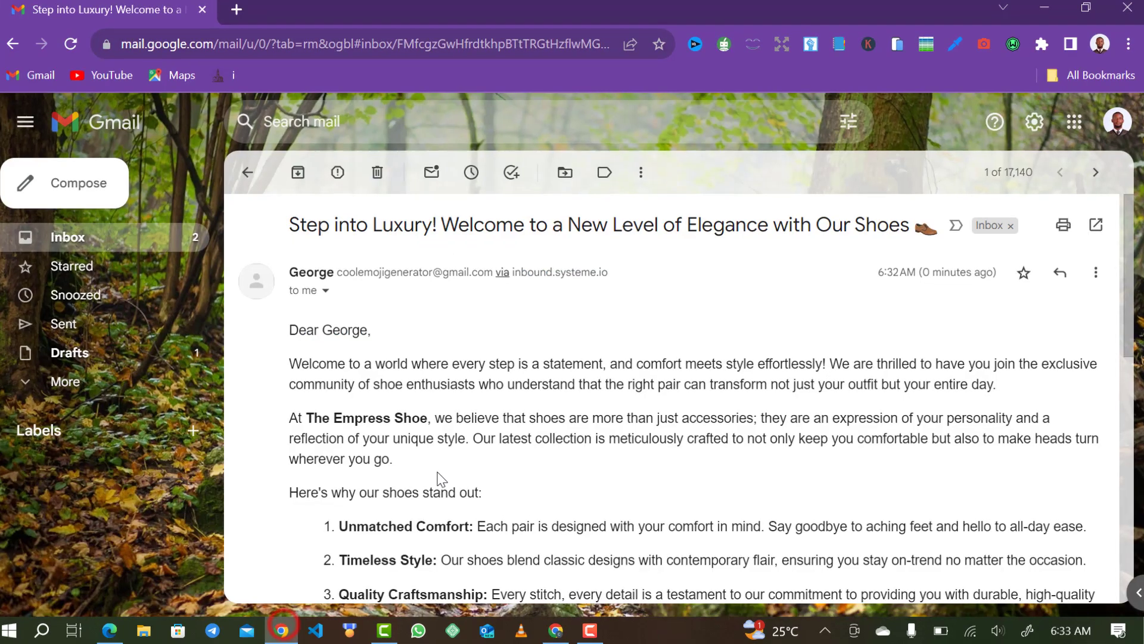
scroll(410, 446, down, 5)
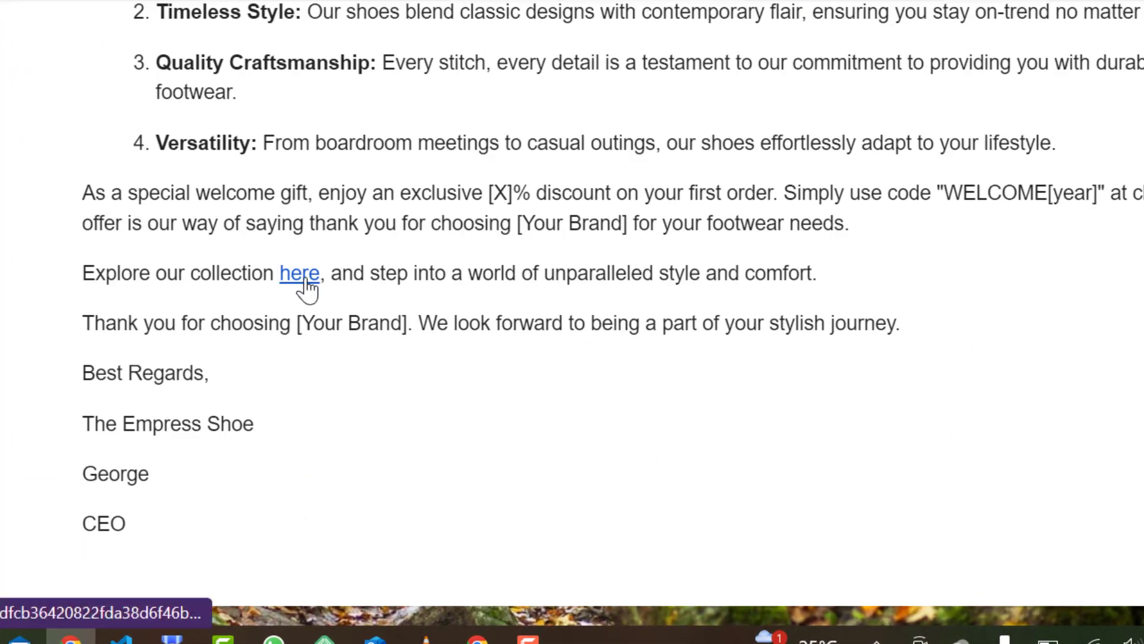
click(300, 274)
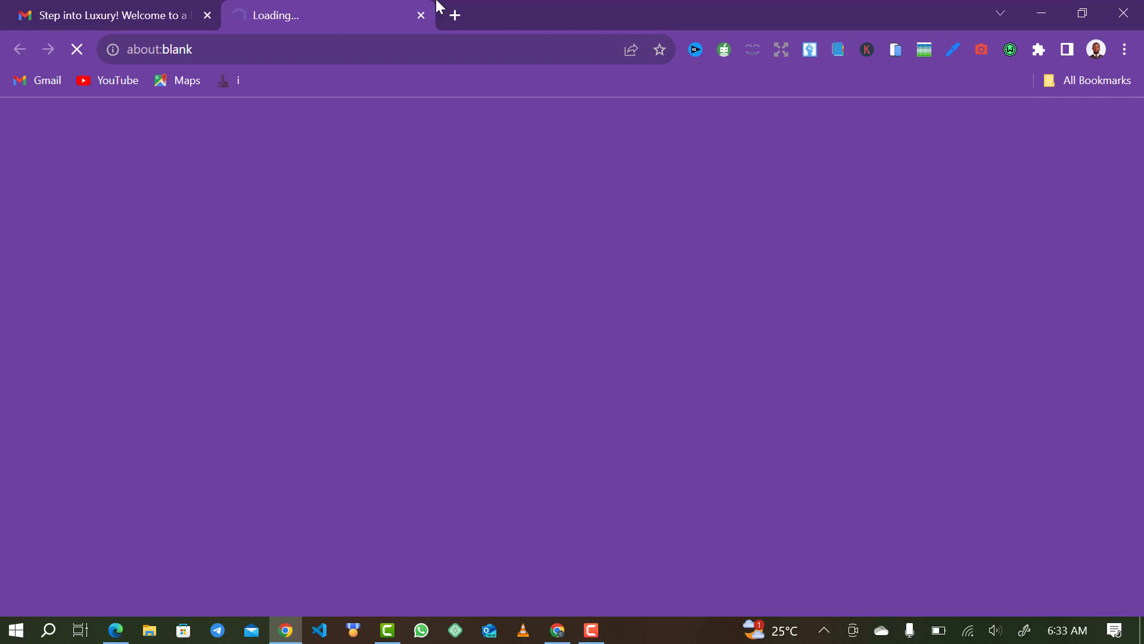
click(1036, 12)
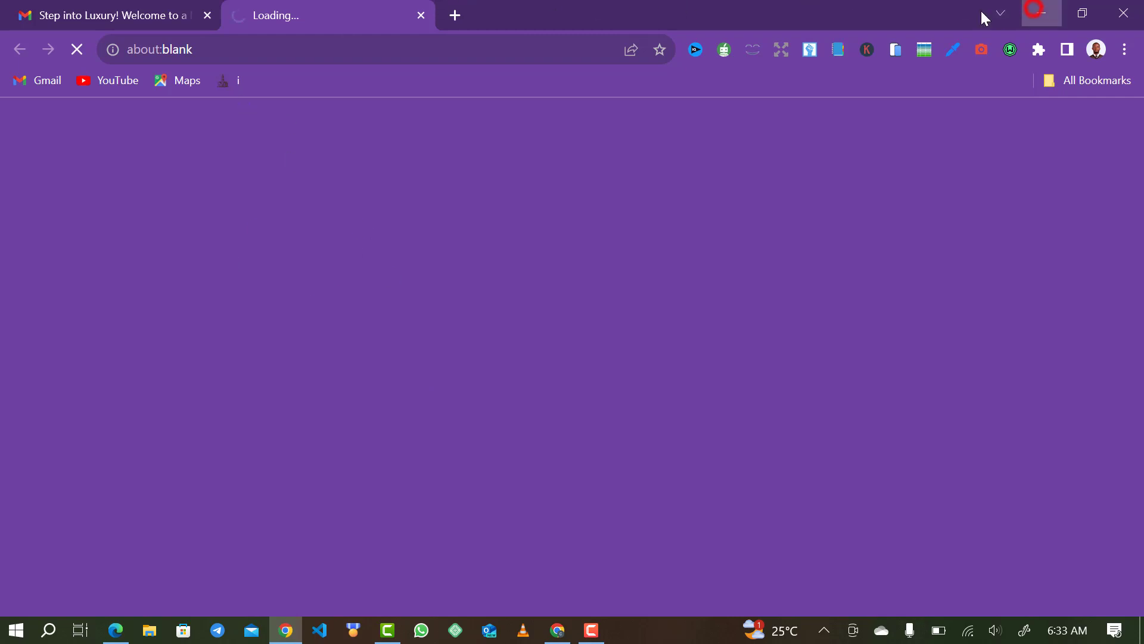
click(77, 50)
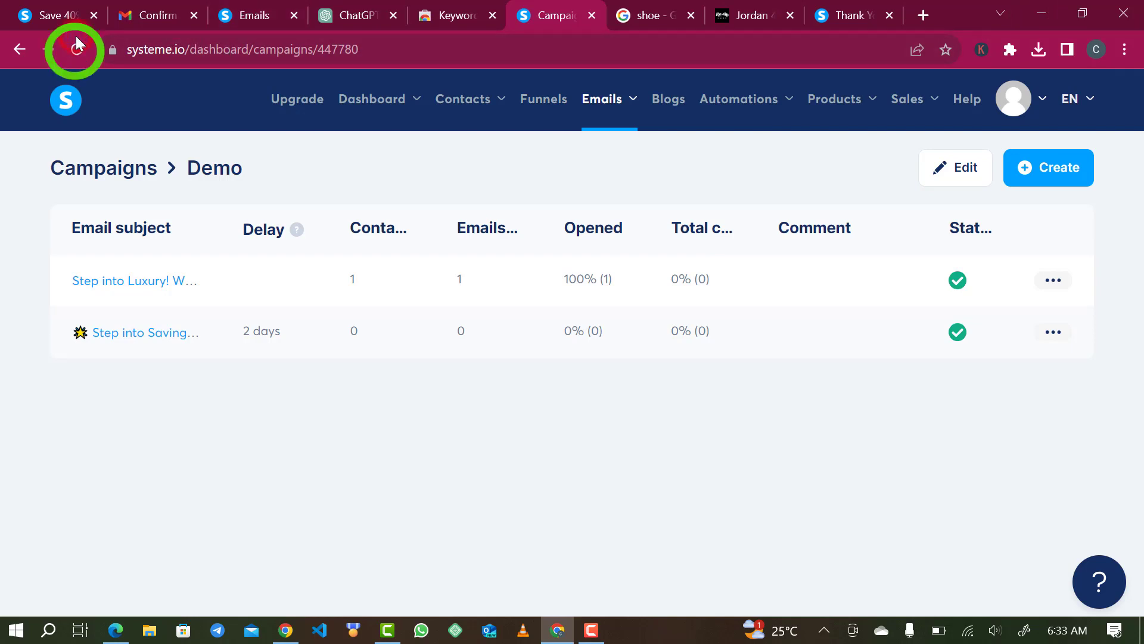